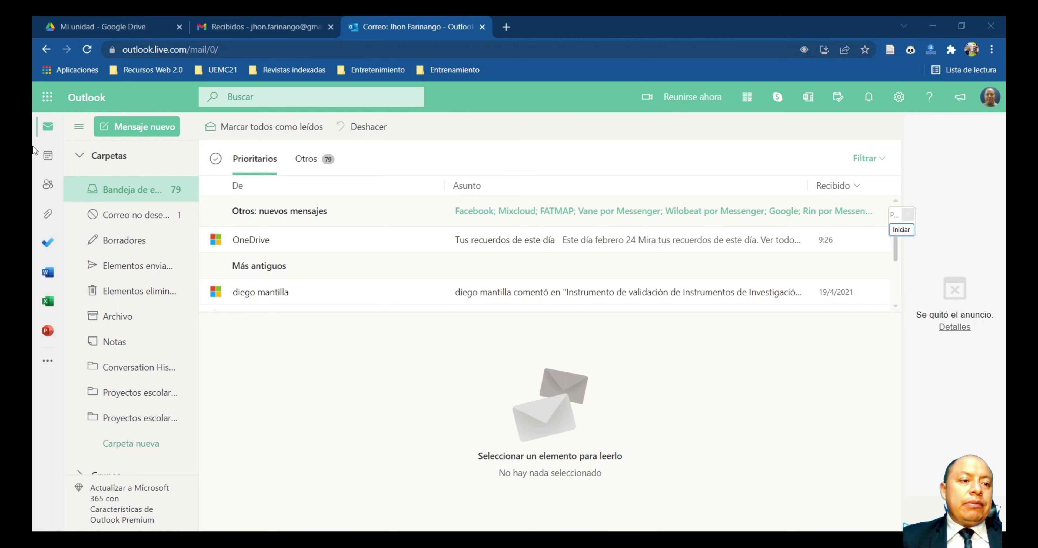
- Circle the Outlook name on screen and draw arrows pointing at it, then clear the marks
{"action": "left_click", "coordinate": [901, 229]}
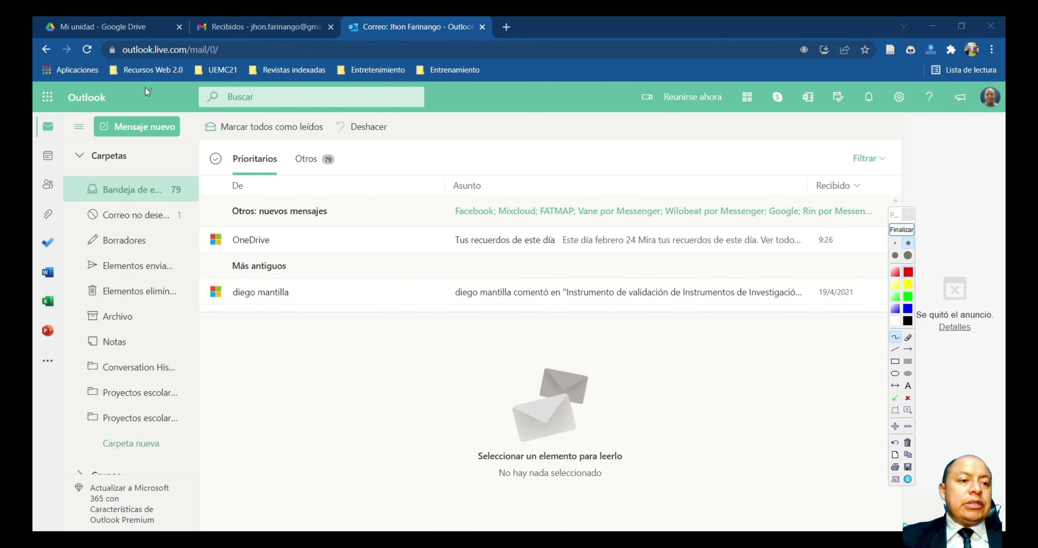
{"action": "left_click_drag", "start_coordinate": [150, 87], "coordinate": [152, 93]}
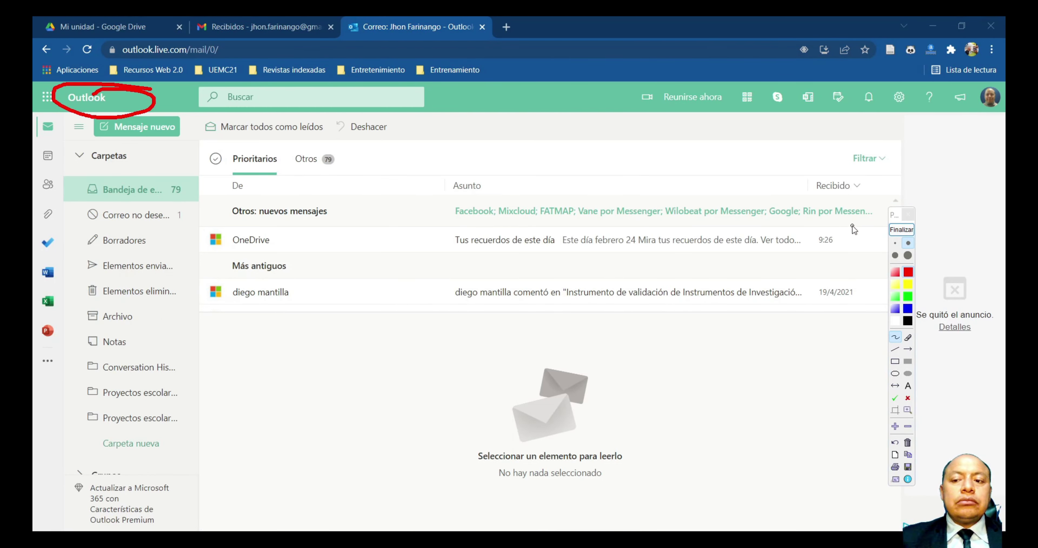
{"action": "left_click", "coordinate": [901, 229]}
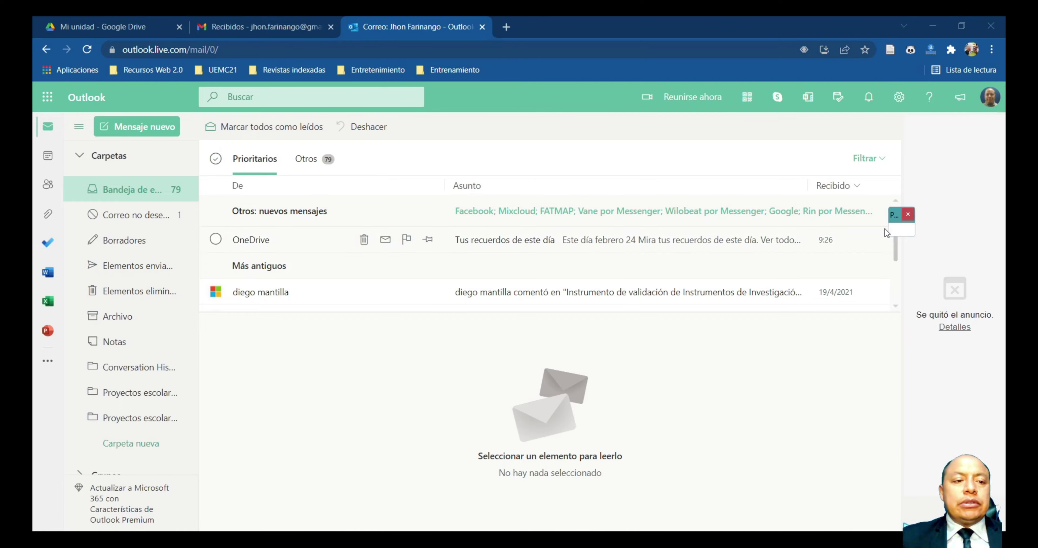
{"action": "left_click", "coordinate": [895, 229]}
{"action": "left_click_drag", "start_coordinate": [75, 98], "coordinate": [65, 86]}
{"action": "left_click_drag", "start_coordinate": [48, 193], "coordinate": [117, 152]}
{"action": "left_click_drag", "start_coordinate": [252, 256], "coordinate": [70, 153]}
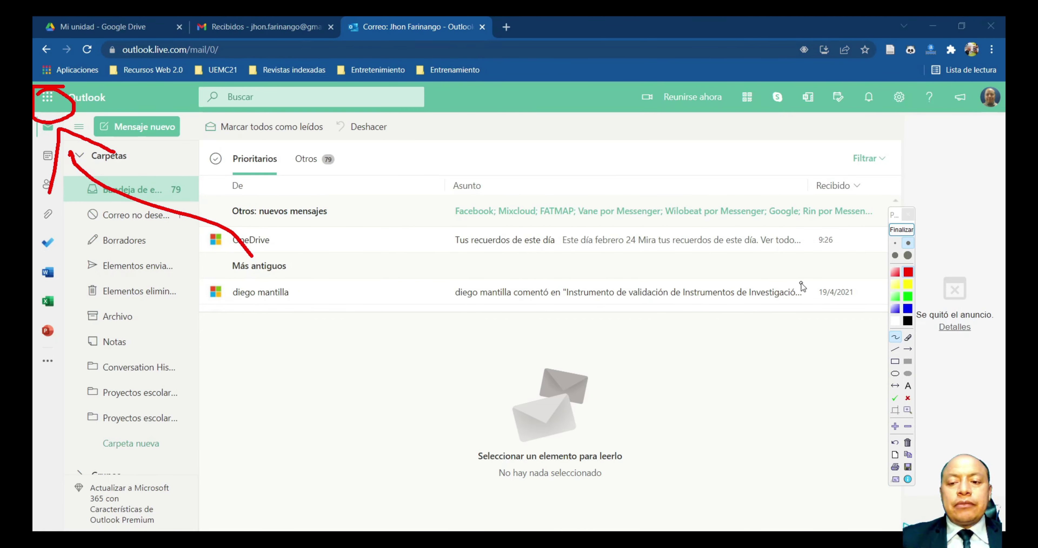
{"action": "left_click", "coordinate": [902, 229]}
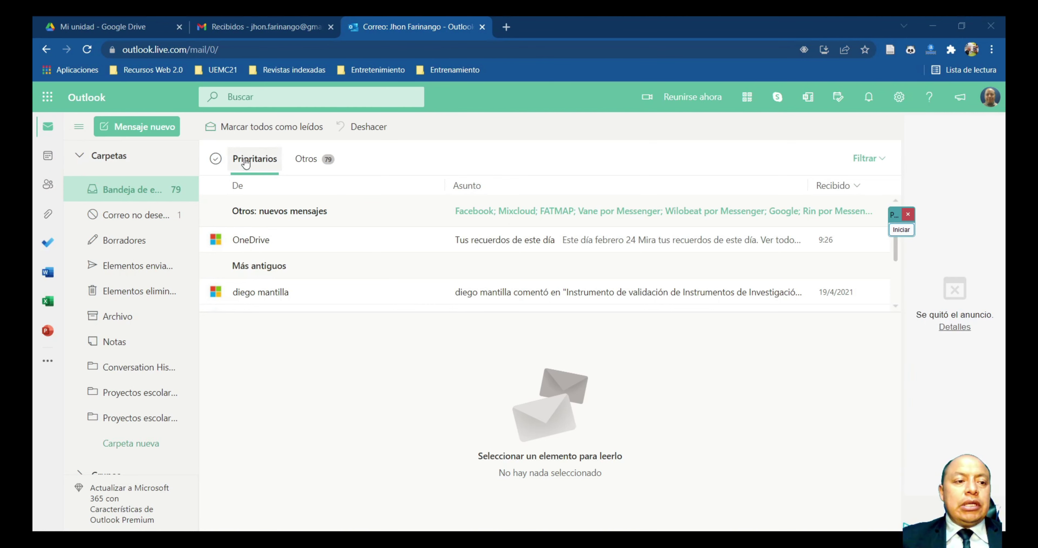
- Show the Microsoft 365 apps list, mark Word, PowerPoint and Excel, and launch Excel
{"action": "left_click", "coordinate": [47, 96]}
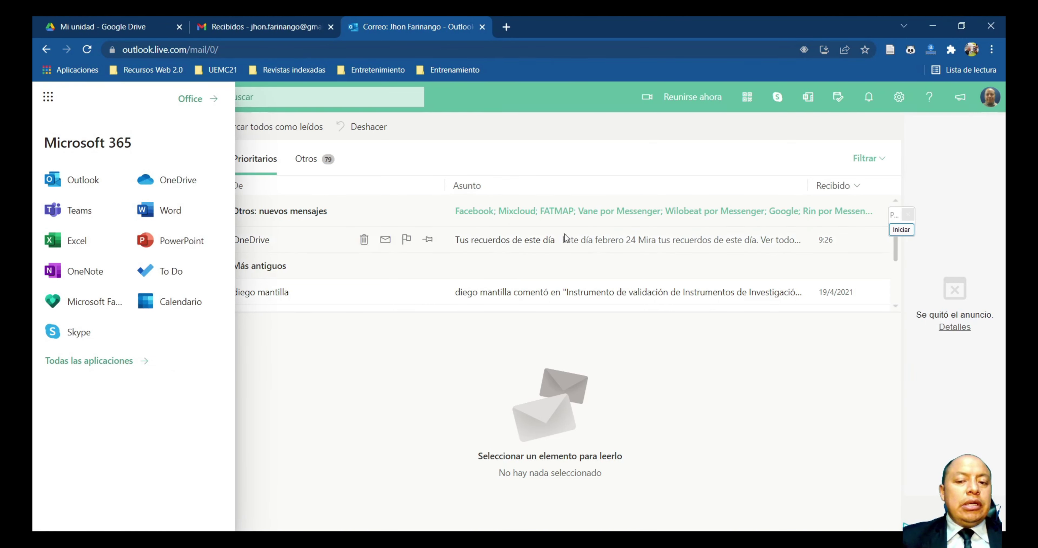
{"action": "left_click", "coordinate": [902, 229]}
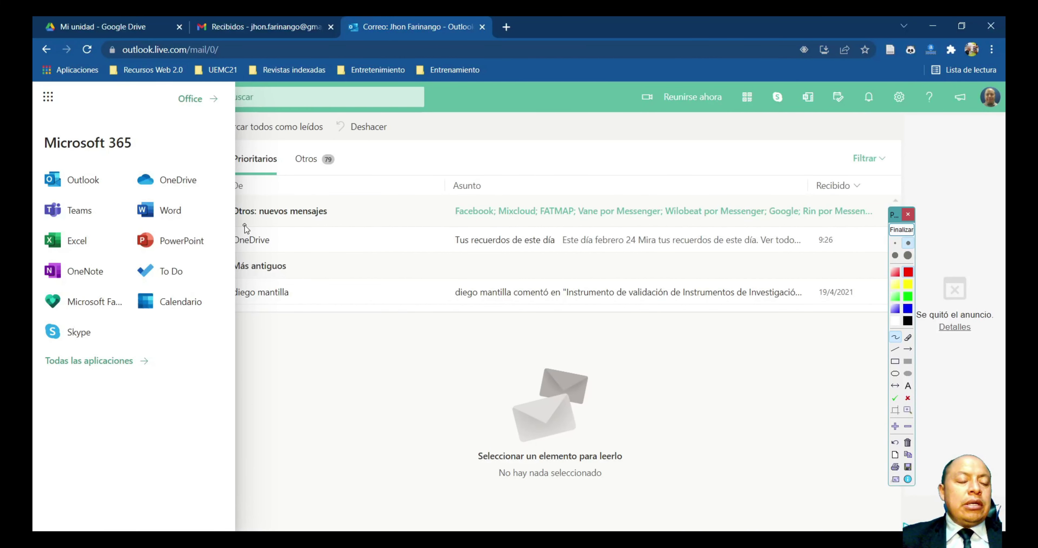
{"action": "left_click_drag", "start_coordinate": [38, 146], "coordinate": [157, 145]}
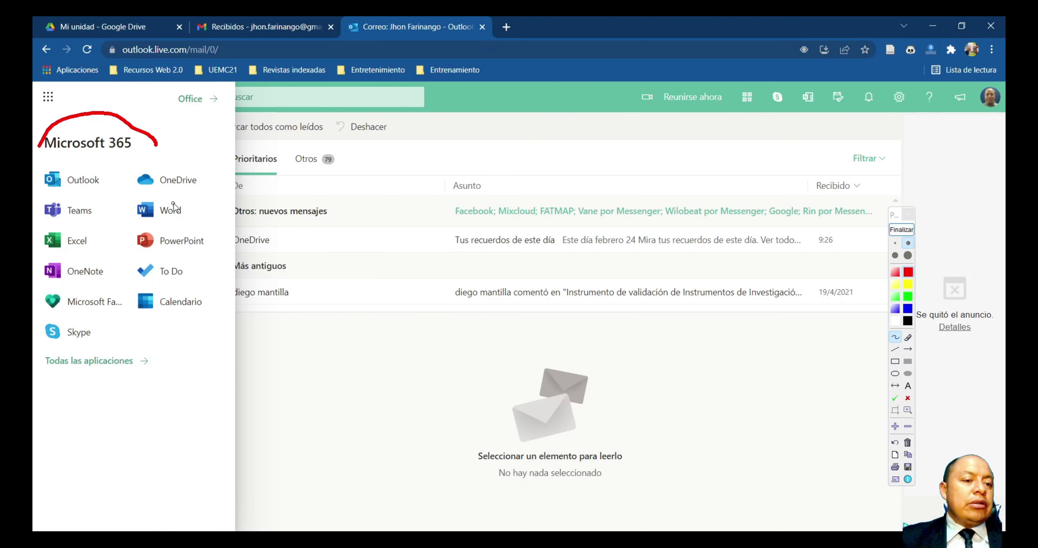
{"action": "left_click_drag", "start_coordinate": [133, 223], "coordinate": [198, 224]}
{"action": "left_click_drag", "start_coordinate": [137, 254], "coordinate": [189, 252]}
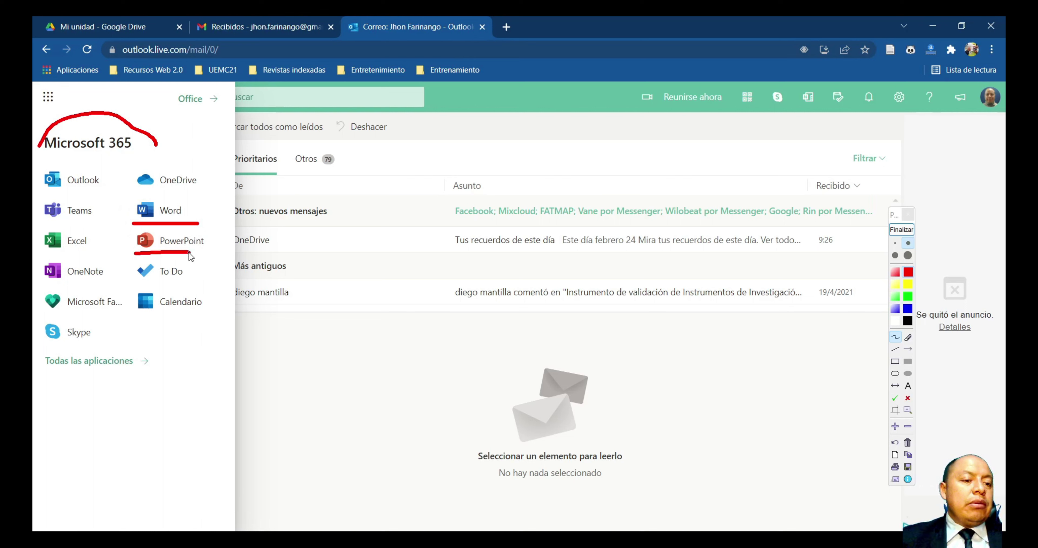
{"action": "left_click_drag", "start_coordinate": [96, 236], "coordinate": [111, 241]}
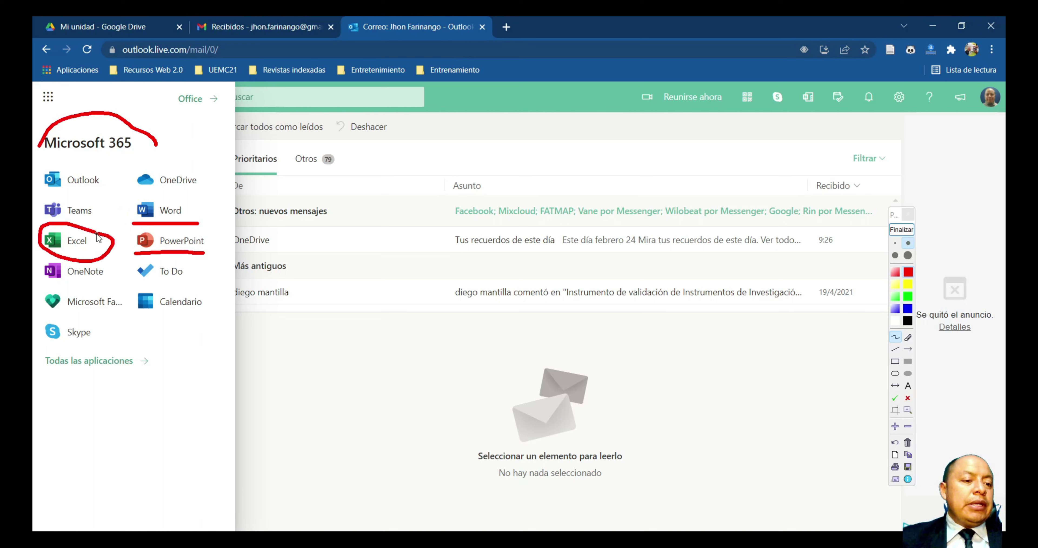
{"action": "mouse_move", "coordinate": [129, 207]}
{"action": "left_mouse_down"}
{"action": "mouse_move", "coordinate": [88, 238]}
{"action": "mouse_move", "coordinate": [111, 243]}
{"action": "left_mouse_up"}
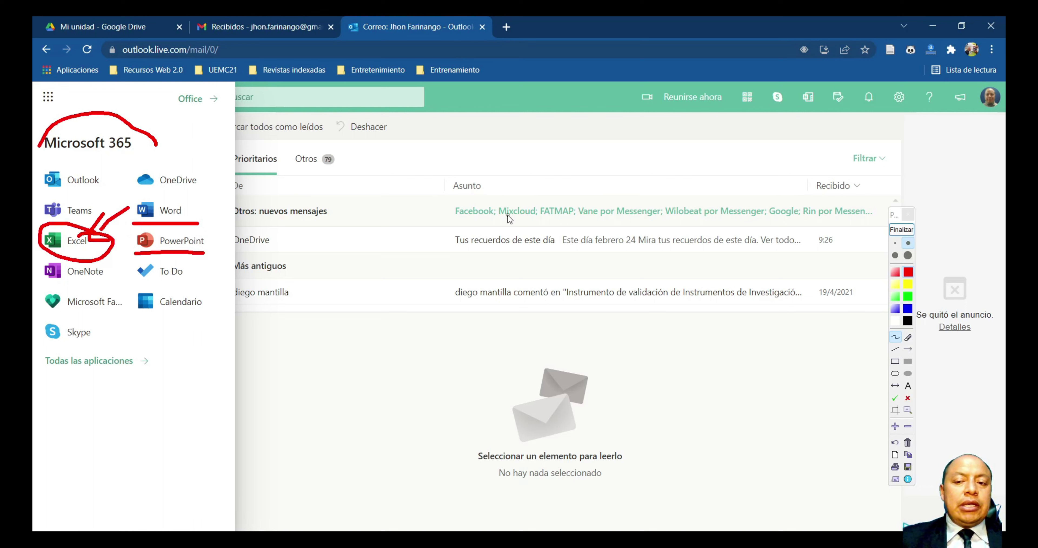
{"action": "left_click", "coordinate": [901, 230]}
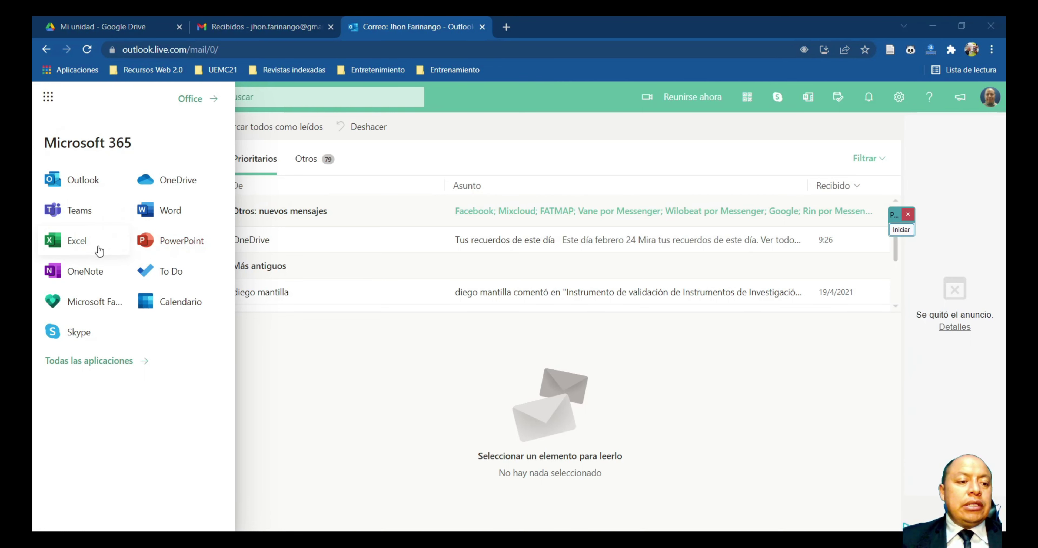
{"action": "left_click", "coordinate": [83, 244]}
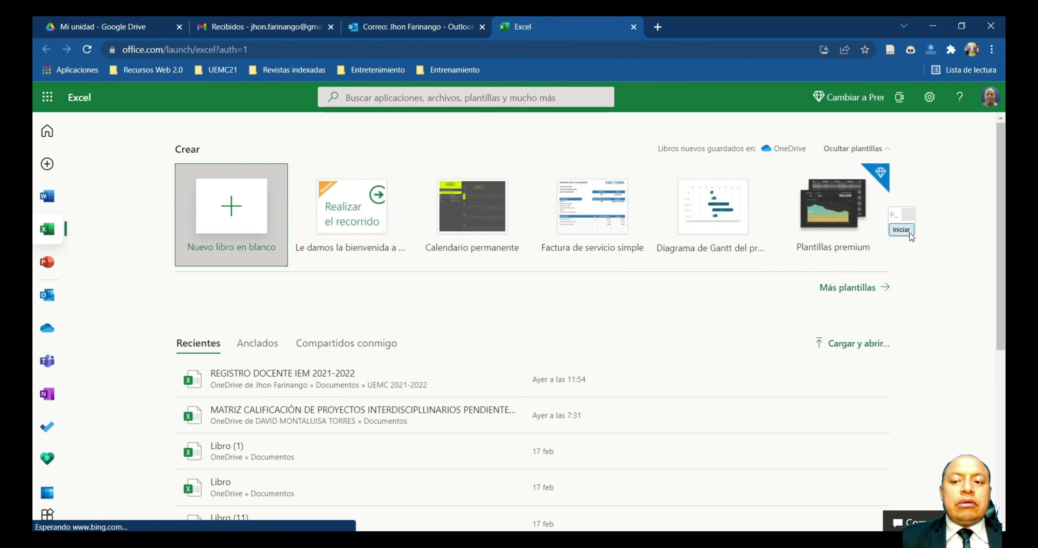
{"action": "left_click", "coordinate": [901, 230]}
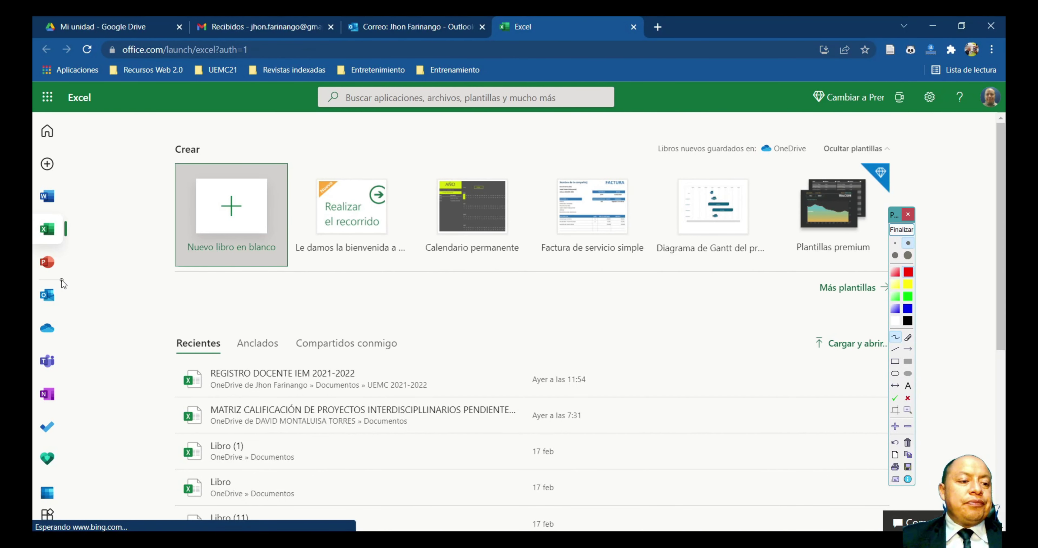
{"action": "left_click_drag", "start_coordinate": [60, 183], "coordinate": [44, 183]}
{"action": "left_click_drag", "start_coordinate": [45, 248], "coordinate": [65, 246]}
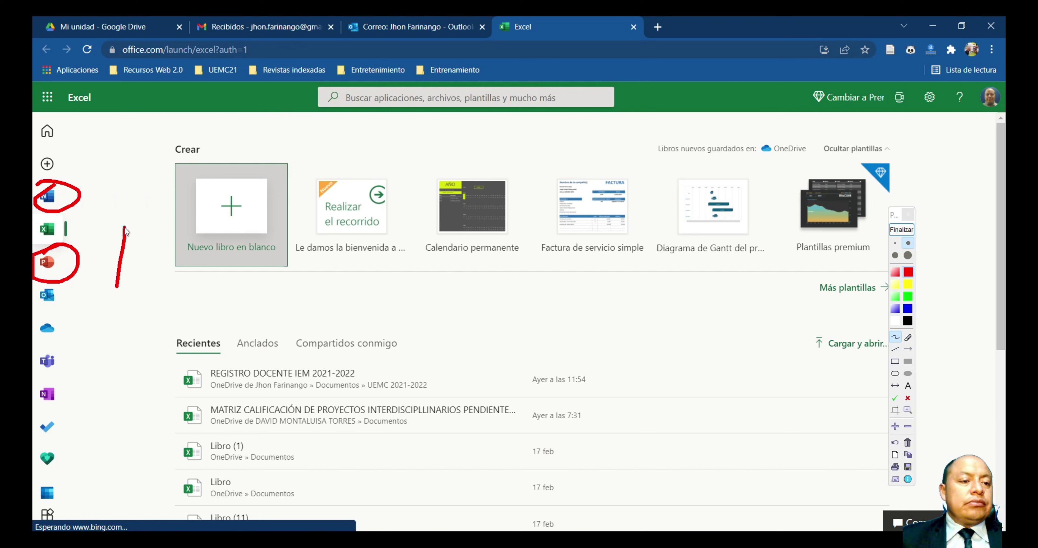
{"action": "left_click_drag", "start_coordinate": [125, 232], "coordinate": [120, 188]}
{"action": "mouse_move", "coordinate": [65, 308]}
{"action": "left_mouse_down"}
{"action": "mouse_move", "coordinate": [98, 284]}
{"action": "mouse_move", "coordinate": [89, 316]}
{"action": "left_mouse_up"}
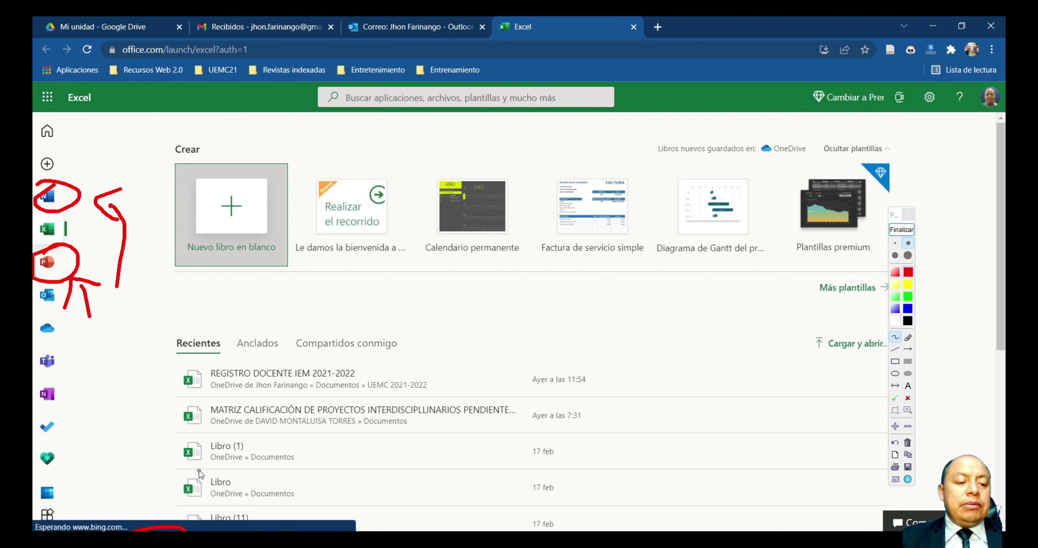
{"action": "left_click_drag", "start_coordinate": [199, 470], "coordinate": [169, 527]}
{"action": "mouse_move", "coordinate": [155, 507]}
{"action": "left_mouse_down"}
{"action": "mouse_move", "coordinate": [149, 528]}
{"action": "mouse_move", "coordinate": [147, 328]}
{"action": "mouse_move", "coordinate": [269, 498]}
{"action": "left_mouse_up"}
{"action": "mouse_move", "coordinate": [149, 347]}
{"action": "left_mouse_down"}
{"action": "mouse_move", "coordinate": [188, 334]}
{"action": "mouse_move", "coordinate": [240, 354]}
{"action": "mouse_move", "coordinate": [284, 322]}
{"action": "left_mouse_up"}
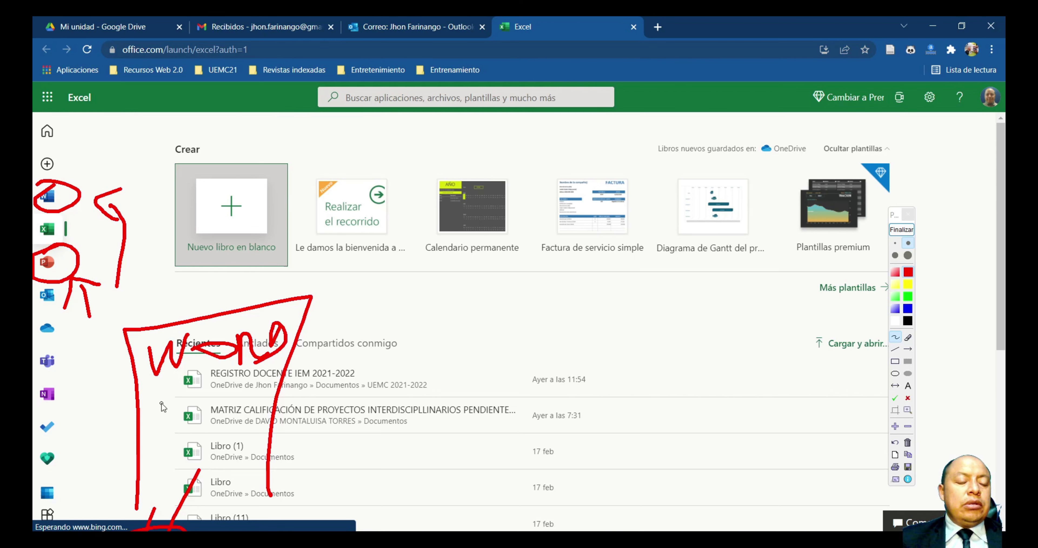
{"action": "left_click_drag", "start_coordinate": [167, 393], "coordinate": [165, 403]}
{"action": "mouse_move", "coordinate": [232, 415]}
{"action": "left_mouse_down"}
{"action": "mouse_move", "coordinate": [238, 461]}
{"action": "mouse_move", "coordinate": [320, 446]}
{"action": "left_mouse_up"}
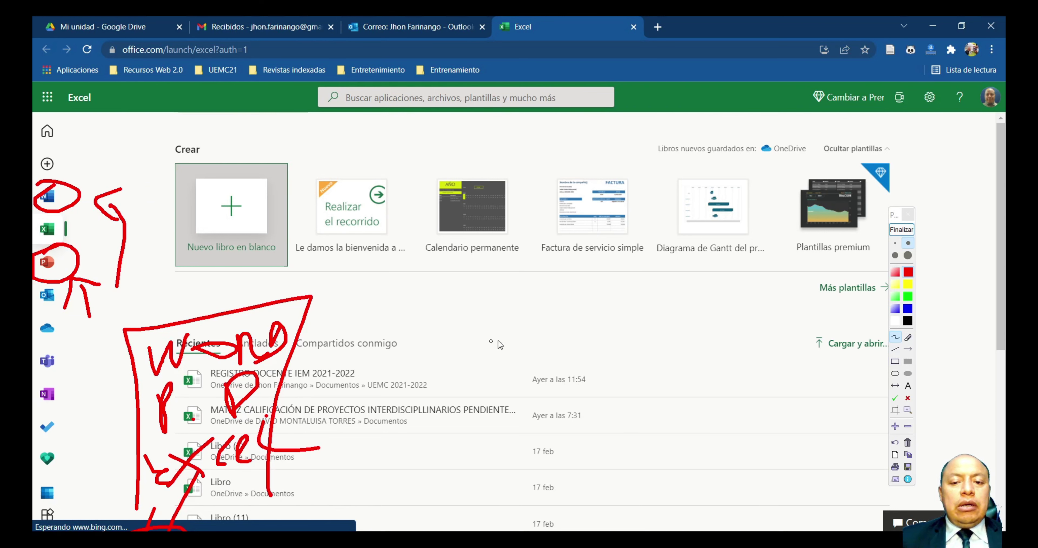
{"action": "left_click", "coordinate": [900, 231]}
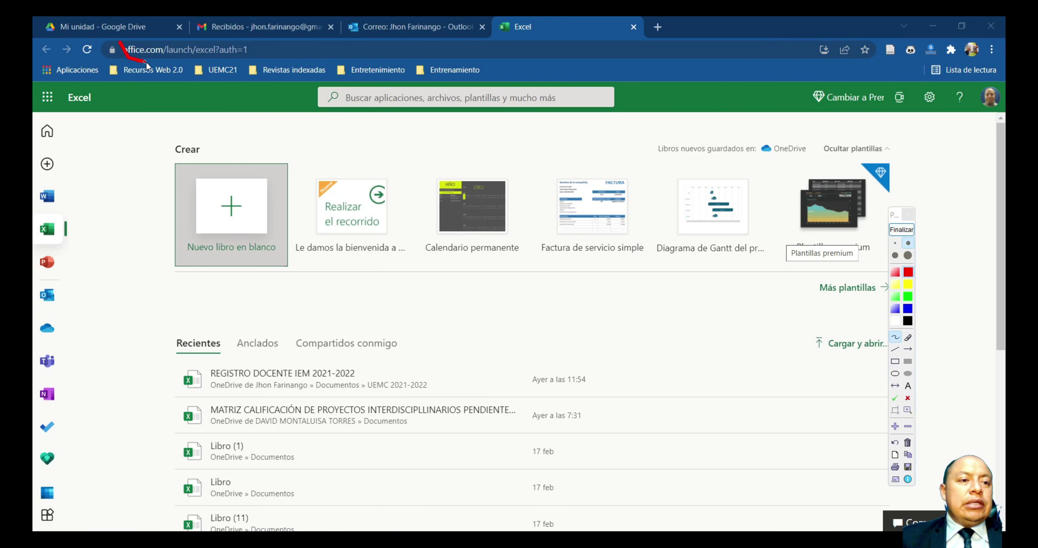
{"action": "left_click_drag", "start_coordinate": [269, 58], "coordinate": [250, 72]}
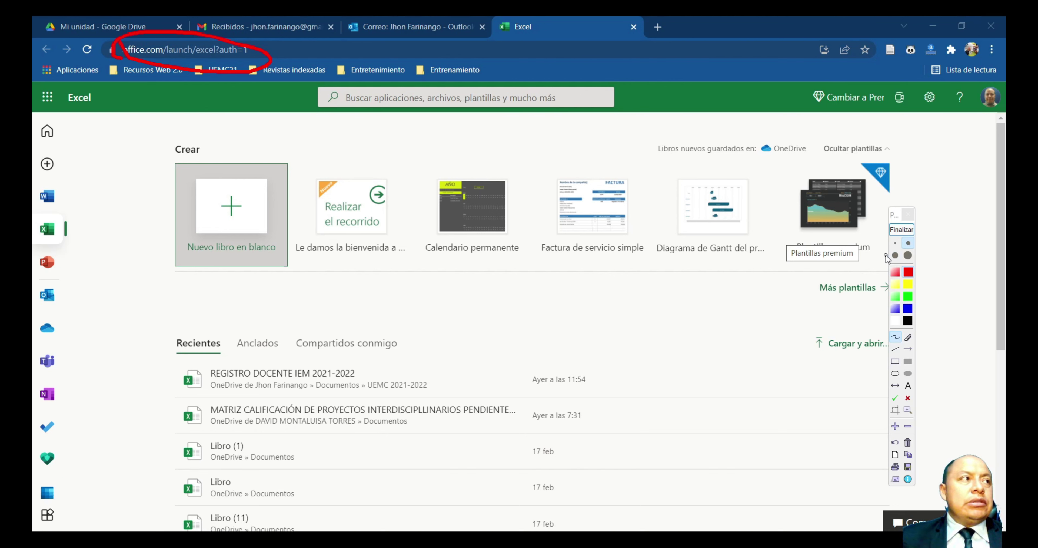
{"action": "left_click", "coordinate": [897, 230]}
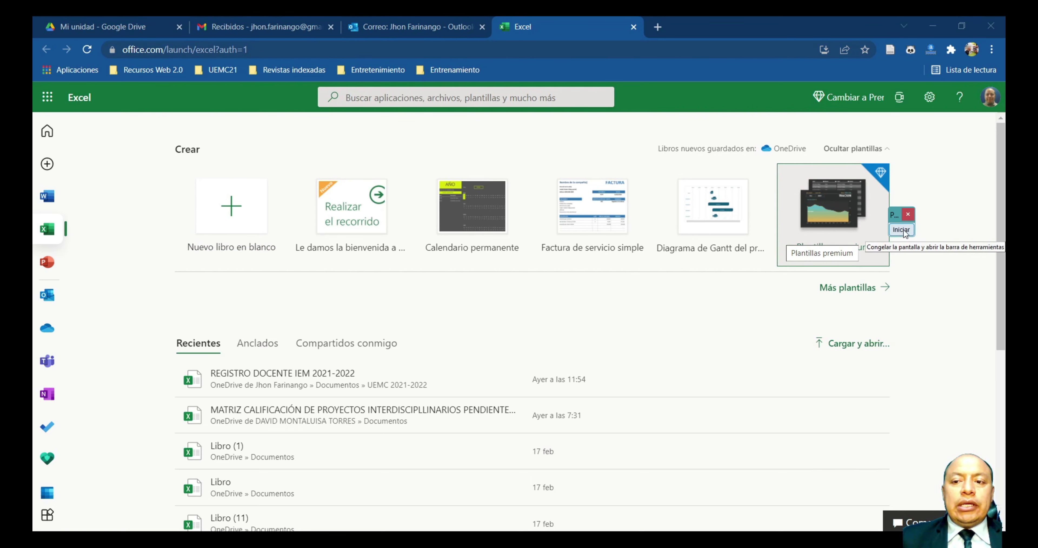
{"action": "left_click_drag", "start_coordinate": [77, 85], "coordinate": [51, 112]}
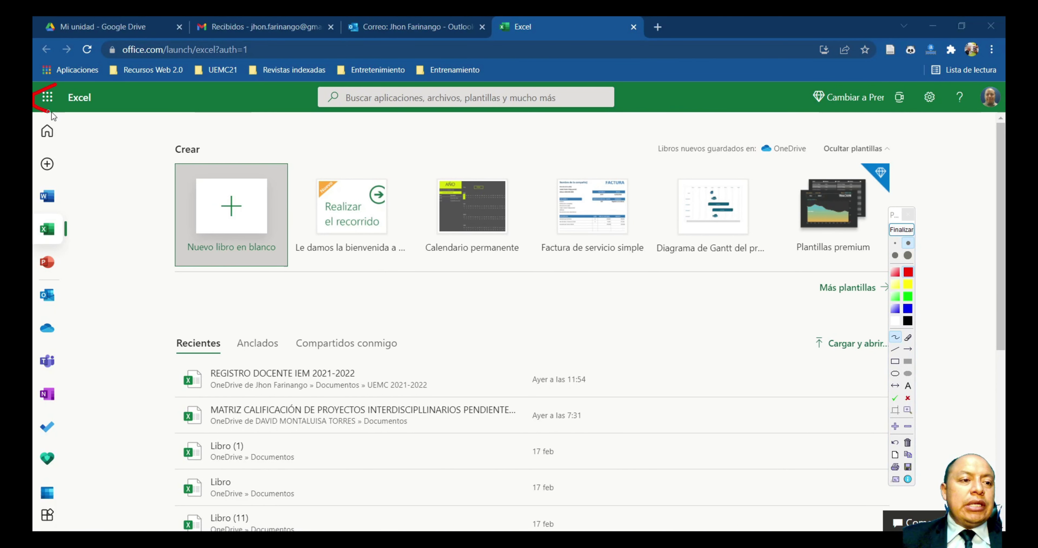
{"action": "mouse_move", "coordinate": [175, 130]}
{"action": "left_mouse_down"}
{"action": "mouse_move", "coordinate": [93, 120]}
{"action": "mouse_move", "coordinate": [130, 142]}
{"action": "left_mouse_up"}
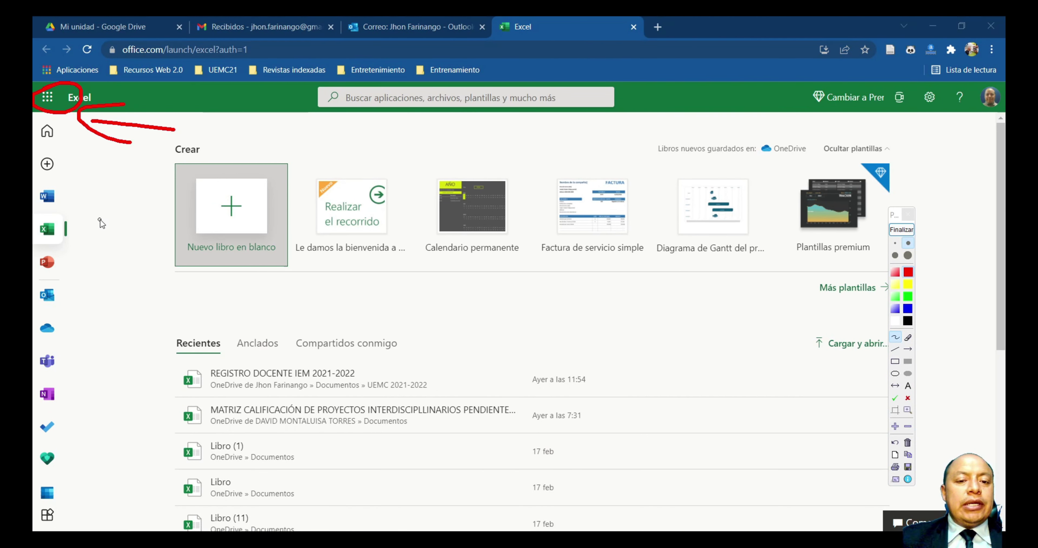
{"action": "left_click", "coordinate": [905, 233]}
- Annotate the templates and draw an arrow to the blank workbook option, then clear it
{"action": "left_click_drag", "start_coordinate": [895, 214], "coordinate": [950, 161]}
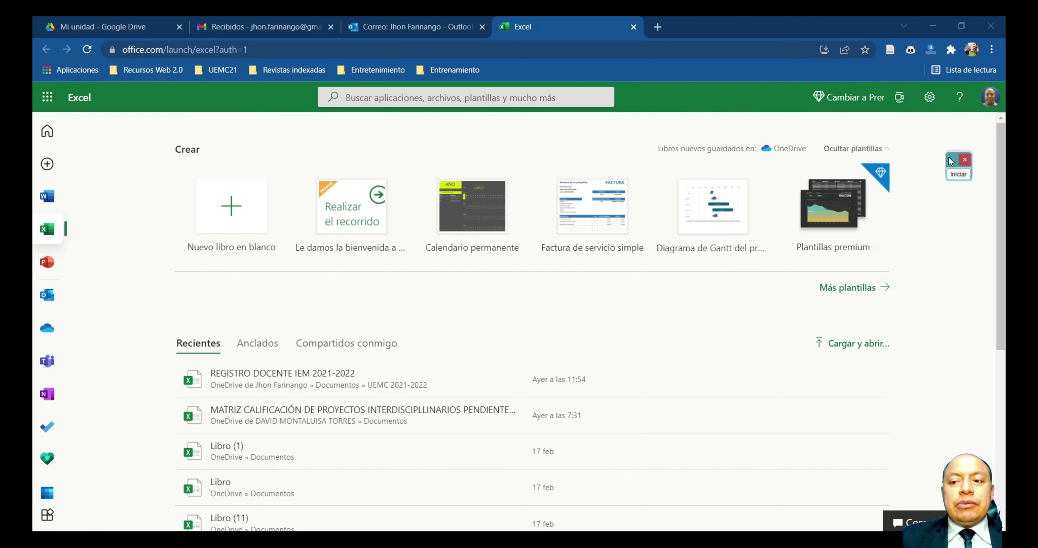
{"action": "left_click", "coordinate": [958, 174]}
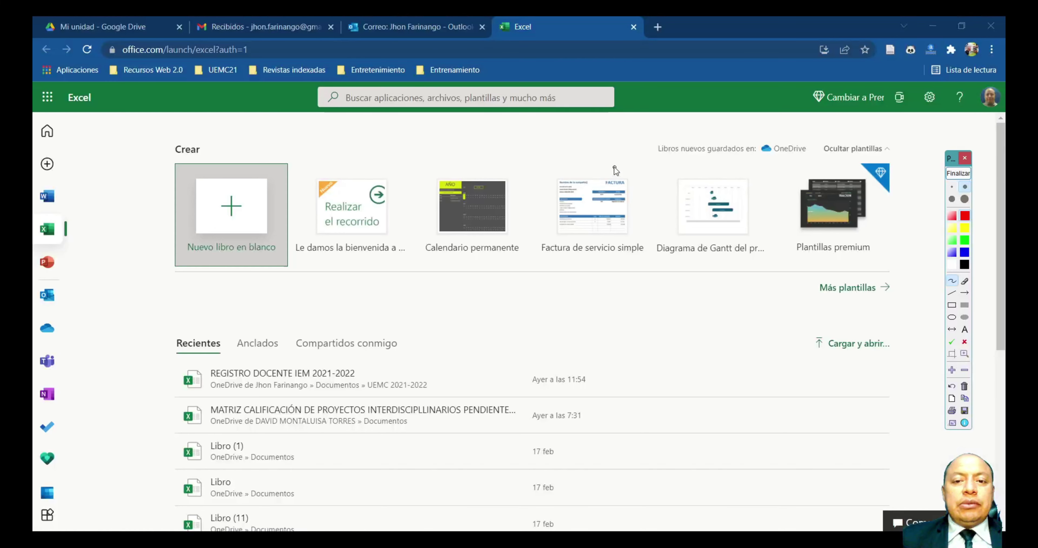
{"action": "mouse_move", "coordinate": [707, 142]}
{"action": "left_mouse_down"}
{"action": "mouse_move", "coordinate": [454, 117]}
{"action": "mouse_move", "coordinate": [104, 406]}
{"action": "mouse_move", "coordinate": [503, 168]}
{"action": "left_mouse_up"}
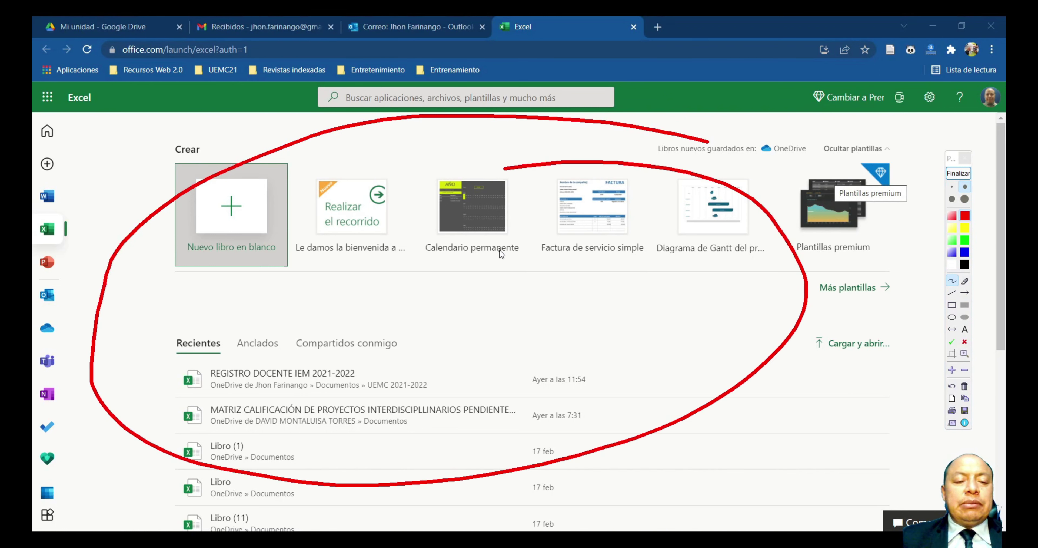
{"action": "left_click_drag", "start_coordinate": [142, 340], "coordinate": [251, 249]}
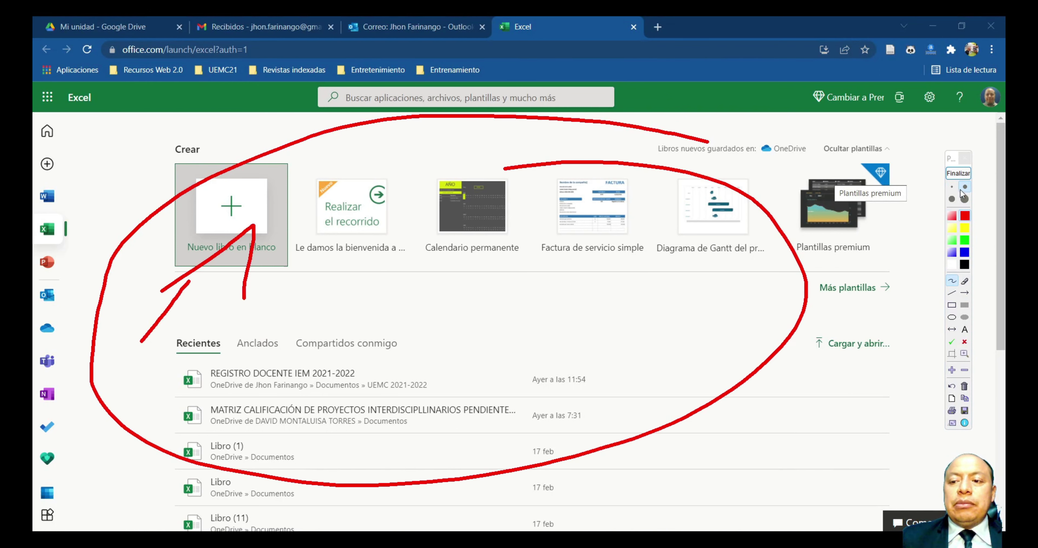
{"action": "left_click", "coordinate": [958, 172]}
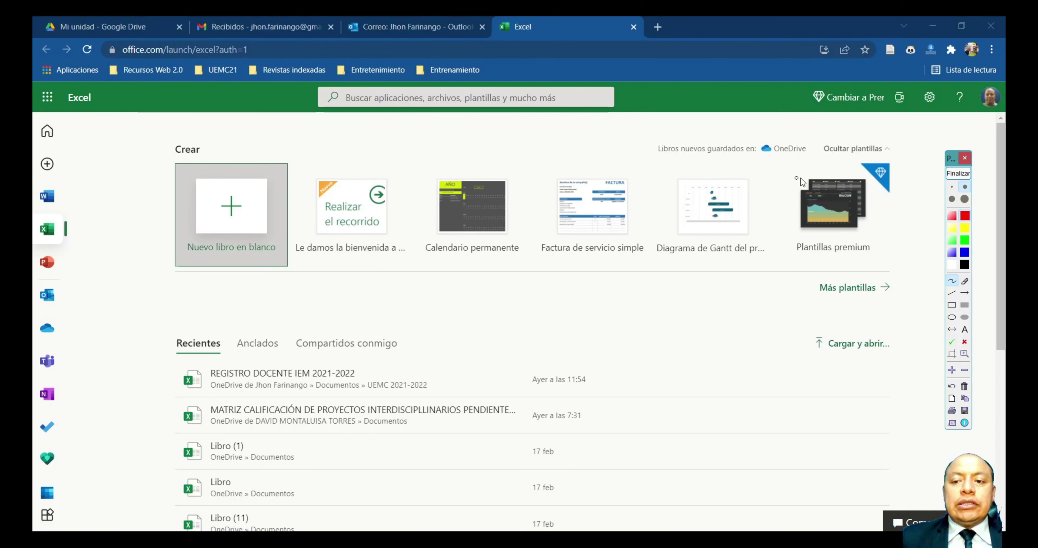
- Circle the ready-made templates and point out the recent workbooks, then clear the annotations
{"action": "left_click_drag", "start_coordinate": [862, 167], "coordinate": [761, 148]}
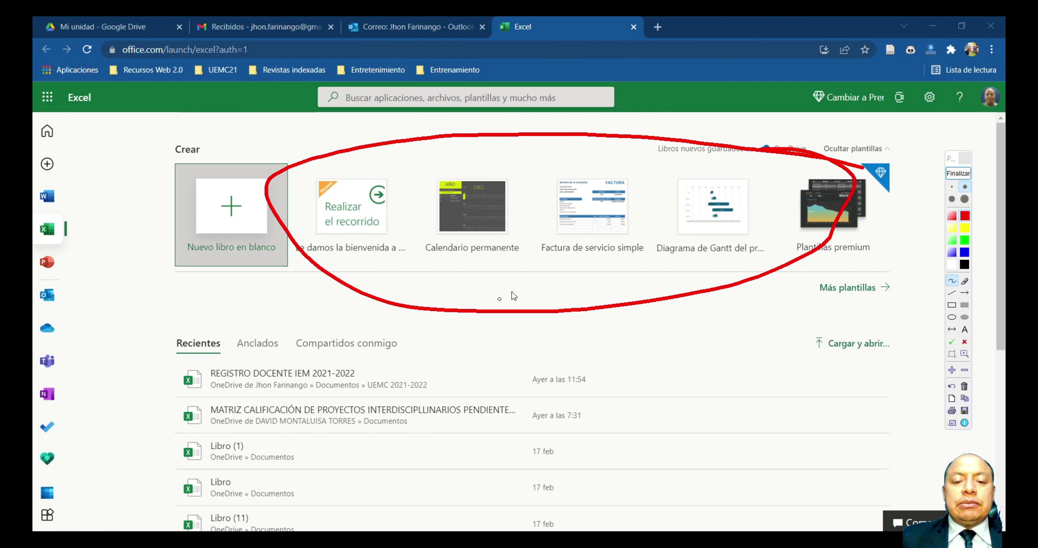
{"action": "left_click_drag", "start_coordinate": [496, 300], "coordinate": [534, 273]}
{"action": "left_click_drag", "start_coordinate": [511, 249], "coordinate": [553, 299]}
{"action": "left_click_drag", "start_coordinate": [319, 320], "coordinate": [211, 372]}
{"action": "left_click_drag", "start_coordinate": [640, 349], "coordinate": [454, 400]}
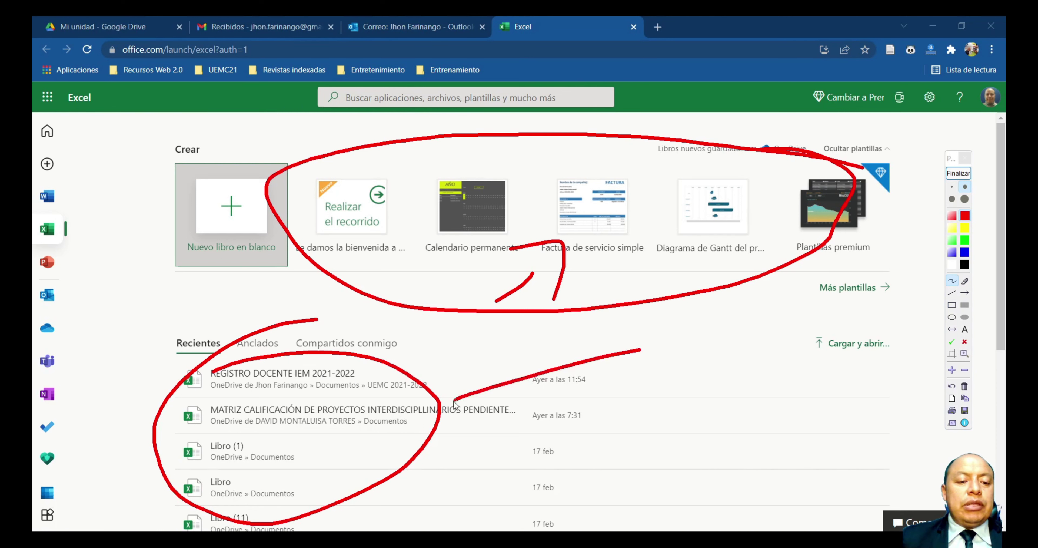
{"action": "left_click_drag", "start_coordinate": [498, 349], "coordinate": [468, 422]}
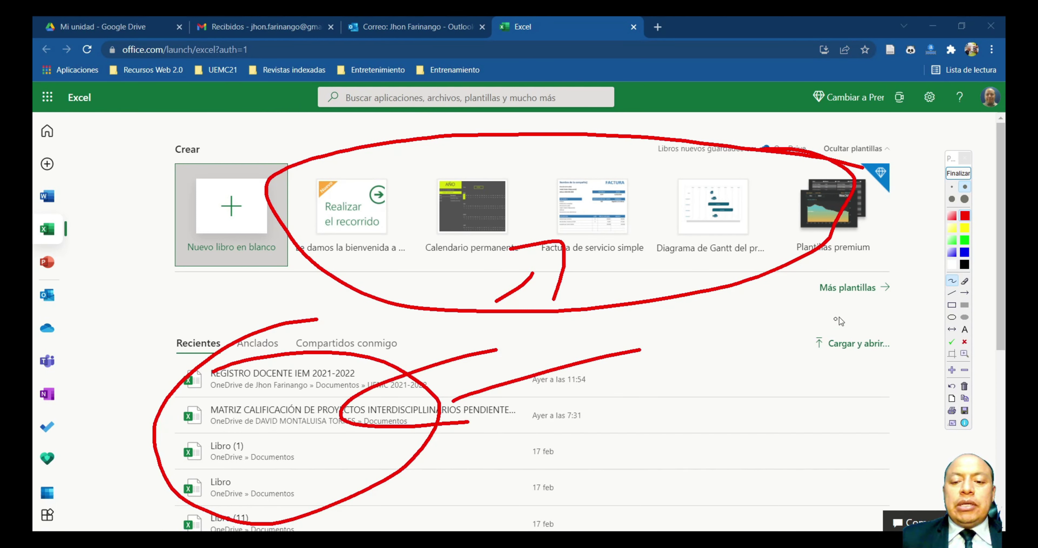
{"action": "left_click", "coordinate": [958, 173]}
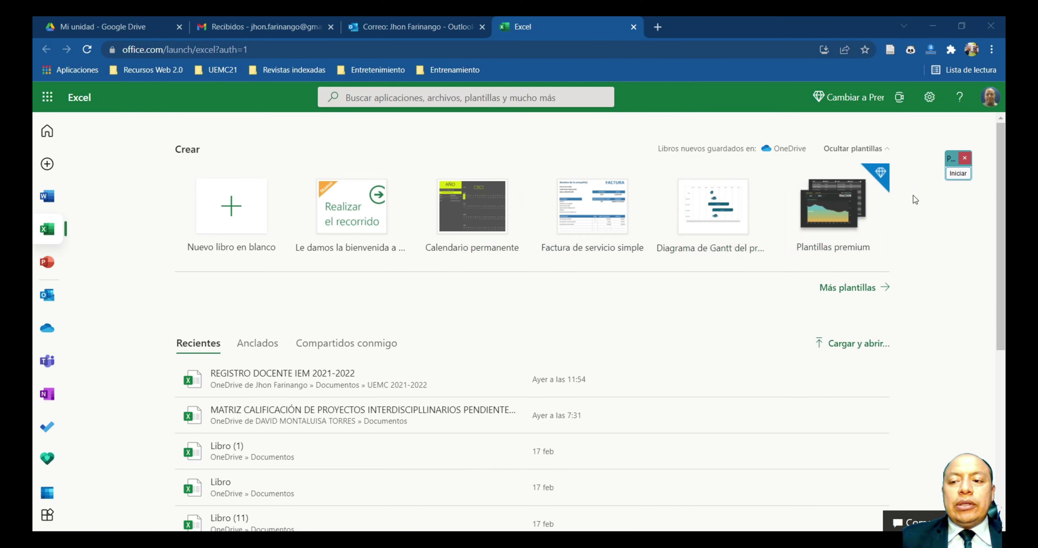
- Mark the 'Nuevo libro en blanco' option for viewers and create the blank workbook
{"action": "left_click", "coordinate": [958, 173]}
{"action": "left_click_drag", "start_coordinate": [169, 189], "coordinate": [193, 179]}
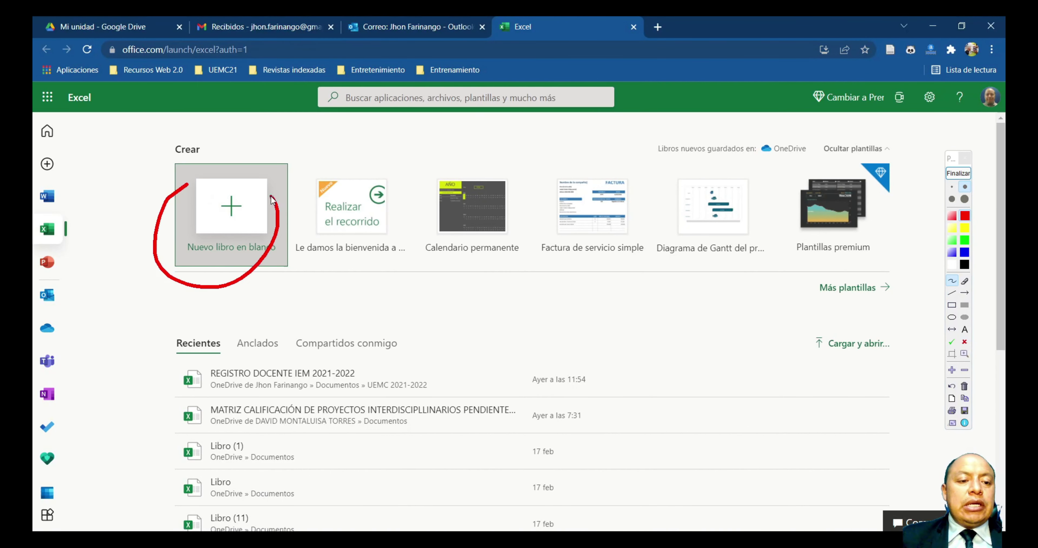
{"action": "left_click_drag", "start_coordinate": [115, 311], "coordinate": [198, 275]}
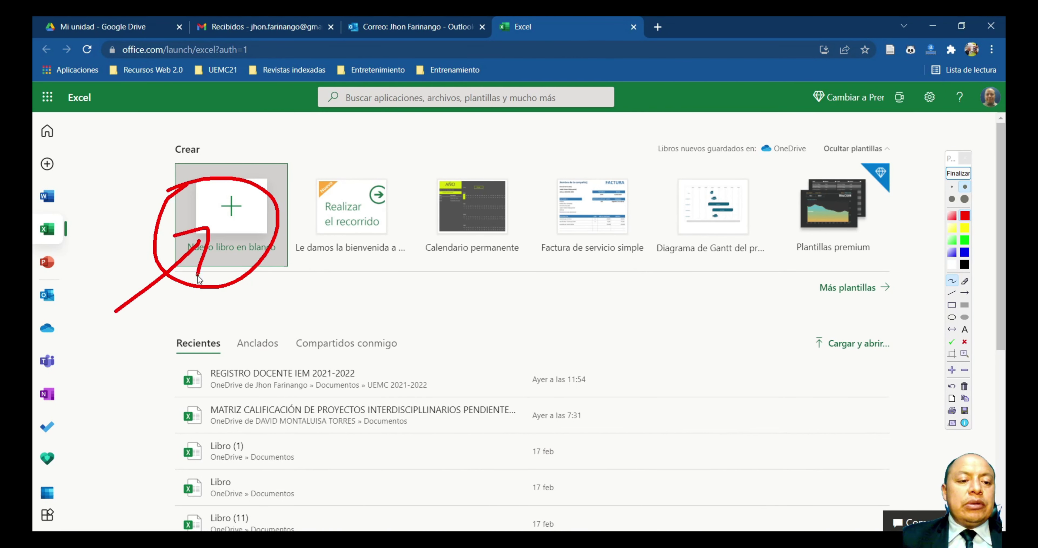
{"action": "left_click", "coordinate": [958, 174]}
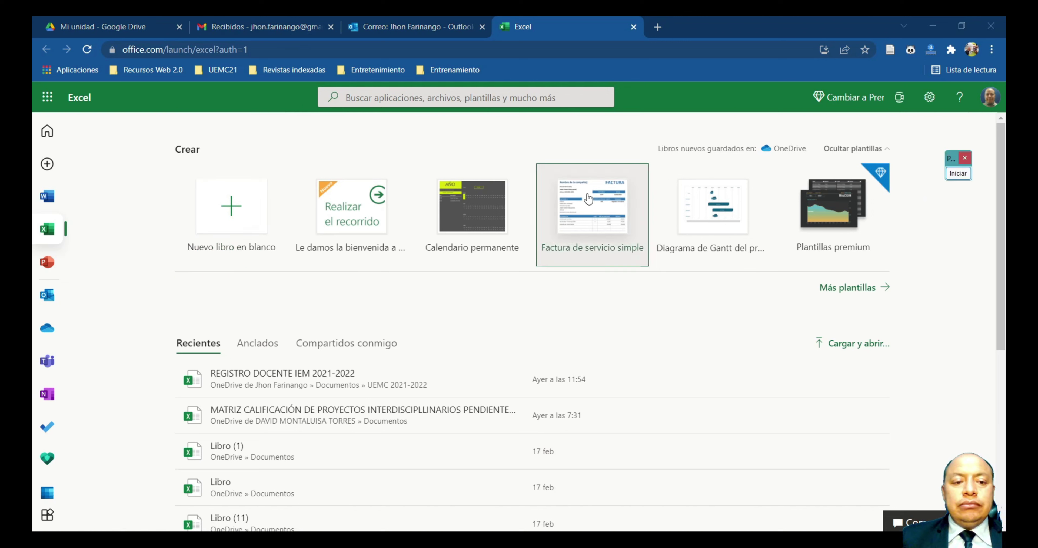
{"action": "left_click", "coordinate": [266, 219]}
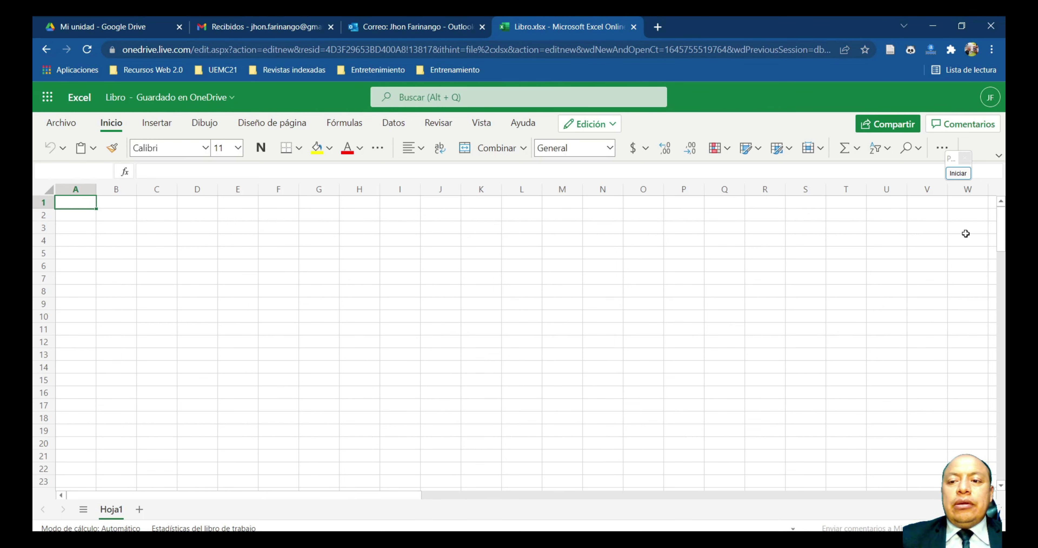
- Point out the workbook title, then rename the file from Libro to 'Practica'
{"action": "left_click", "coordinate": [958, 173]}
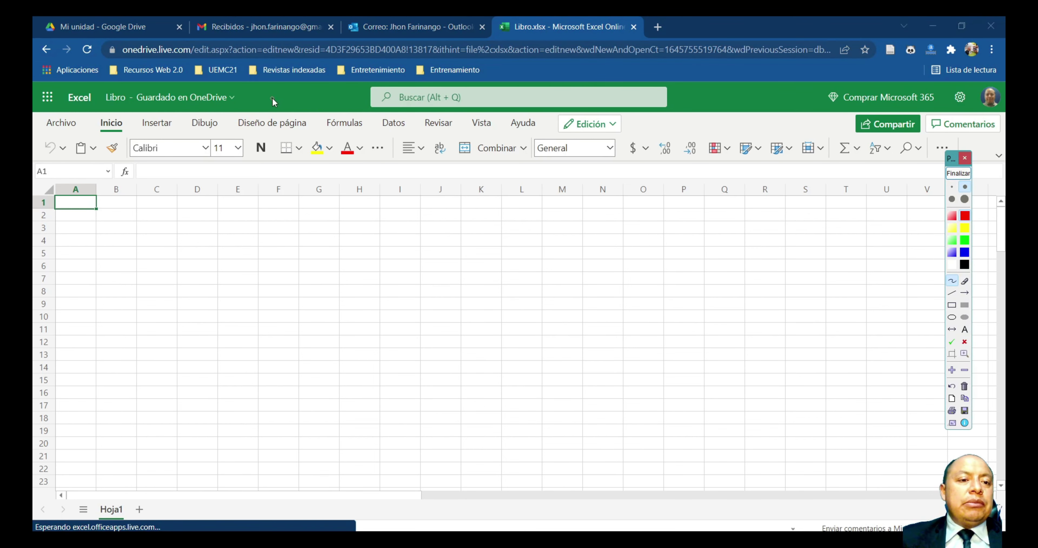
{"action": "mouse_move", "coordinate": [273, 100]}
{"action": "left_mouse_down"}
{"action": "mouse_move", "coordinate": [158, 127]}
{"action": "mouse_move", "coordinate": [205, 130]}
{"action": "left_mouse_up"}
{"action": "left_click", "coordinate": [958, 172]}
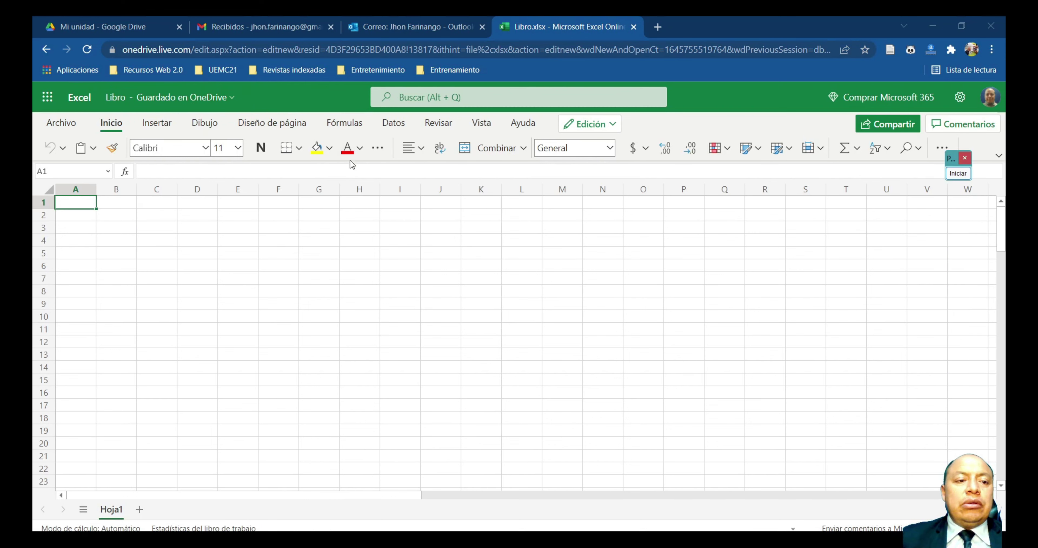
{"action": "left_click", "coordinate": [199, 106]}
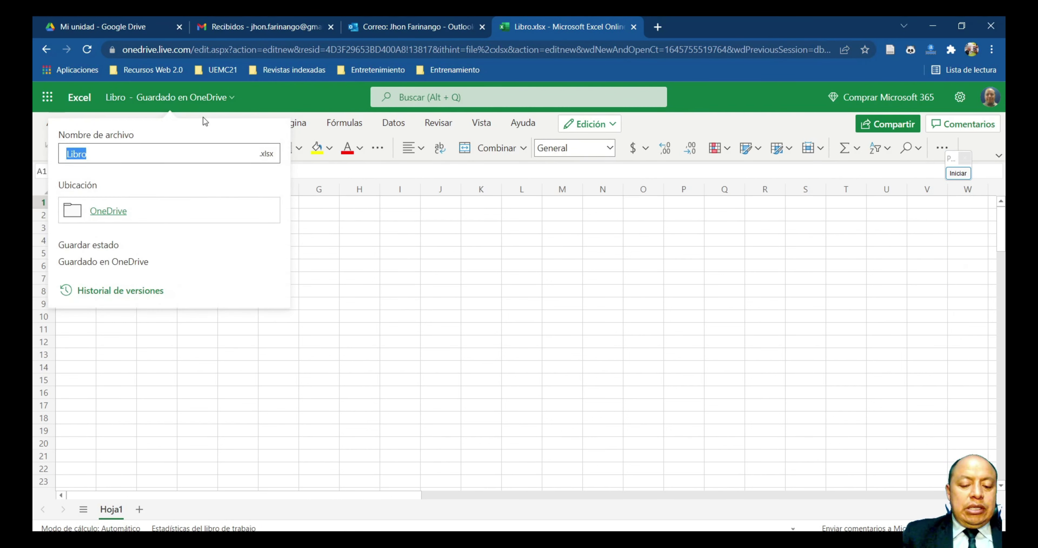
{"action": "type", "text": "Practic"}
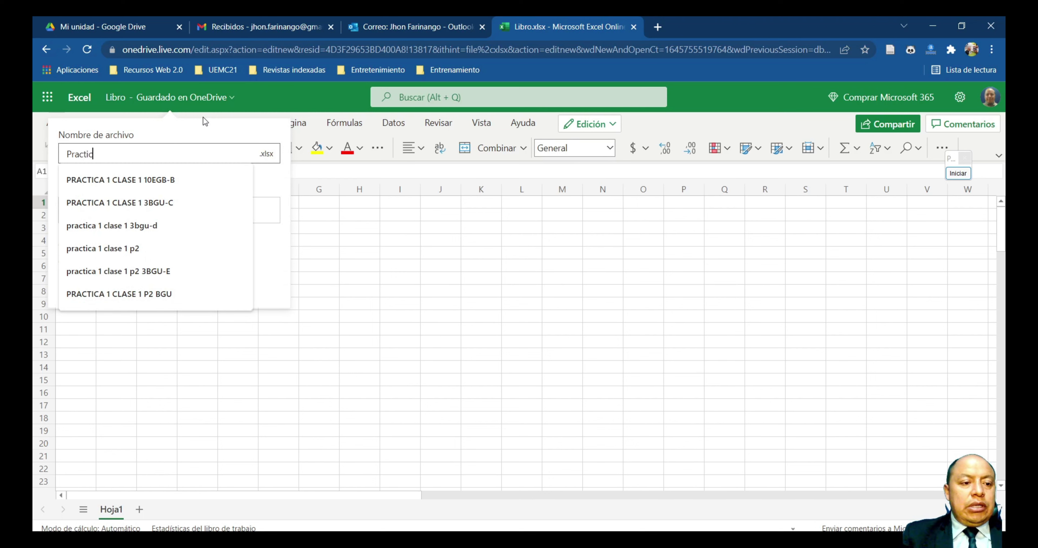
{"action": "type", "text": "a"}
{"action": "key", "text": "Return"}
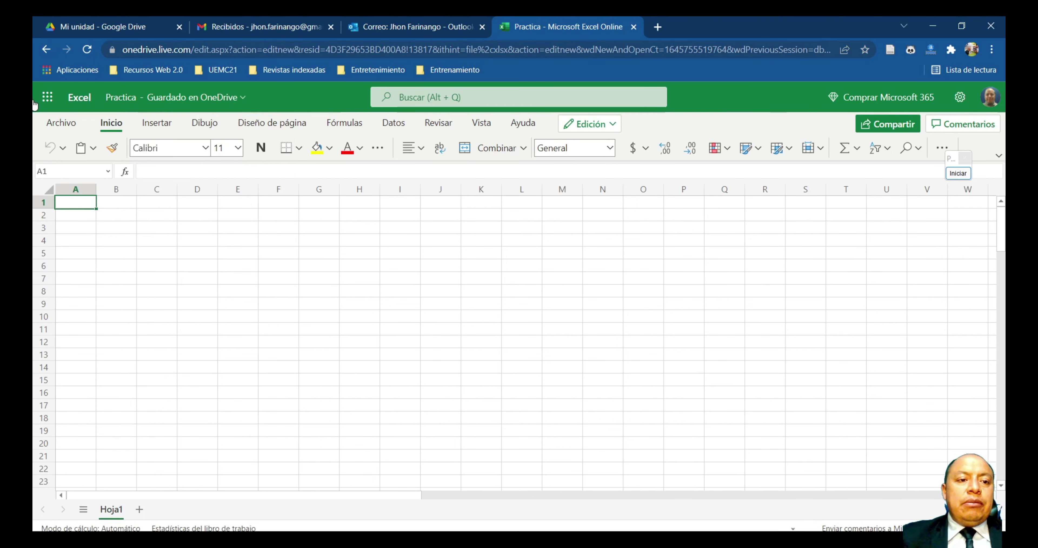
- Select cell E8 and outline the ribbon command area and file commands for viewers
{"action": "left_click", "coordinate": [334, 338]}
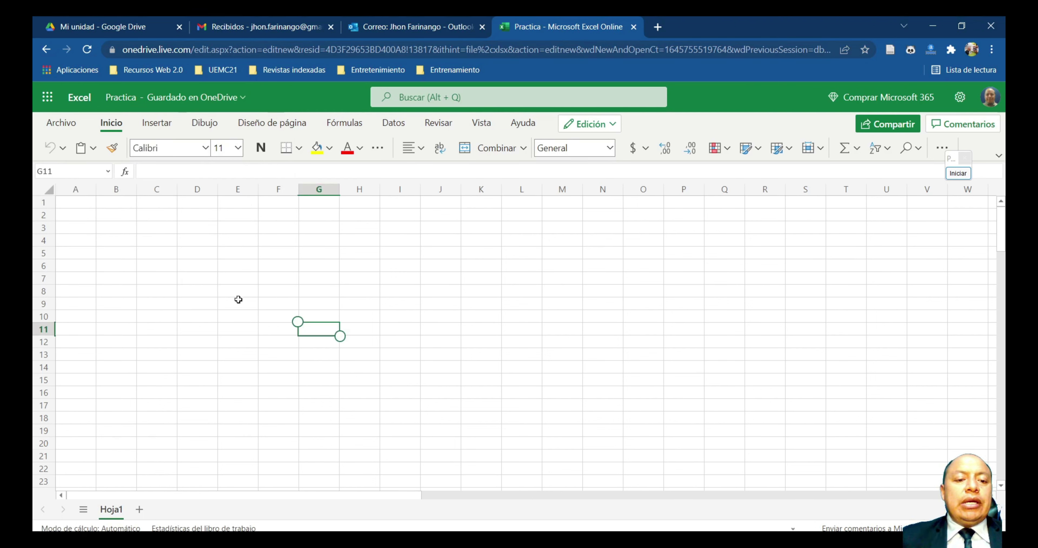
{"action": "left_click", "coordinate": [237, 290]}
{"action": "left_click", "coordinate": [958, 173]}
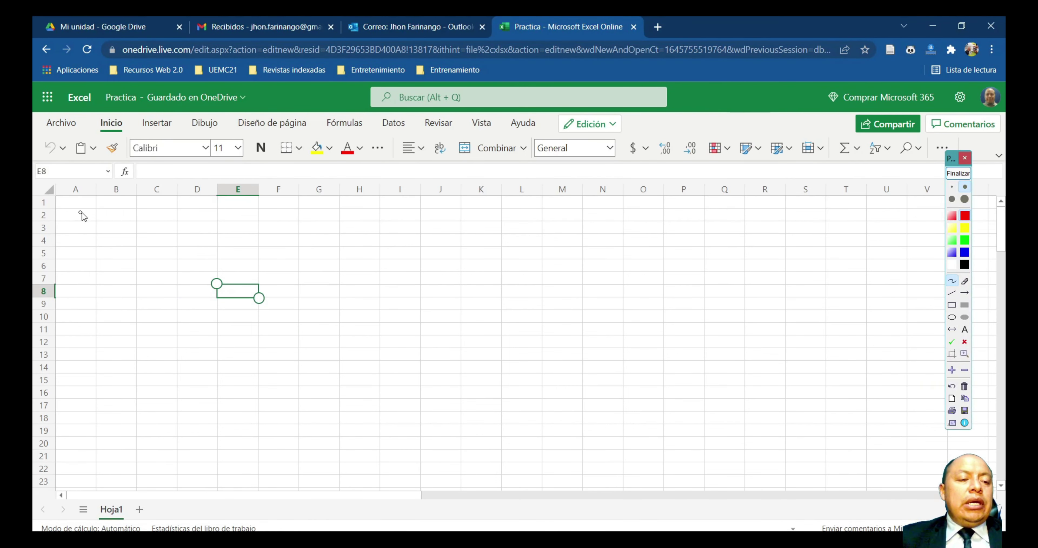
{"action": "left_click_drag", "start_coordinate": [37, 172], "coordinate": [622, 106]}
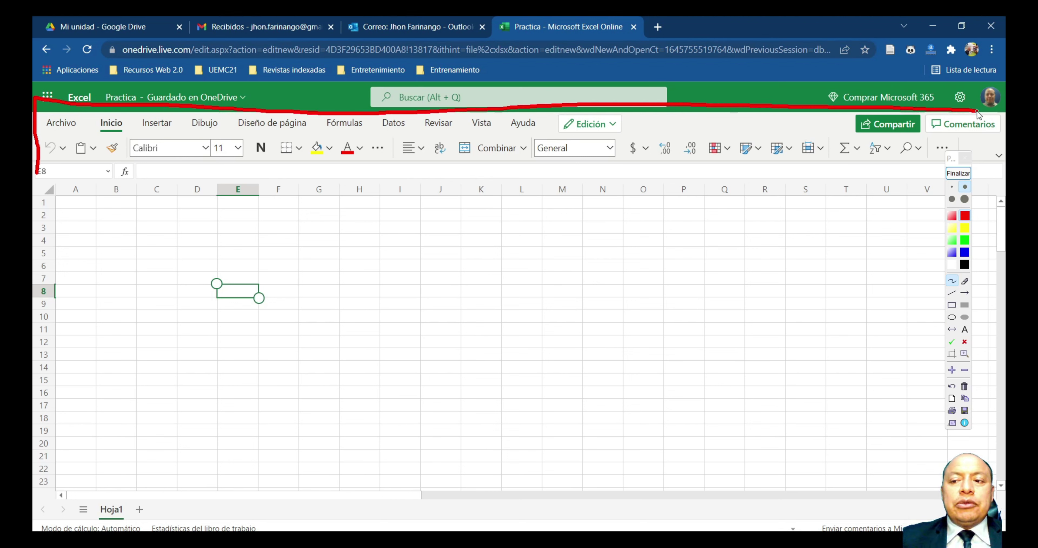
{"action": "left_click_drag", "start_coordinate": [622, 107], "coordinate": [993, 111]}
{"action": "left_click_drag", "start_coordinate": [34, 174], "coordinate": [986, 181]}
{"action": "left_click_drag", "start_coordinate": [1000, 124], "coordinate": [990, 179]}
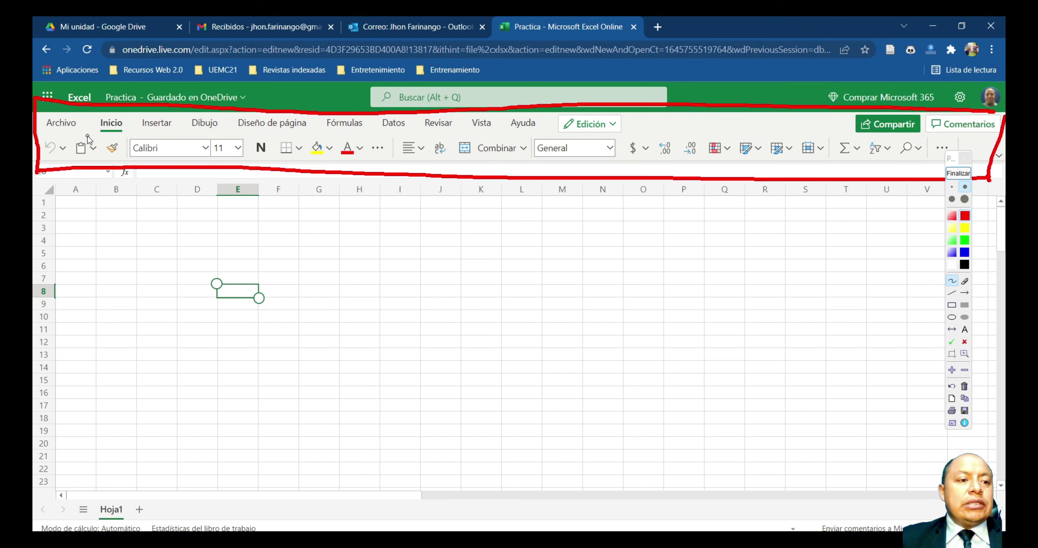
{"action": "mouse_move", "coordinate": [90, 134]}
{"action": "left_mouse_down"}
{"action": "mouse_move", "coordinate": [80, 117]}
{"action": "mouse_move", "coordinate": [44, 118]}
{"action": "mouse_move", "coordinate": [99, 136]}
{"action": "mouse_move", "coordinate": [105, 115]}
{"action": "left_mouse_up"}
{"action": "left_click", "coordinate": [958, 173]}
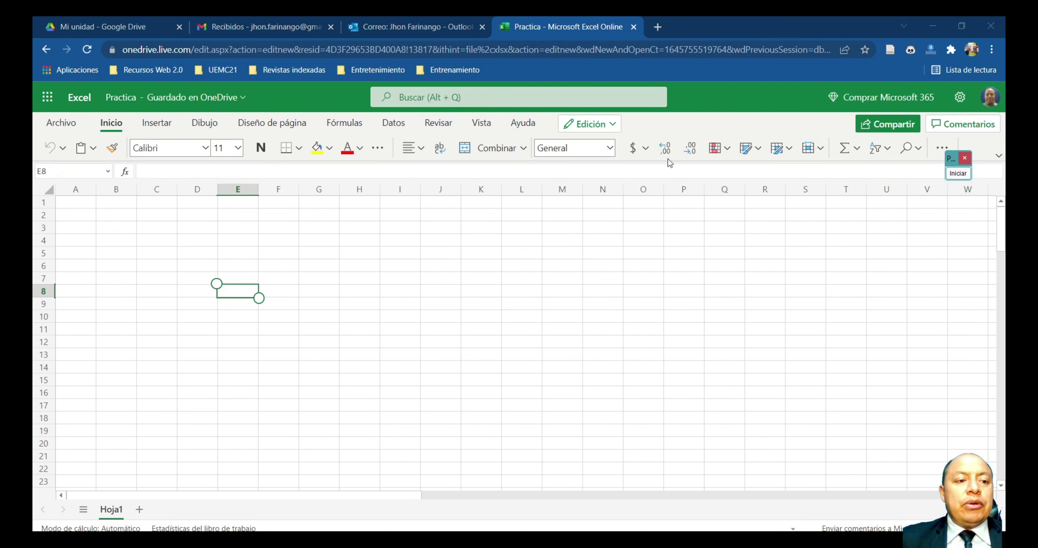
- Point out the clipboard and font commands, then the Insertar tab's image, table and chart options
{"action": "left_click", "coordinate": [958, 173]}
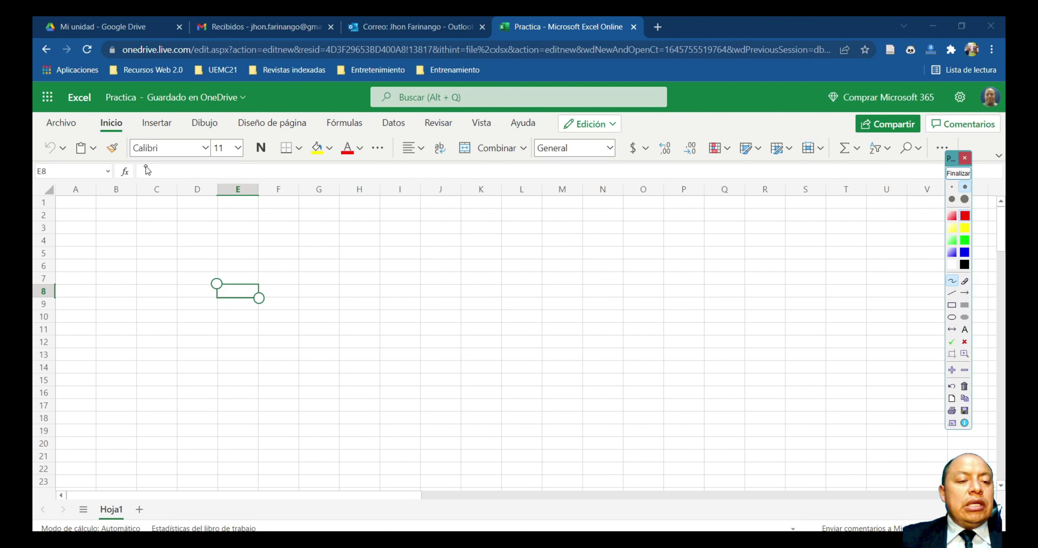
{"action": "left_click_drag", "start_coordinate": [147, 170], "coordinate": [143, 171]}
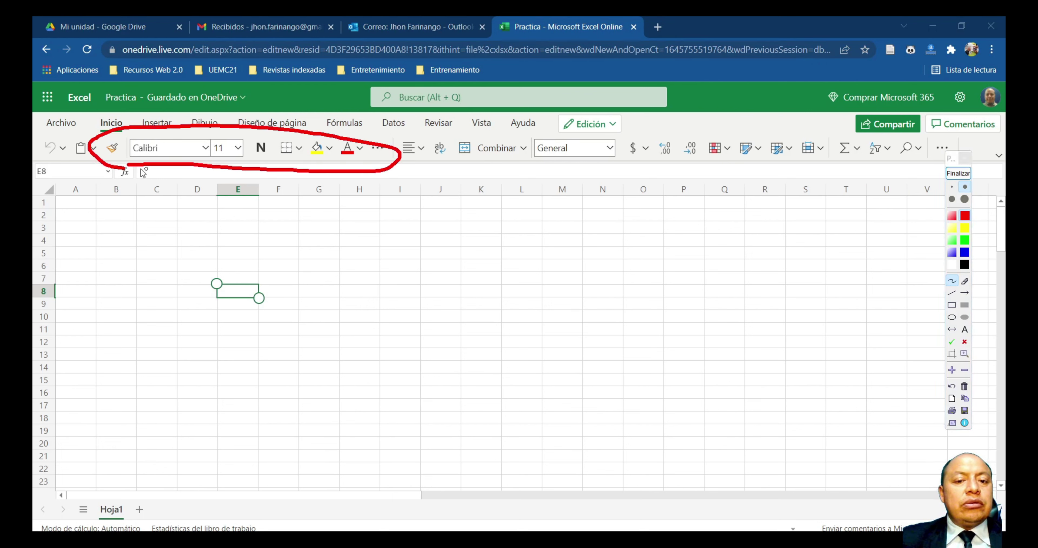
{"action": "left_click", "coordinate": [958, 173]}
{"action": "left_click", "coordinate": [172, 131]}
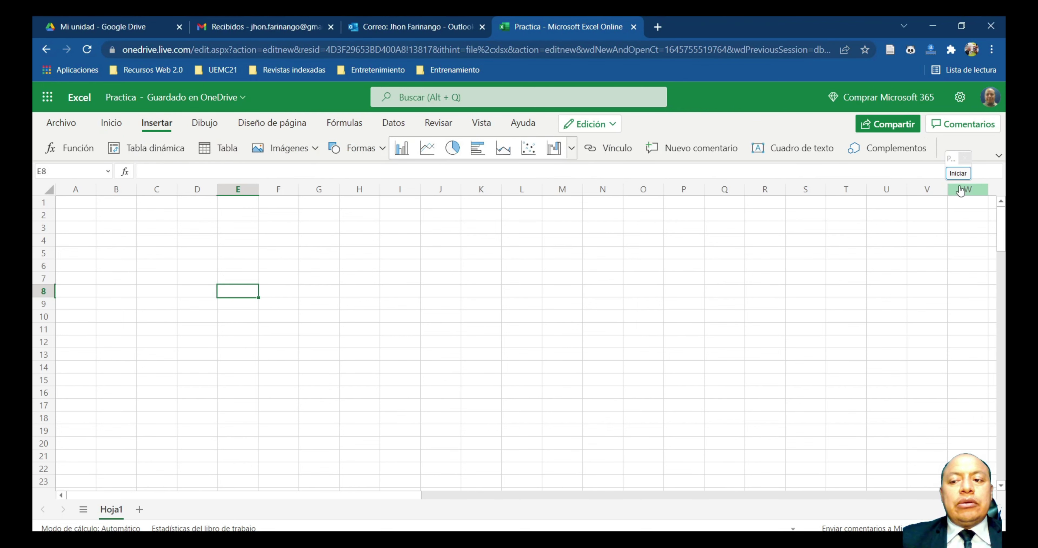
{"action": "left_click", "coordinate": [958, 173]}
{"action": "left_click_drag", "start_coordinate": [319, 136], "coordinate": [341, 147]}
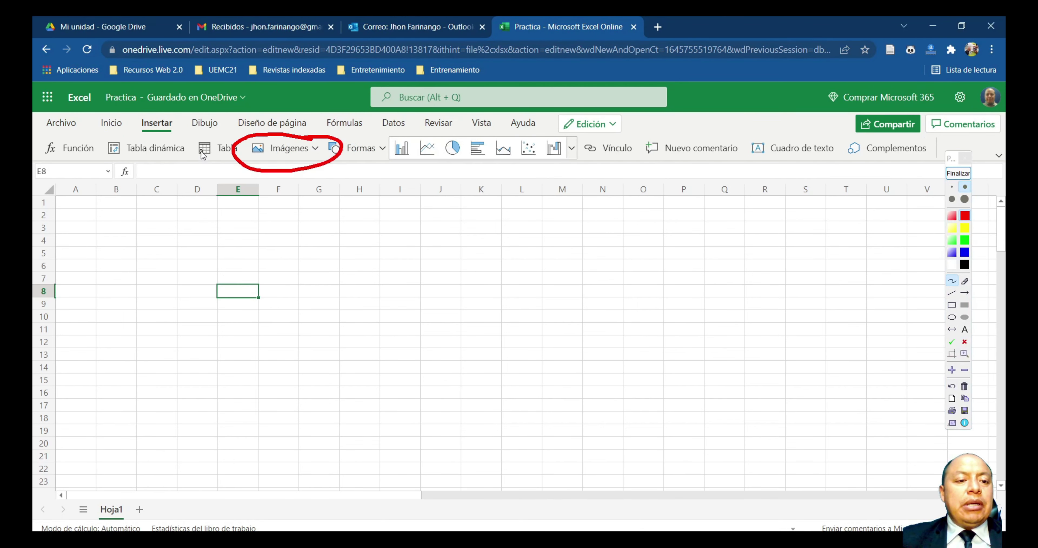
{"action": "left_click_drag", "start_coordinate": [237, 139], "coordinate": [176, 151]}
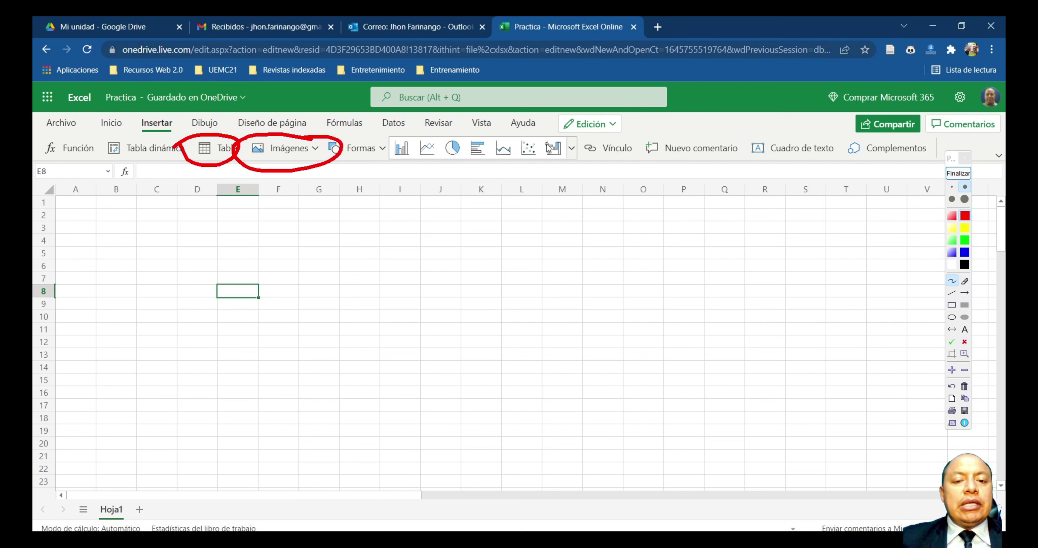
{"action": "left_click_drag", "start_coordinate": [547, 145], "coordinate": [540, 142]}
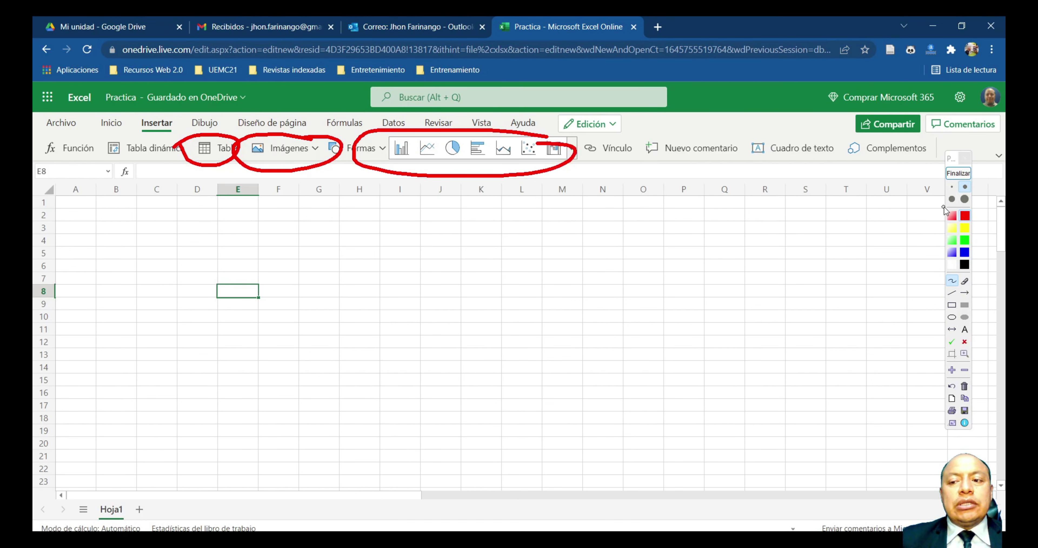
- Browse the Dibujar, Disposición de página and Fórmulas tabs, marking the function library
{"action": "left_click", "coordinate": [958, 174]}
{"action": "left_click", "coordinate": [204, 123]}
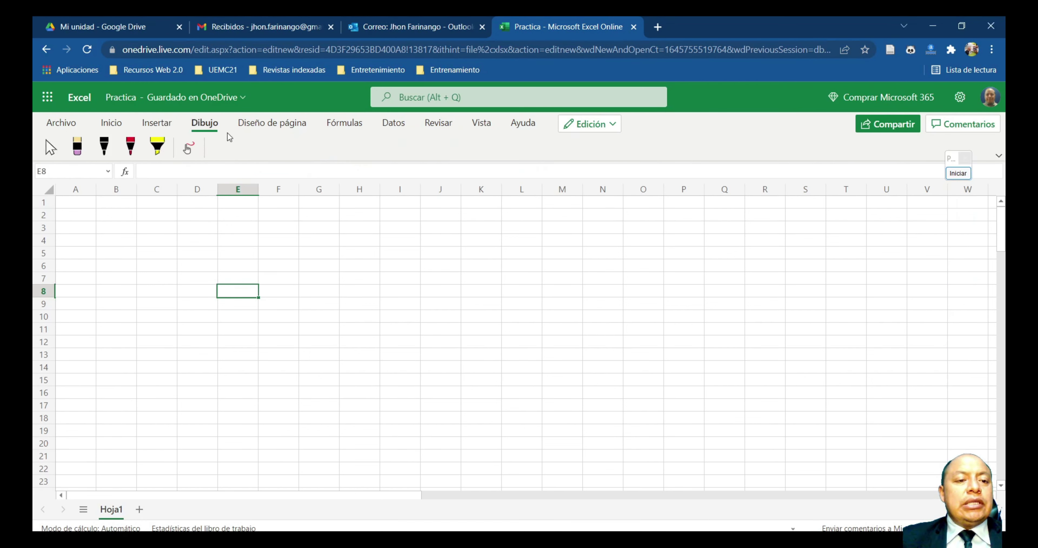
{"action": "left_click", "coordinate": [272, 123]}
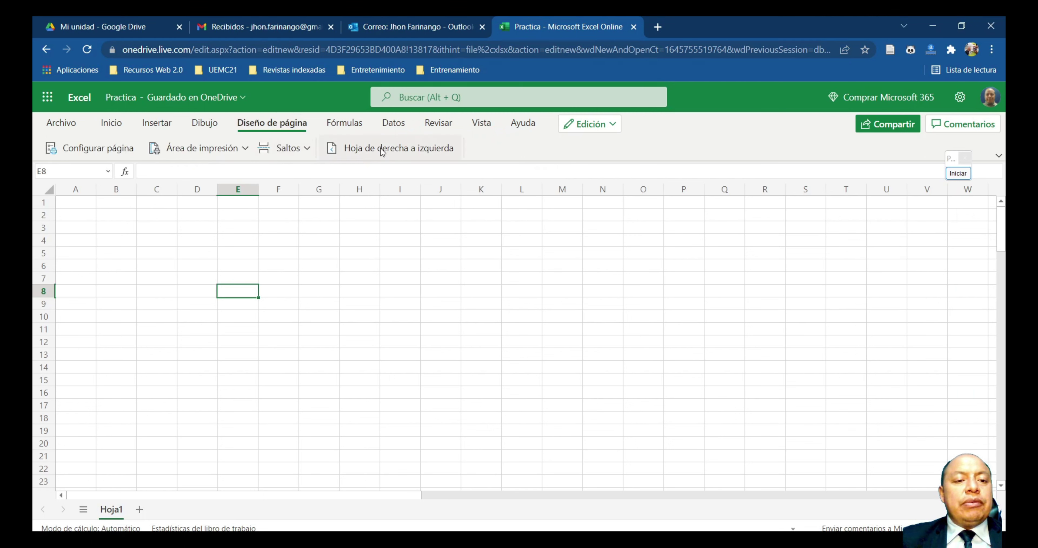
{"action": "left_click", "coordinate": [344, 123]}
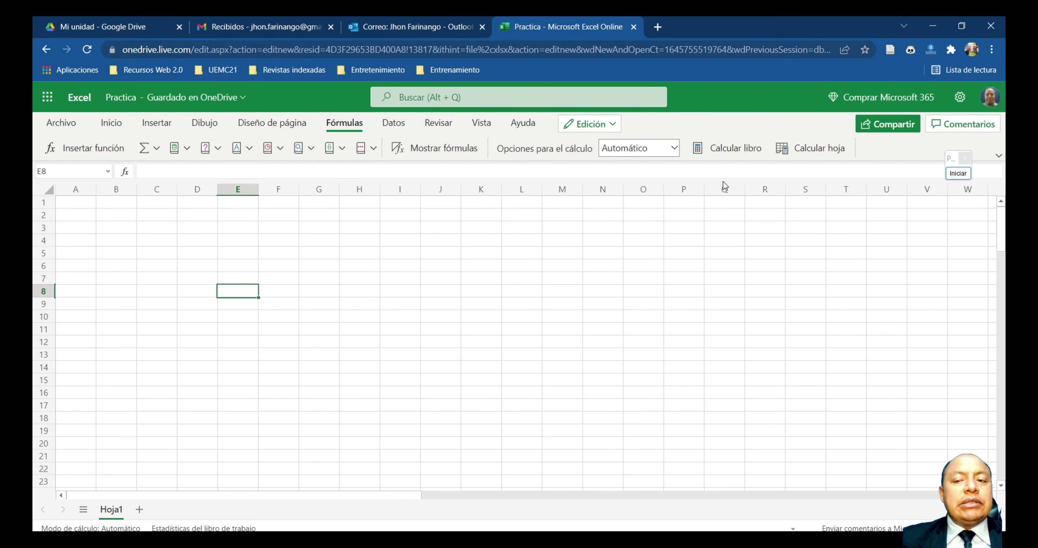
{"action": "left_click", "coordinate": [958, 174]}
{"action": "left_click_drag", "start_coordinate": [363, 113], "coordinate": [328, 117]}
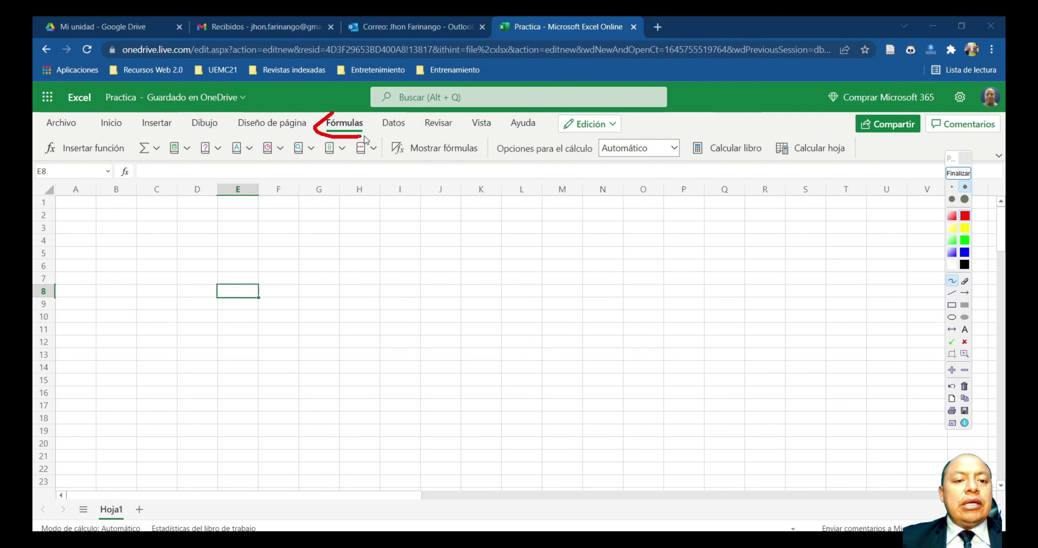
{"action": "left_click", "coordinate": [958, 174]}
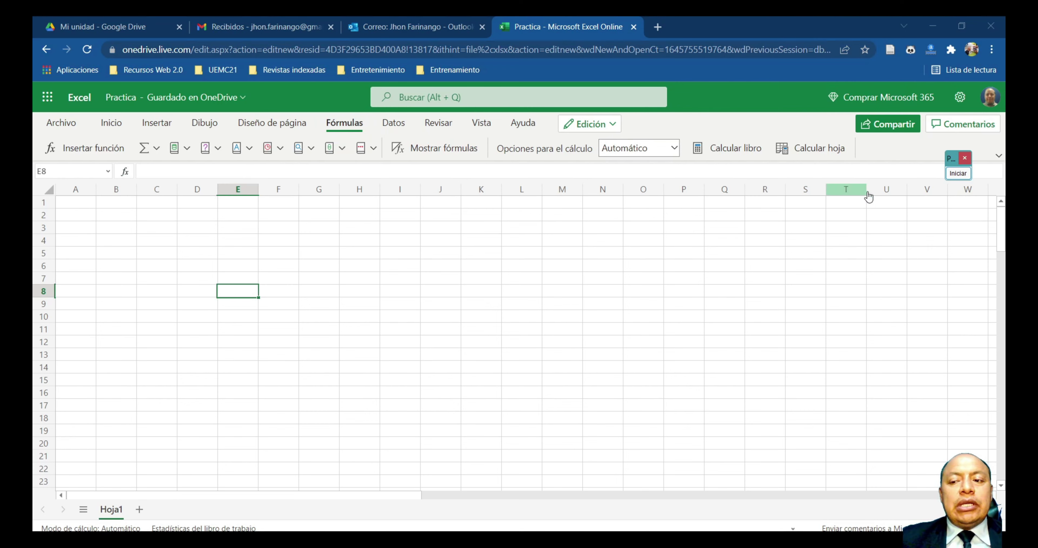
{"action": "left_click", "coordinate": [958, 173]}
{"action": "left_click_drag", "start_coordinate": [106, 163], "coordinate": [149, 181]}
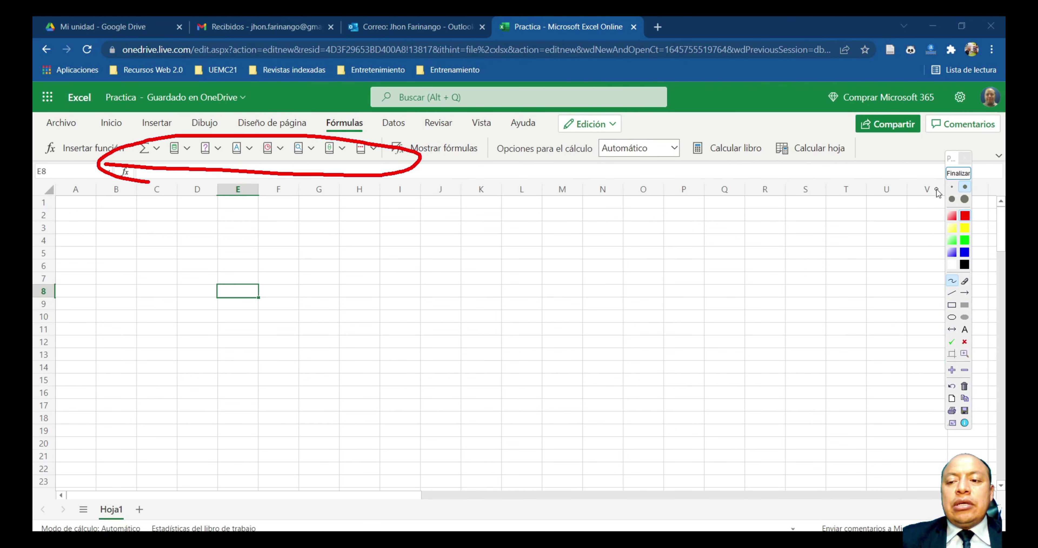
{"action": "left_click", "coordinate": [959, 173]}
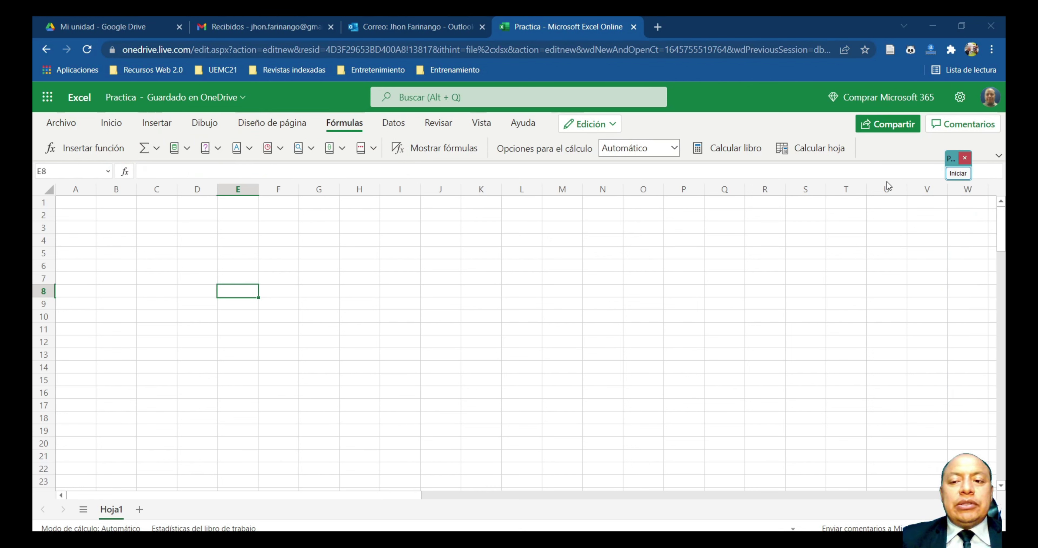
- Step through the Datos, Revisar, Vista and Ayuda tabs, then return to Inicio
{"action": "left_click", "coordinate": [403, 125]}
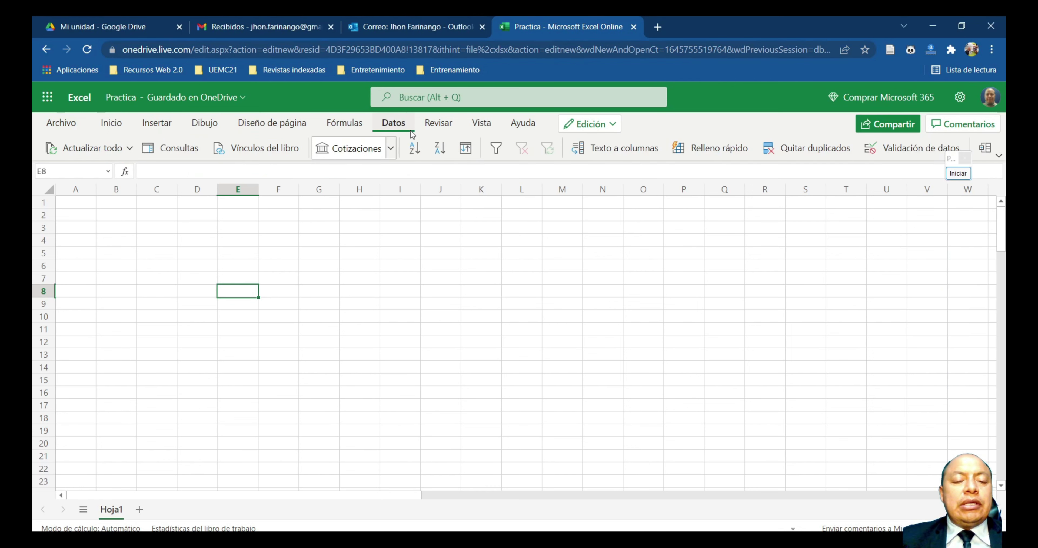
{"action": "left_click", "coordinate": [437, 125]}
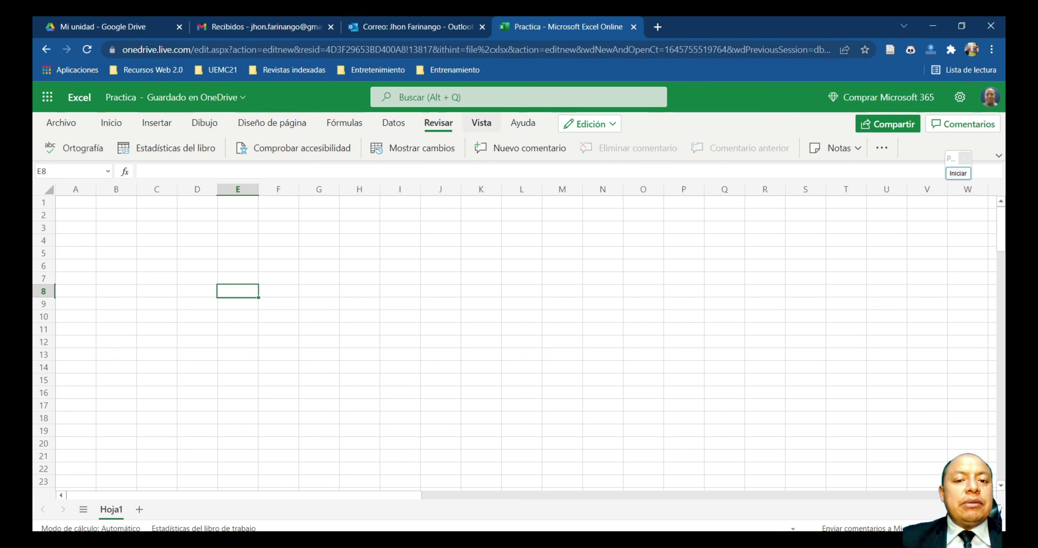
{"action": "left_click", "coordinate": [483, 125]}
{"action": "left_click", "coordinate": [522, 125]}
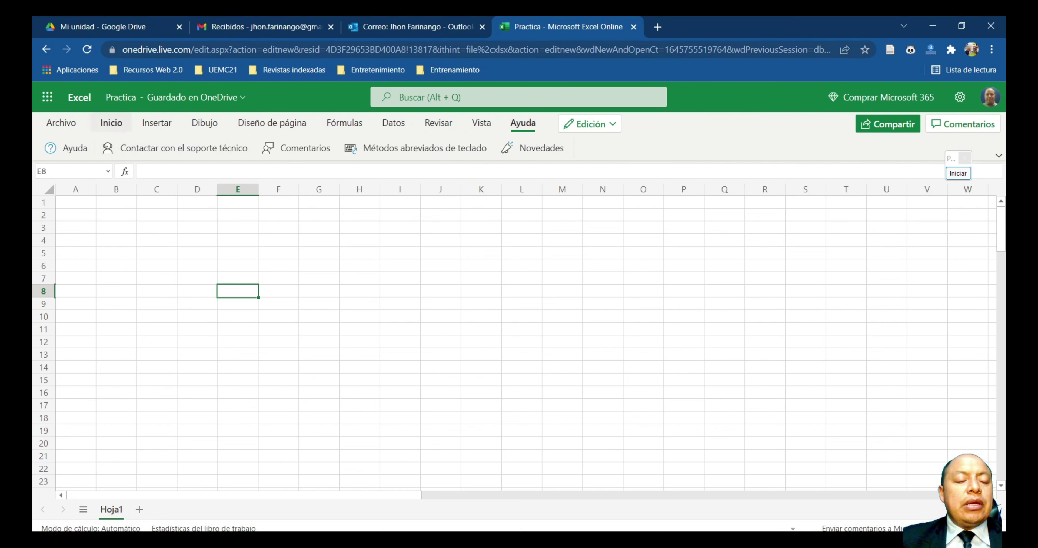
{"action": "left_click", "coordinate": [112, 123]}
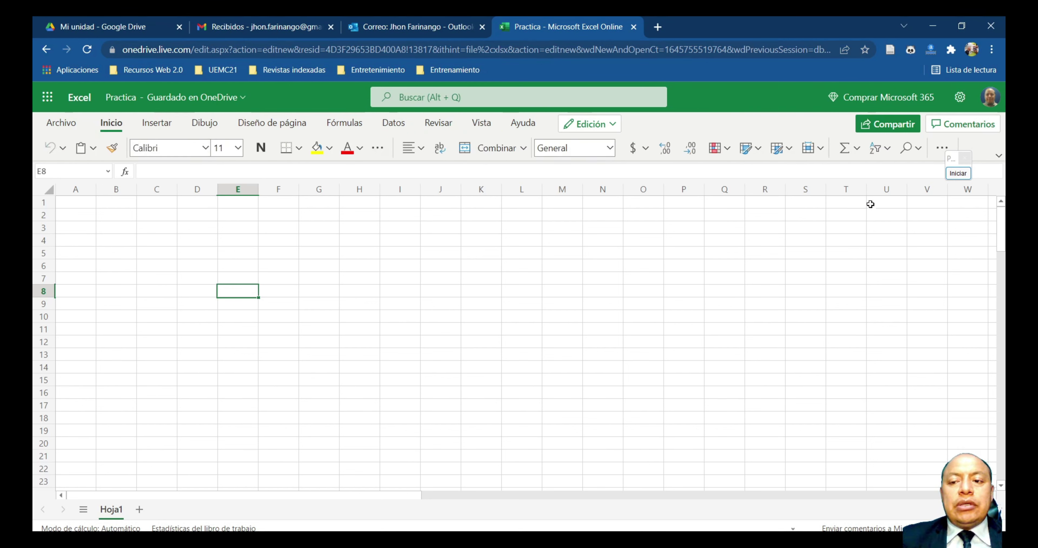
- Draw red circles around column D, row 8, columns F–I, rows 14 and 18, with arrows to E8 and row 20
{"action": "left_click", "coordinate": [949, 175]}
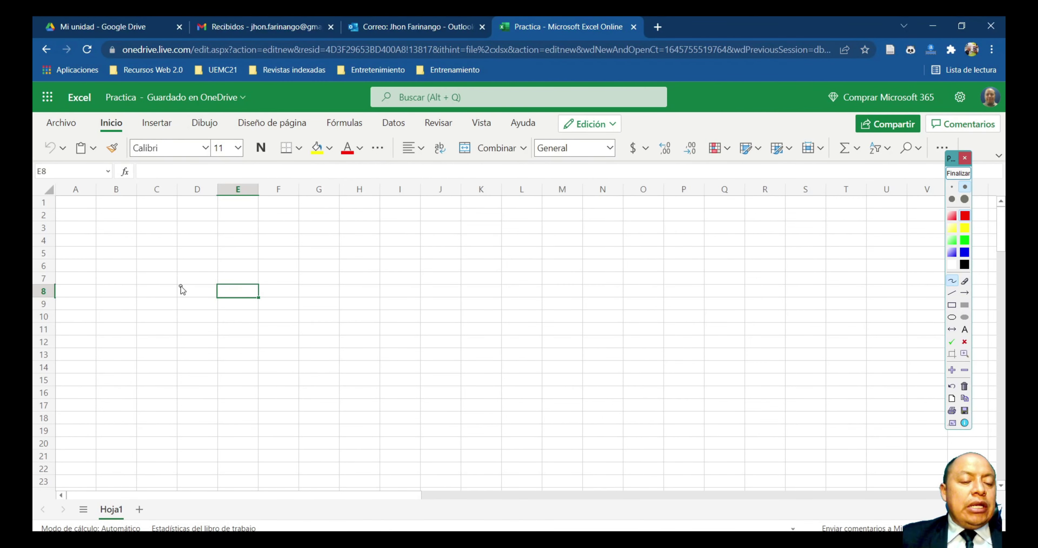
{"action": "mouse_move", "coordinate": [176, 187]}
{"action": "left_mouse_down"}
{"action": "mouse_move", "coordinate": [192, 205]}
{"action": "mouse_move", "coordinate": [197, 308]}
{"action": "left_mouse_up"}
{"action": "left_click_drag", "start_coordinate": [184, 265], "coordinate": [229, 284]}
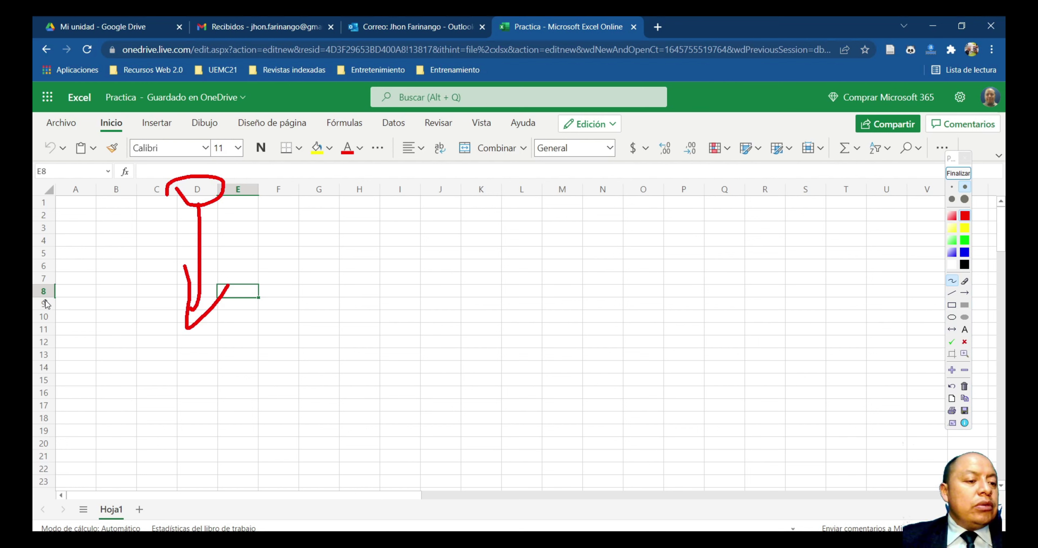
{"action": "mouse_move", "coordinate": [52, 281]}
{"action": "left_mouse_down"}
{"action": "mouse_move", "coordinate": [151, 293]}
{"action": "mouse_move", "coordinate": [142, 304]}
{"action": "left_mouse_up"}
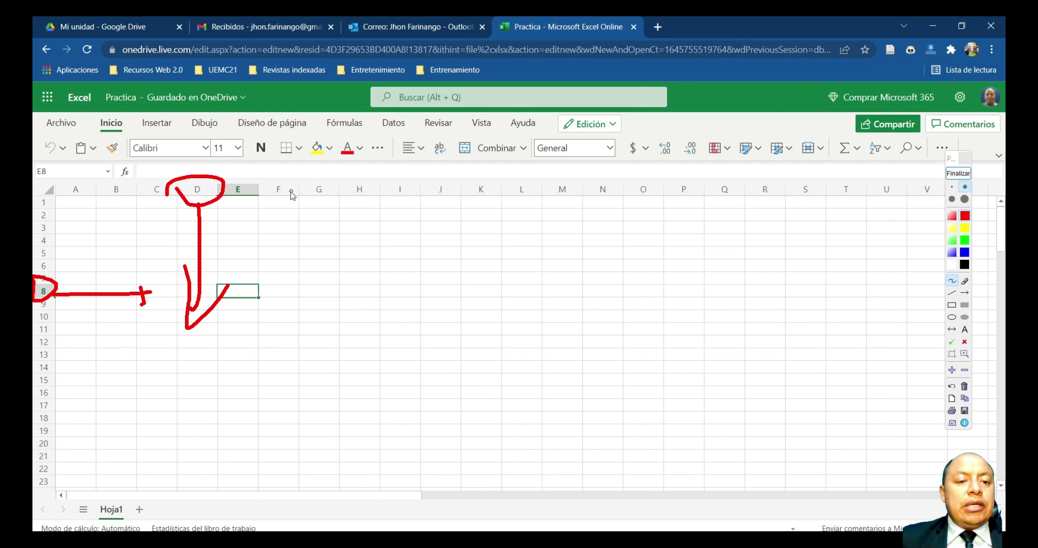
{"action": "mouse_move", "coordinate": [290, 191]}
{"action": "left_mouse_down"}
{"action": "mouse_move", "coordinate": [403, 173]}
{"action": "mouse_move", "coordinate": [275, 197]}
{"action": "left_mouse_up"}
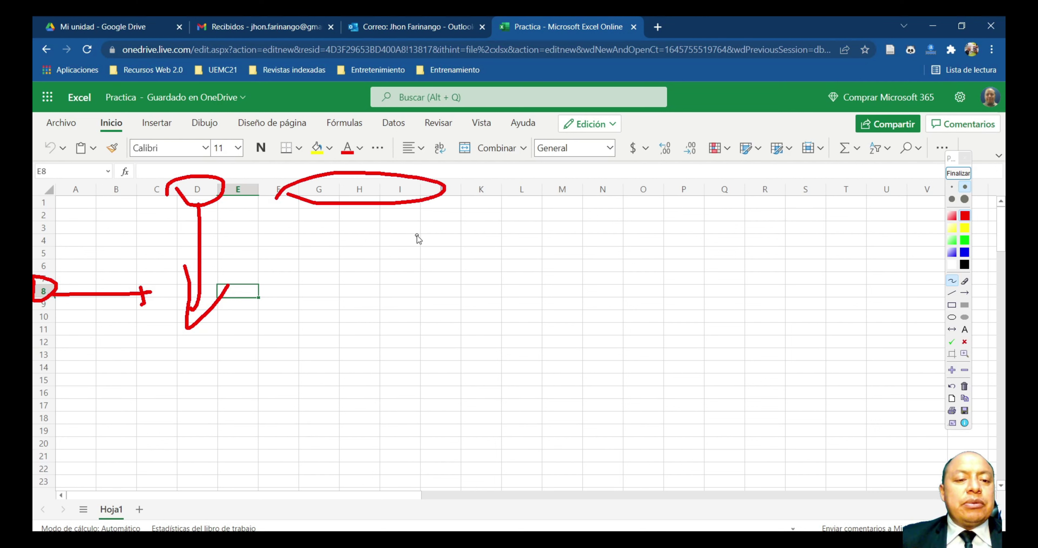
{"action": "left_click_drag", "start_coordinate": [46, 350], "coordinate": [40, 354]}
{"action": "left_click_drag", "start_coordinate": [44, 405], "coordinate": [38, 408]}
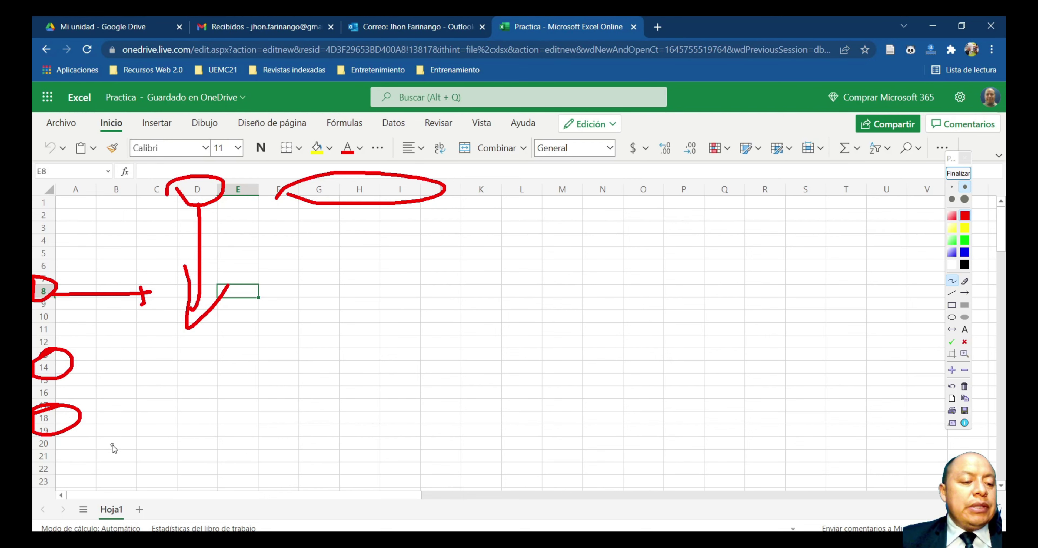
{"action": "mouse_move", "coordinate": [136, 446]}
{"action": "left_mouse_down"}
{"action": "mouse_move", "coordinate": [52, 453]}
{"action": "mouse_move", "coordinate": [65, 456]}
{"action": "left_mouse_up"}
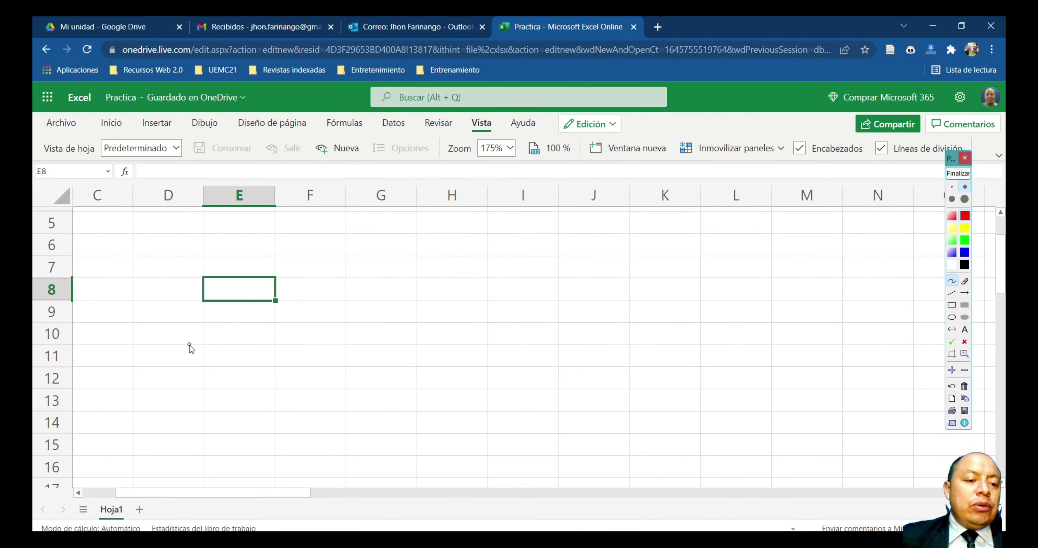
- Outline column E and row 8 in red and label their intersection as E8
{"action": "left_click_drag", "start_coordinate": [195, 365], "coordinate": [216, 201]}
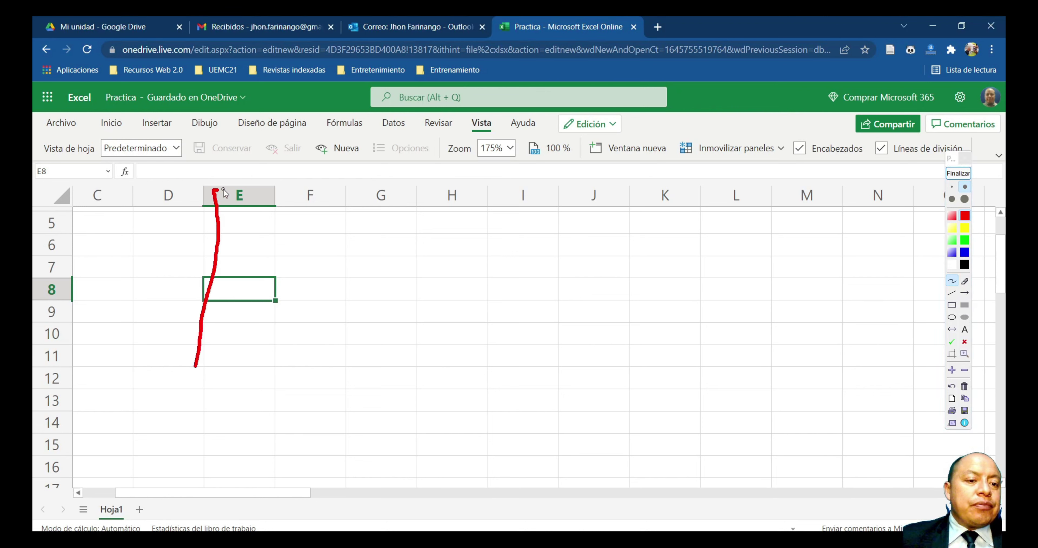
{"action": "left_click_drag", "start_coordinate": [282, 193], "coordinate": [274, 356]}
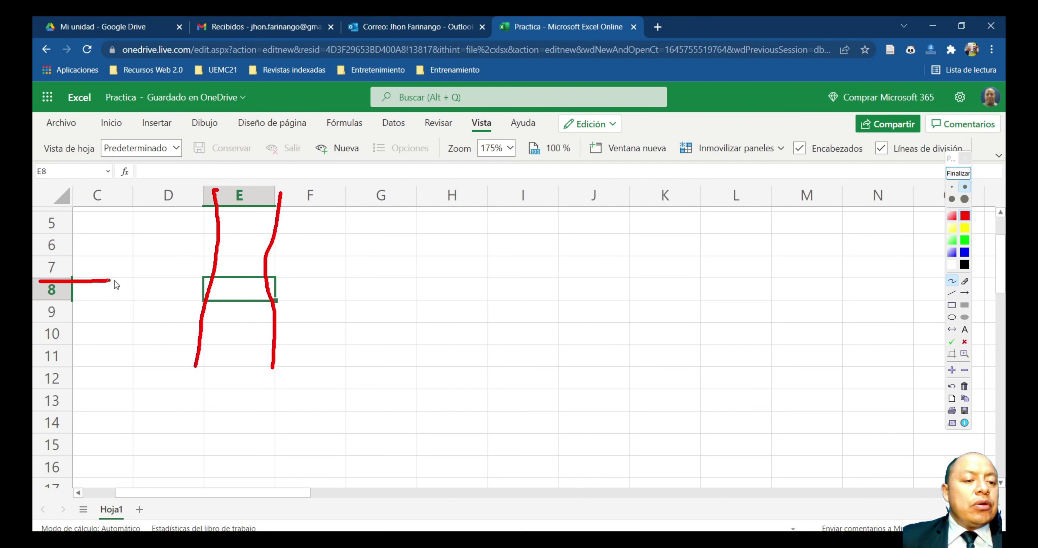
{"action": "left_click_drag", "start_coordinate": [114, 281], "coordinate": [290, 274]}
{"action": "left_click_drag", "start_coordinate": [45, 304], "coordinate": [294, 302]}
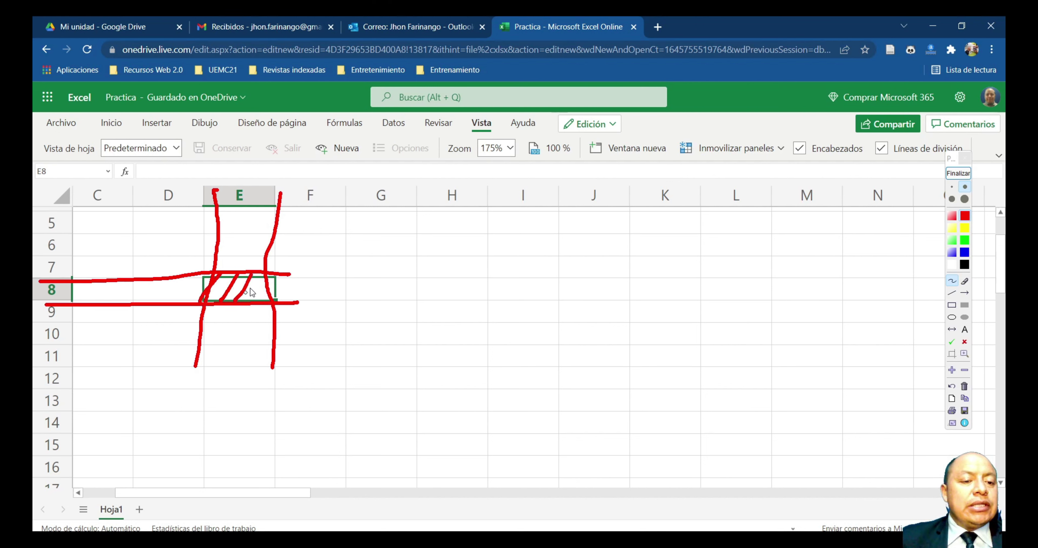
{"action": "mouse_move", "coordinate": [249, 279]}
{"action": "left_mouse_down"}
{"action": "mouse_move", "coordinate": [213, 300]}
{"action": "mouse_move", "coordinate": [253, 278]}
{"action": "mouse_move", "coordinate": [245, 298]}
{"action": "mouse_move", "coordinate": [278, 290]}
{"action": "mouse_move", "coordinate": [201, 289]}
{"action": "mouse_move", "coordinate": [208, 302]}
{"action": "mouse_move", "coordinate": [224, 286]}
{"action": "left_mouse_up"}
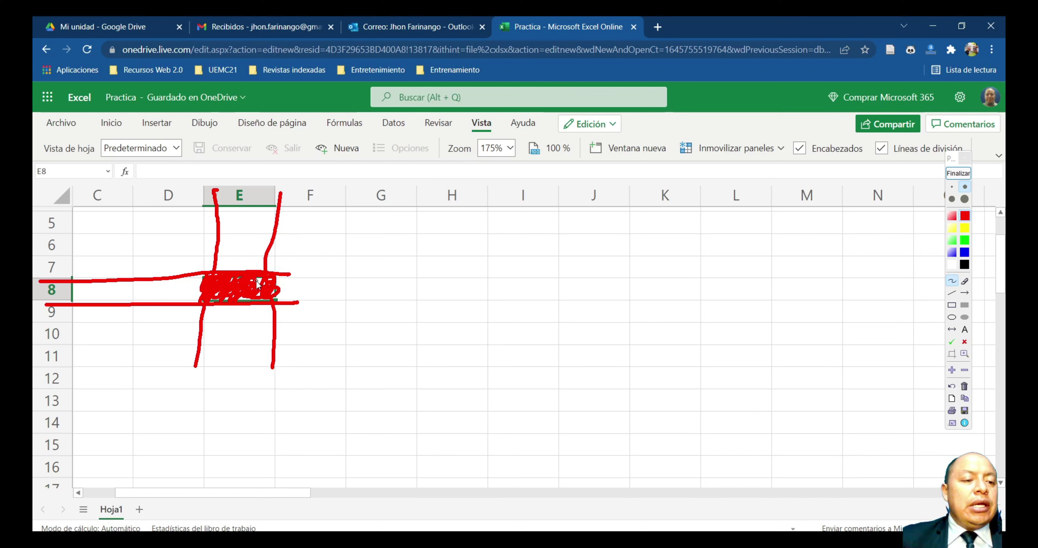
{"action": "mouse_move", "coordinate": [388, 269]}
{"action": "left_mouse_down"}
{"action": "mouse_move", "coordinate": [379, 287]}
{"action": "mouse_move", "coordinate": [391, 307]}
{"action": "mouse_move", "coordinate": [430, 297]}
{"action": "mouse_move", "coordinate": [397, 289]}
{"action": "left_mouse_up"}
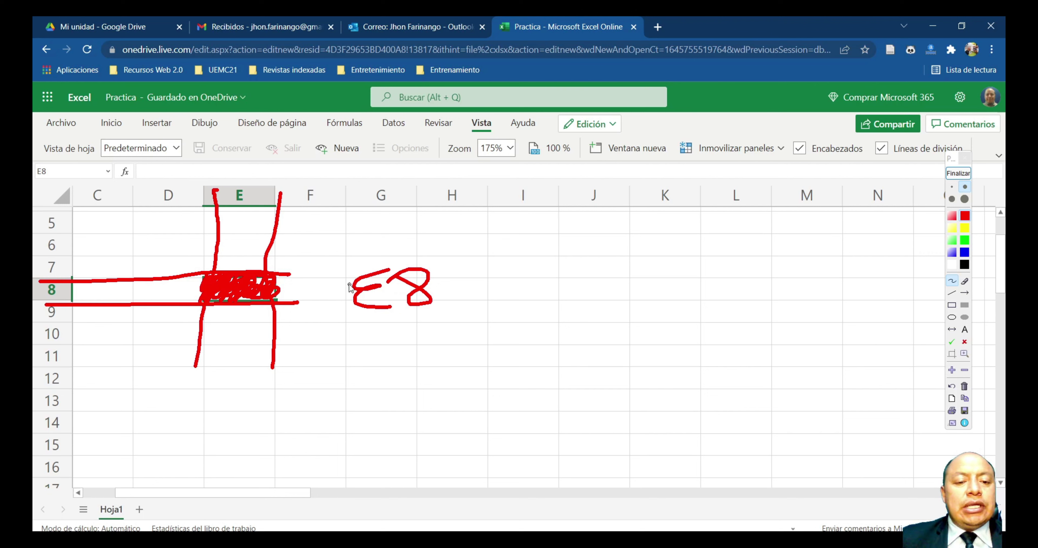
{"action": "mouse_move", "coordinate": [358, 327]}
{"action": "left_mouse_down"}
{"action": "mouse_move", "coordinate": [74, 302]}
{"action": "mouse_move", "coordinate": [71, 195]}
{"action": "mouse_move", "coordinate": [101, 197]}
{"action": "left_mouse_up"}
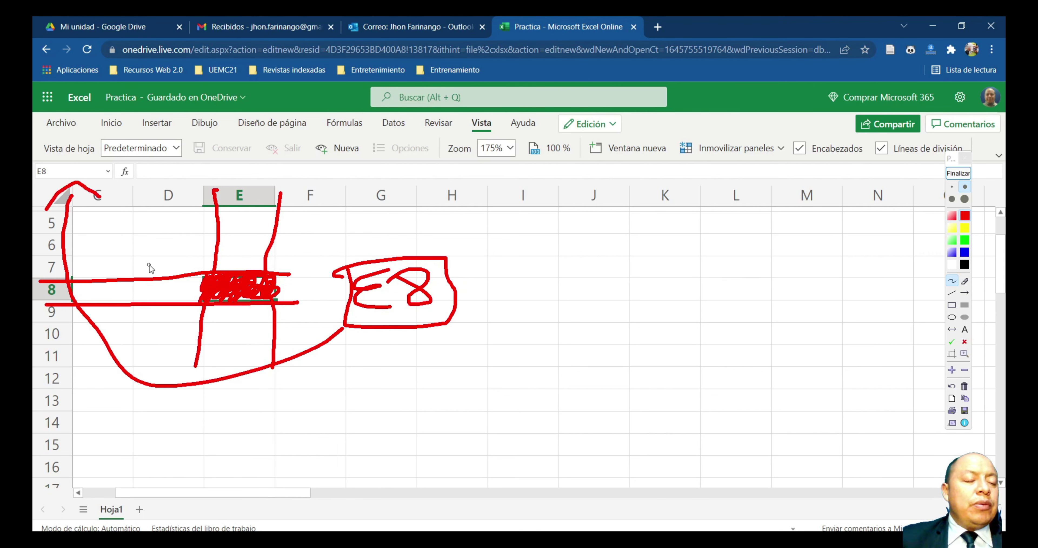
- Circle the Name Box and formula bar, then erase all red marks
{"action": "left_click_drag", "start_coordinate": [60, 160], "coordinate": [99, 196]}
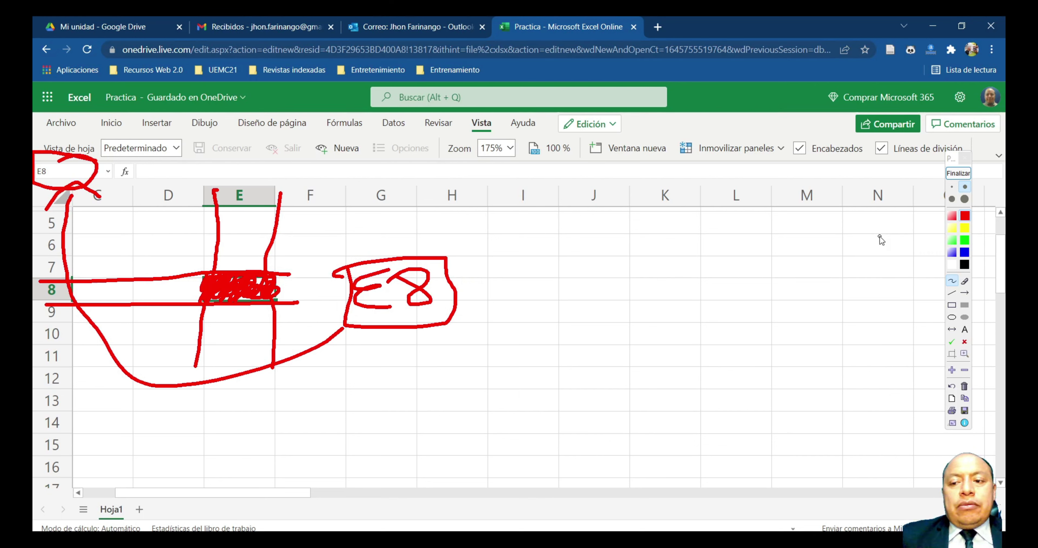
{"action": "left_click_drag", "start_coordinate": [125, 186], "coordinate": [168, 193]}
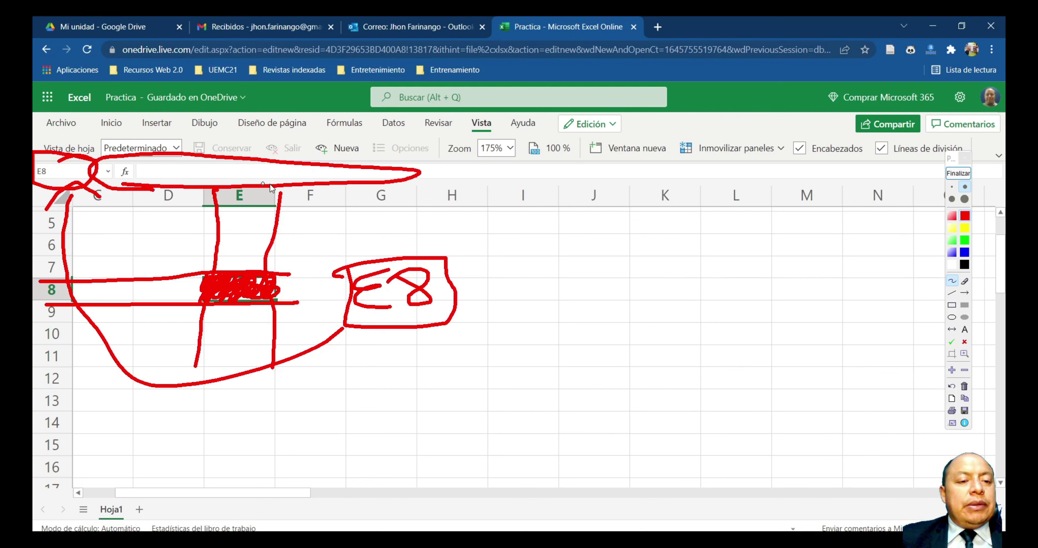
{"action": "left_click", "coordinate": [958, 173]}
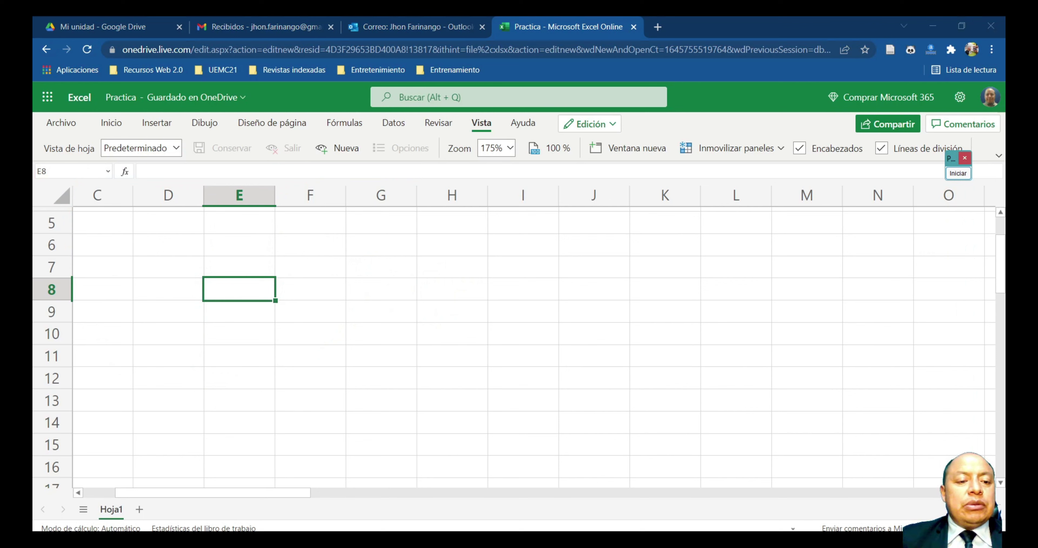
{"action": "left_click", "coordinate": [239, 311]}
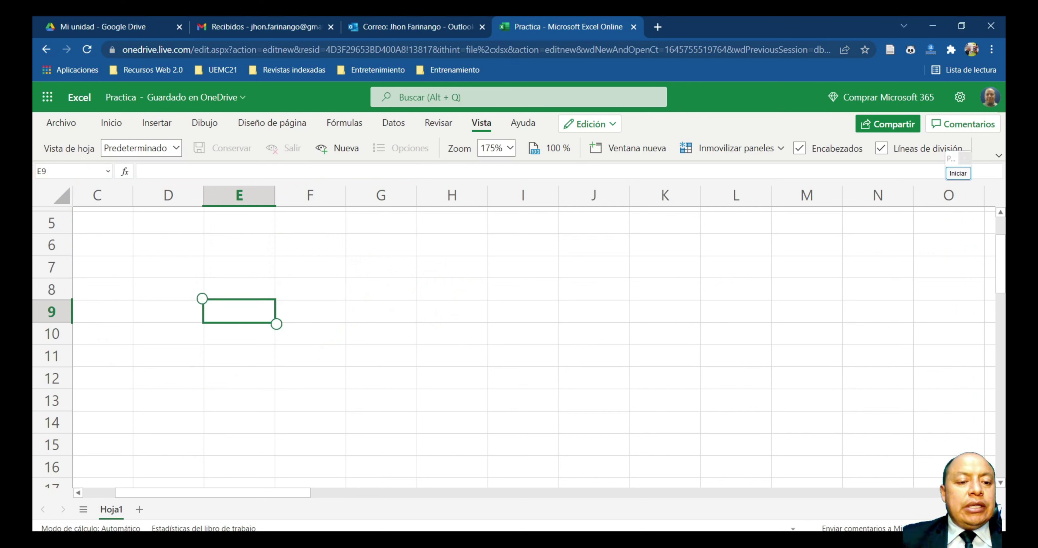
{"action": "left_click", "coordinate": [329, 286]}
{"action": "type", "text": "sfs"}
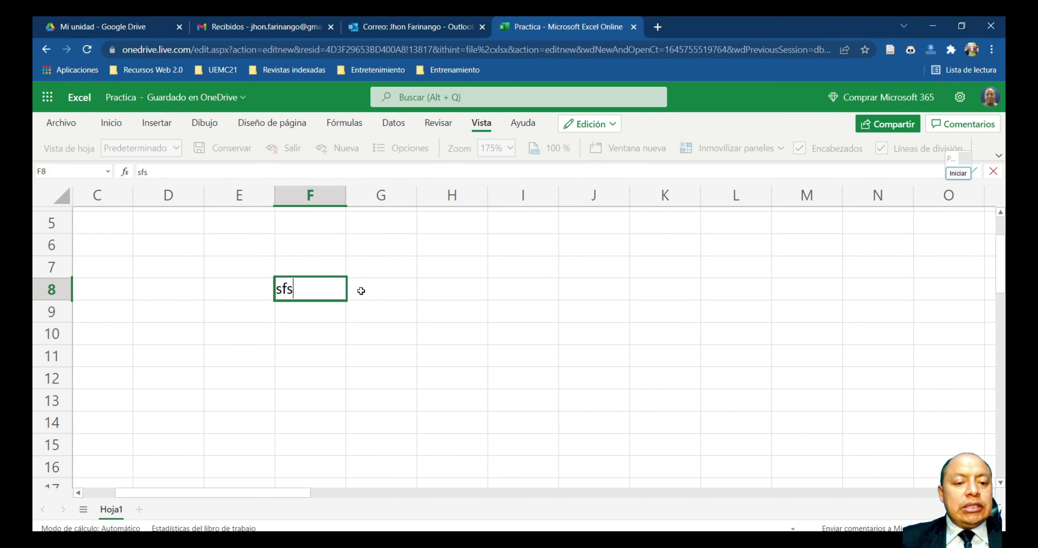
{"action": "type", "text": "f"}
{"action": "key", "text": "Return"}
{"action": "key", "text": "ctrl+z"}
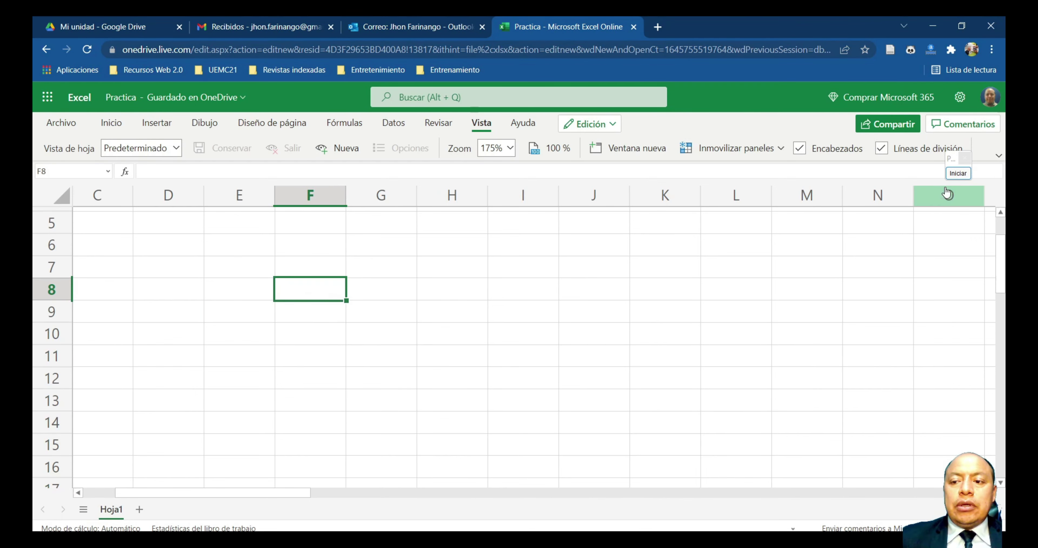
{"action": "left_click", "coordinate": [958, 173]}
{"action": "mouse_move", "coordinate": [93, 509]}
{"action": "left_mouse_down"}
{"action": "mouse_move", "coordinate": [121, 488]}
{"action": "mouse_move", "coordinate": [175, 489]}
{"action": "left_mouse_up"}
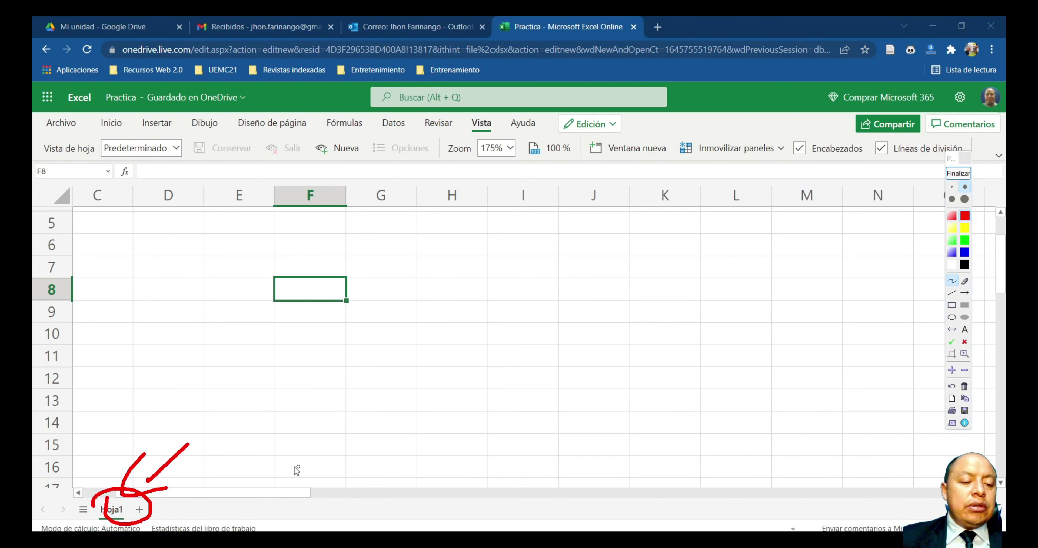
{"action": "left_click", "coordinate": [958, 173]}
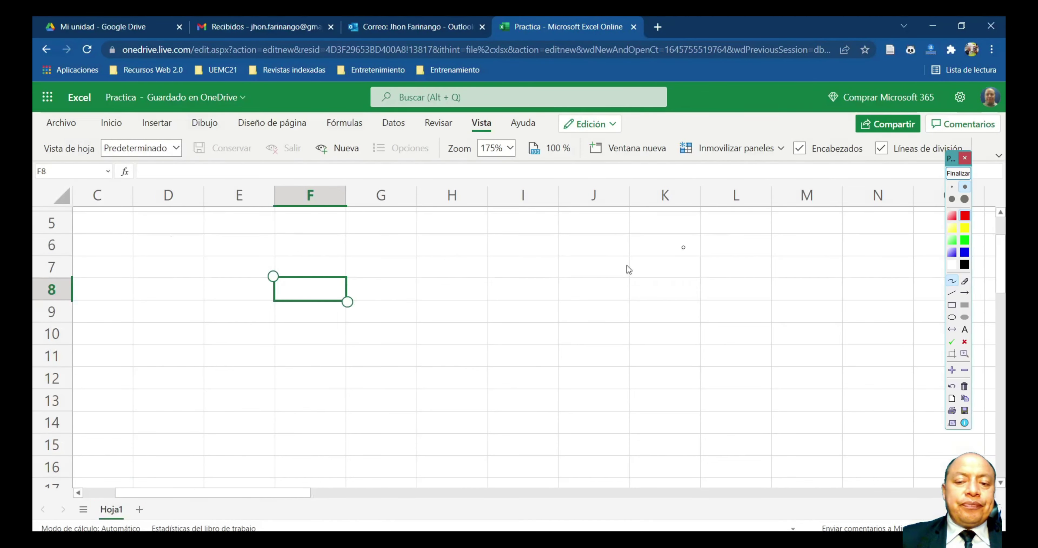
{"action": "left_click_drag", "start_coordinate": [80, 492], "coordinate": [86, 490]}
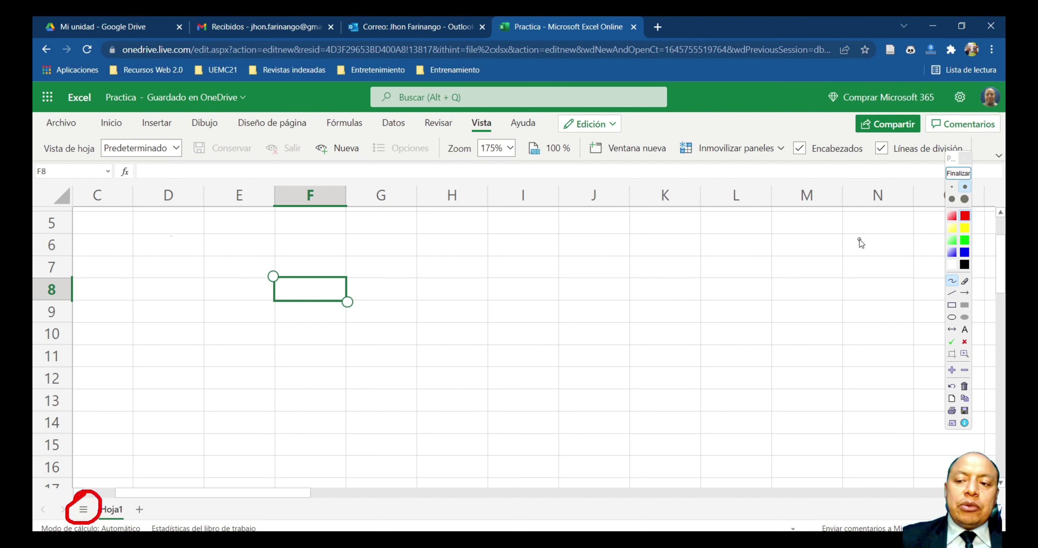
{"action": "left_click", "coordinate": [958, 174]}
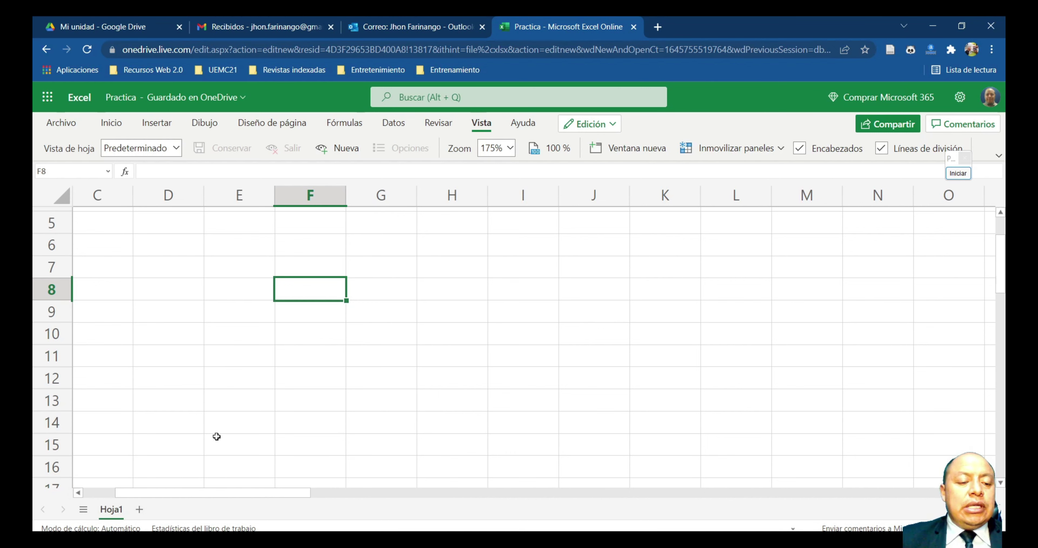
- Draw an arrow at the new-sheet button beside the sheet tabs, then clear it
{"action": "left_click", "coordinate": [963, 173]}
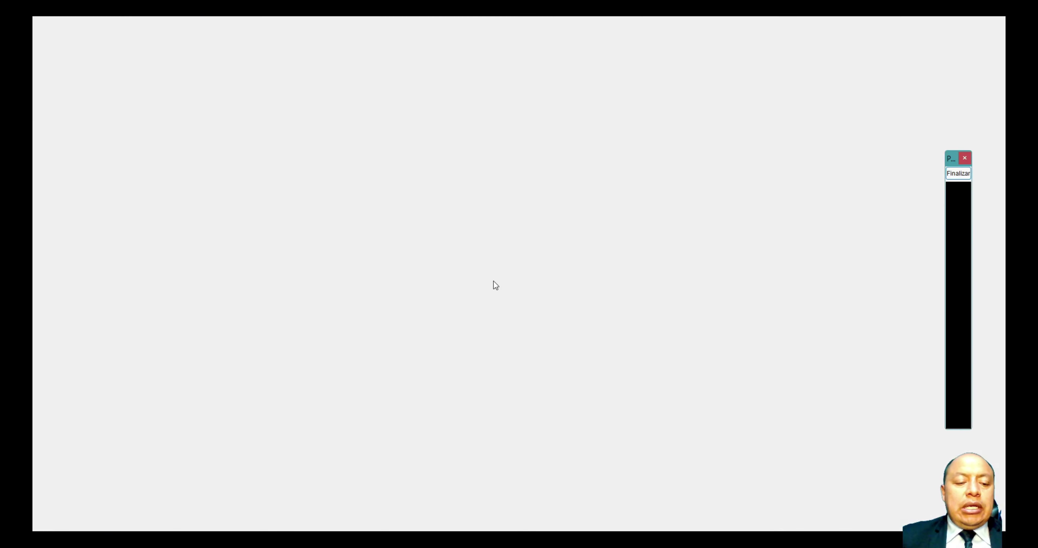
{"action": "left_click_drag", "start_coordinate": [131, 499], "coordinate": [163, 496]}
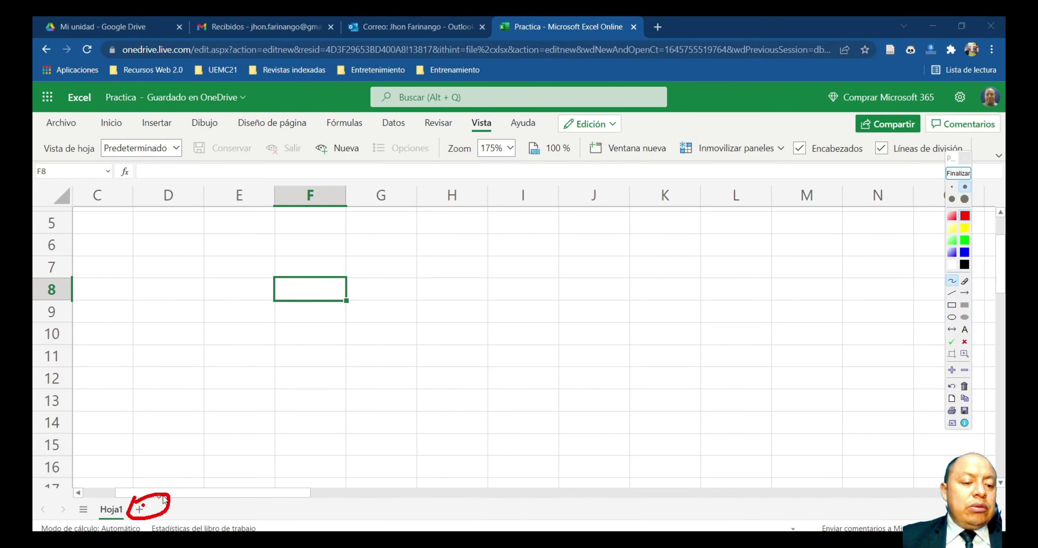
{"action": "left_click_drag", "start_coordinate": [183, 465], "coordinate": [203, 492]}
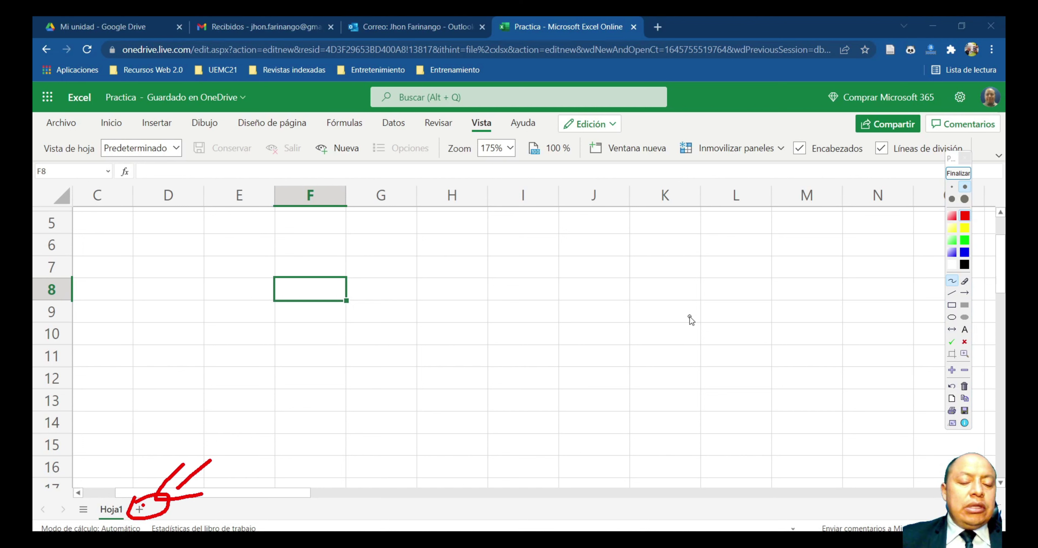
{"action": "left_click", "coordinate": [958, 173]}
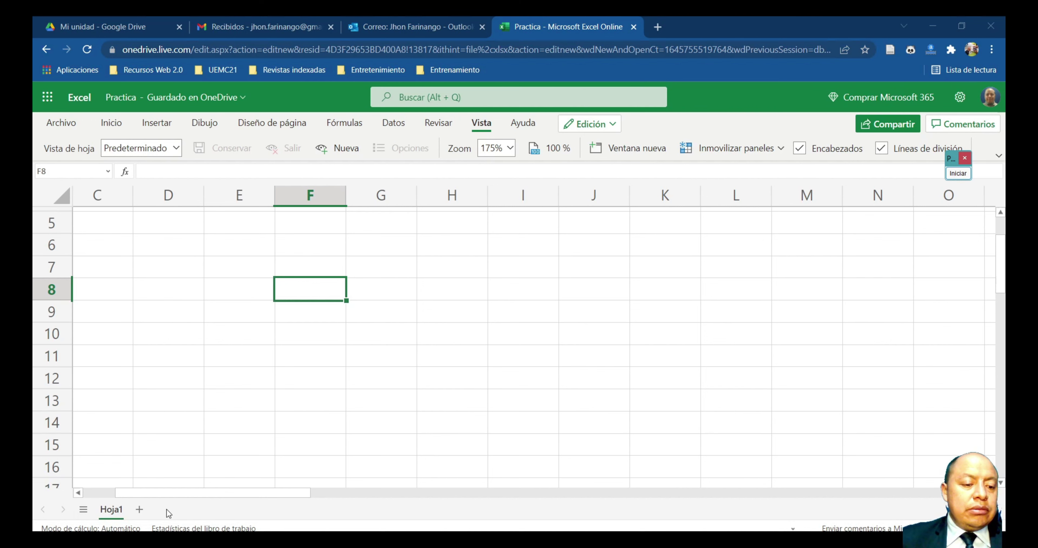
- Add four sheets: Hoja2, Hoja3, Hoja4 and Hoja5
{"action": "left_click", "coordinate": [140, 509]}
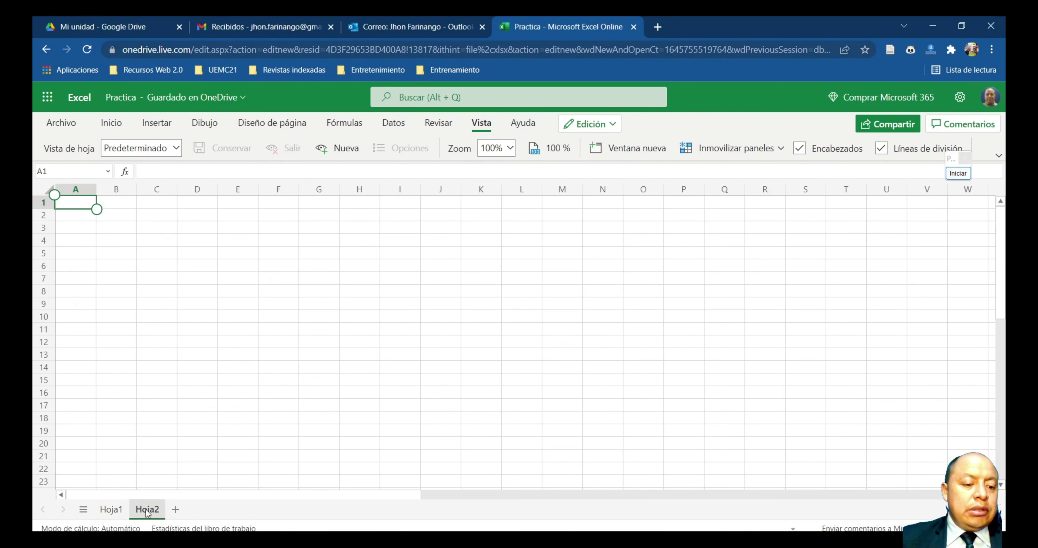
{"action": "left_click", "coordinate": [175, 509]}
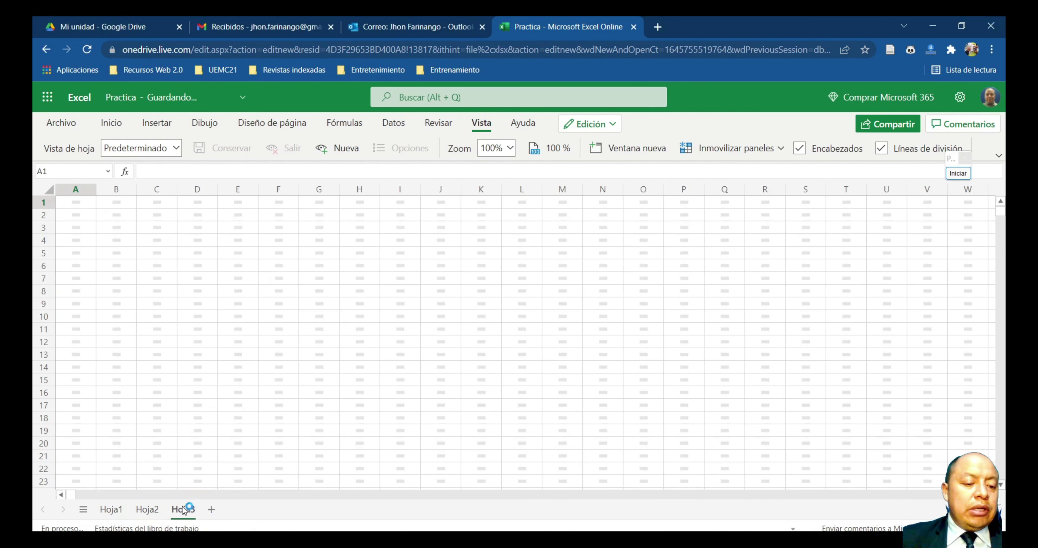
{"action": "left_click", "coordinate": [213, 509]}
{"action": "left_click", "coordinate": [247, 509]}
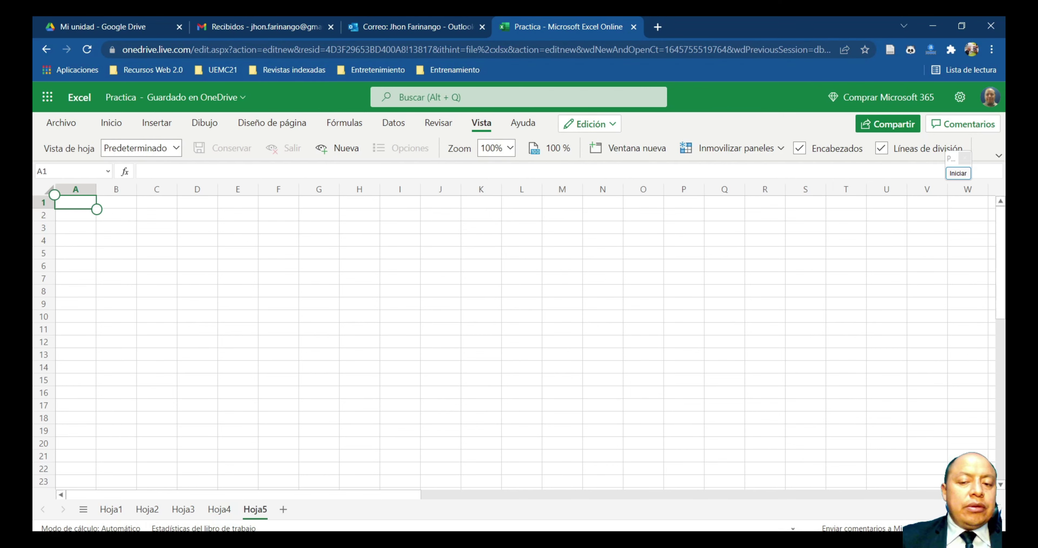
- Draw a red question mark and circle the sheet tabs with a pointing arrow
{"action": "left_click", "coordinate": [957, 173]}
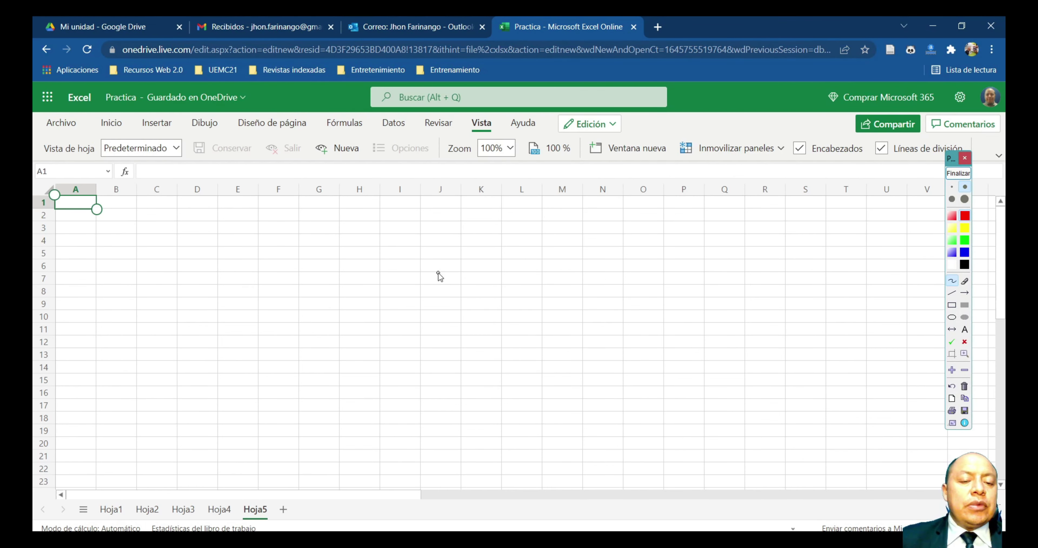
{"action": "left_click_drag", "start_coordinate": [291, 300], "coordinate": [360, 346]}
{"action": "left_click", "coordinate": [374, 397]}
{"action": "left_click_drag", "start_coordinate": [256, 473], "coordinate": [225, 477]}
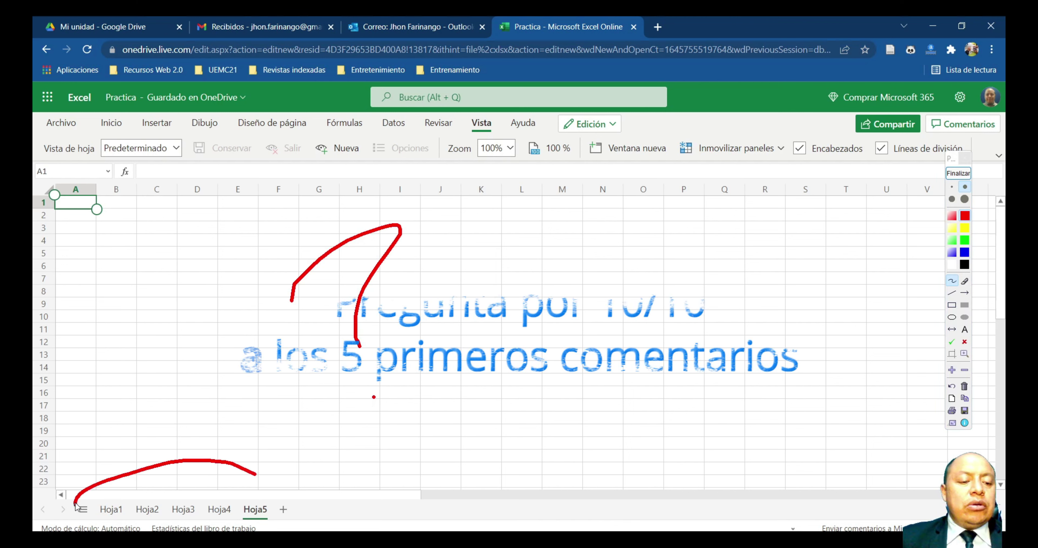
{"action": "left_click_drag", "start_coordinate": [273, 429], "coordinate": [183, 487]}
{"action": "left_click_drag", "start_coordinate": [239, 406], "coordinate": [280, 460]}
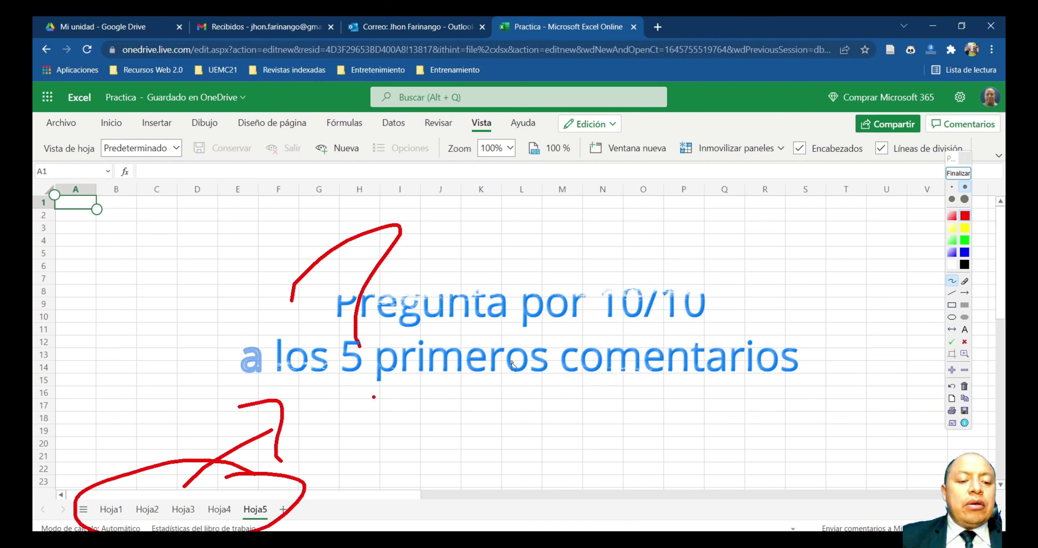
- Handwrite 'Excel?' in red, clear the drawings, and return to Hoja1
{"action": "left_click_drag", "start_coordinate": [490, 312], "coordinate": [522, 420]}
{"action": "left_click_drag", "start_coordinate": [579, 294], "coordinate": [513, 409]}
{"action": "left_click_drag", "start_coordinate": [506, 324], "coordinate": [562, 407]}
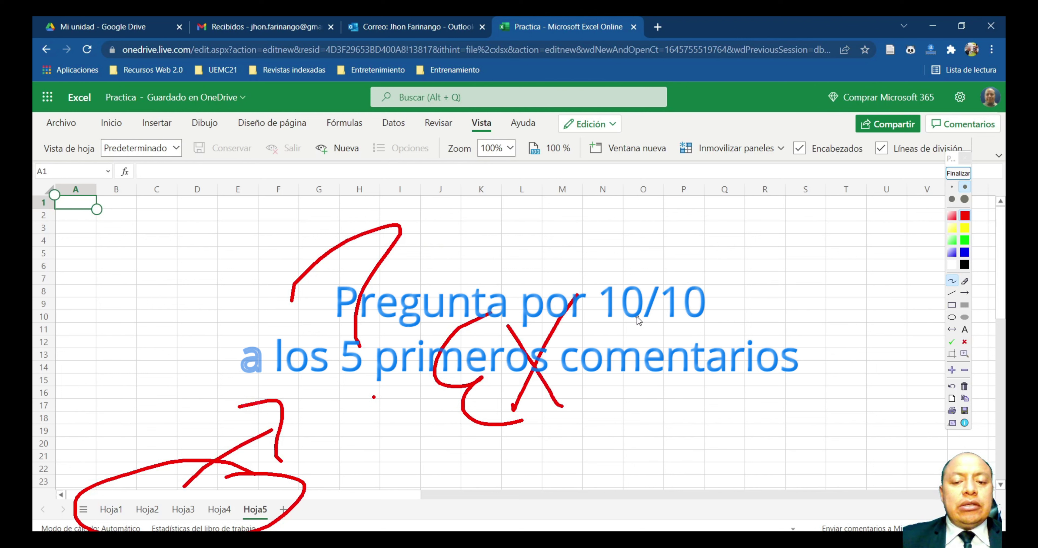
{"action": "left_click_drag", "start_coordinate": [640, 273], "coordinate": [639, 378]}
{"action": "left_click_drag", "start_coordinate": [662, 340], "coordinate": [703, 352]}
{"action": "left_click_drag", "start_coordinate": [715, 236], "coordinate": [777, 338]}
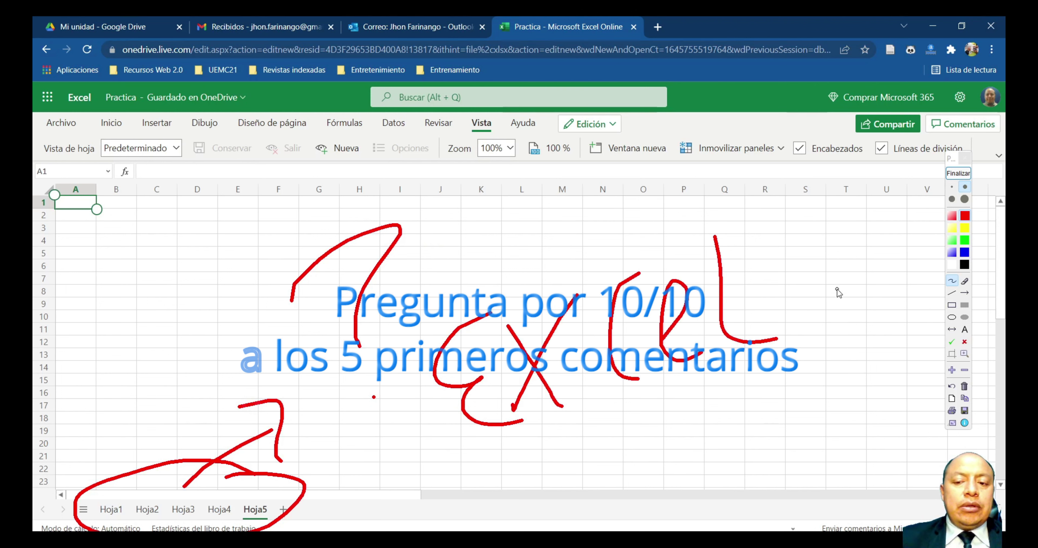
{"action": "left_click_drag", "start_coordinate": [823, 248], "coordinate": [858, 308]}
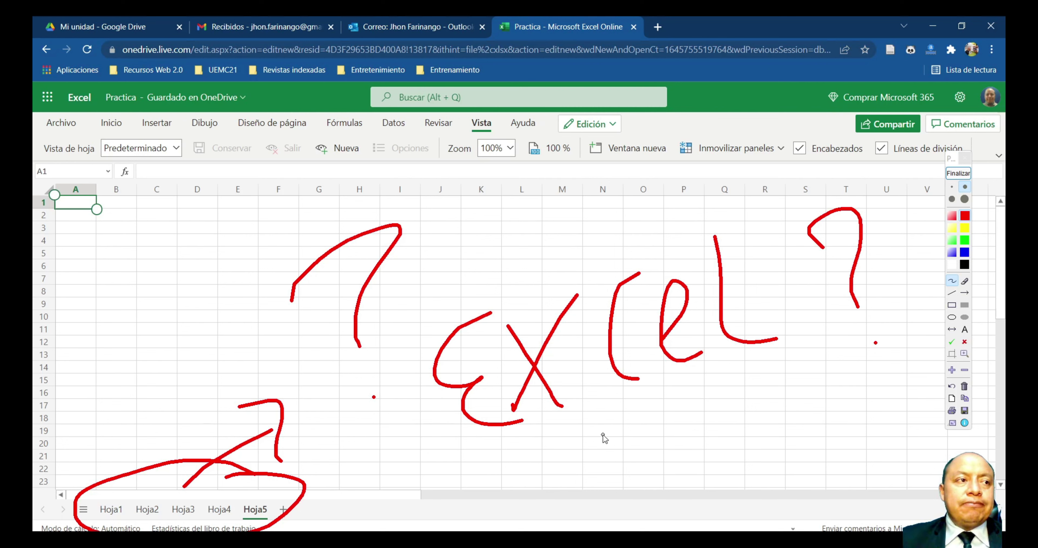
{"action": "left_click", "coordinate": [949, 177]}
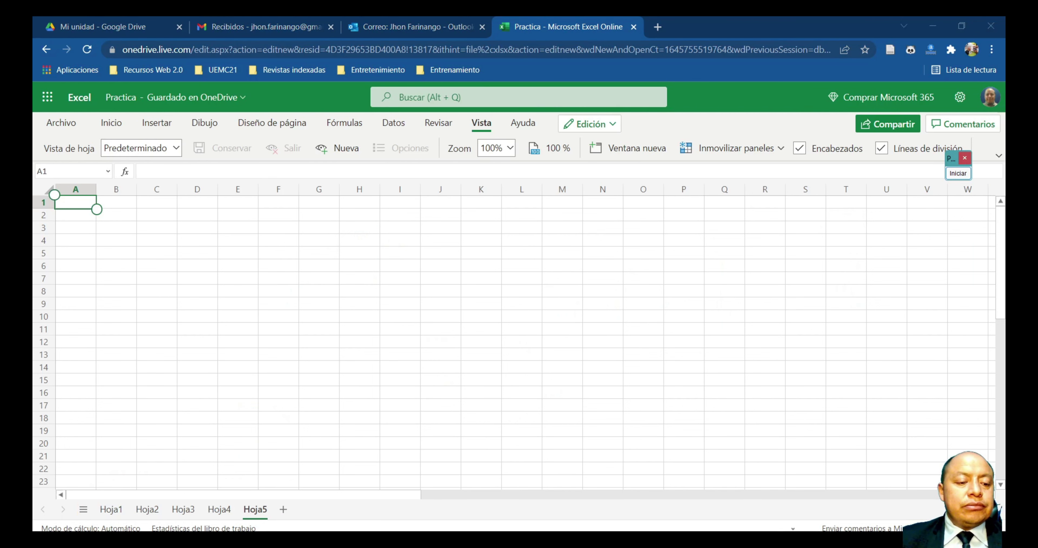
{"action": "left_click", "coordinate": [110, 509]}
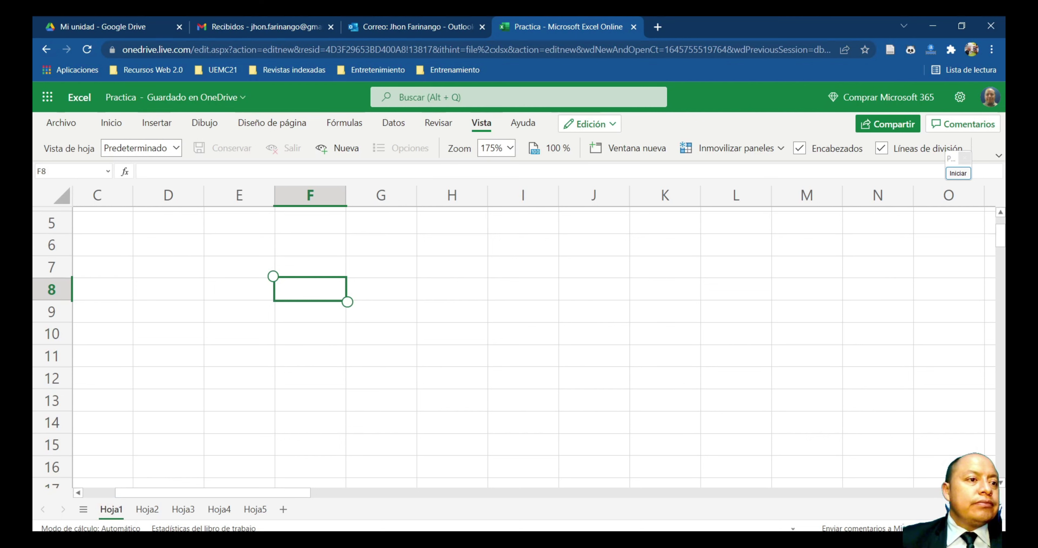
- Enter the invoice title FACTURA in cell F6
{"action": "left_click", "coordinate": [594, 333]}
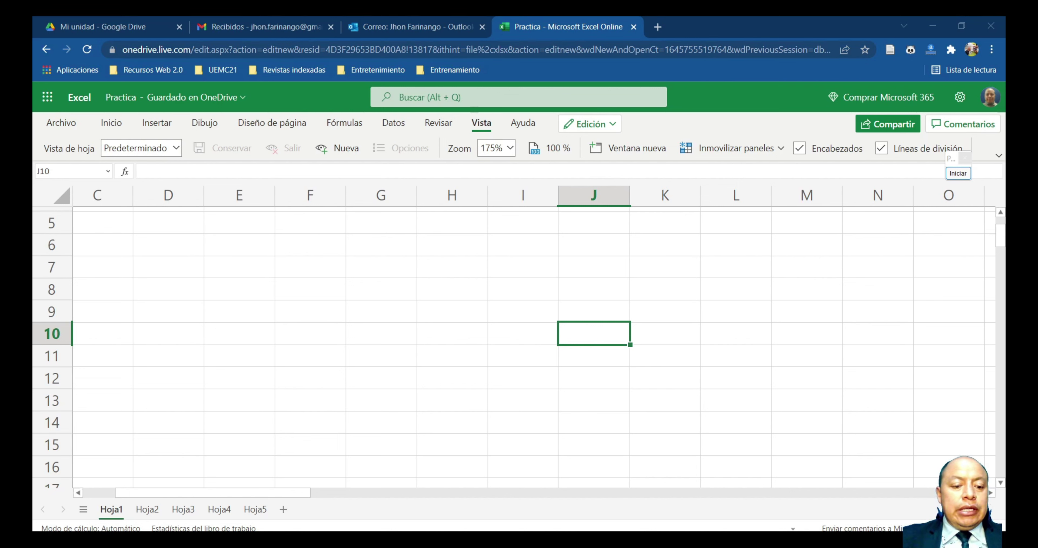
{"action": "left_click", "coordinate": [290, 254]}
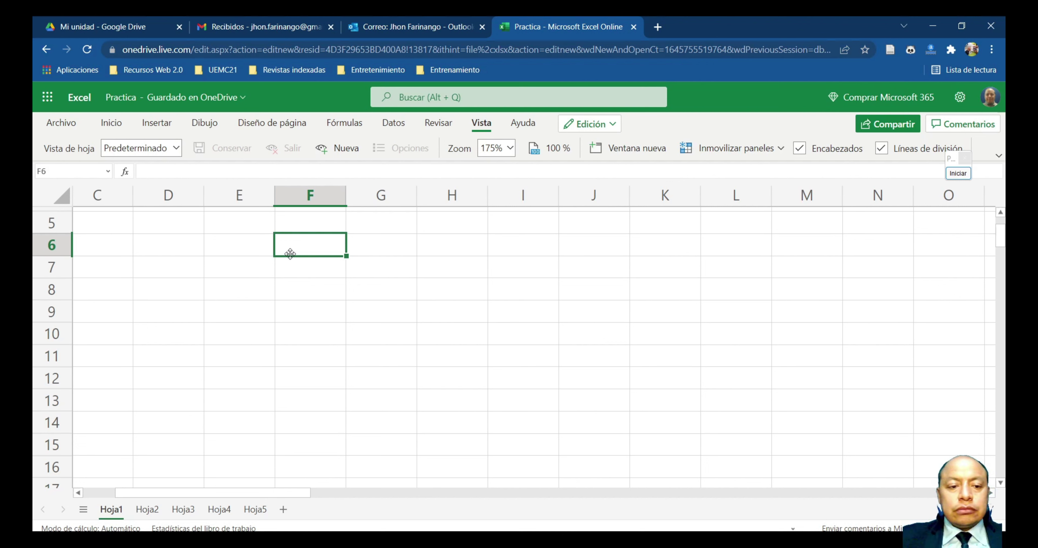
{"action": "type", "text": "FAC"}
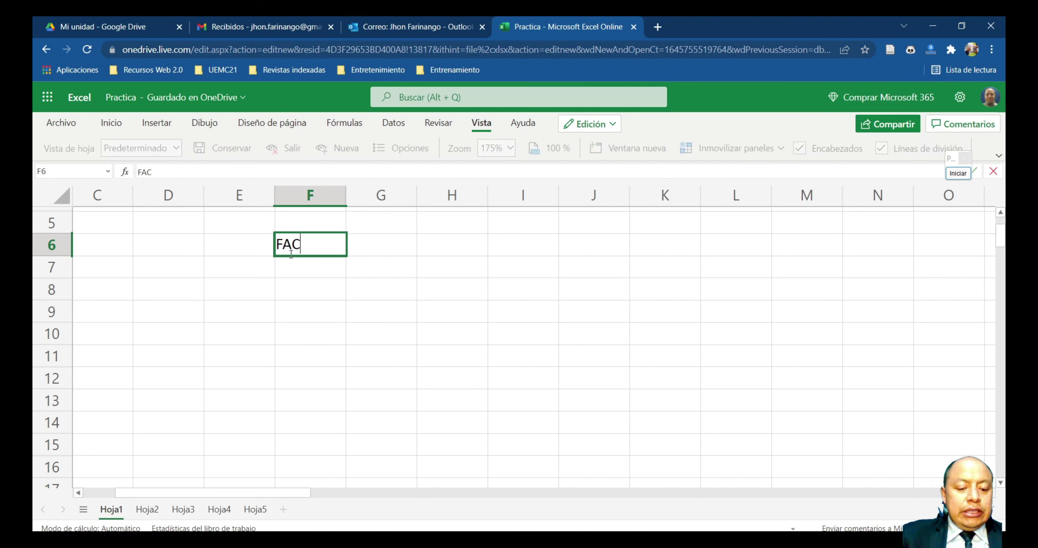
{"action": "type", "text": "TURA"}
{"action": "key", "text": "Return"}
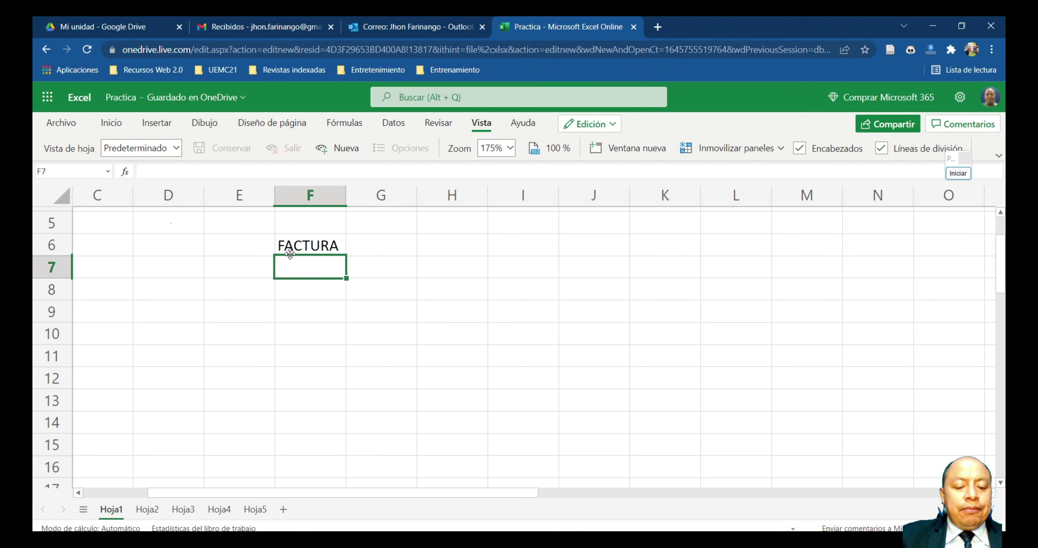
- Enter the headings NO., DETALLE, CANT., V. UNIT. and V. TOTAL across F7:J7
{"action": "type", "text": "NO"}
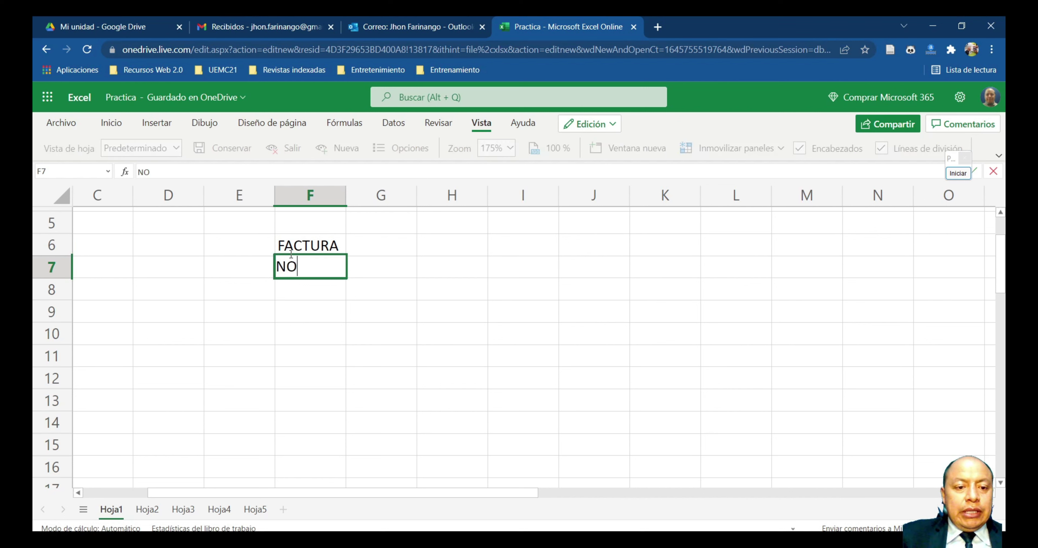
{"action": "type", "text": "."}
{"action": "key", "text": "Tab"}
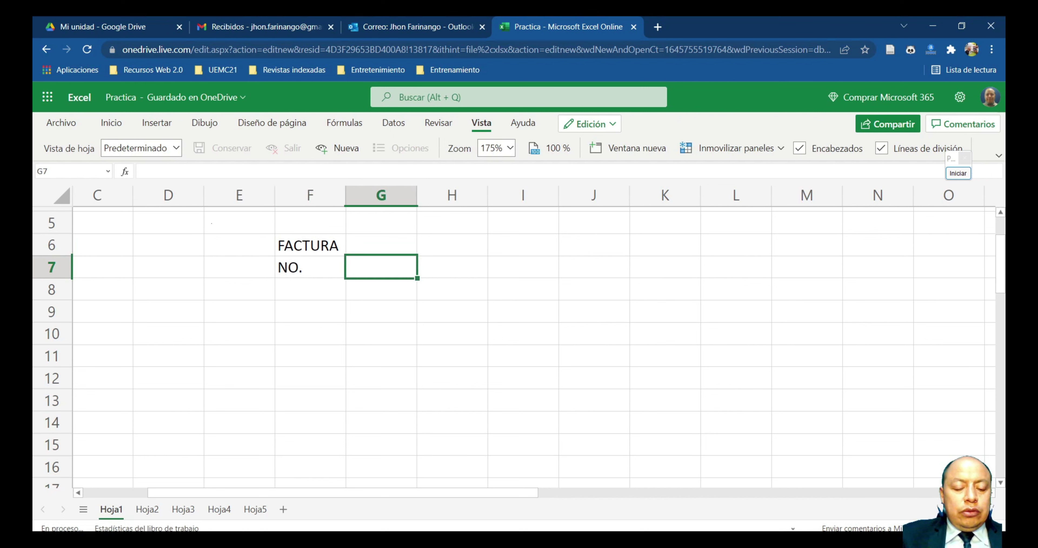
{"action": "type", "text": "DETALLE"}
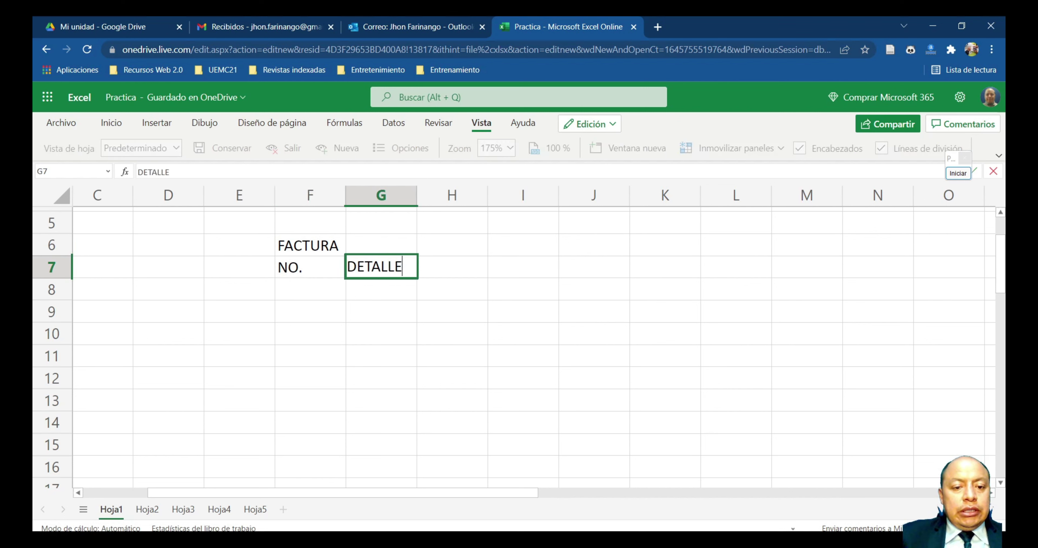
{"action": "key", "text": "Tab"}
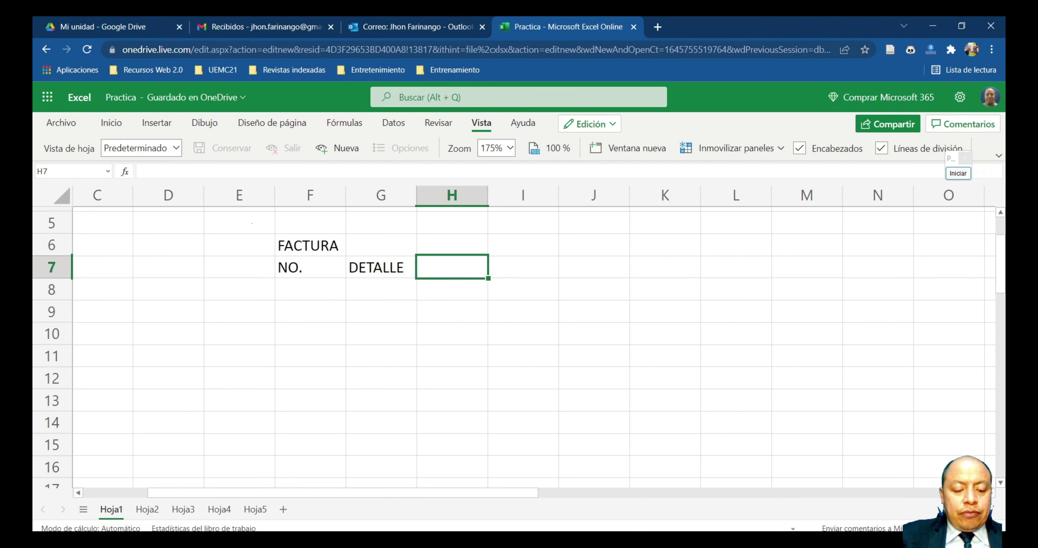
{"action": "type", "text": "CANT."}
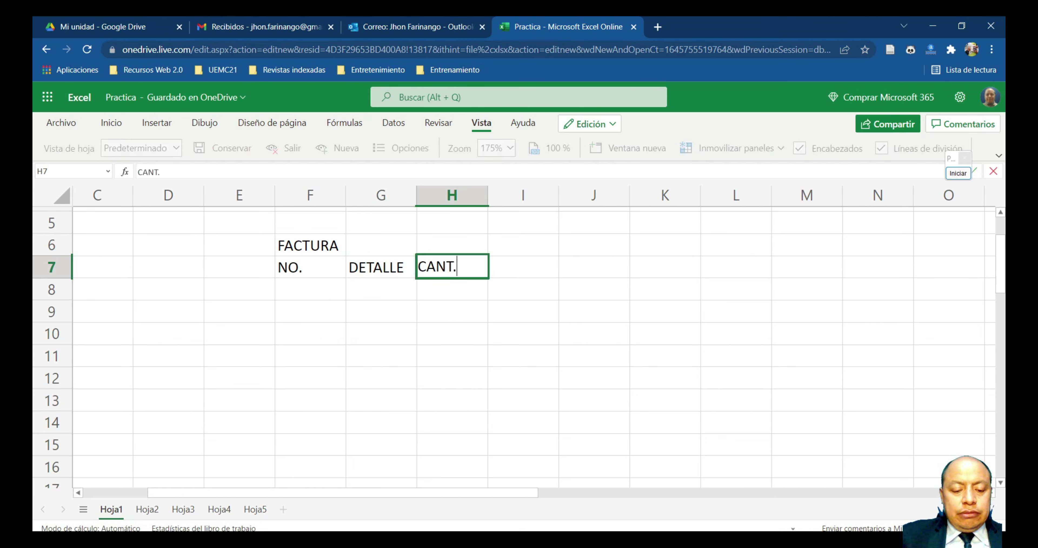
{"action": "key", "text": "Tab"}
{"action": "type", "text": "V"}
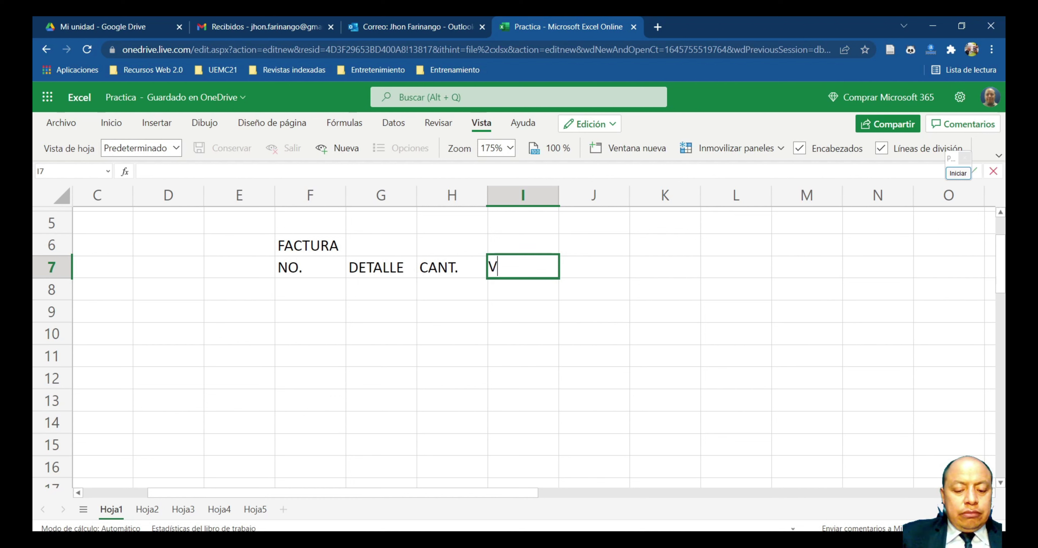
{"action": "type", "text": ". UNIT."}
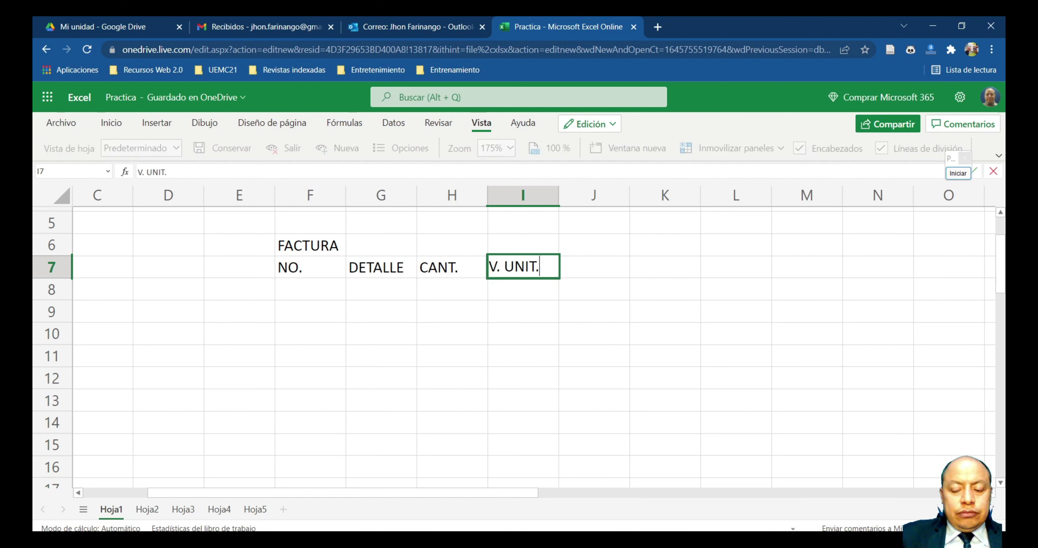
{"action": "key", "text": "Tab"}
{"action": "type", "text": "V. T"}
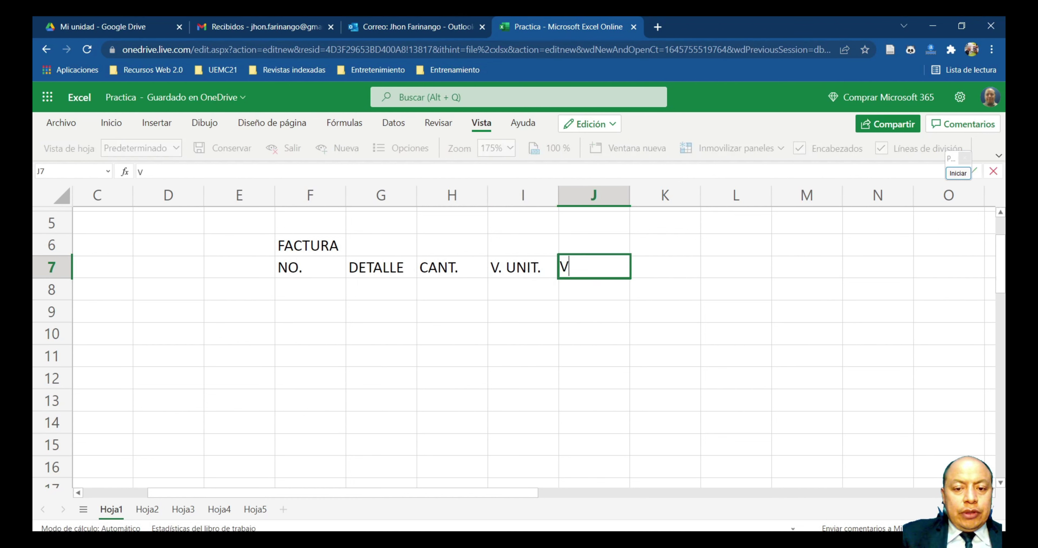
{"action": "type", "text": "OTAL"}
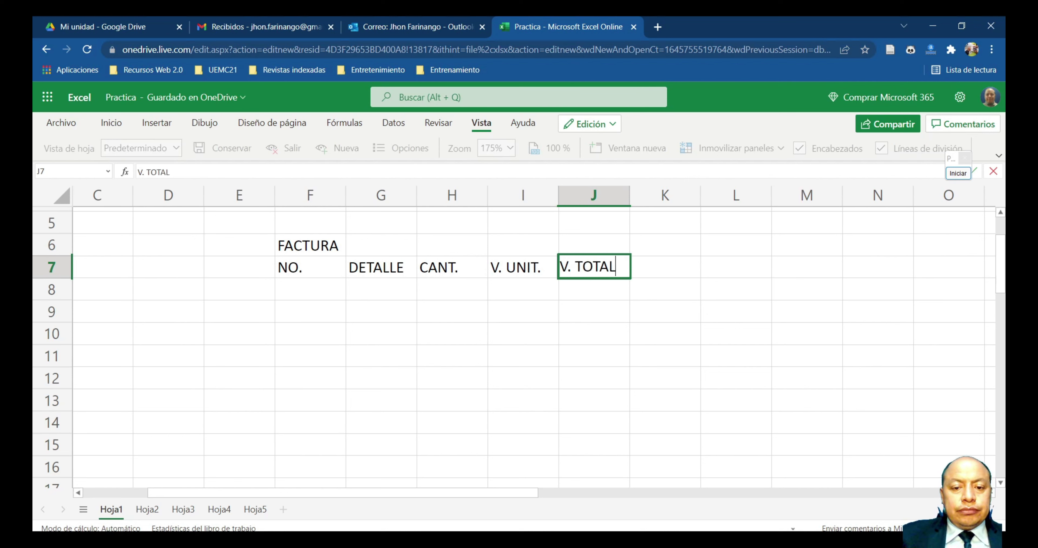
{"action": "key", "text": "Return"}
- Enter item number 1 in cell F8
{"action": "key", "text": "Left"}
{"action": "key", "text": "Left"}
{"action": "key", "text": "Left"}
{"action": "key", "text": "Left"}
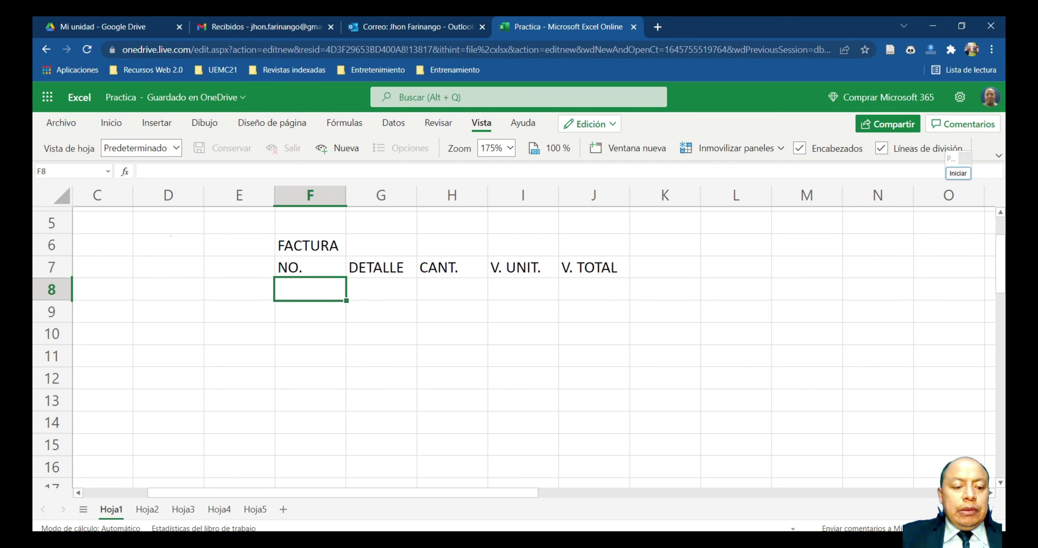
{"action": "type", "text": "1"}
{"action": "key", "text": "Return"}
- Enter 2 in F9, select F8:F9 and briefly outline the 1 and 2 in red ink
{"action": "type", "text": "2"}
{"action": "left_click", "coordinate": [309, 289]}
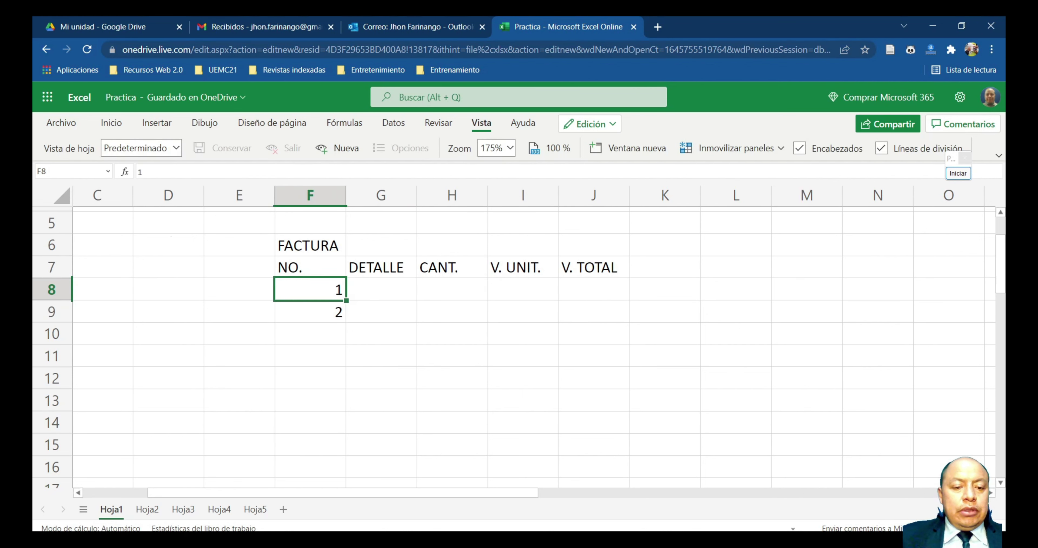
{"action": "key", "text": "shift+Down"}
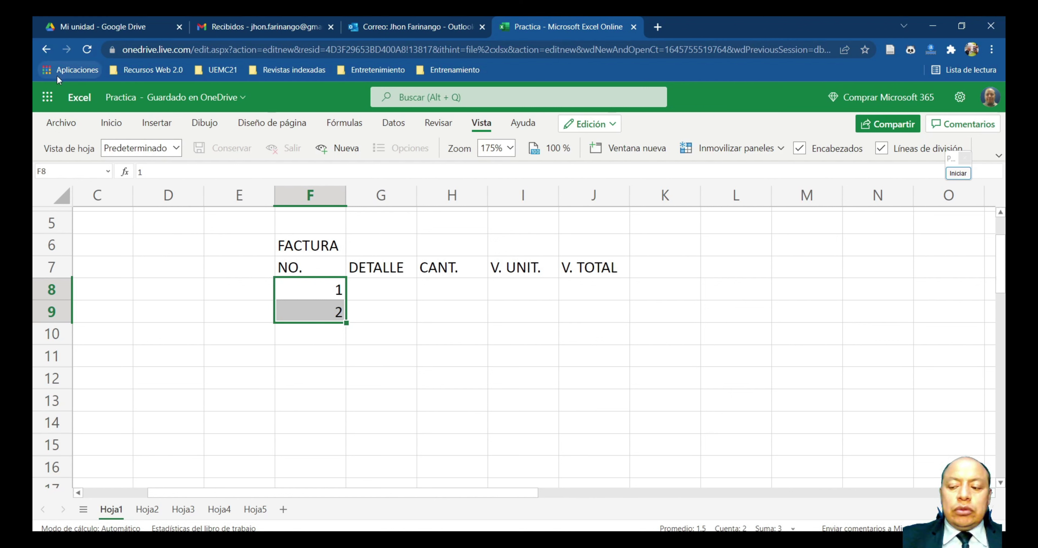
{"action": "left_click", "coordinate": [960, 175]}
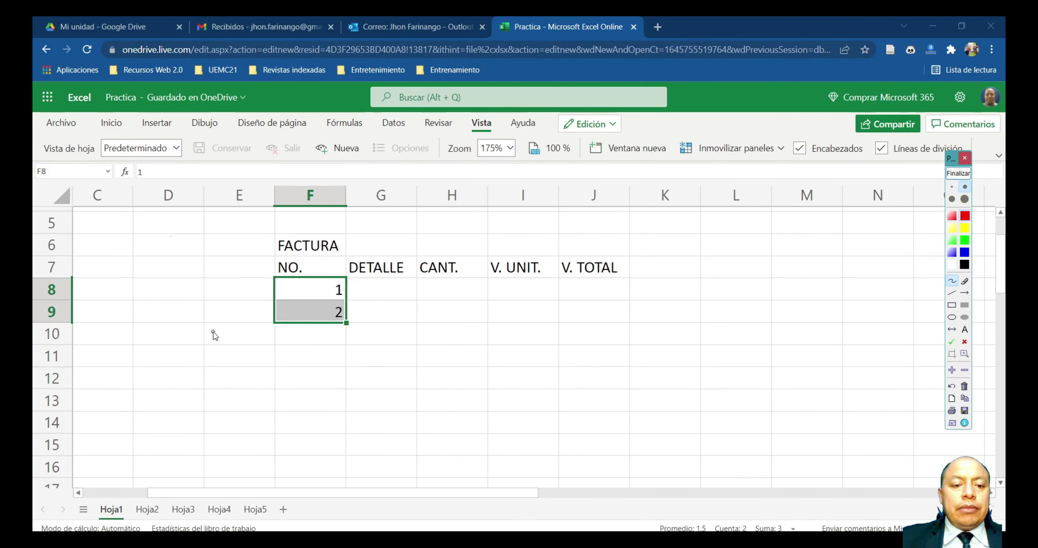
{"action": "left_click_drag", "start_coordinate": [274, 280], "coordinate": [274, 291]}
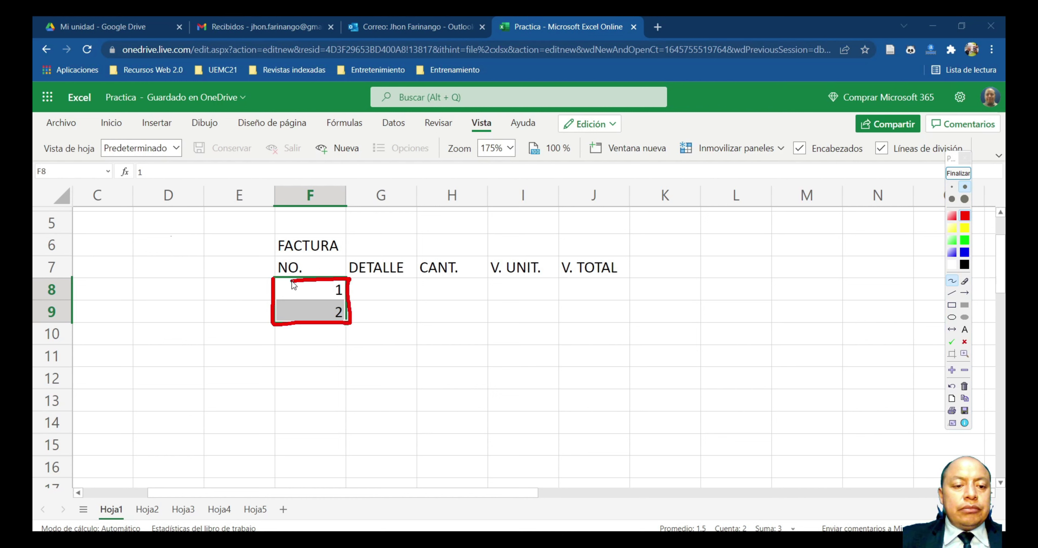
{"action": "left_click_drag", "start_coordinate": [349, 279], "coordinate": [269, 279]}
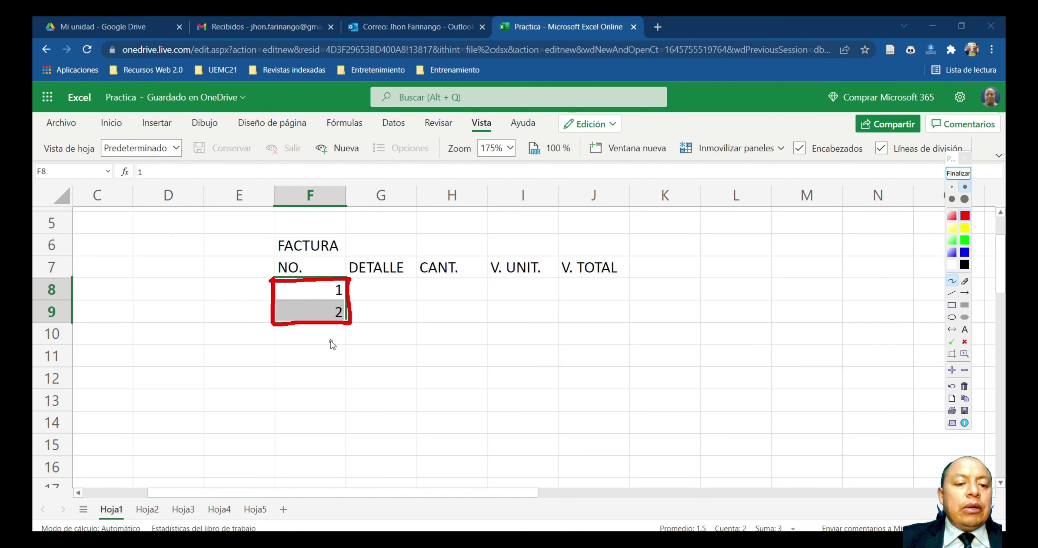
{"action": "right_click", "coordinate": [332, 290]}
{"action": "left_click", "coordinate": [304, 293]}
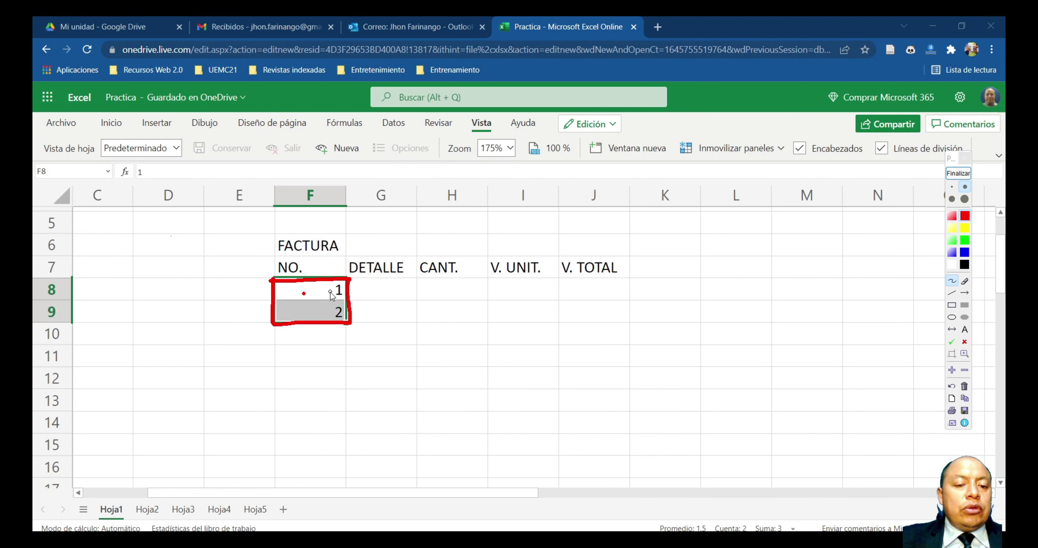
{"action": "left_click", "coordinate": [316, 309]}
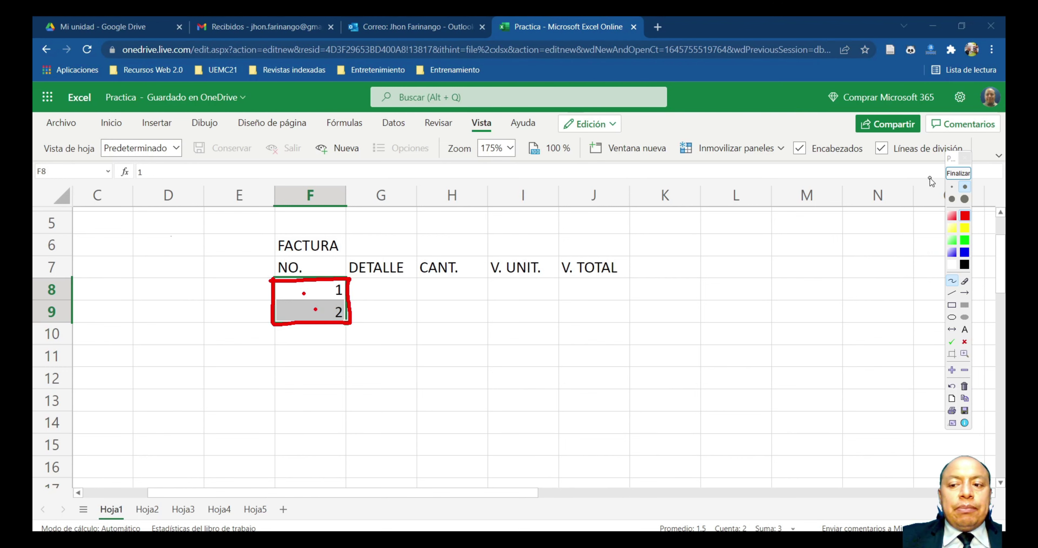
{"action": "left_click", "coordinate": [953, 177]}
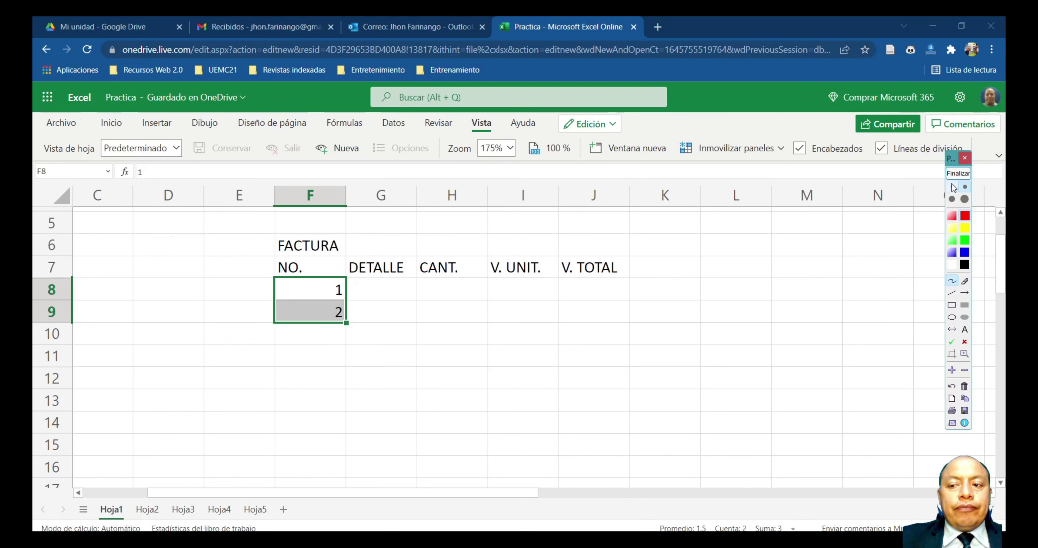
{"action": "left_click", "coordinate": [346, 313]}
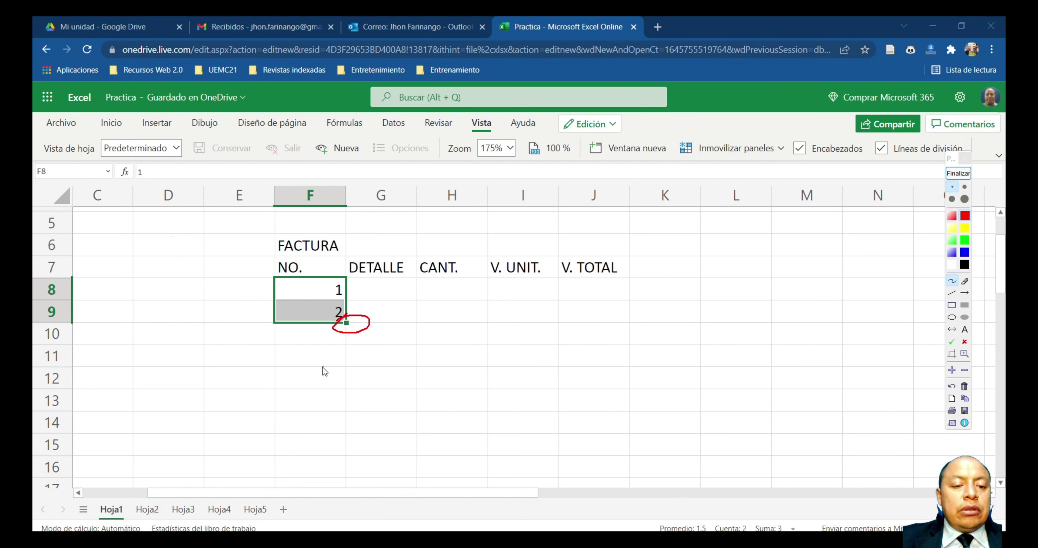
{"action": "left_click", "coordinate": [958, 173]}
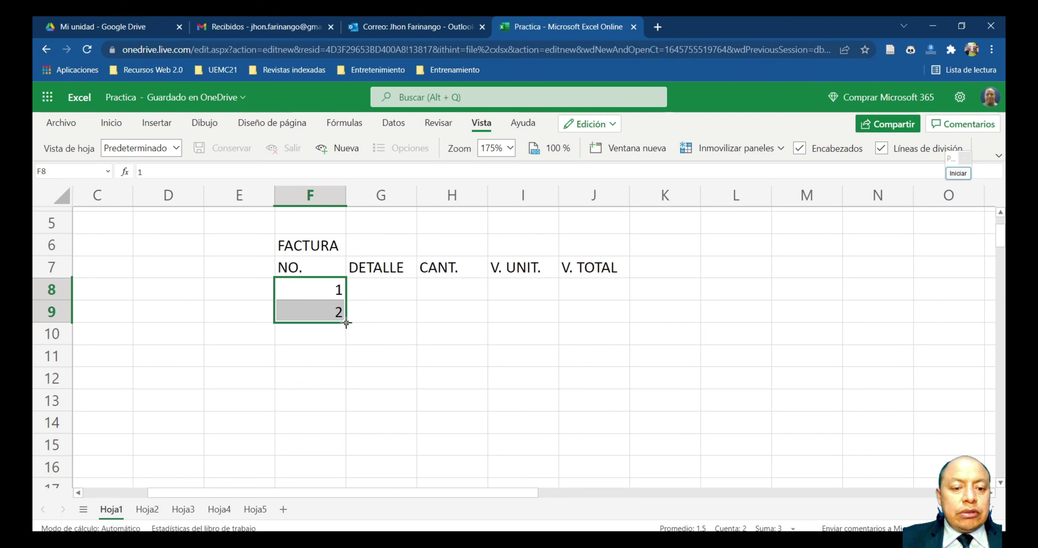
- Extend the 1, 2 series down column F to F19, numbering rows 1 through 12
{"action": "left_click_drag", "start_coordinate": [347, 323], "coordinate": [329, 475]}
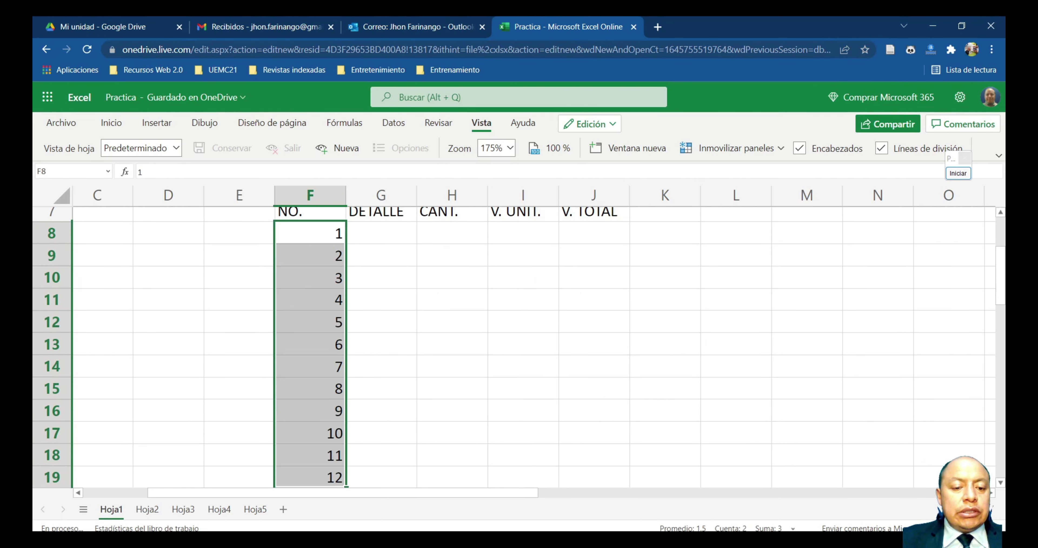
{"action": "left_click", "coordinate": [330, 463]}
{"action": "key", "text": "shift+Down"}
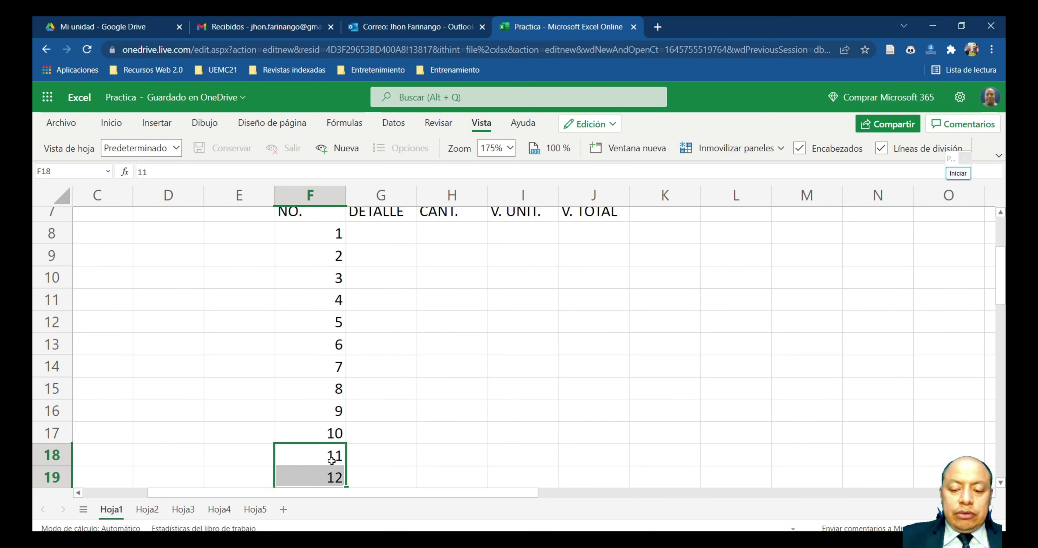
{"action": "scroll", "coordinate": [376, 287], "scroll_direction": "up", "scroll_amount": 1}
{"action": "left_click", "coordinate": [377, 288]}
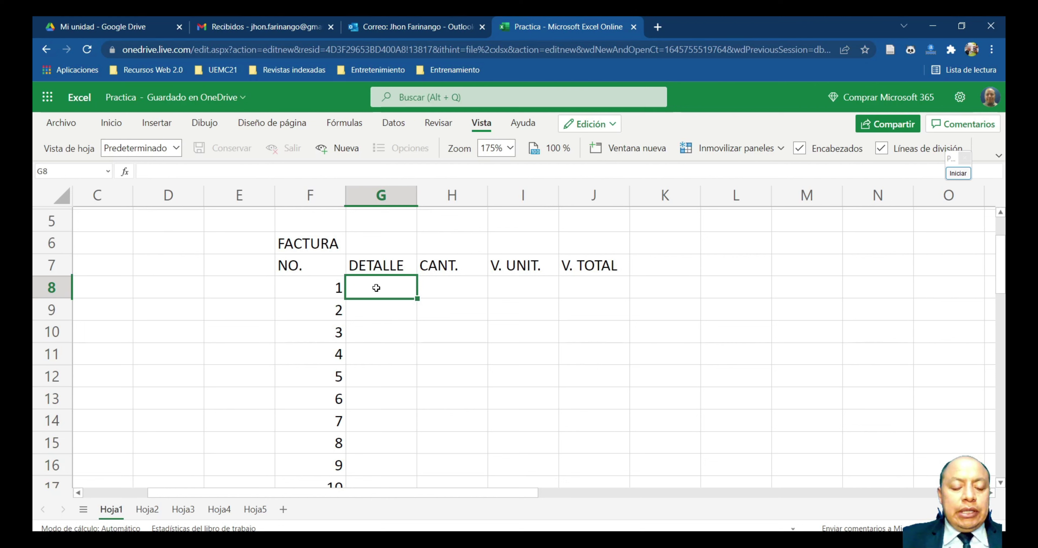
- Type CLAVO in G8 and enter quantities 2, 5 and 21 in H8:H10
{"action": "type", "text": "CLA"}
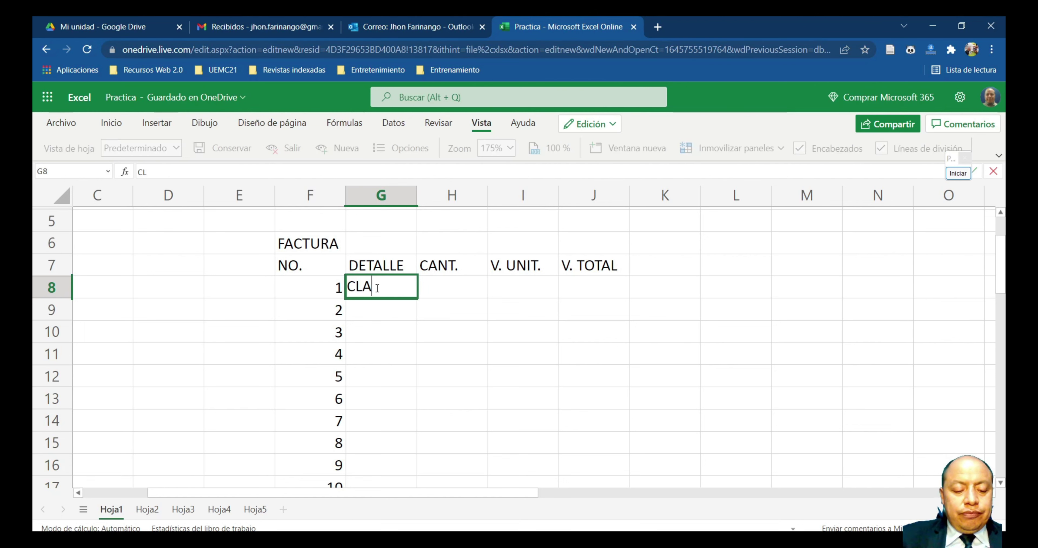
{"action": "type", "text": "VOS"}
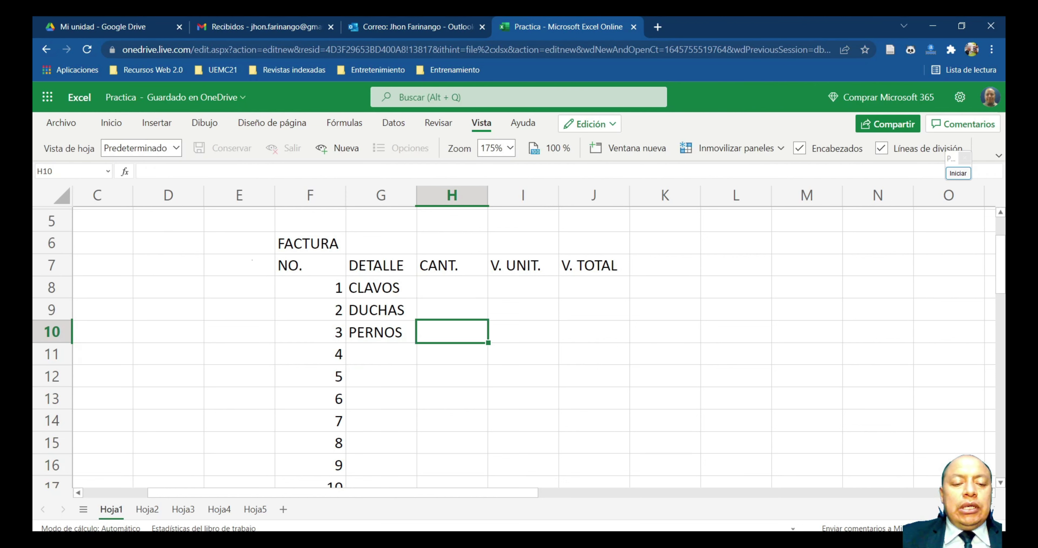
{"action": "left_click", "coordinate": [452, 309]}
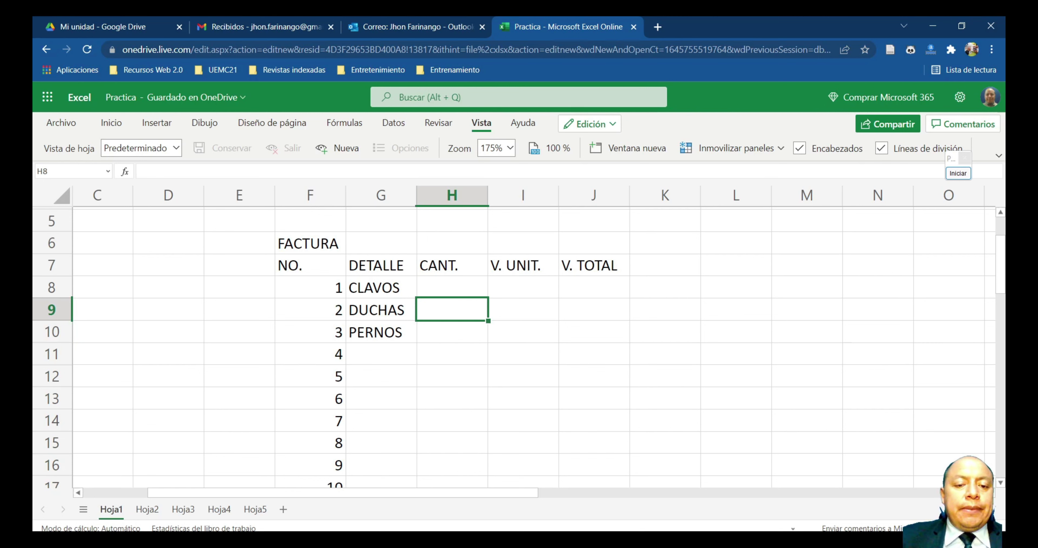
{"action": "left_click", "coordinate": [452, 287]}
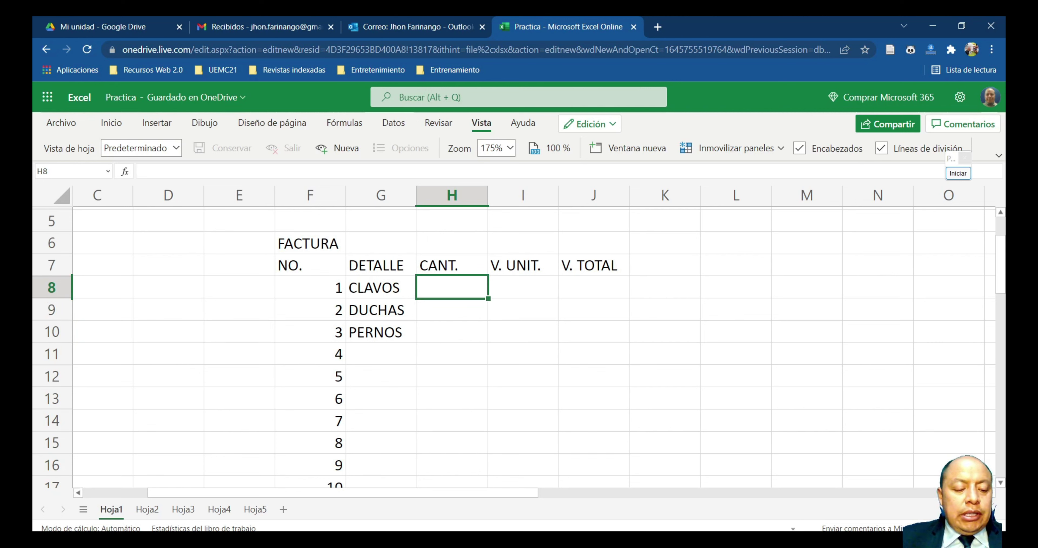
{"action": "type", "text": "2"}
{"action": "key", "text": "Return"}
{"action": "type", "text": "5"}
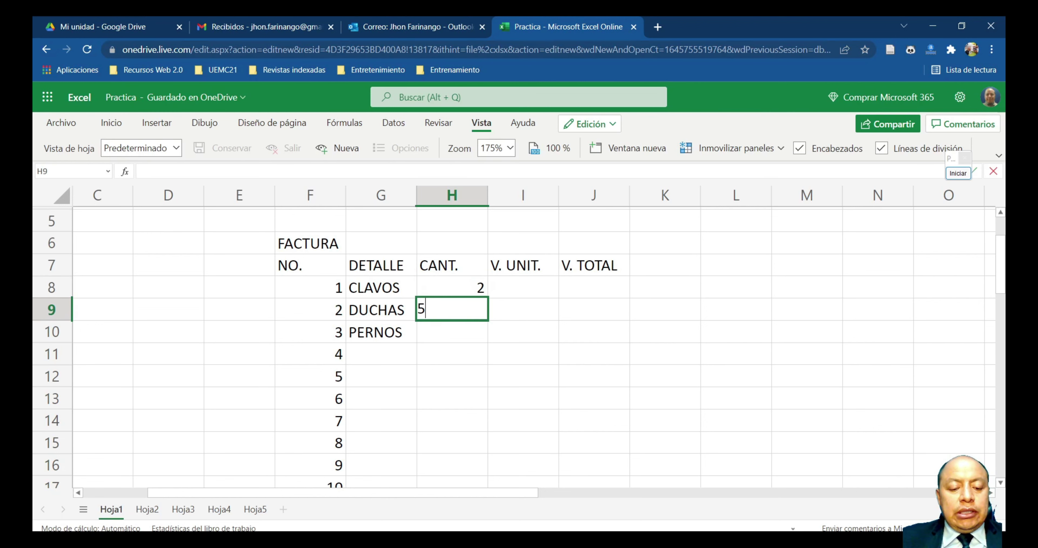
{"action": "key", "text": "Return"}
{"action": "type", "text": "2"}
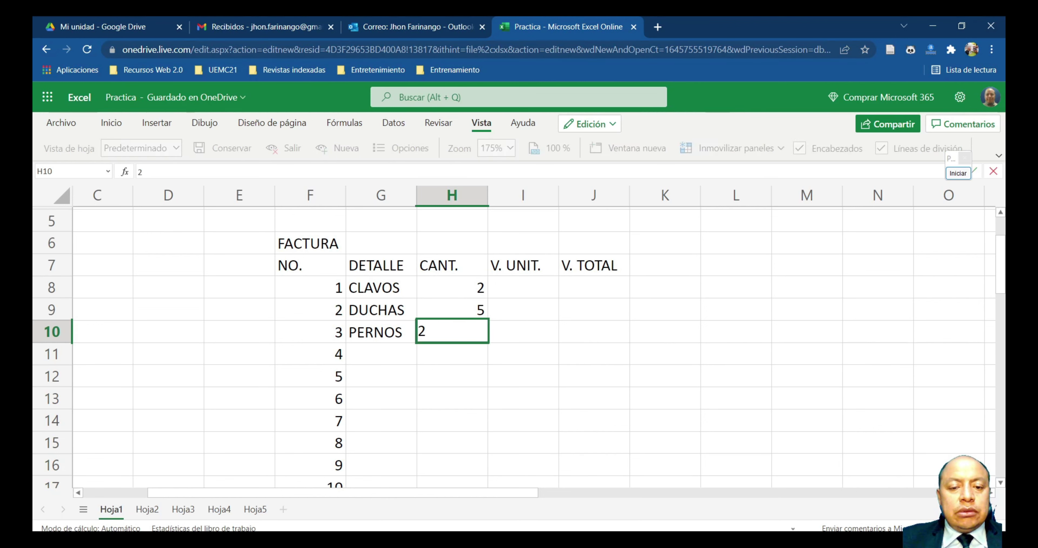
{"action": "type", "text": "1"}
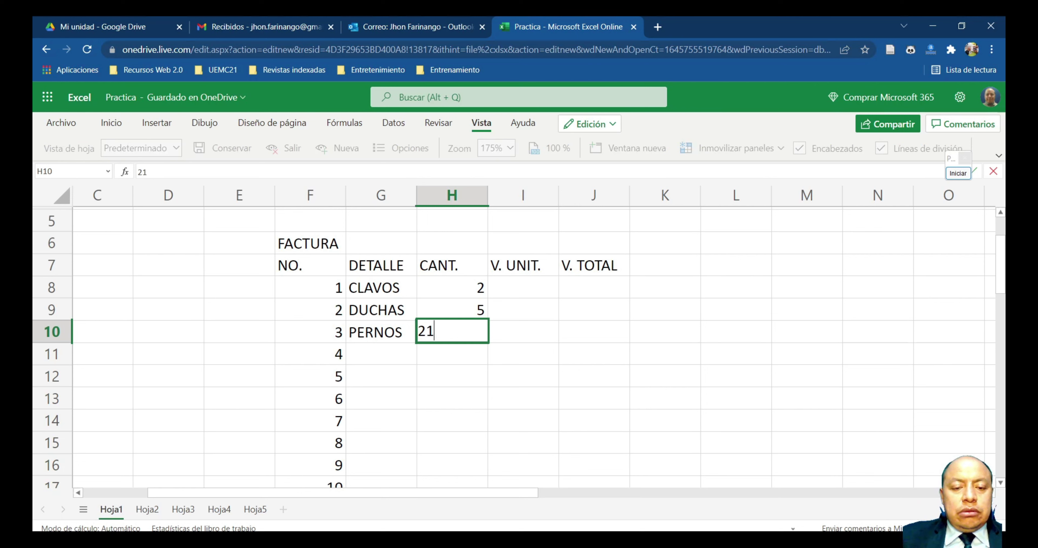
{"action": "key", "text": "Return"}
- Enter unit prices 0,65, 20 and 0.85 in I8:I10, circling 0,65 in red ink
{"action": "left_click", "coordinate": [522, 331]}
{"action": "key", "text": "Up"}
{"action": "key", "text": "Up"}
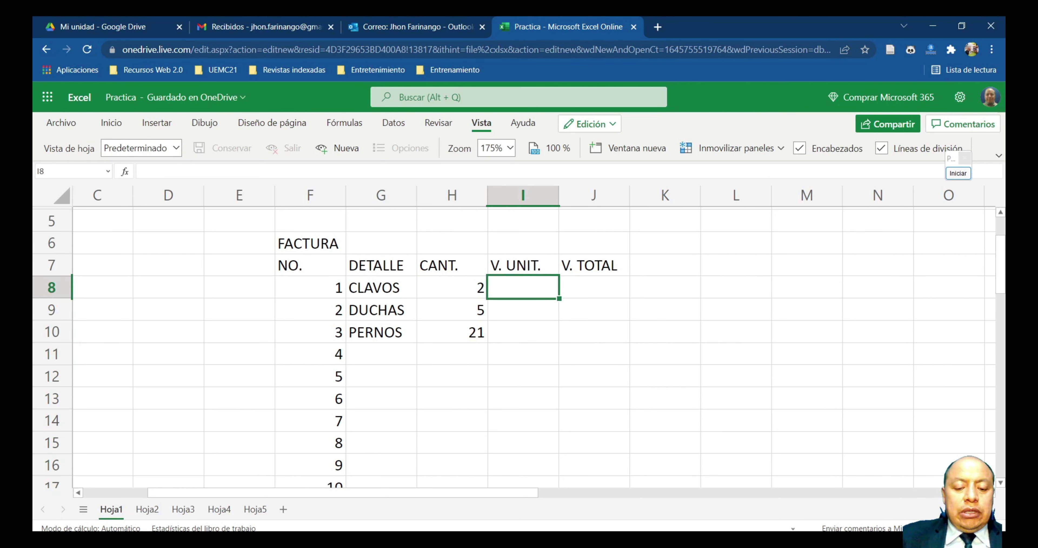
{"action": "type", "text": "0,"}
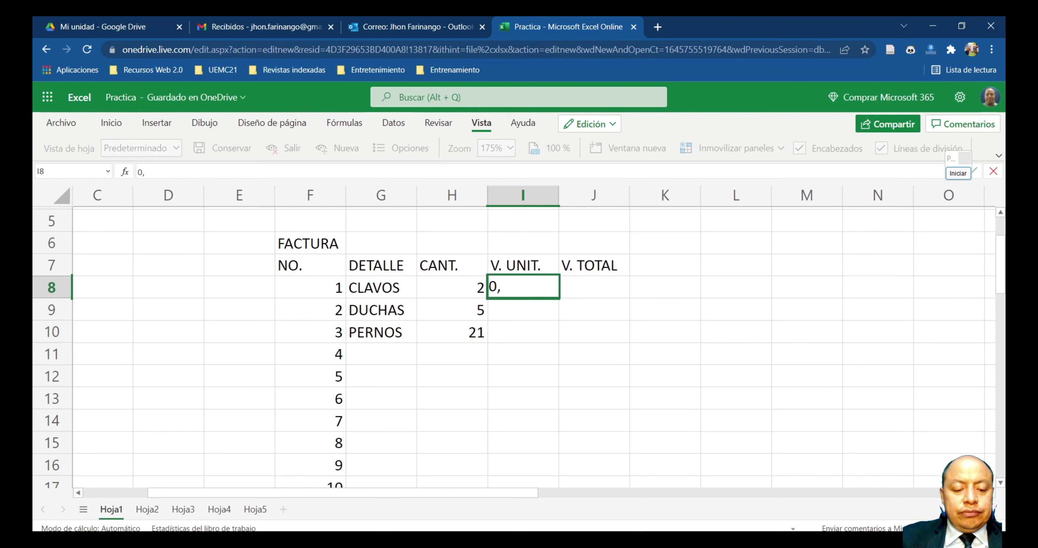
{"action": "type", "text": "65"}
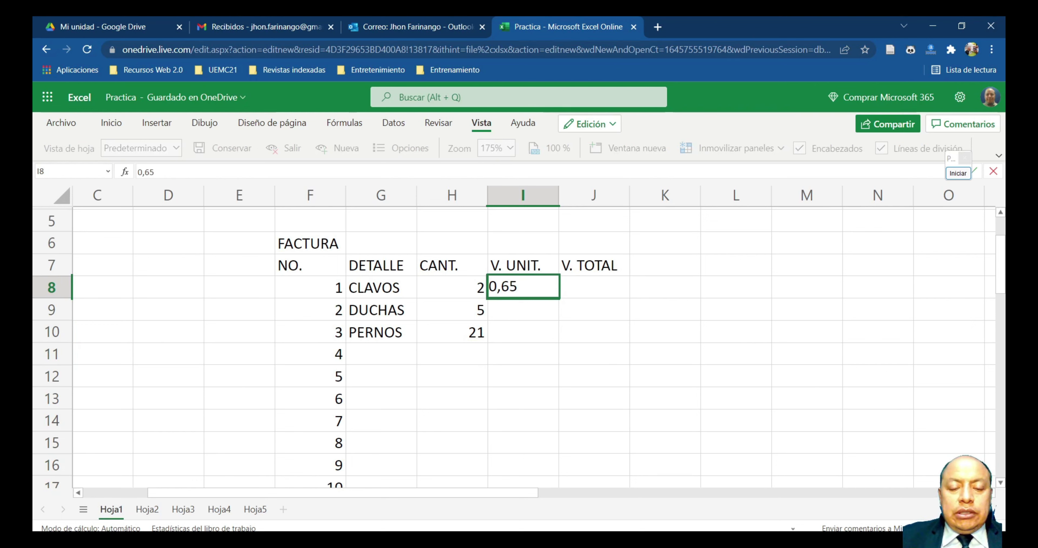
{"action": "key", "text": "Return"}
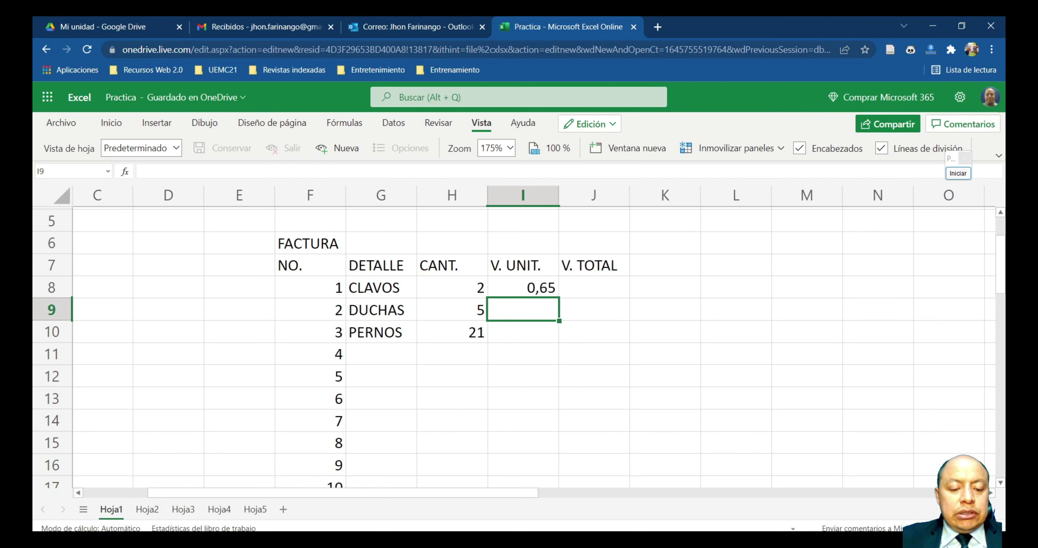
{"action": "type", "text": "20"}
{"action": "key", "text": "Return"}
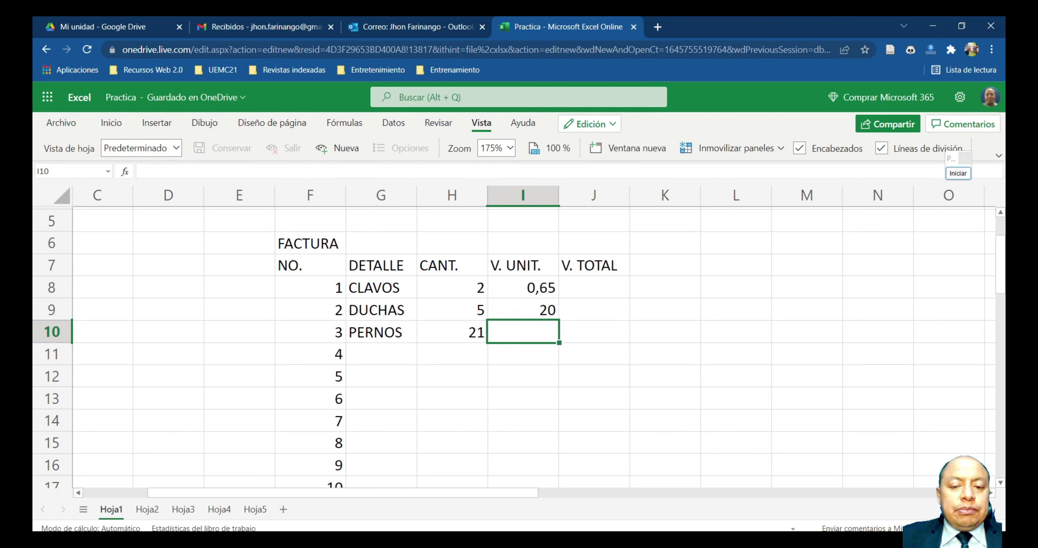
{"action": "type", "text": "0.8"}
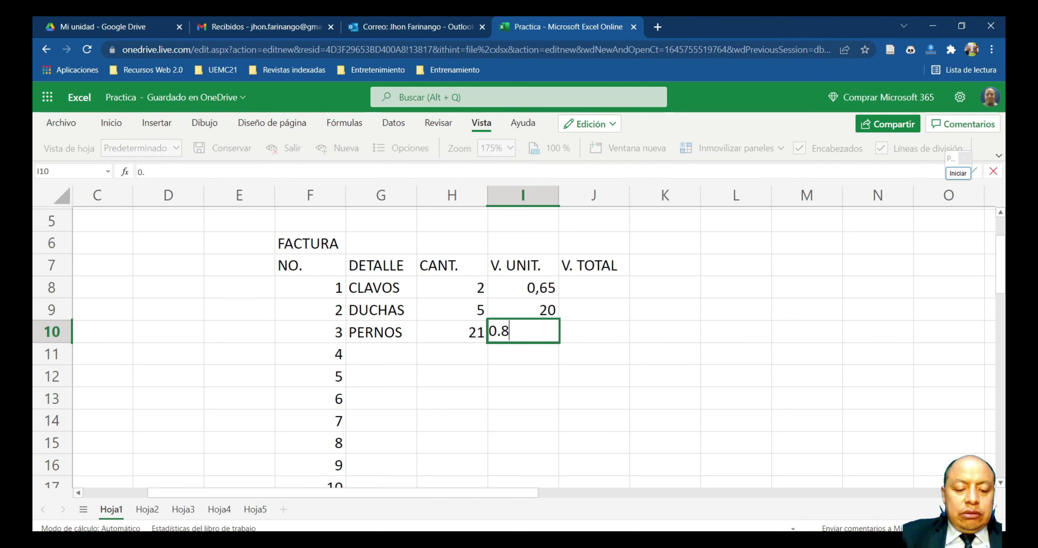
{"action": "type", "text": "5"}
{"action": "key", "text": "Return"}
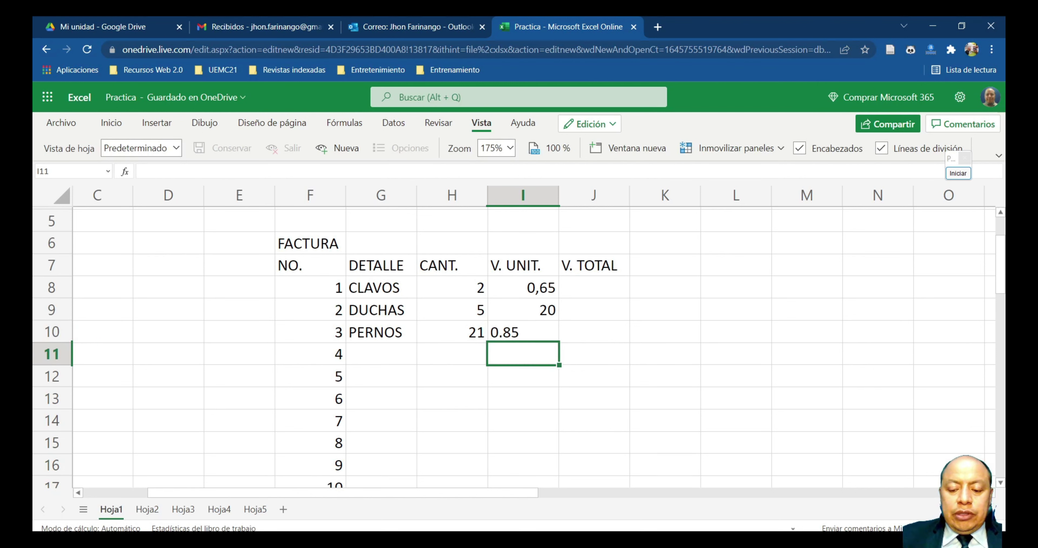
{"action": "left_click", "coordinate": [523, 332]}
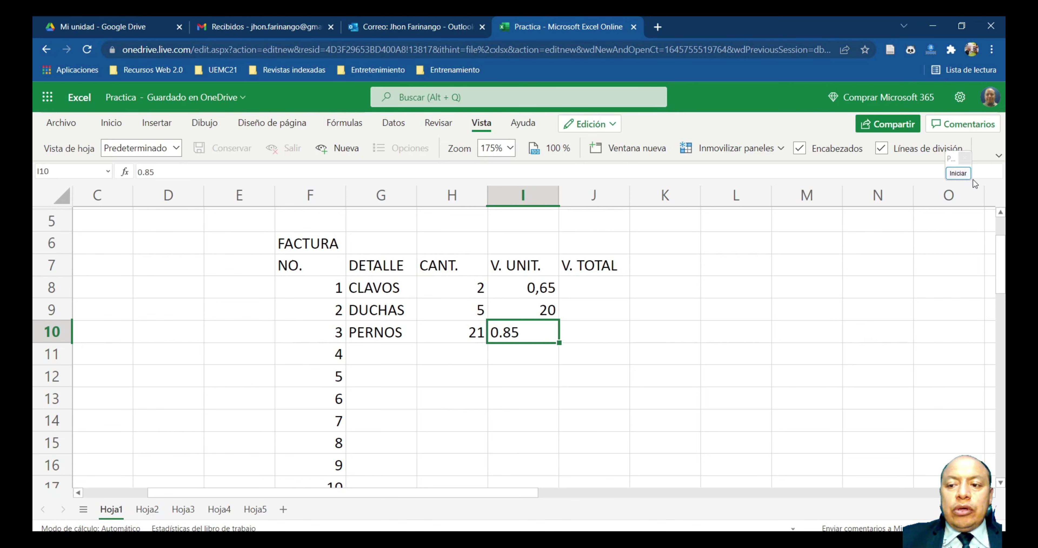
{"action": "mouse_move", "coordinate": [956, 165]}
{"action": "left_click", "coordinate": [958, 174]}
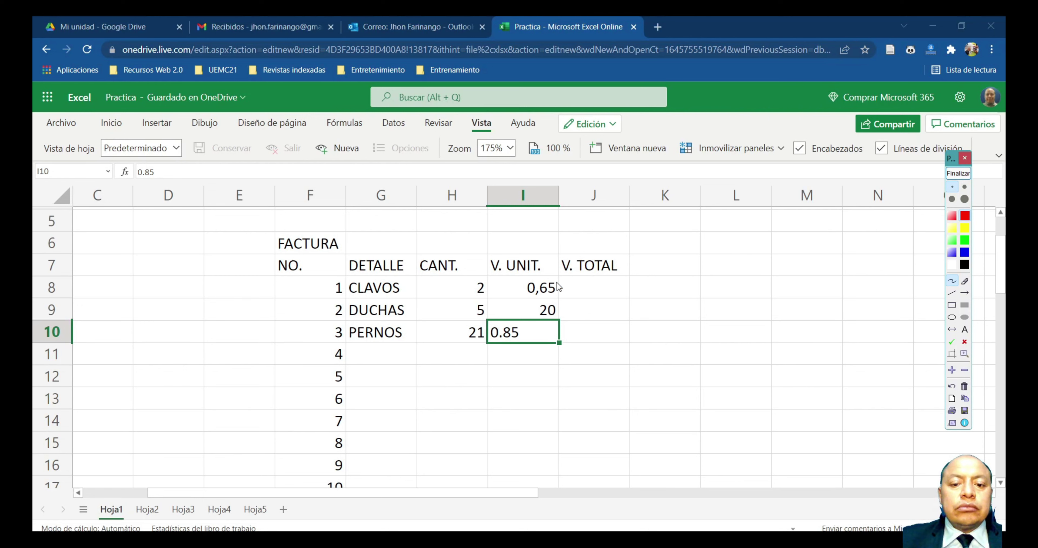
{"action": "left_click_drag", "start_coordinate": [575, 298], "coordinate": [551, 281]}
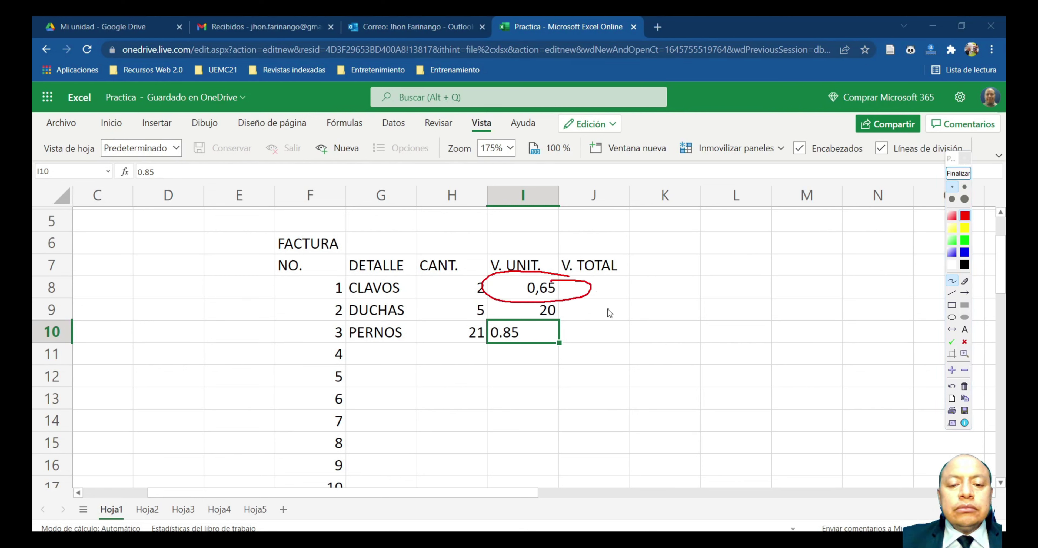
{"action": "right_click", "coordinate": [528, 307]}
{"action": "left_click", "coordinate": [511, 292]}
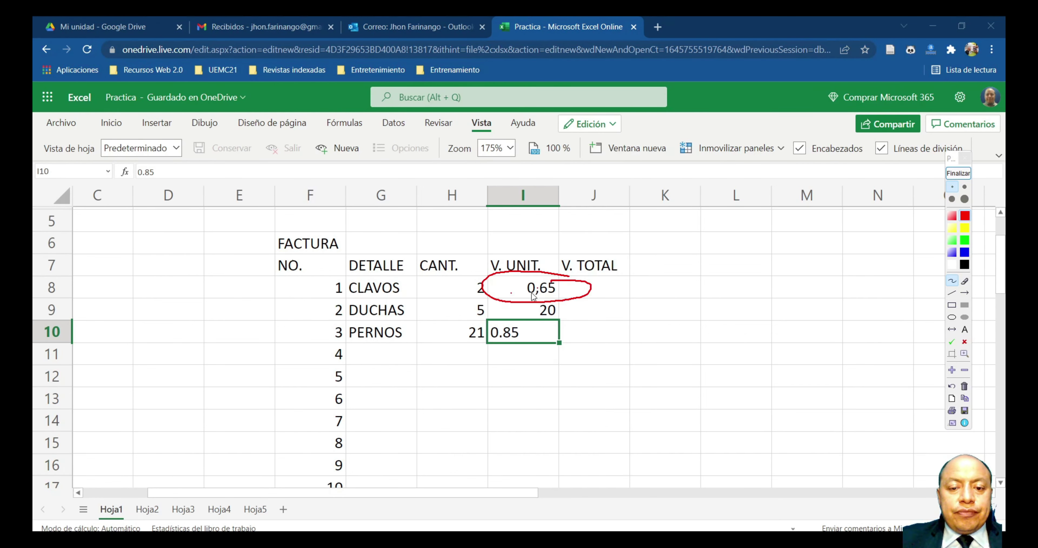
{"action": "right_click", "coordinate": [534, 300]}
{"action": "left_click", "coordinate": [498, 292]}
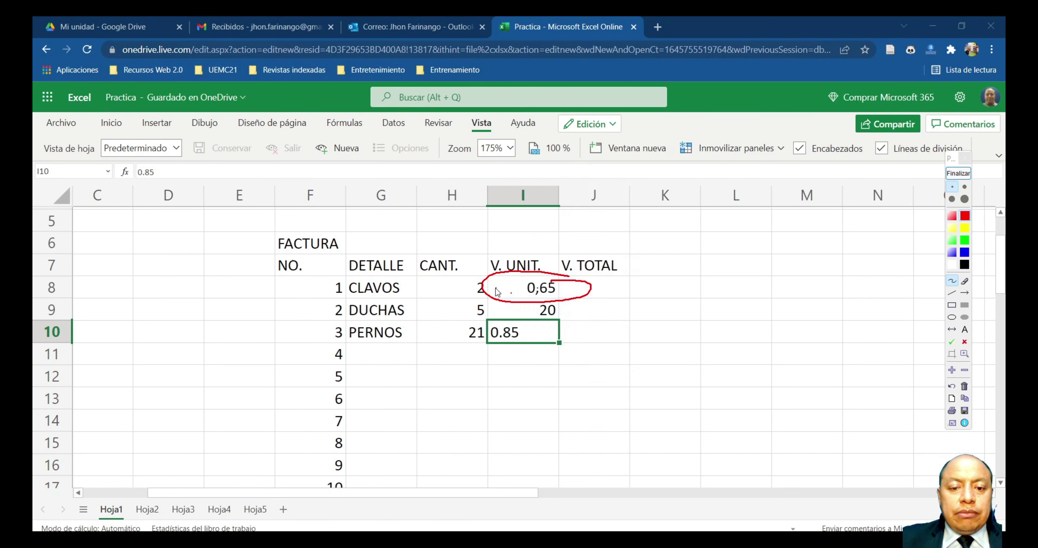
{"action": "left_click", "coordinate": [538, 291]}
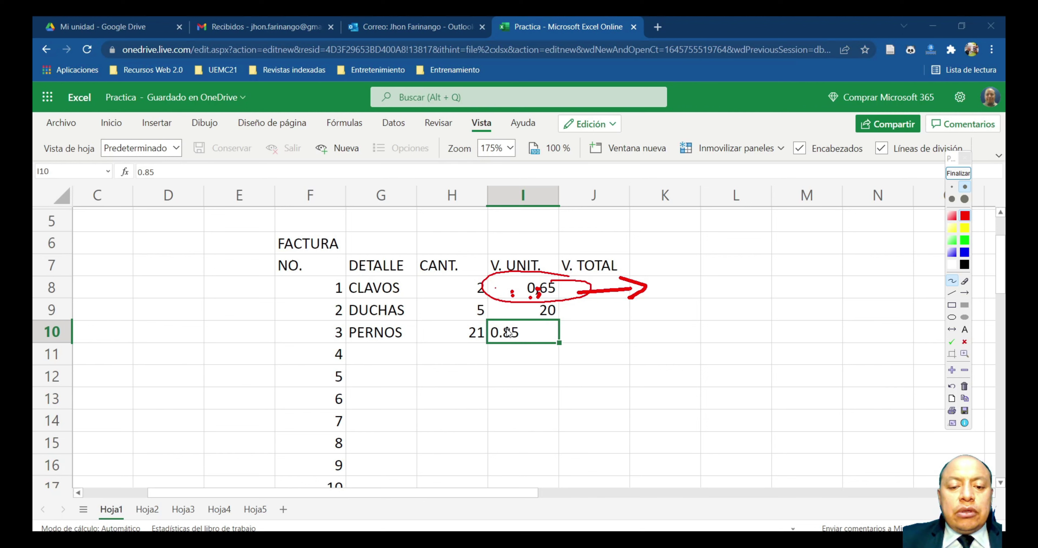
{"action": "left_click_drag", "start_coordinate": [497, 324], "coordinate": [504, 347]}
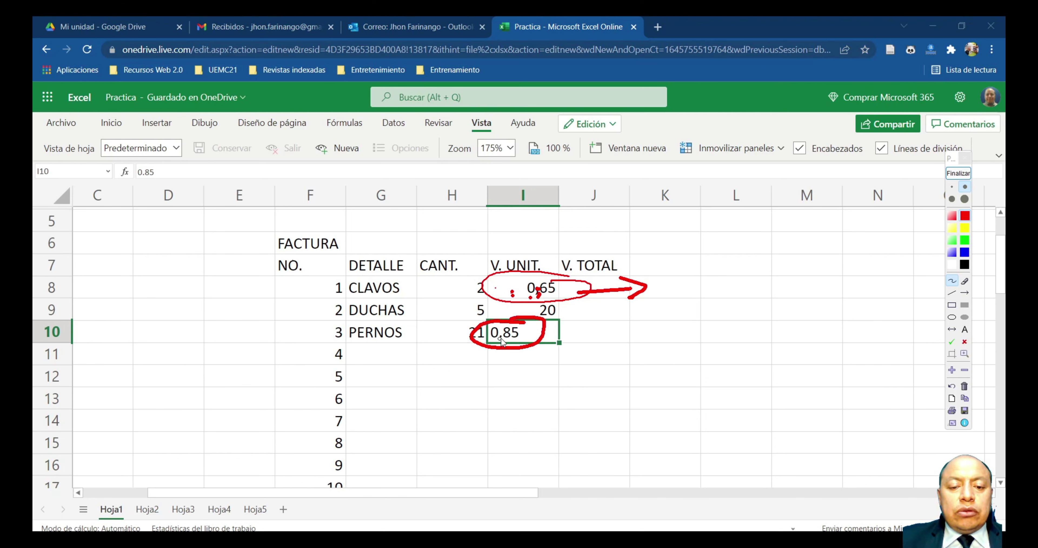
{"action": "right_click", "coordinate": [505, 350]}
{"action": "left_click", "coordinate": [477, 361]}
{"action": "right_click", "coordinate": [503, 340]}
{"action": "left_click", "coordinate": [478, 350]}
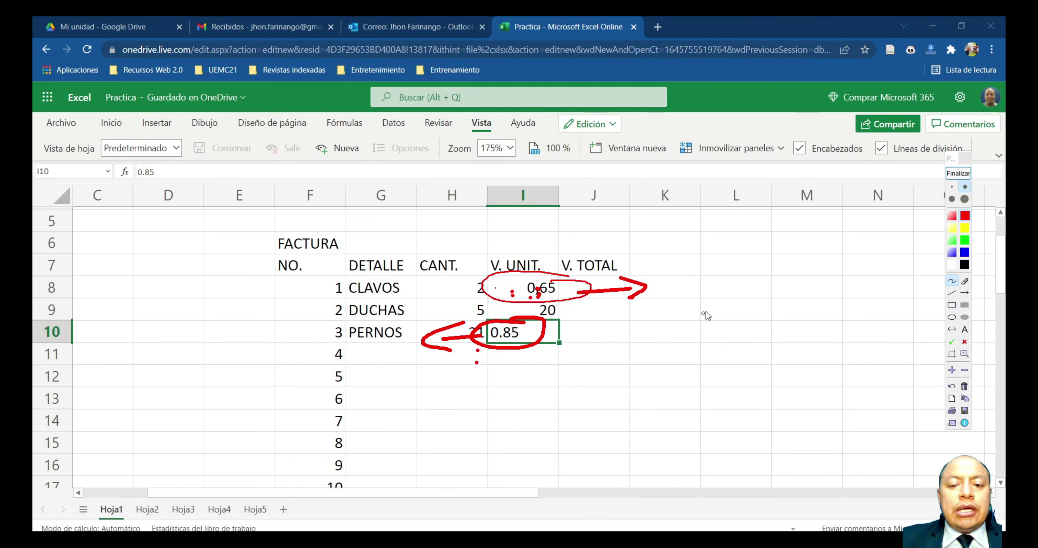
{"action": "left_click_drag", "start_coordinate": [699, 298], "coordinate": [723, 328]}
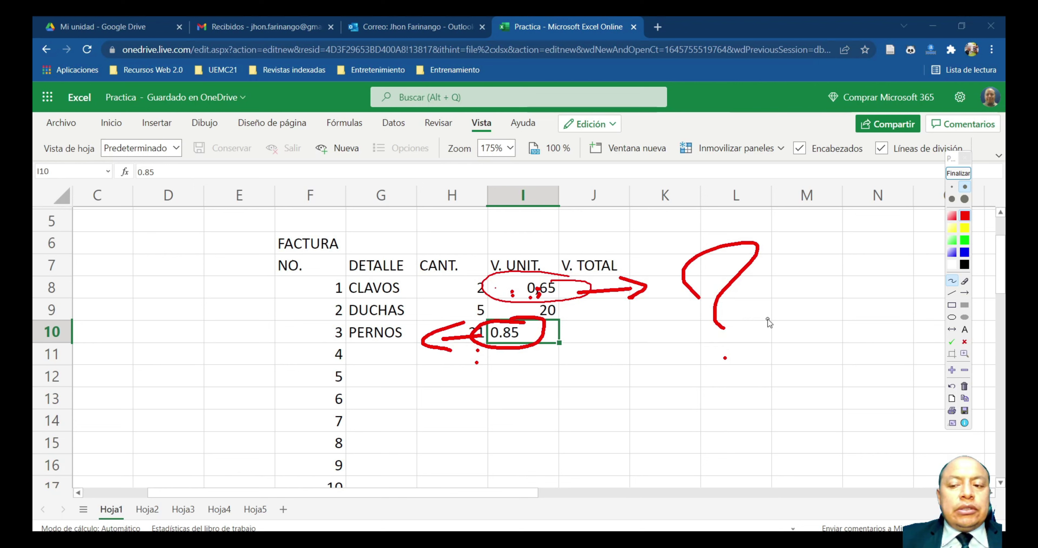
{"action": "left_click", "coordinate": [958, 173]}
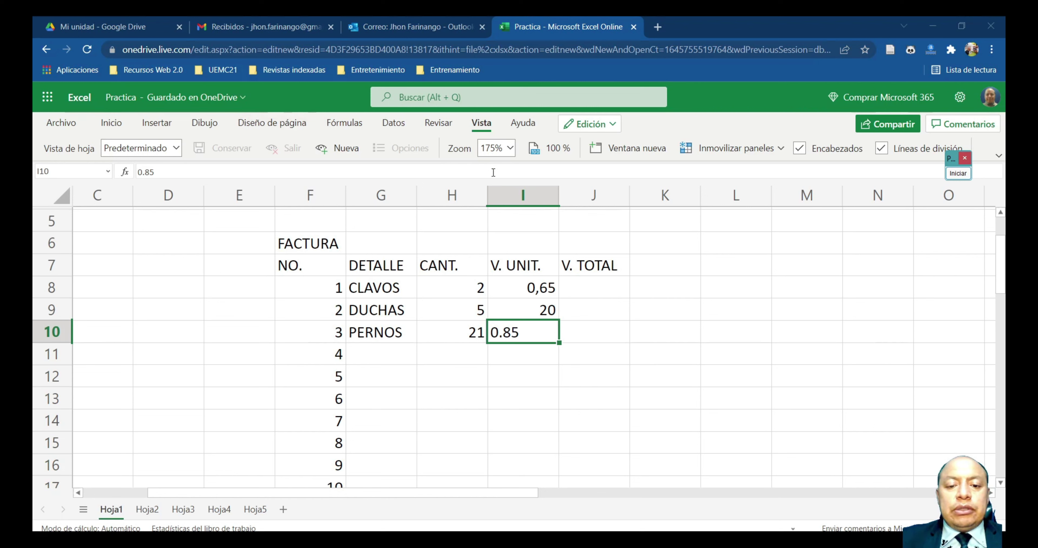
- Re-enter the PERNOS unit price in I10 as 0,85 and discard a trial 0.78 in I11
{"action": "left_click", "coordinate": [535, 289]}
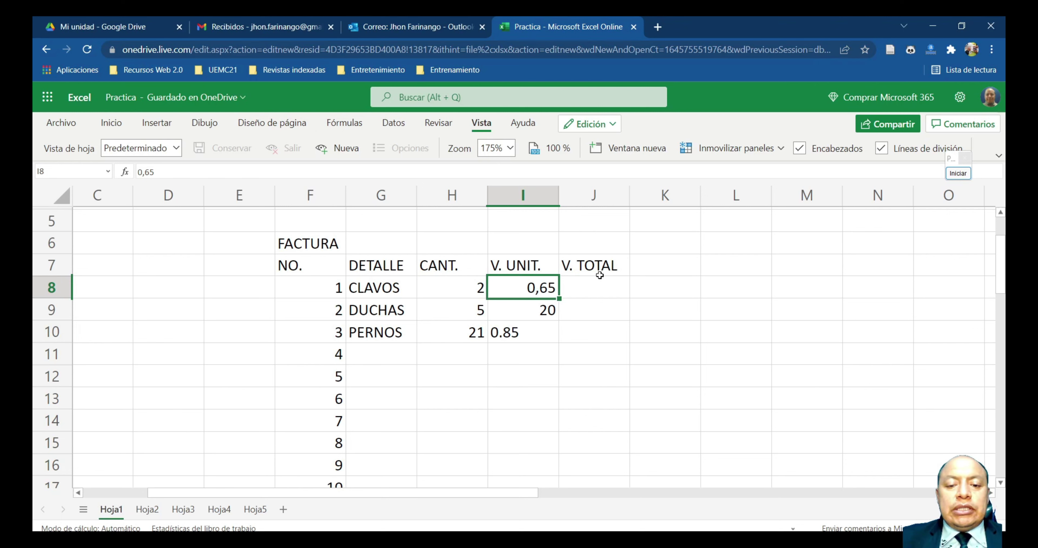
{"action": "left_click", "coordinate": [526, 333]}
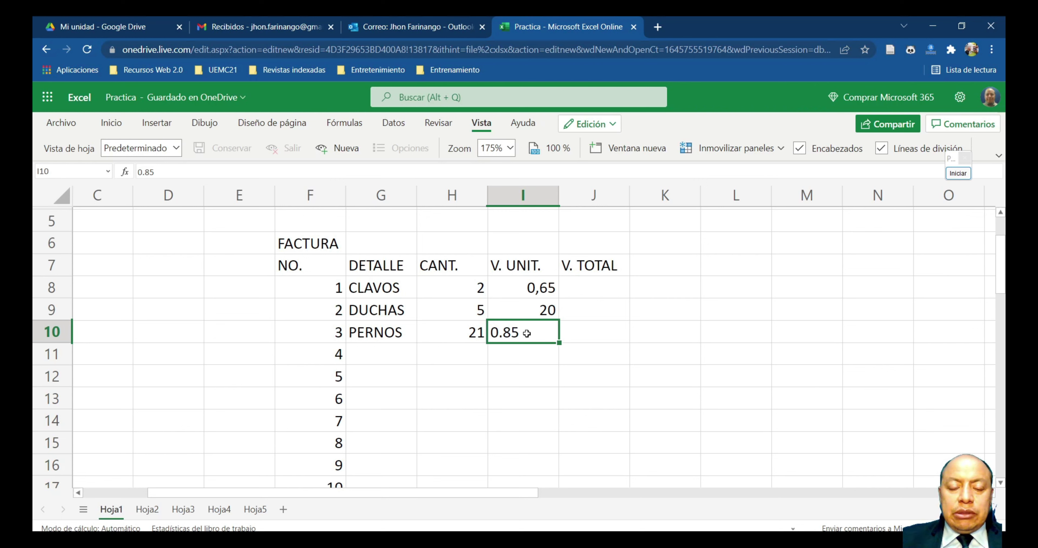
{"action": "type", "text": "0,"}
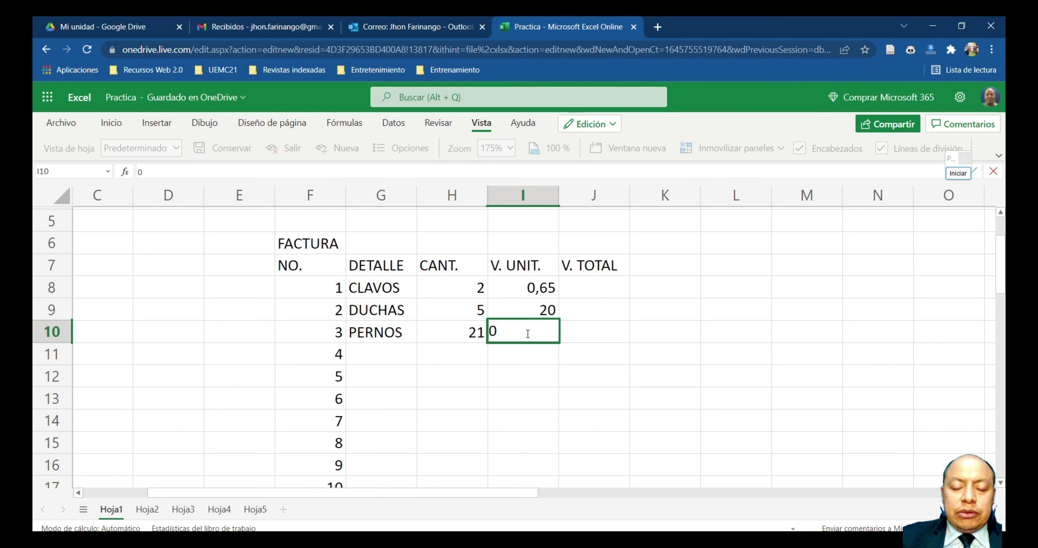
{"action": "type", "text": "85"}
{"action": "key", "text": "Return"}
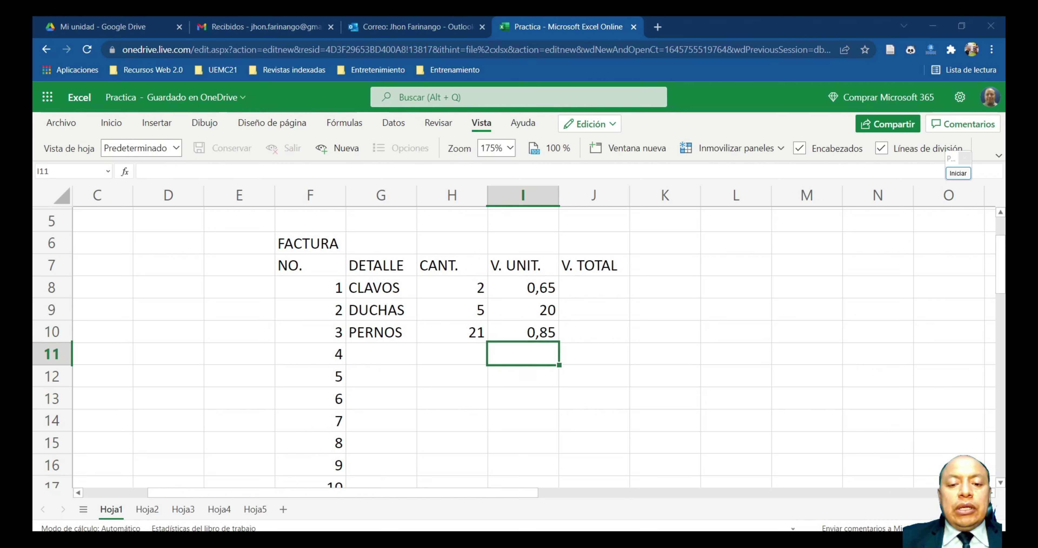
{"action": "type", "text": "0.78"}
{"action": "key", "text": "Escape"}
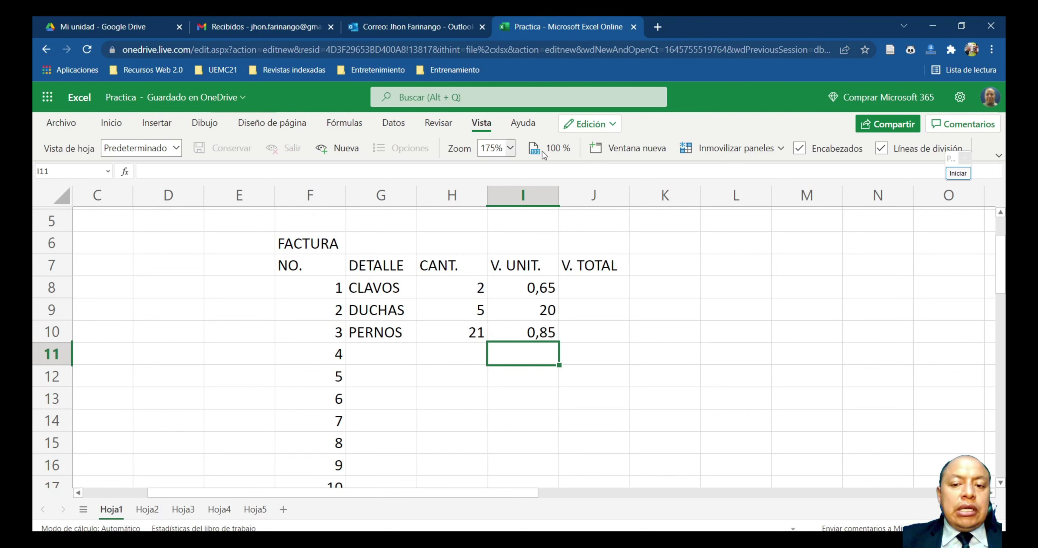
- Go to Archivo and then Opciones, circling each entry in ink for viewers
{"action": "left_click", "coordinate": [959, 173]}
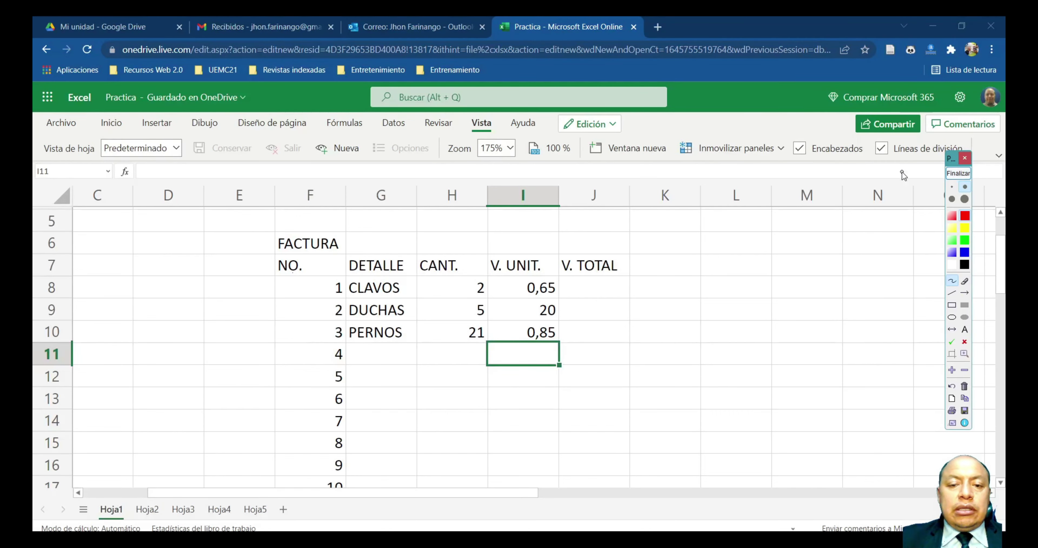
{"action": "left_click_drag", "start_coordinate": [68, 110], "coordinate": [92, 120]}
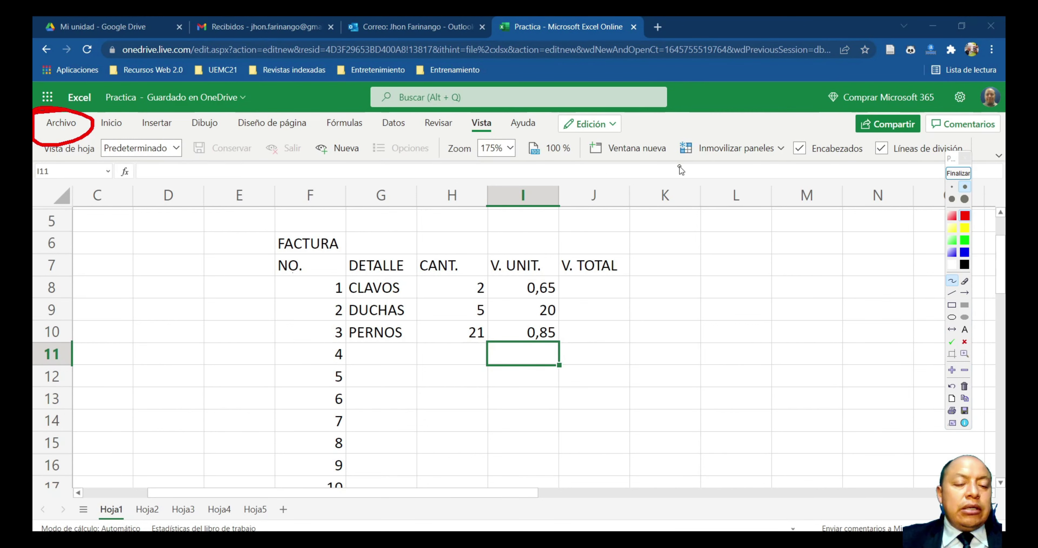
{"action": "left_click", "coordinate": [958, 173]}
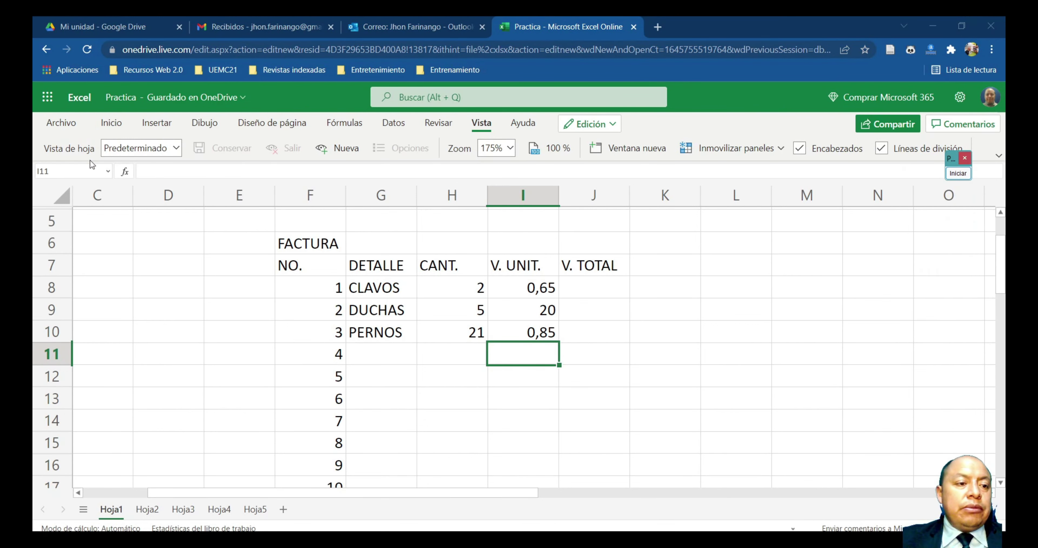
{"action": "left_click", "coordinate": [64, 125]}
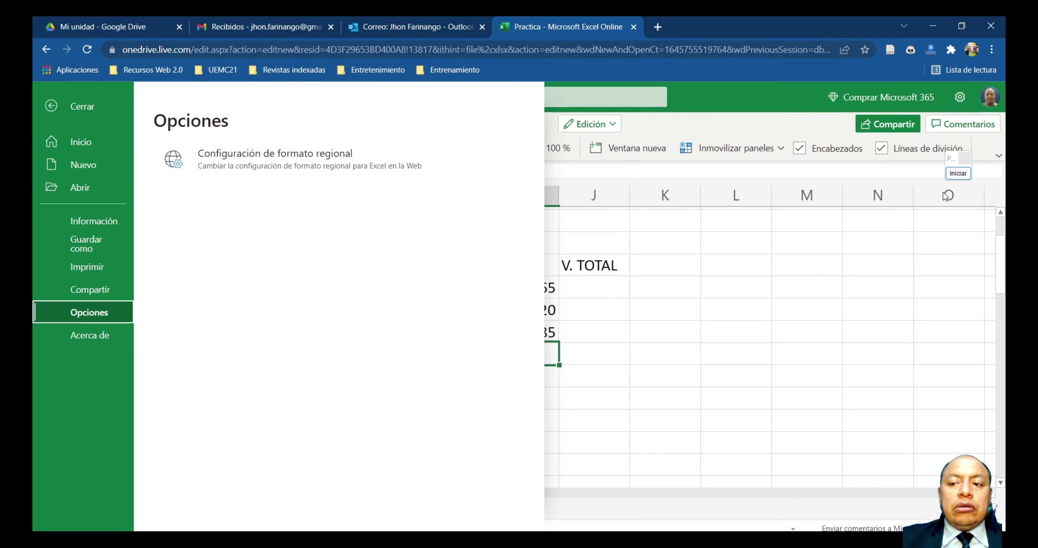
{"action": "left_click", "coordinate": [957, 173]}
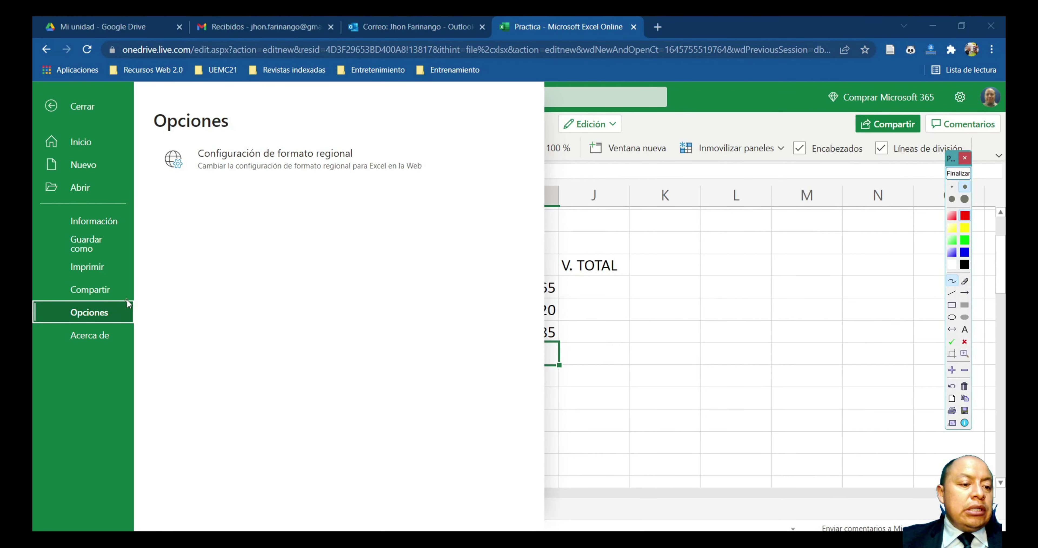
{"action": "left_click_drag", "start_coordinate": [127, 302], "coordinate": [99, 314]}
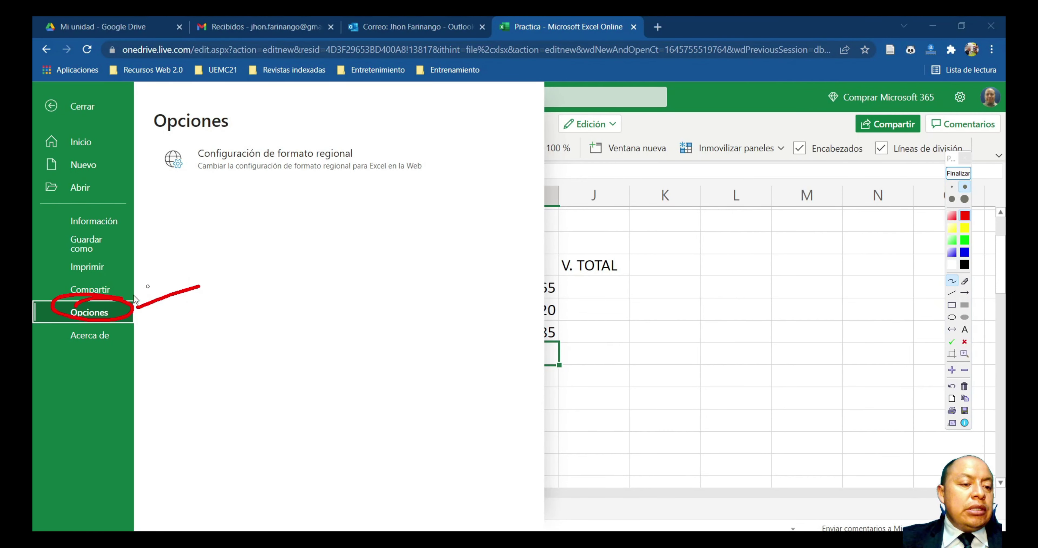
{"action": "left_click", "coordinate": [958, 173]}
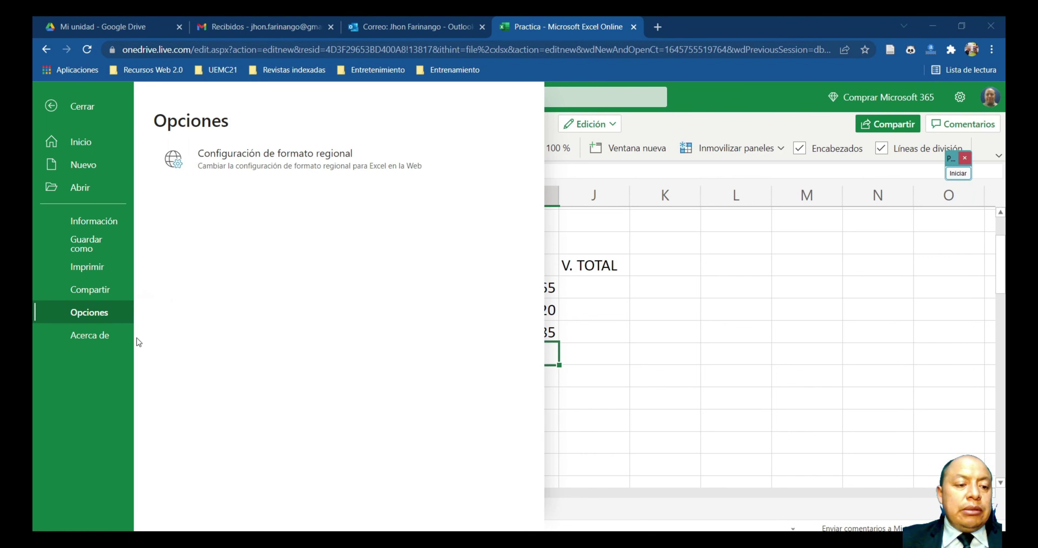
{"action": "left_click", "coordinate": [117, 321]}
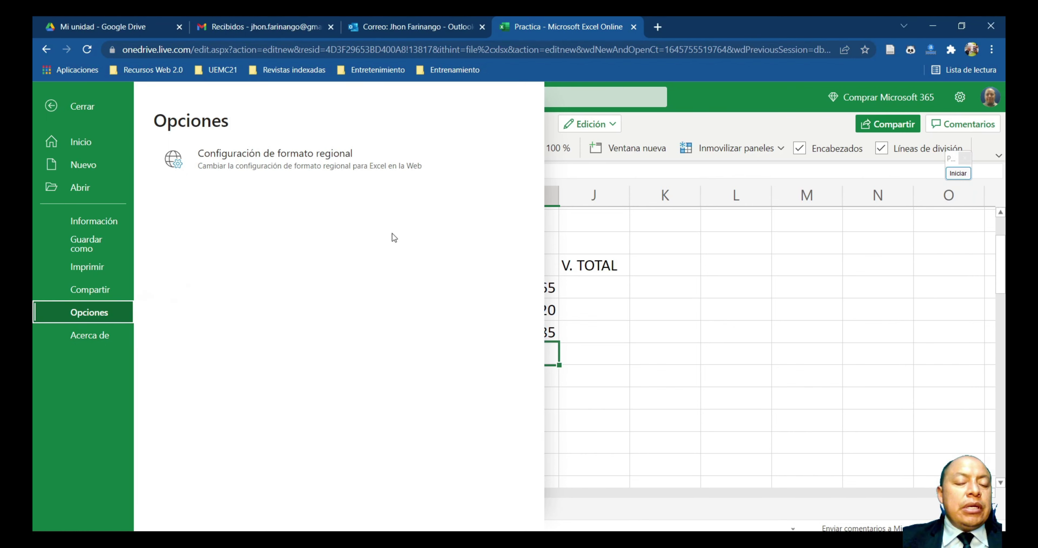
- Open Configuración de formato regional after marking it with an ink arrow
{"action": "left_click", "coordinate": [958, 173]}
{"action": "left_click_drag", "start_coordinate": [424, 156], "coordinate": [332, 134]}
{"action": "mouse_move", "coordinate": [194, 256]}
{"action": "left_mouse_down"}
{"action": "mouse_move", "coordinate": [240, 212]}
{"action": "mouse_move", "coordinate": [298, 229]}
{"action": "left_mouse_up"}
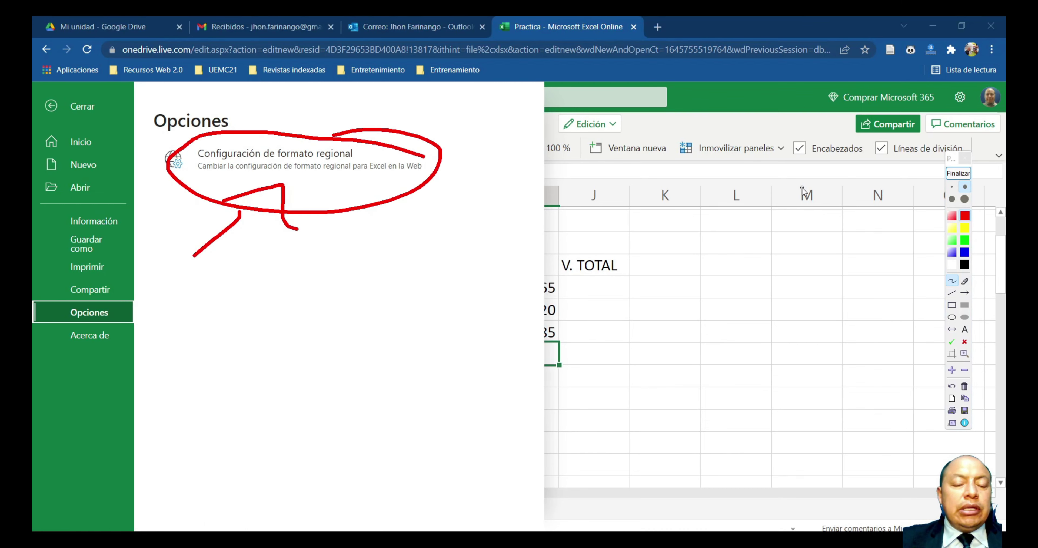
{"action": "left_click", "coordinate": [958, 173]}
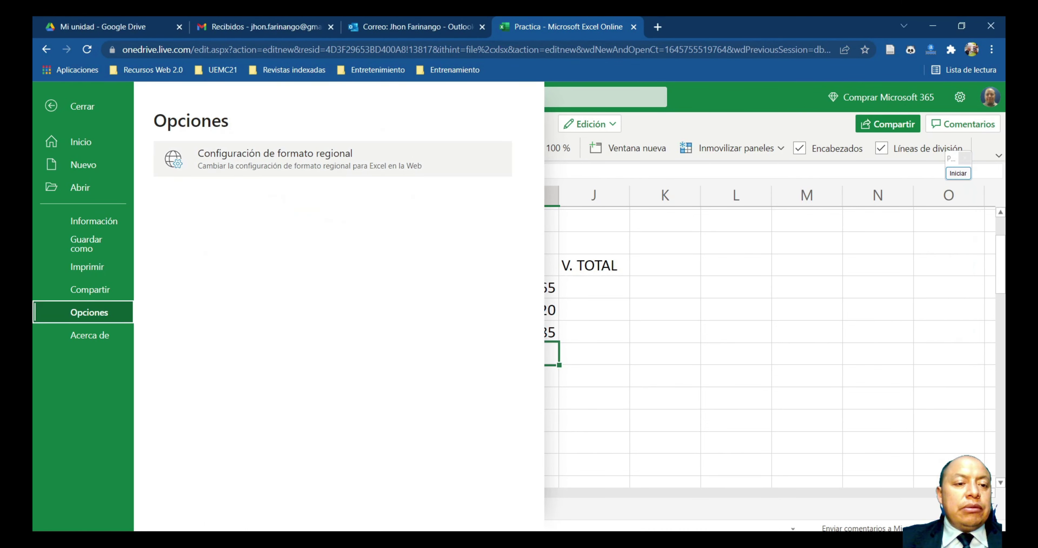
{"action": "left_click", "coordinate": [312, 174]}
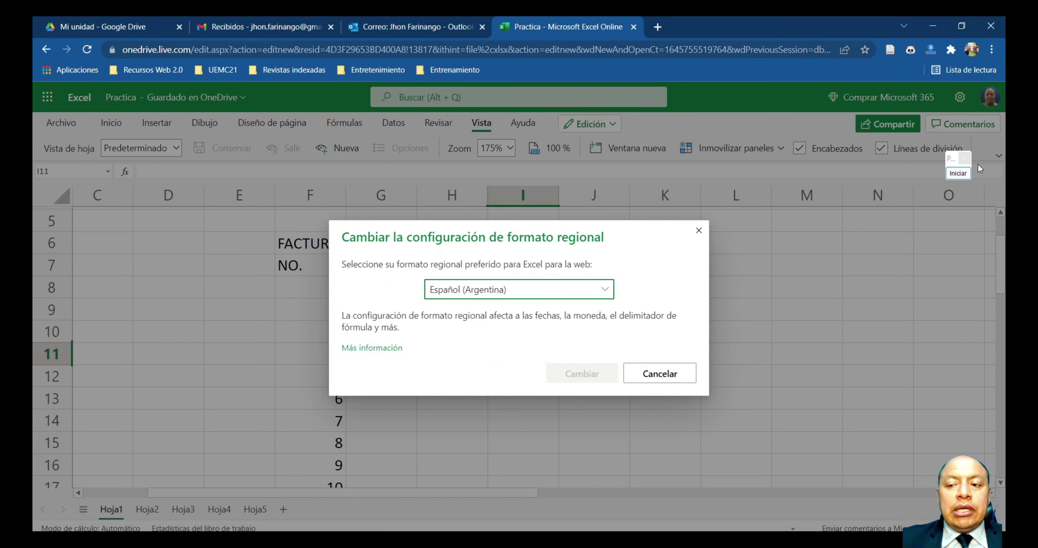
- Choose Español (Ecuador) from the regional format list
{"action": "left_click", "coordinate": [958, 174]}
{"action": "left_click_drag", "start_coordinate": [600, 277], "coordinate": [615, 261]}
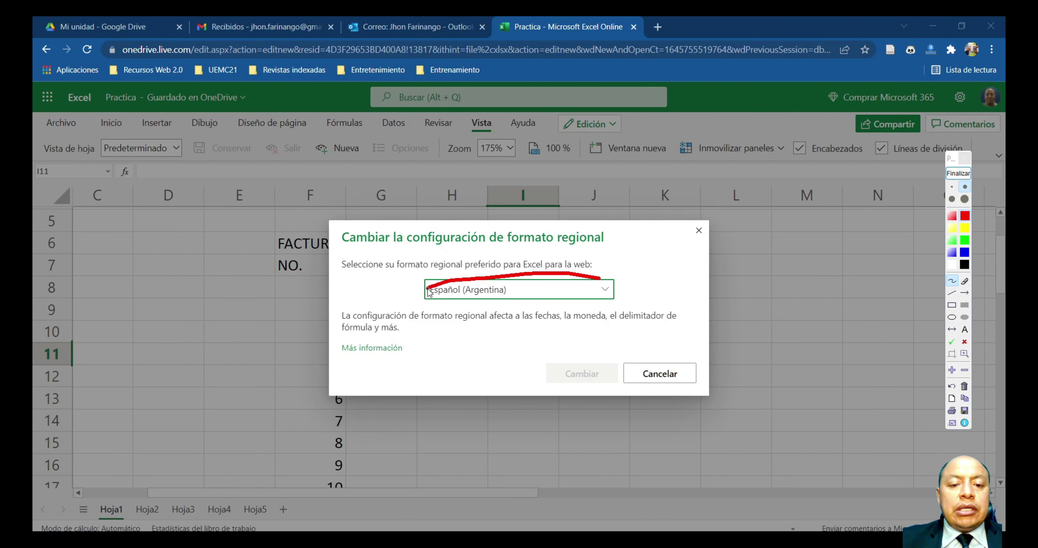
{"action": "left_click", "coordinate": [958, 173]}
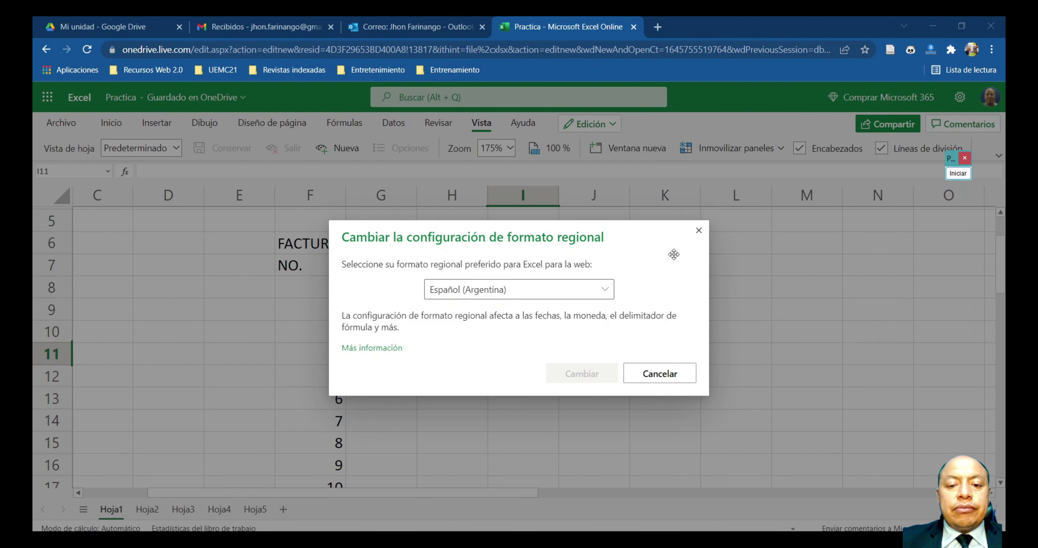
{"action": "left_click", "coordinate": [613, 289]}
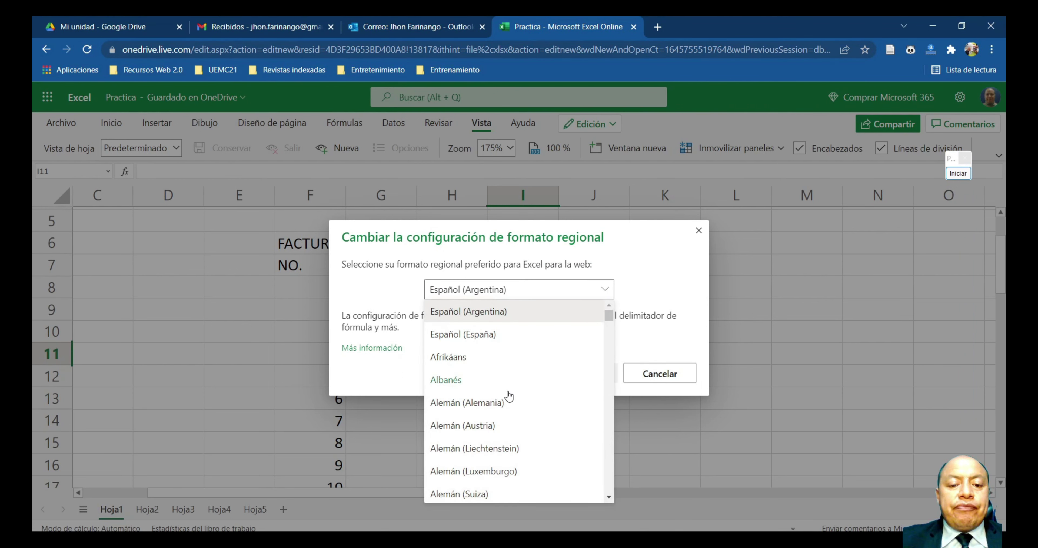
{"action": "scroll", "coordinate": [504, 404], "scroll_direction": "down", "scroll_amount": 1}
{"action": "scroll", "coordinate": [510, 403], "scroll_direction": "up", "scroll_amount": 1}
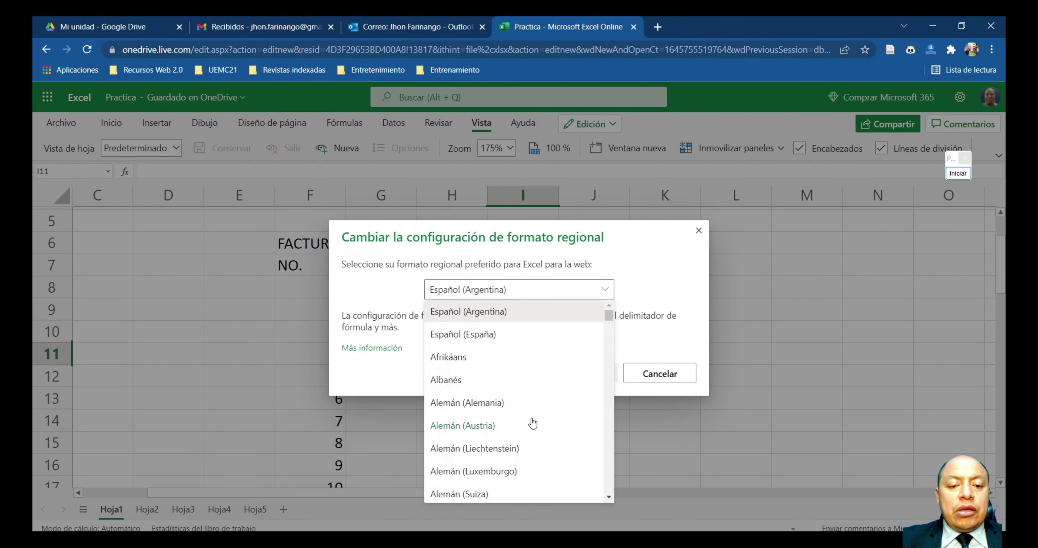
{"action": "scroll", "coordinate": [509, 403], "scroll_direction": "down", "scroll_amount": 1}
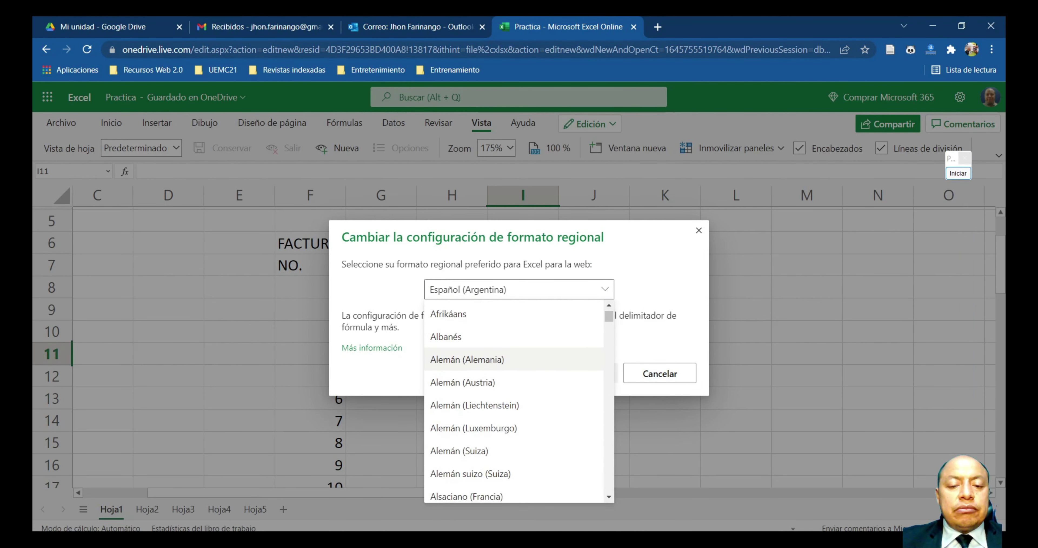
{"action": "scroll", "coordinate": [509, 375], "scroll_direction": "down", "scroll_amount": 1}
{"action": "scroll", "coordinate": [510, 374], "scroll_direction": "down", "scroll_amount": 2}
{"action": "scroll", "coordinate": [509, 375], "scroll_direction": "down", "scroll_amount": 3}
{"action": "scroll", "coordinate": [510, 393], "scroll_direction": "down", "scroll_amount": 3}
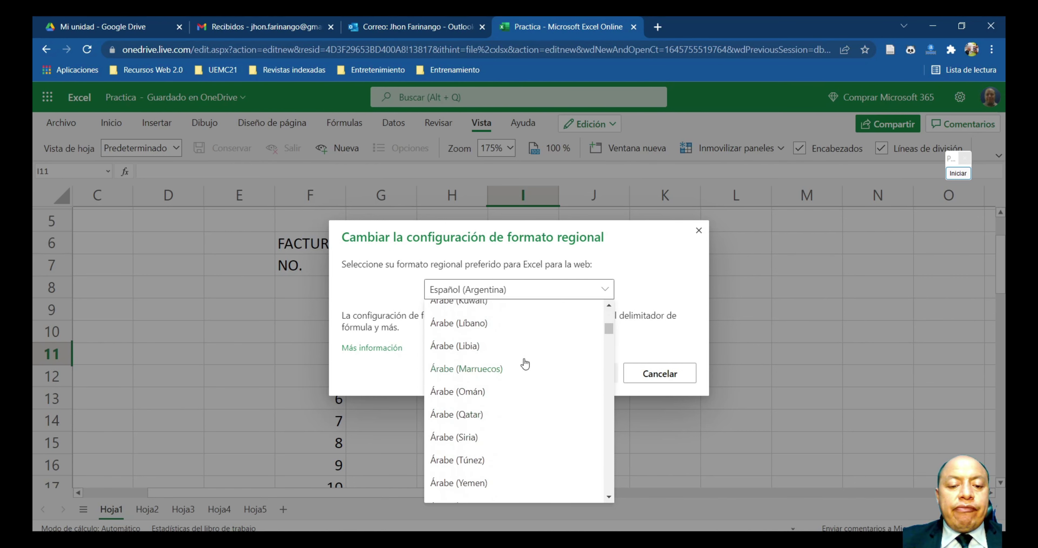
{"action": "scroll", "coordinate": [524, 363], "scroll_direction": "down", "scroll_amount": 5}
{"action": "scroll", "coordinate": [496, 431], "scroll_direction": "down", "scroll_amount": 3}
{"action": "scroll", "coordinate": [499, 403], "scroll_direction": "up", "scroll_amount": 1}
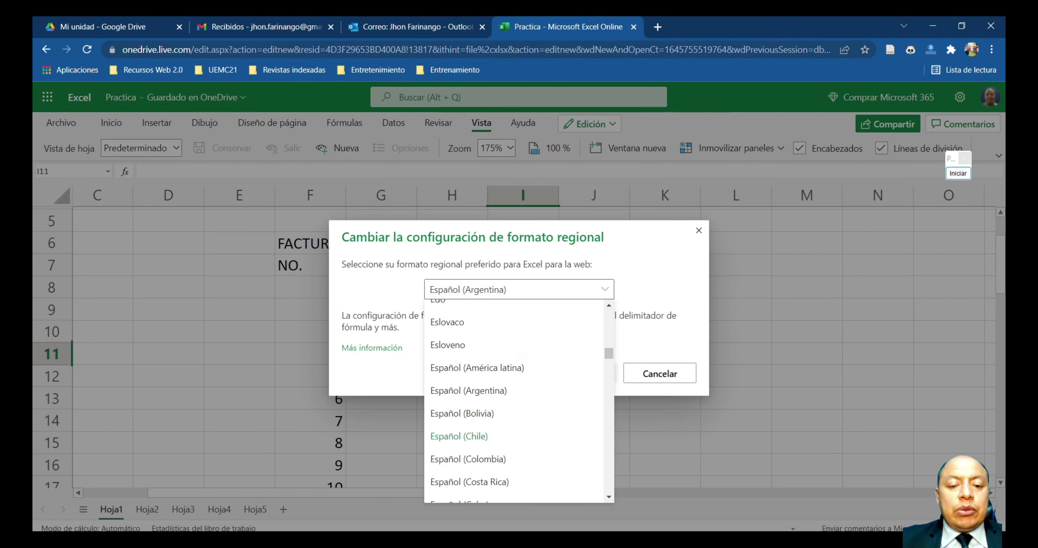
{"action": "scroll", "coordinate": [516, 403], "scroll_direction": "down", "scroll_amount": 1}
{"action": "scroll", "coordinate": [515, 403], "scroll_direction": "down", "scroll_amount": 1}
{"action": "scroll", "coordinate": [516, 403], "scroll_direction": "up", "scroll_amount": 2}
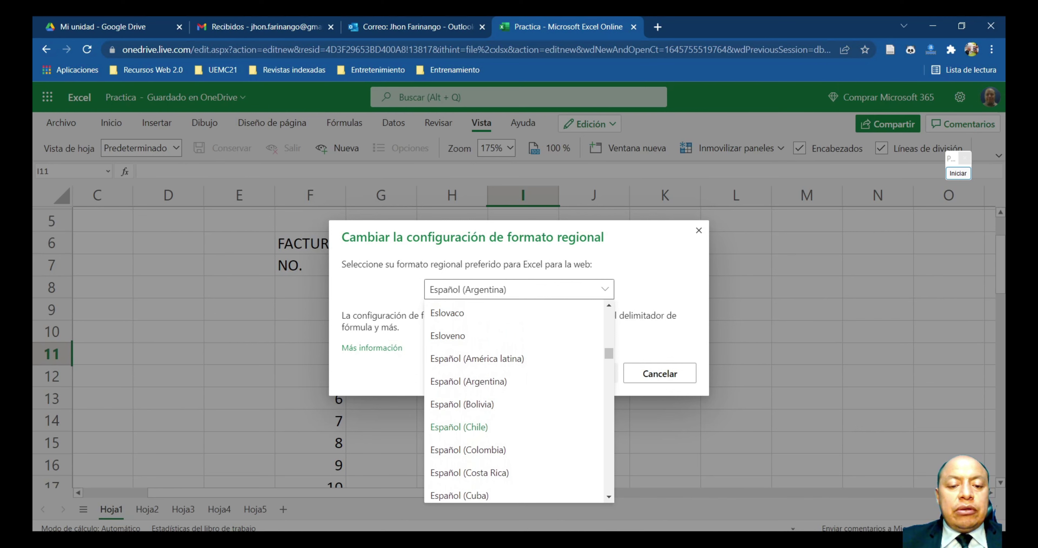
{"action": "scroll", "coordinate": [516, 403], "scroll_direction": "down", "scroll_amount": 2}
{"action": "scroll", "coordinate": [515, 403], "scroll_direction": "down", "scroll_amount": 1}
{"action": "scroll", "coordinate": [520, 399], "scroll_direction": "down", "scroll_amount": 3}
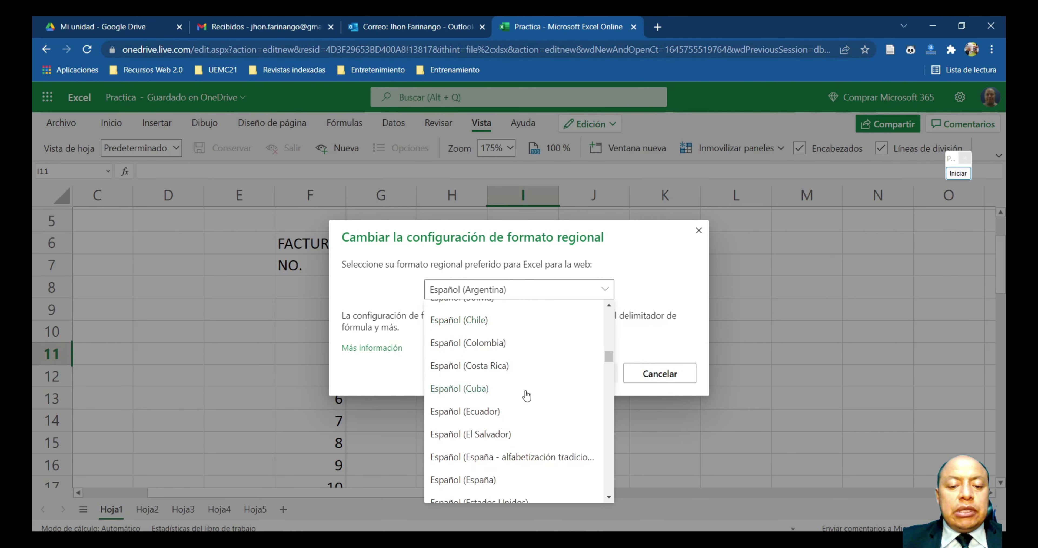
{"action": "left_click", "coordinate": [495, 411]}
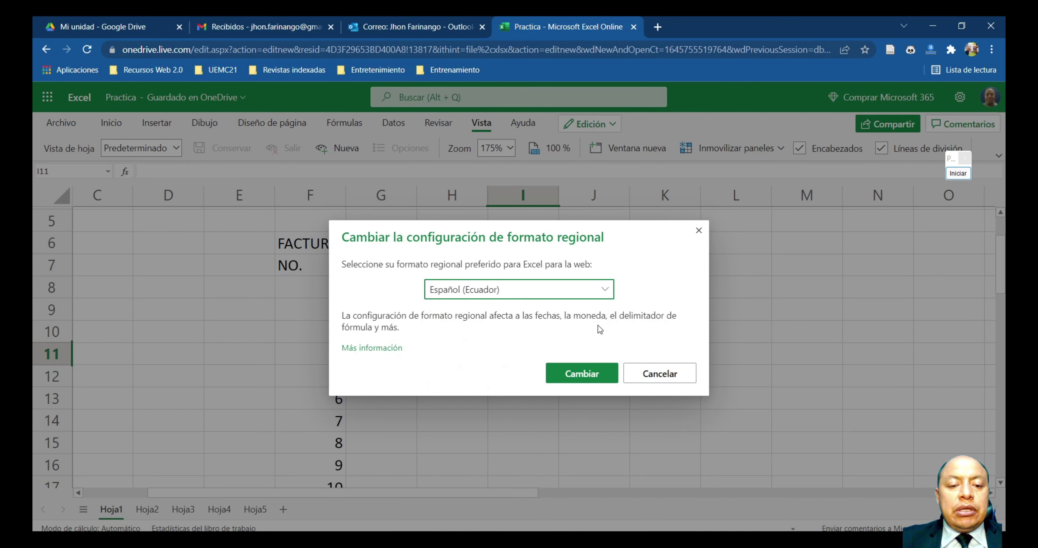
- Apply the Español (Ecuador) regional format with Cambiar so the workbook reloads
{"action": "left_click", "coordinate": [951, 175]}
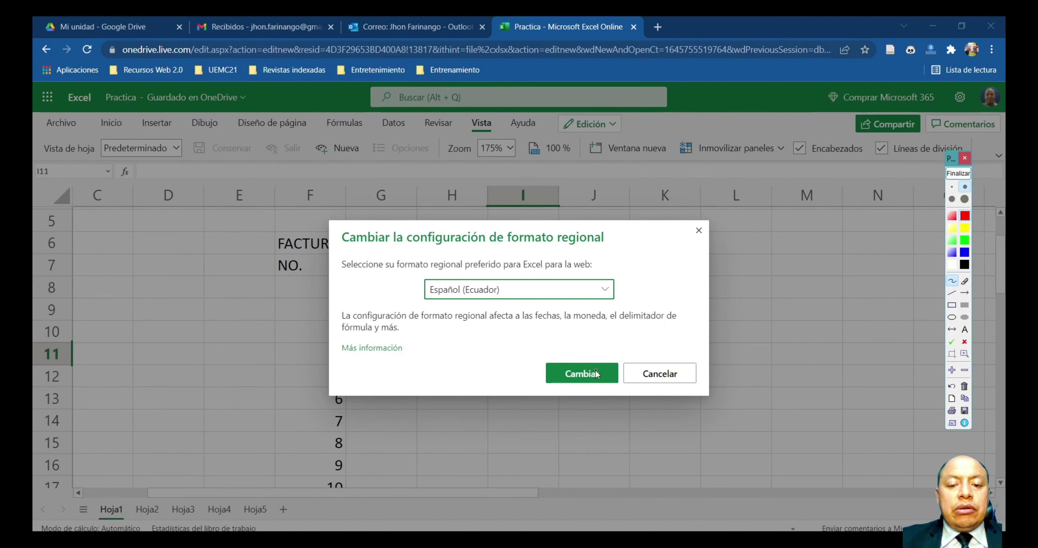
{"action": "left_click_drag", "start_coordinate": [600, 340], "coordinate": [574, 355]}
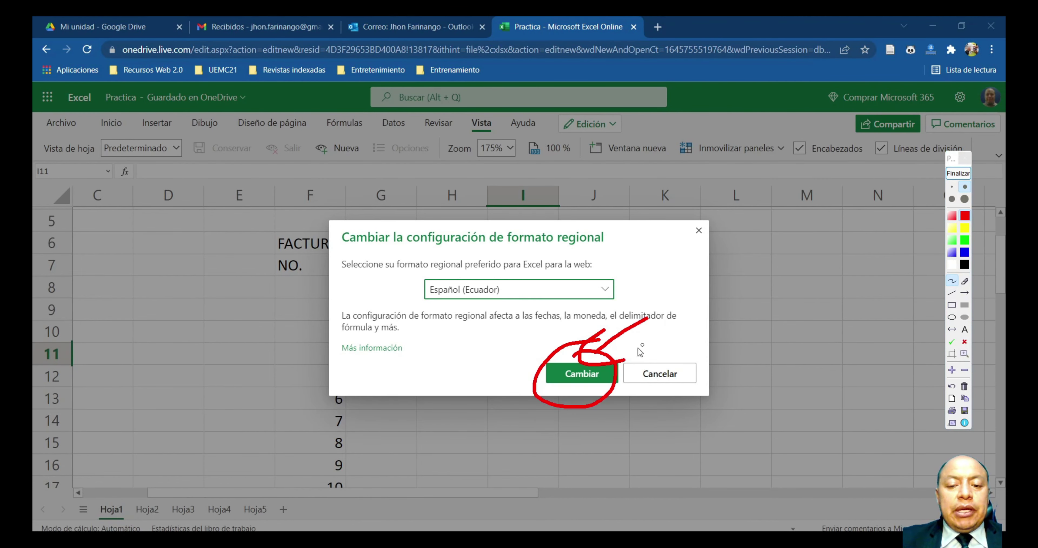
{"action": "left_click", "coordinate": [957, 174]}
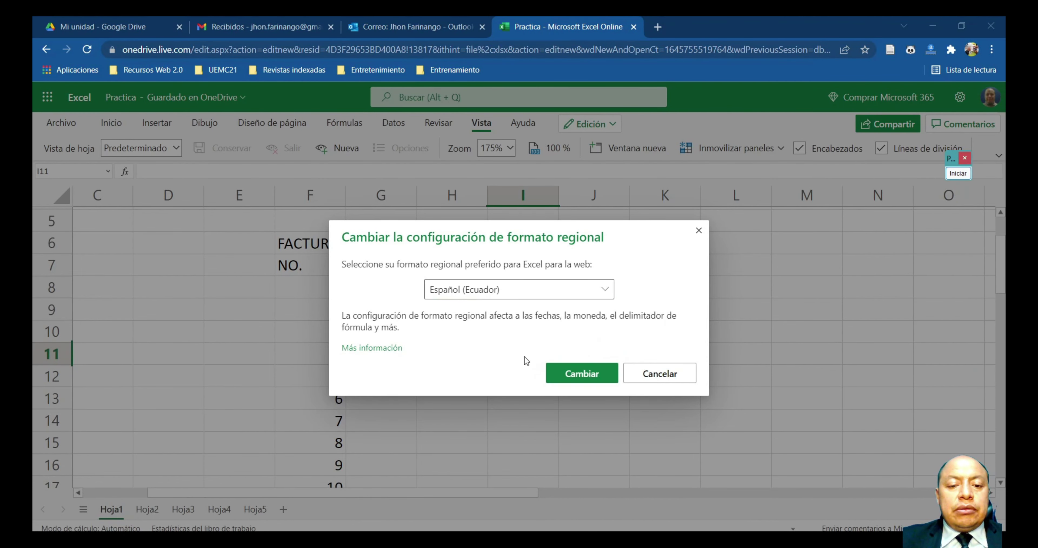
{"action": "left_click", "coordinate": [581, 373]}
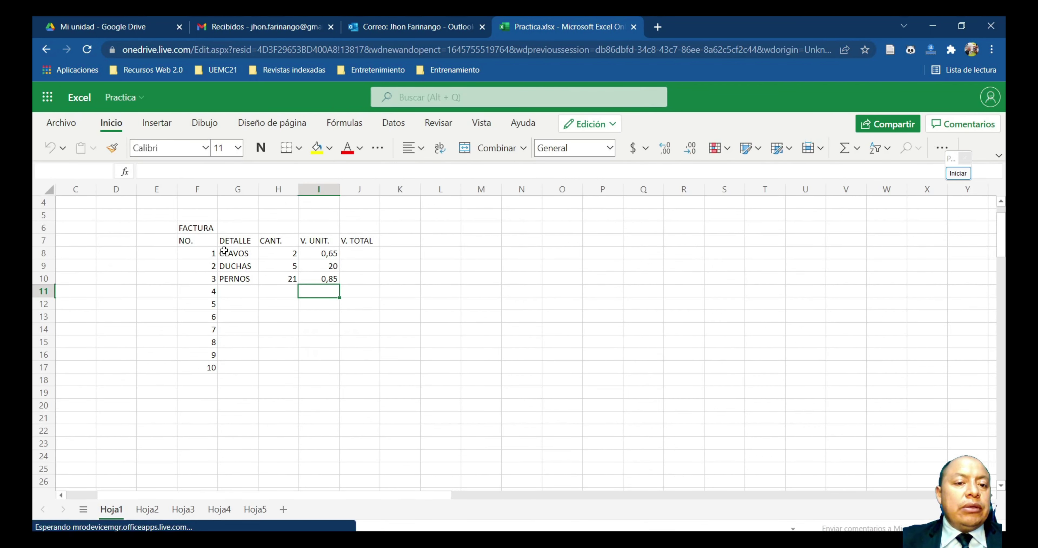
- Zoom the sheet to 175% from the Vista tab and select J8 in V. TOTAL
{"action": "left_click", "coordinate": [485, 127]}
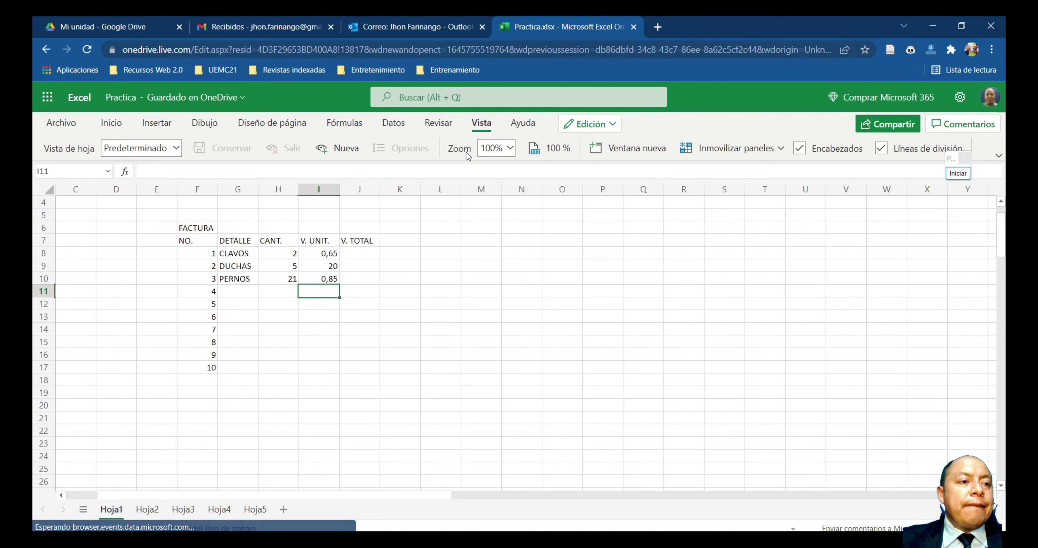
{"action": "left_click", "coordinate": [509, 149]}
{"action": "left_click", "coordinate": [508, 286]}
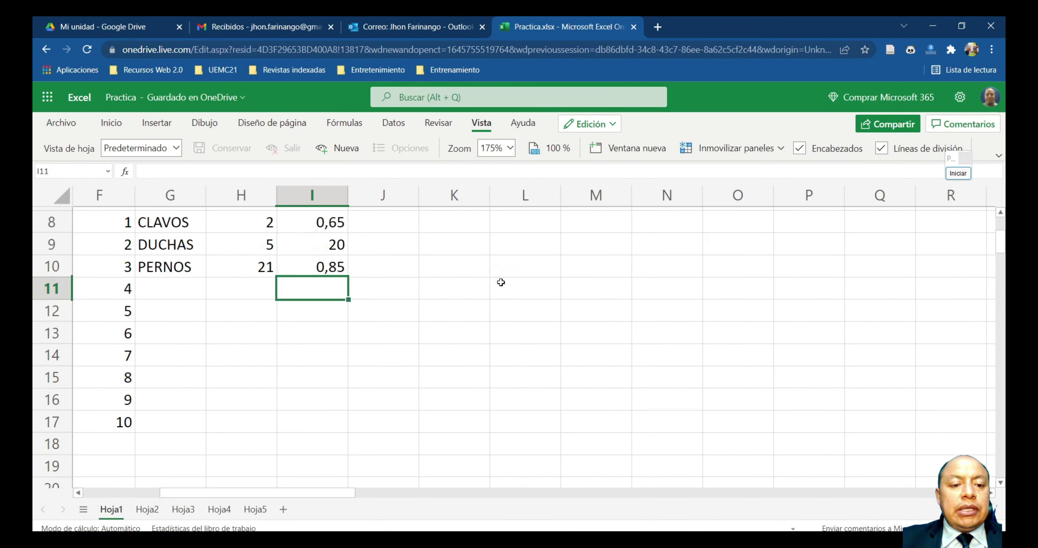
{"action": "scroll", "coordinate": [371, 314], "scroll_direction": "left", "scroll_amount": 3}
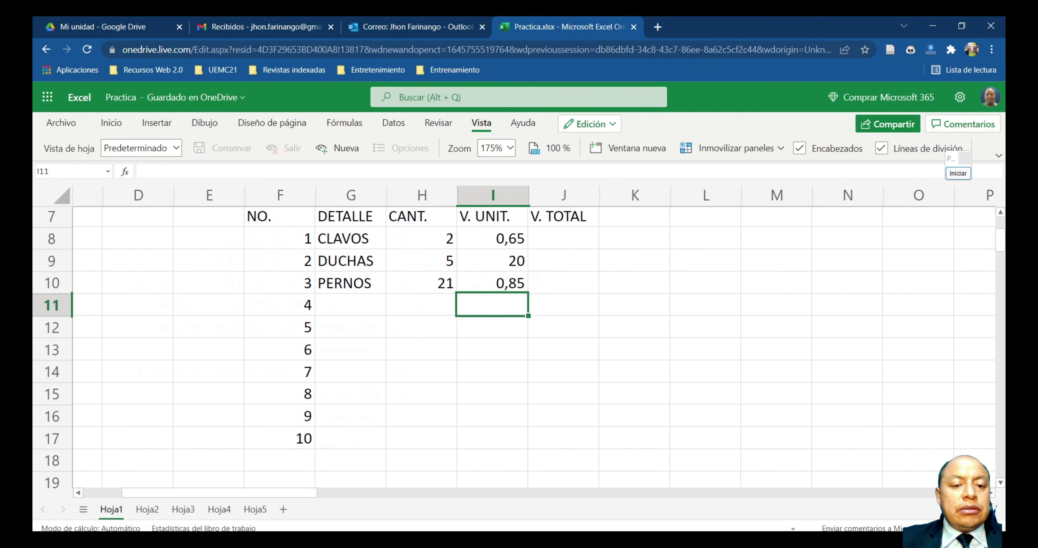
{"action": "scroll", "coordinate": [458, 382], "scroll_direction": "up", "scroll_amount": 1}
{"action": "left_click", "coordinate": [563, 327]}
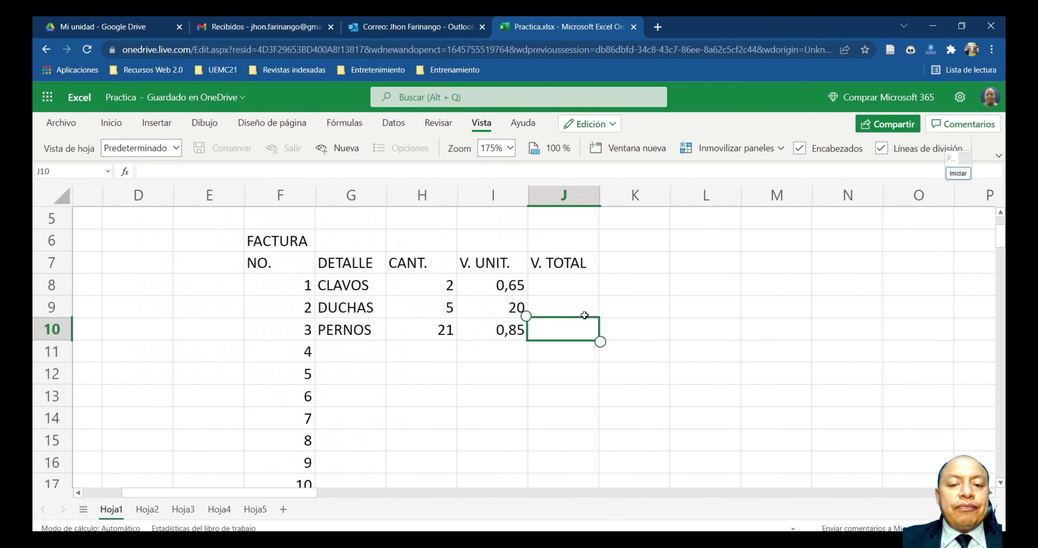
{"action": "left_click", "coordinate": [562, 285]}
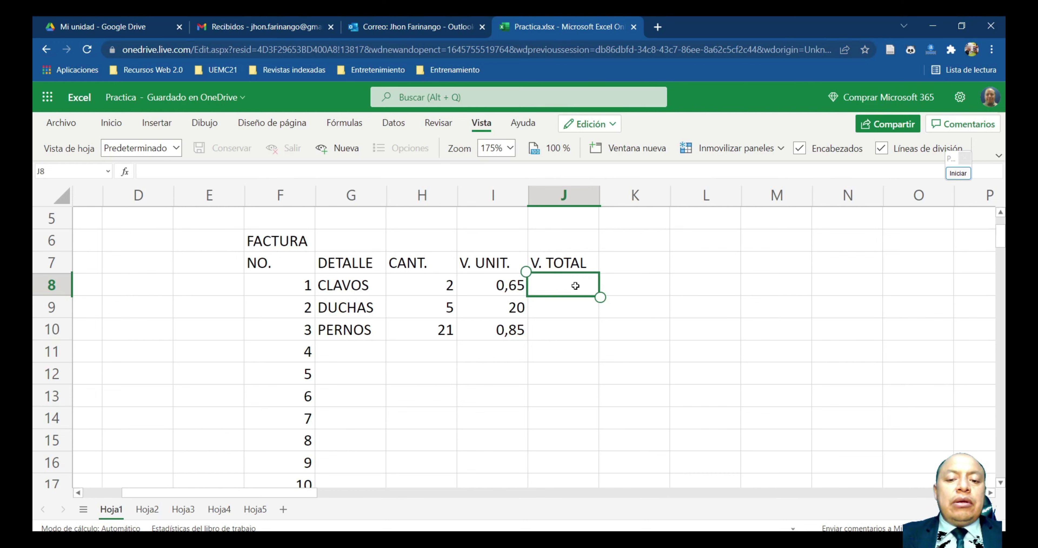
{"action": "left_click", "coordinate": [958, 174]}
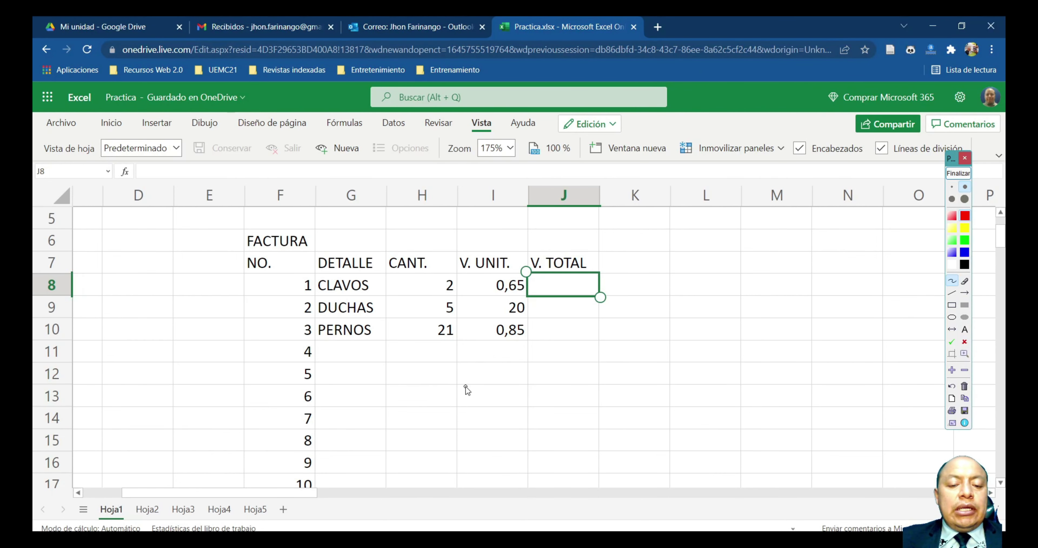
{"action": "left_click_drag", "start_coordinate": [392, 368], "coordinate": [457, 363]}
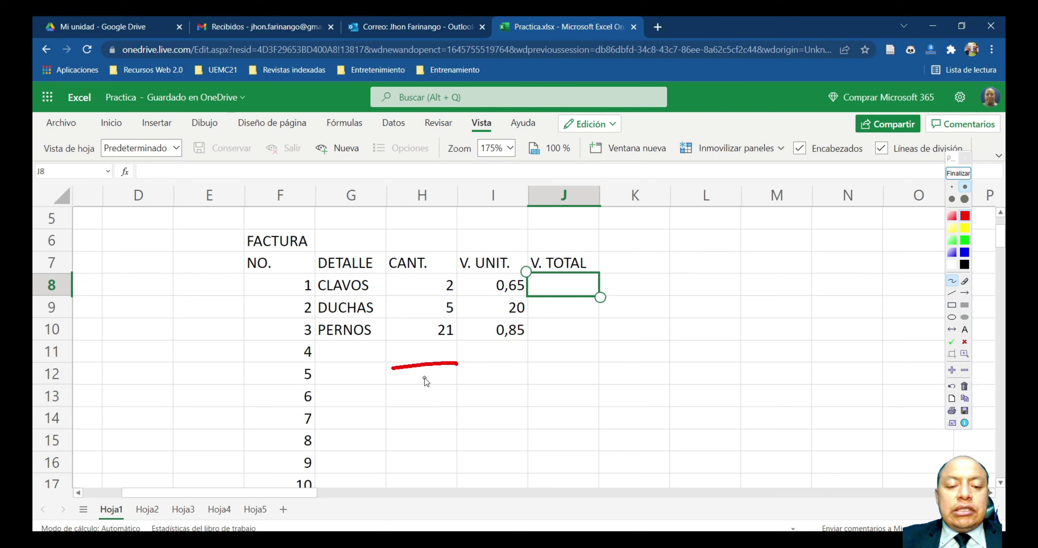
{"action": "mouse_move", "coordinate": [396, 391]}
{"action": "left_mouse_down"}
{"action": "mouse_move", "coordinate": [453, 392]}
{"action": "mouse_move", "coordinate": [490, 349]}
{"action": "left_mouse_up"}
{"action": "left_click_drag", "start_coordinate": [465, 379], "coordinate": [493, 374]}
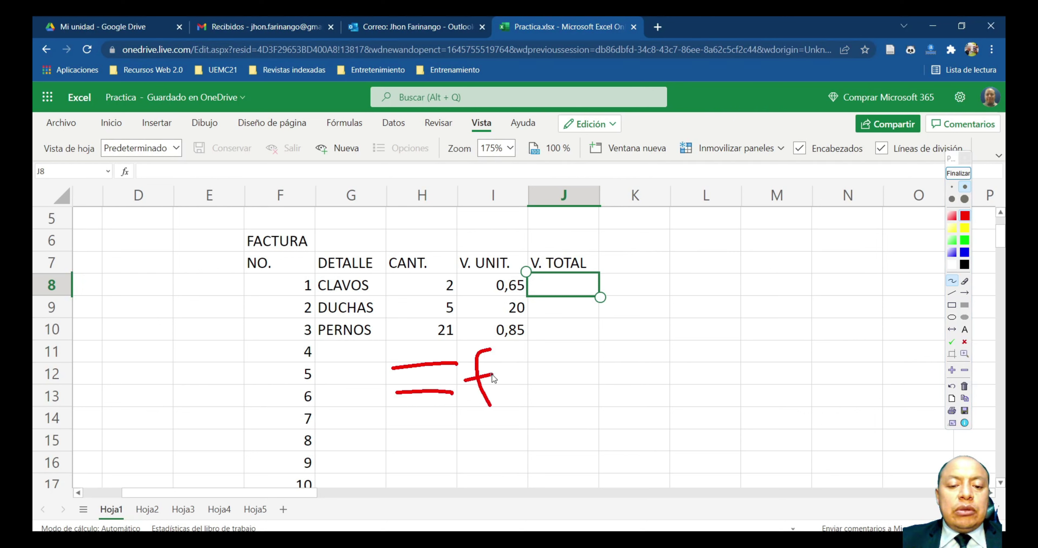
{"action": "left_click_drag", "start_coordinate": [607, 361], "coordinate": [601, 389]}
{"action": "left_click_drag", "start_coordinate": [630, 349], "coordinate": [602, 397]}
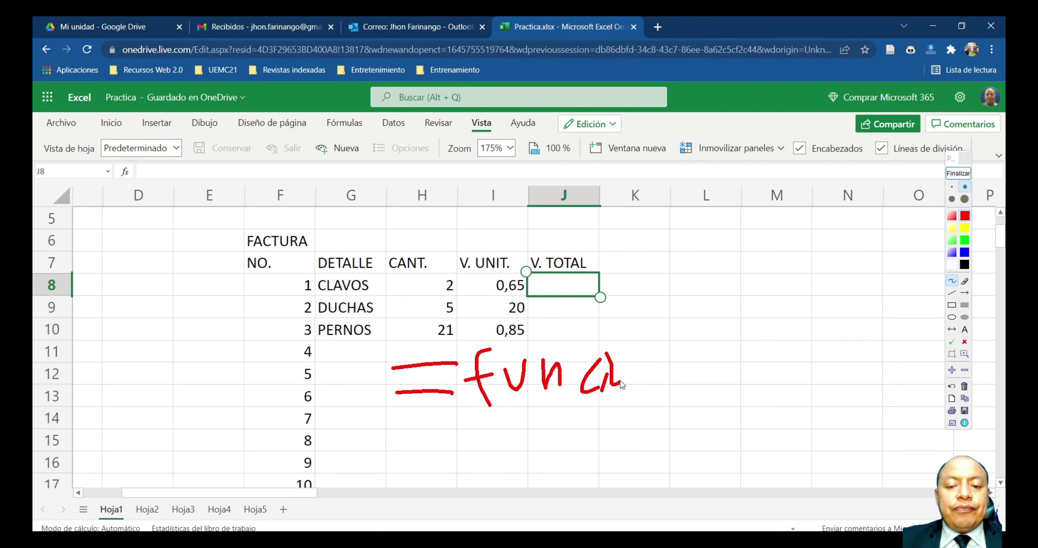
{"action": "left_click", "coordinate": [633, 371]}
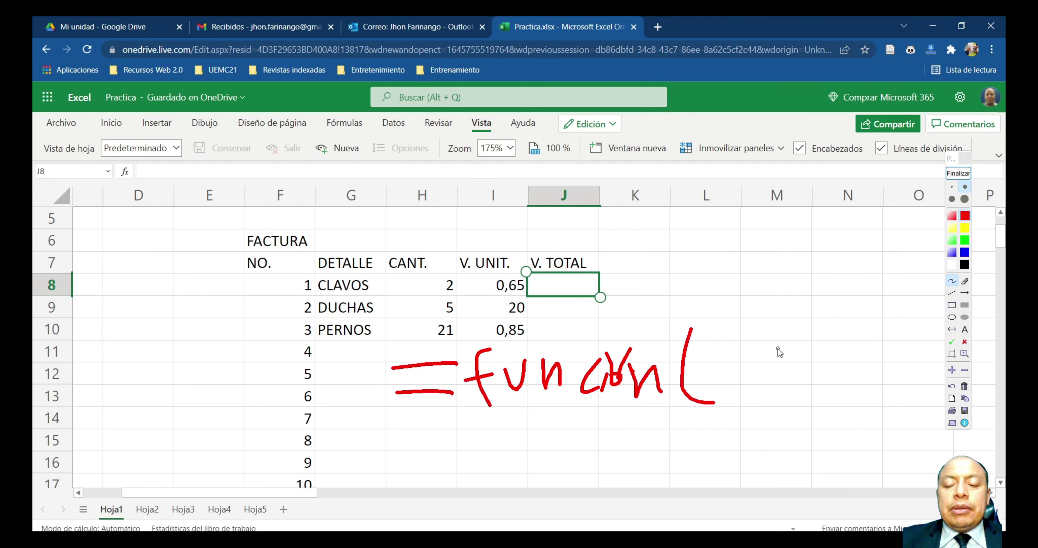
{"action": "mouse_move", "coordinate": [727, 341]}
{"action": "left_mouse_down"}
{"action": "mouse_move", "coordinate": [715, 390]}
{"action": "mouse_move", "coordinate": [748, 385]}
{"action": "left_mouse_up"}
{"action": "left_click_drag", "start_coordinate": [763, 340], "coordinate": [766, 385]}
{"action": "mouse_move", "coordinate": [795, 337]}
{"action": "left_mouse_down"}
{"action": "mouse_move", "coordinate": [780, 389]}
{"action": "mouse_move", "coordinate": [848, 368]}
{"action": "left_mouse_up"}
{"action": "left_click_drag", "start_coordinate": [842, 314], "coordinate": [853, 390]}
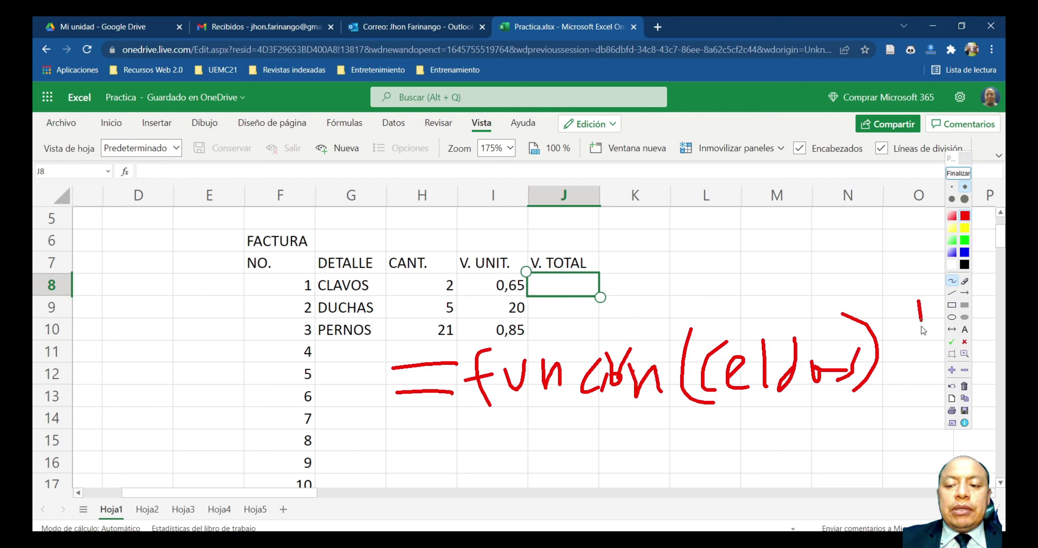
{"action": "mouse_move", "coordinate": [921, 326]}
{"action": "left_mouse_down"}
{"action": "mouse_move", "coordinate": [896, 368]}
{"action": "mouse_move", "coordinate": [906, 384]}
{"action": "left_mouse_up"}
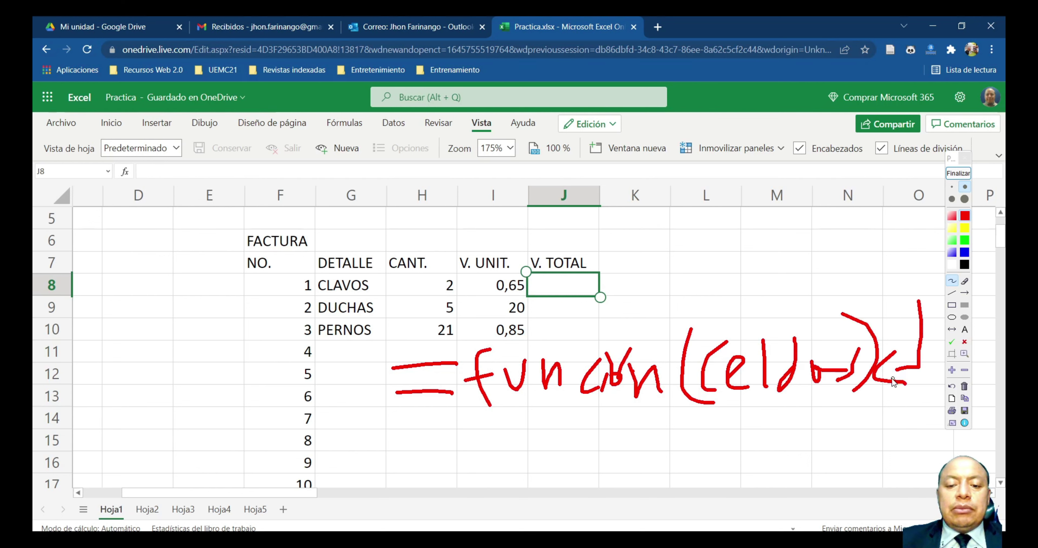
{"action": "left_click", "coordinate": [955, 174]}
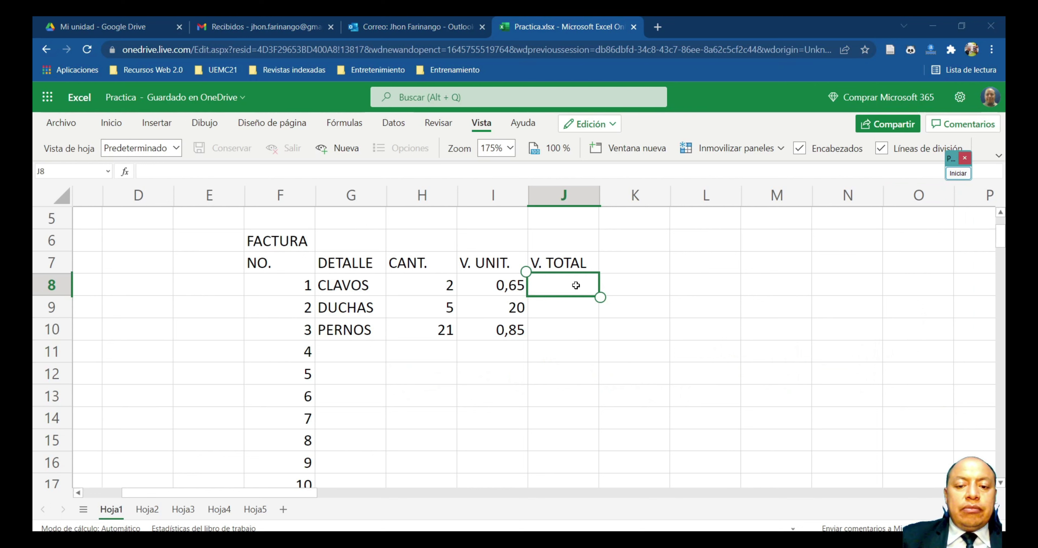
- Build the formula =H8*I8 in J8 for the CLAVOS total
{"action": "type", "text": "="}
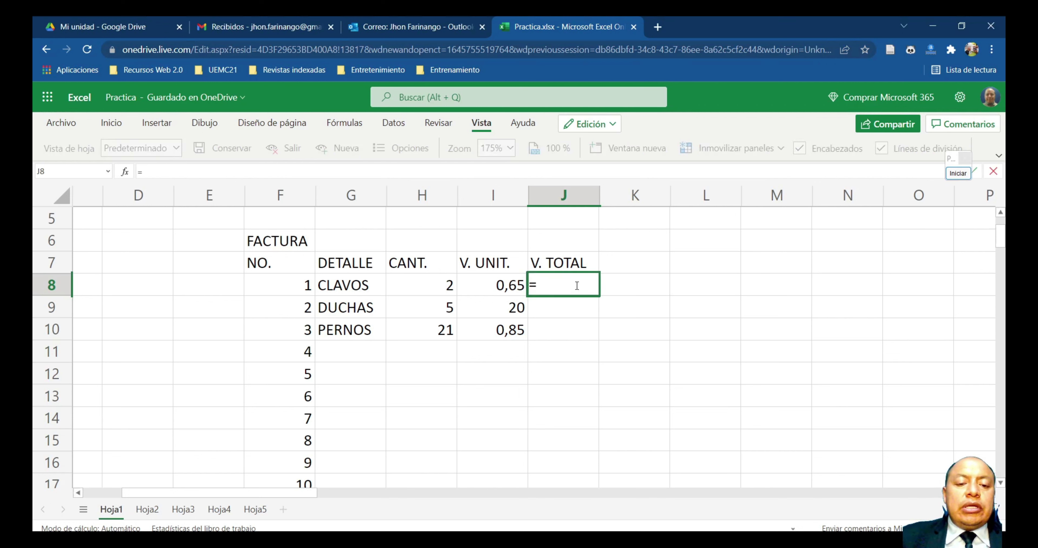
{"action": "left_click", "coordinate": [420, 290]}
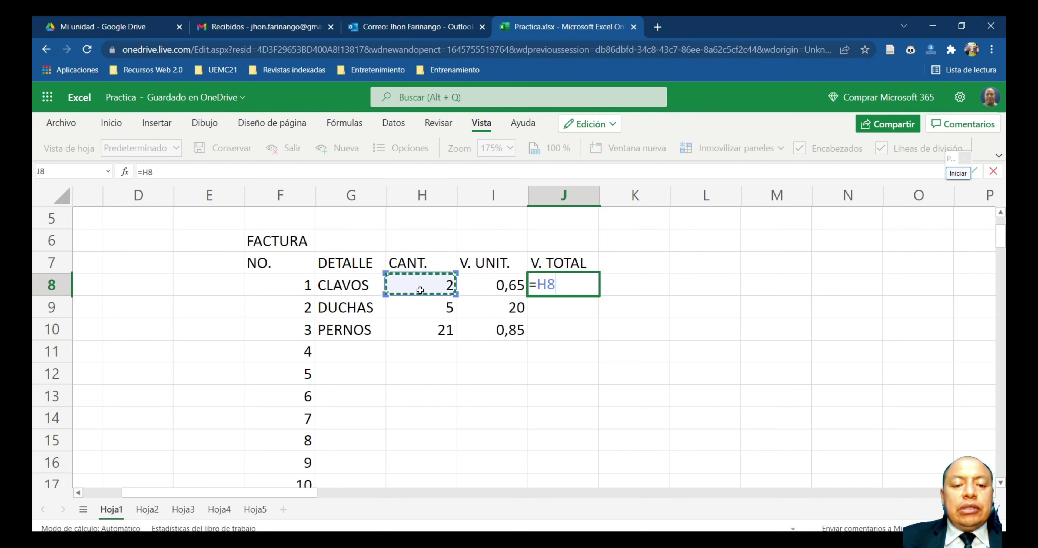
{"action": "type", "text": "*"}
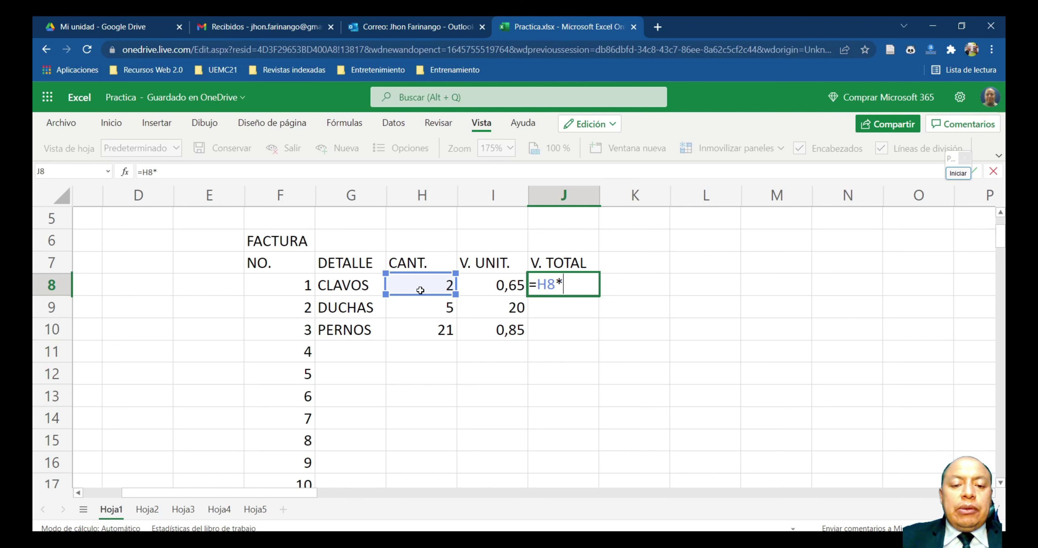
{"action": "left_click", "coordinate": [497, 289]}
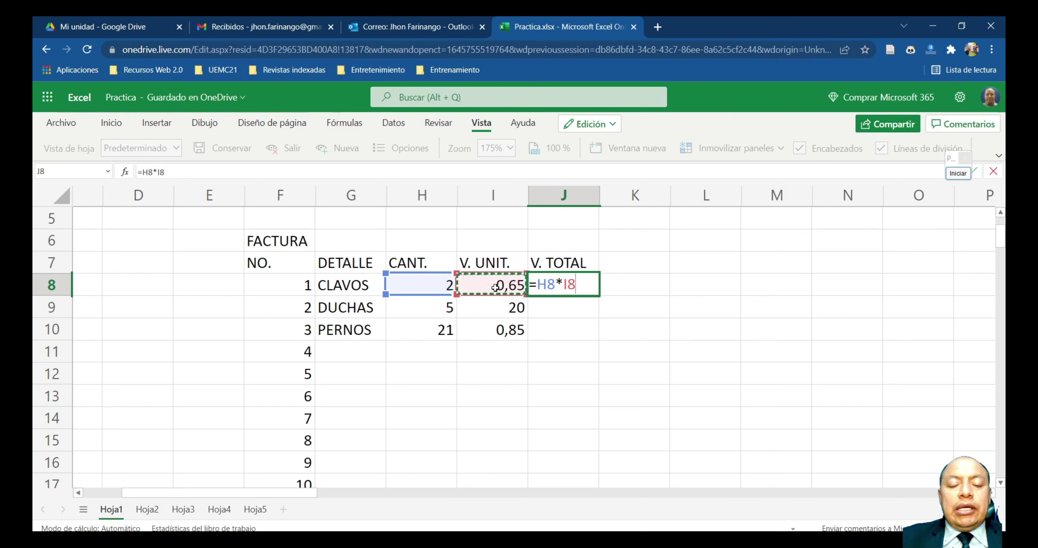
- Commit =H8*I8 in J8, then test it with CLAVOS quantity 12 and unit price 5
{"action": "key", "text": "Return"}
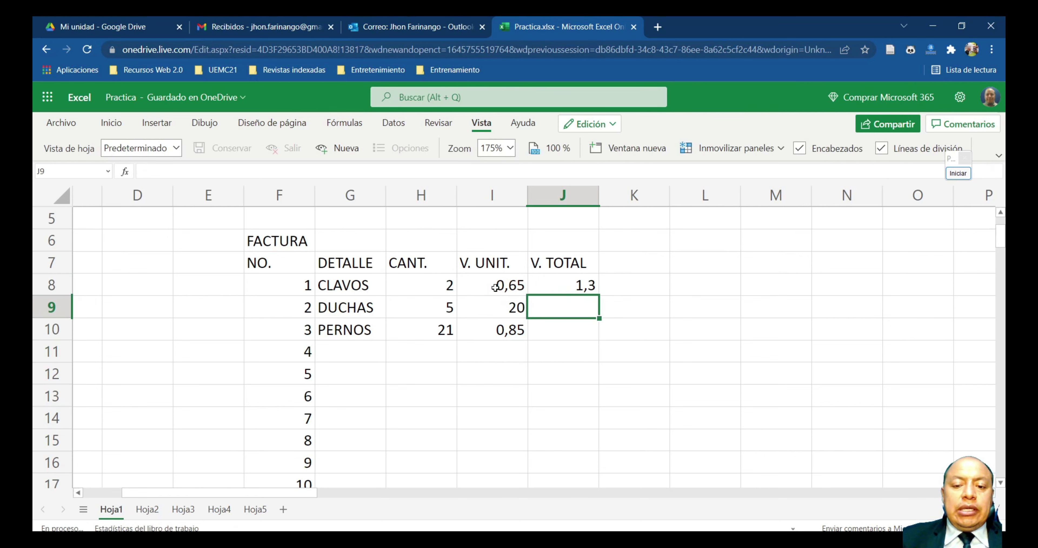
{"action": "key", "text": "Up"}
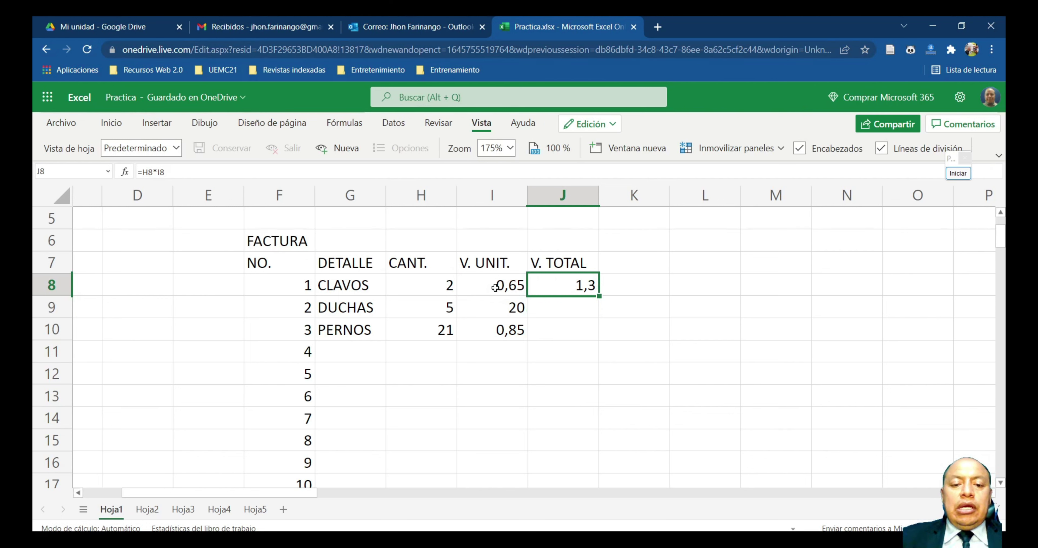
{"action": "key", "text": "Left"}
{"action": "key", "text": "Left"}
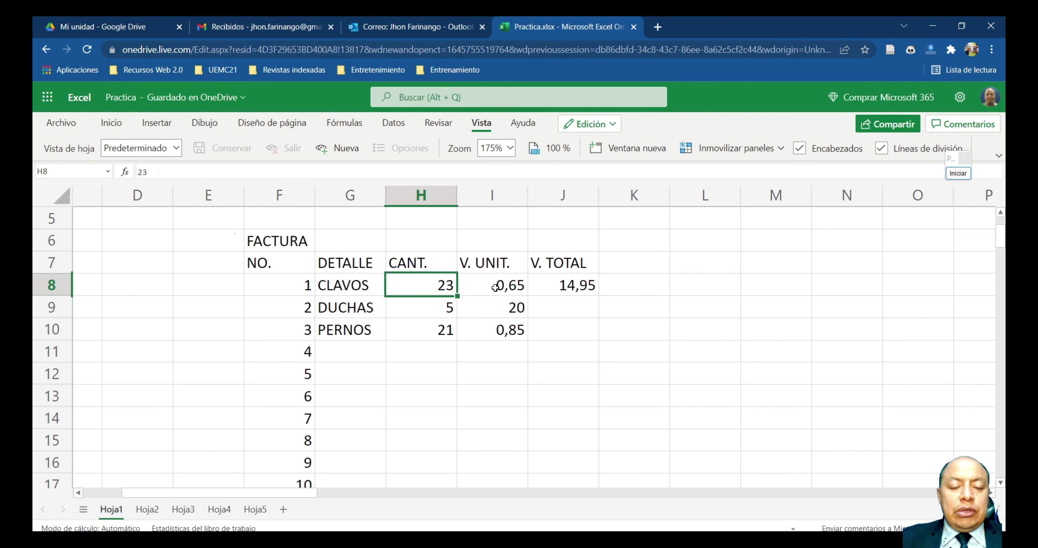
{"action": "type", "text": "12"}
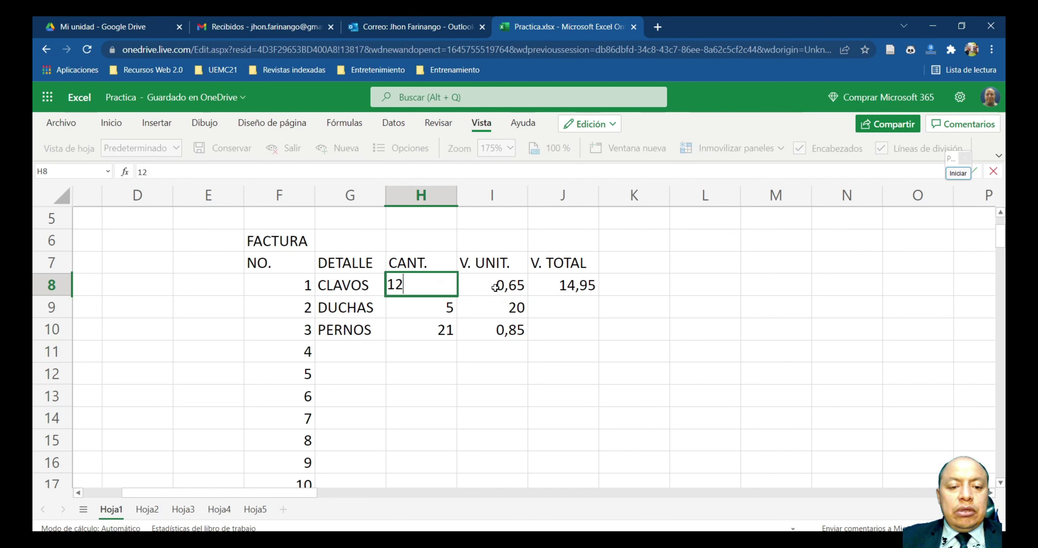
{"action": "key", "text": "Tab"}
{"action": "key", "text": "Right"}
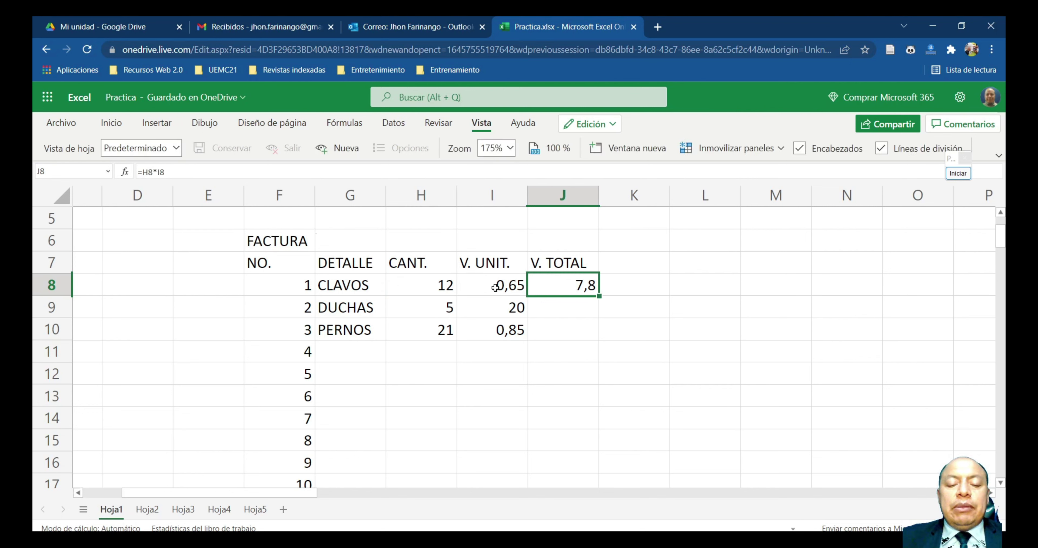
{"action": "key", "text": "Left"}
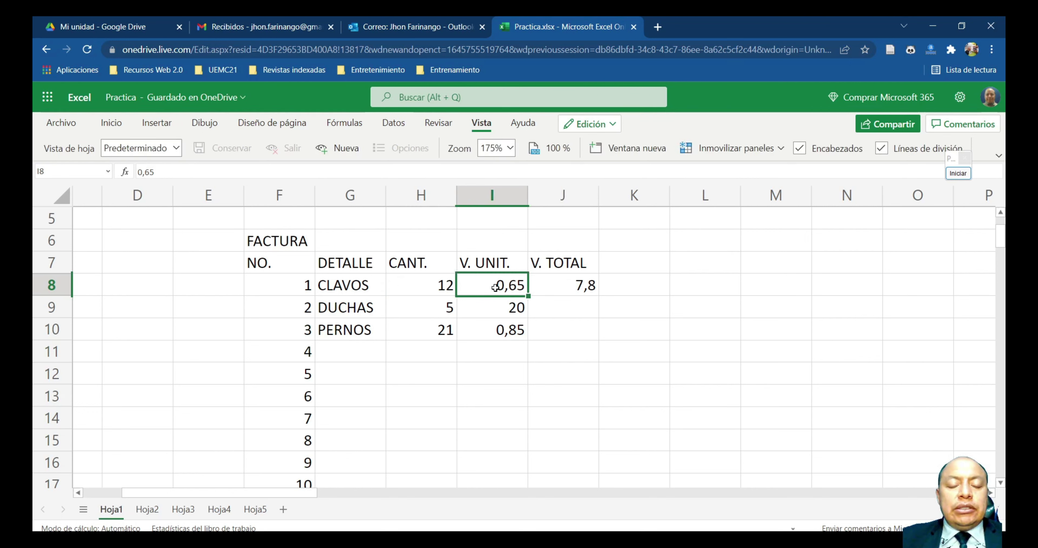
{"action": "type", "text": "5"}
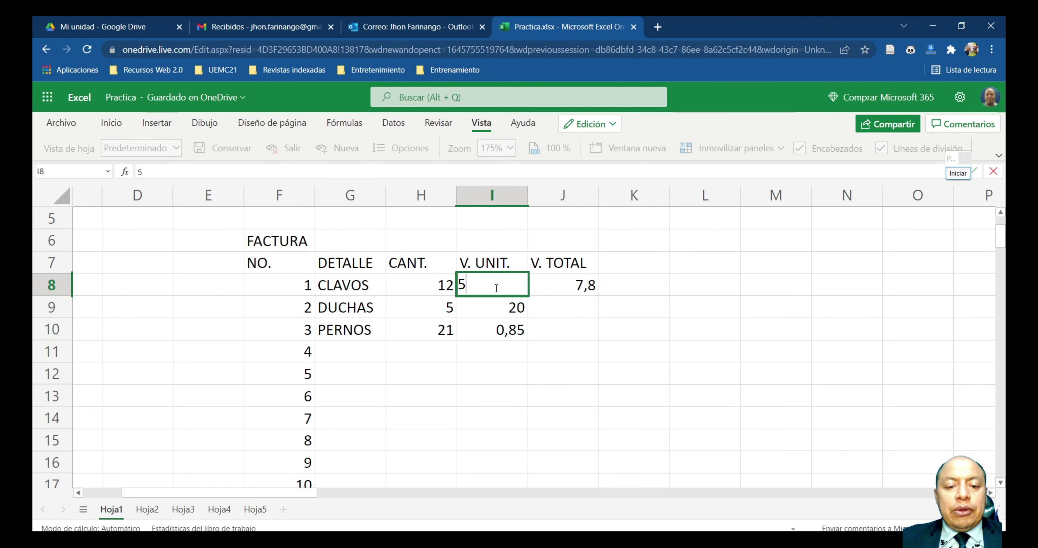
{"action": "key", "text": "Tab"}
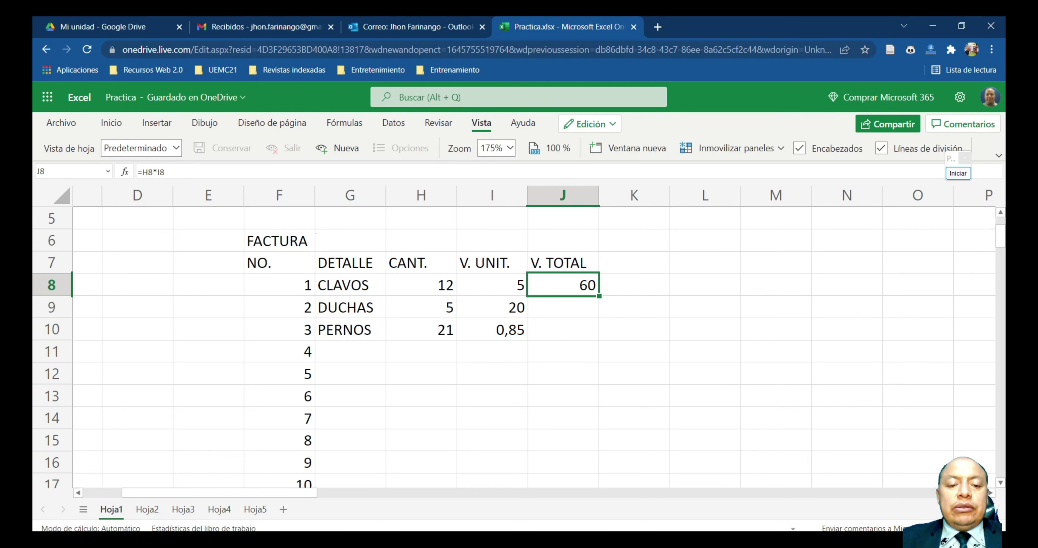
- Retype the I8 unit price as 0,9 with a comma decimal to clear #¡VALOR!
{"action": "left_click", "coordinate": [492, 285]}
{"action": "type", "text": "0."}
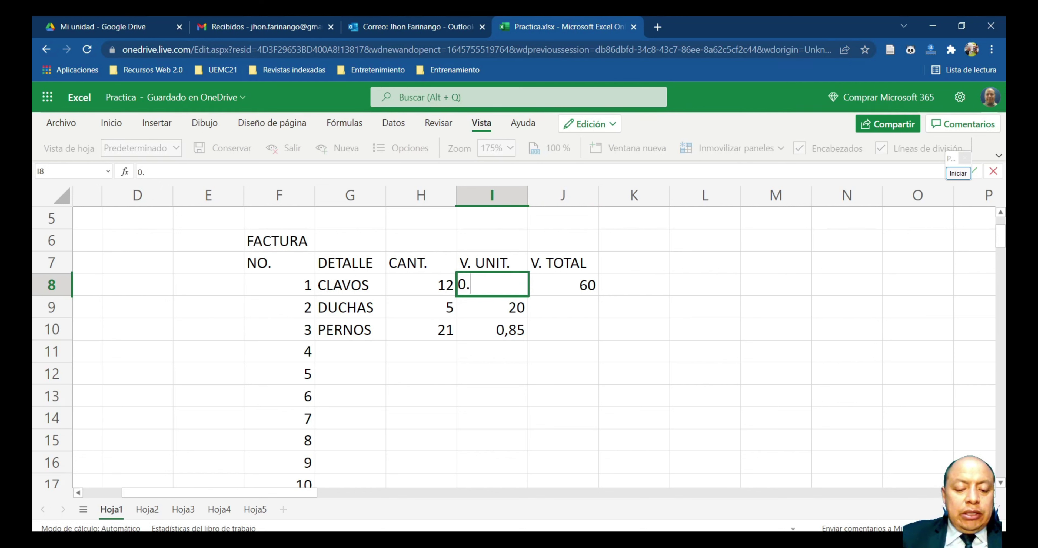
{"action": "type", "text": "9"}
{"action": "key", "text": "Tab"}
{"action": "key", "text": "Left"}
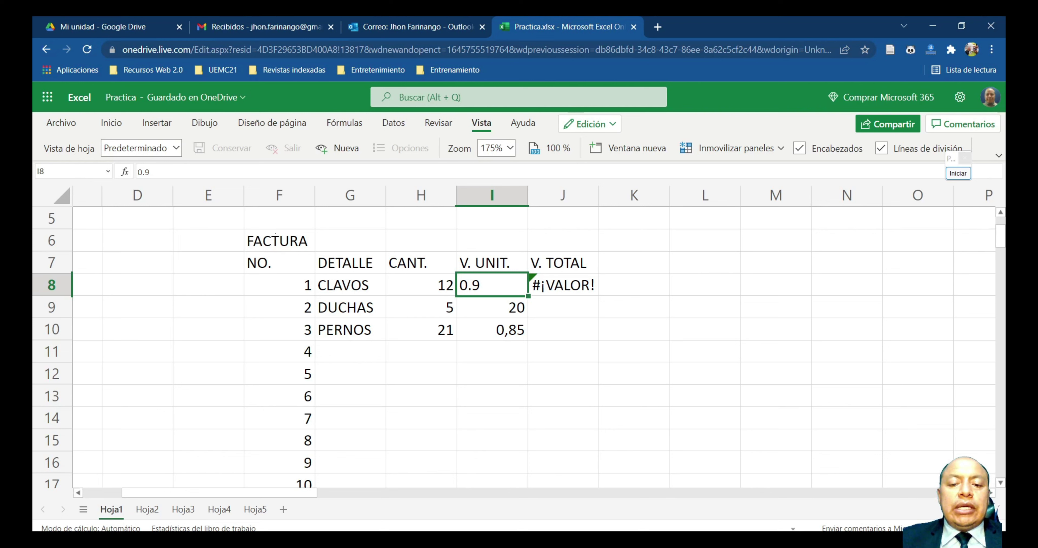
{"action": "left_click", "coordinate": [563, 284]}
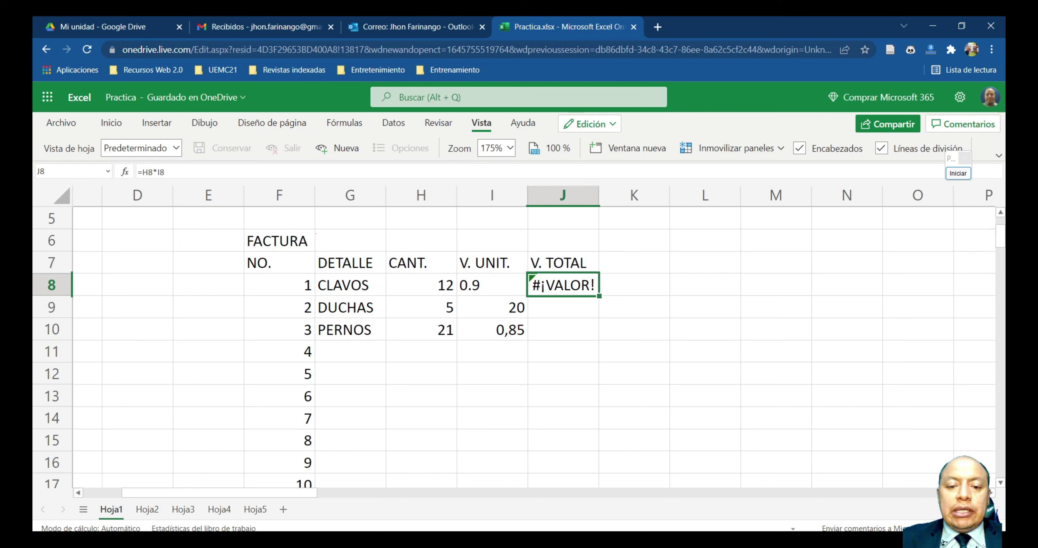
{"action": "left_click", "coordinate": [492, 285]}
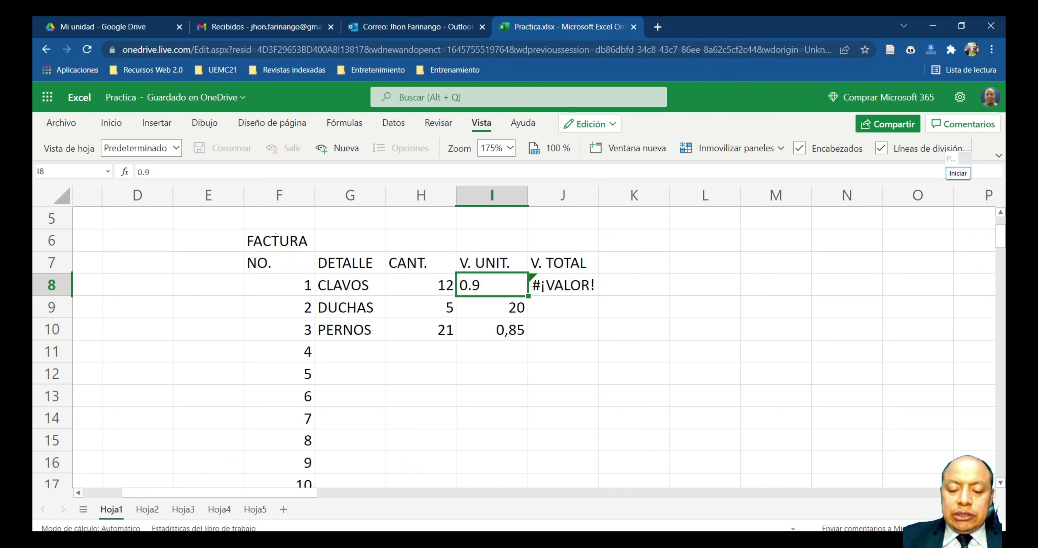
{"action": "type", "text": "0,"}
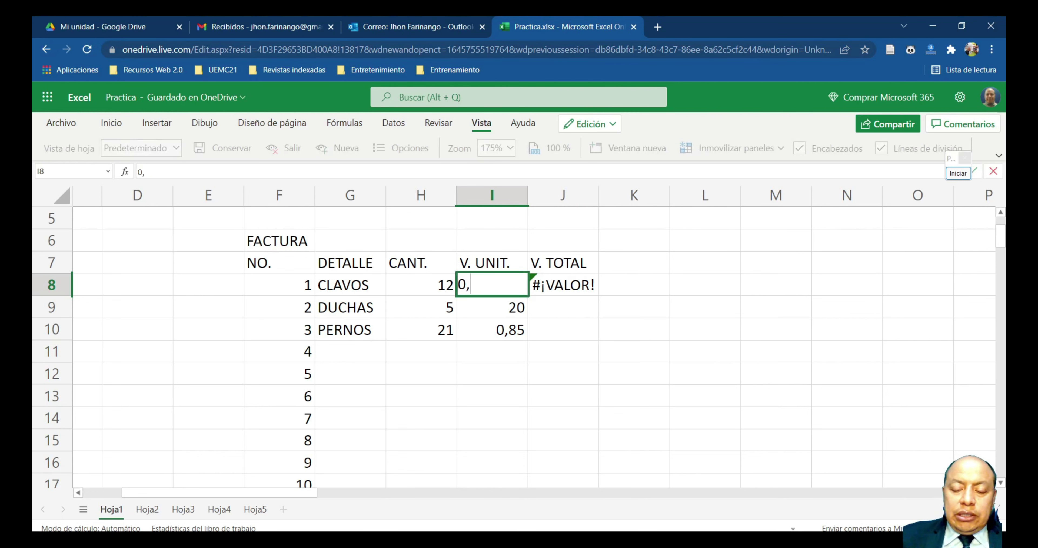
{"action": "left_click", "coordinate": [563, 285]}
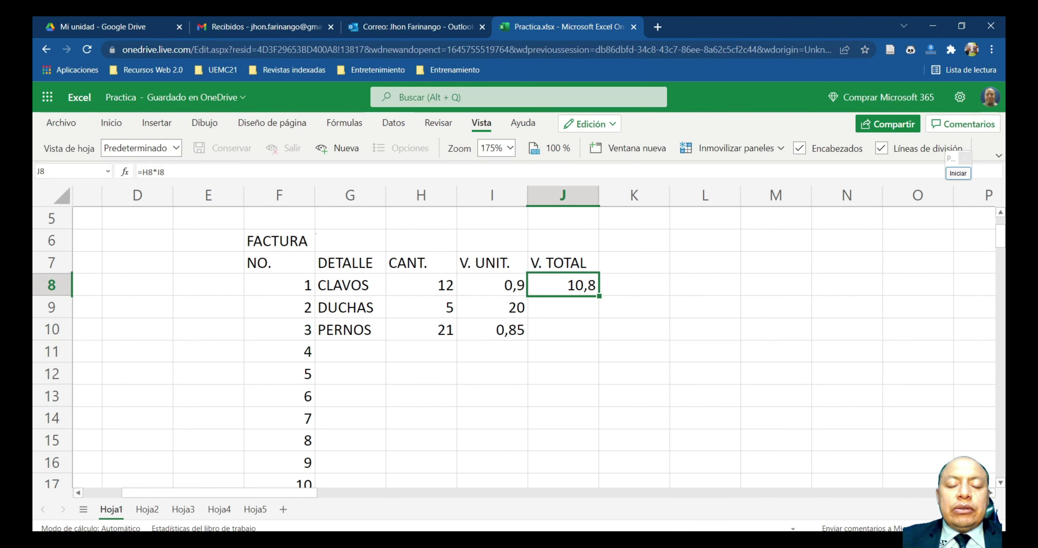
{"action": "left_click", "coordinate": [563, 475]}
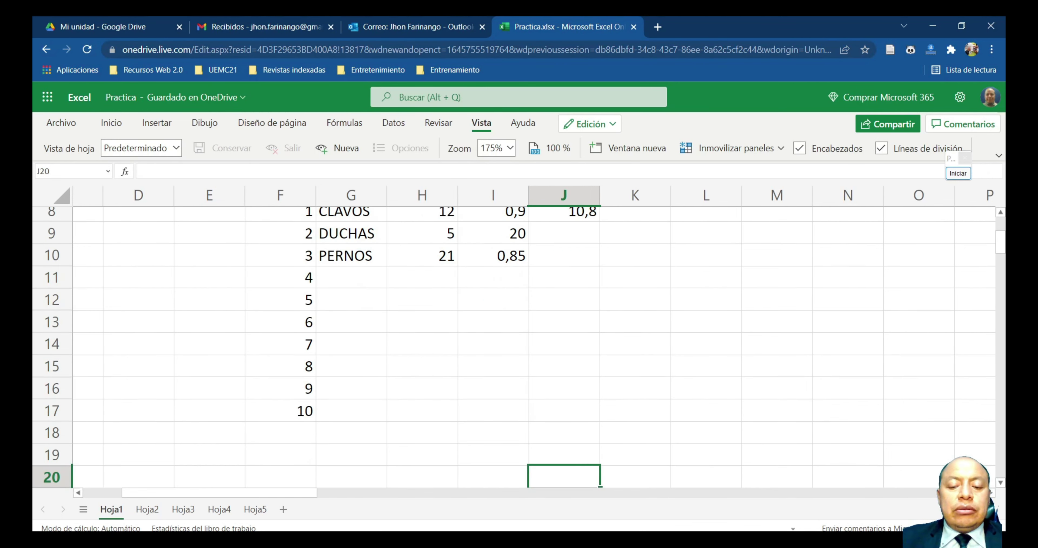
{"action": "key", "text": "Up"}
{"action": "key", "text": "Up"}
{"action": "key", "text": "Up"}
{"action": "key", "text": "Up"}
{"action": "key", "text": "Up"}
{"action": "key", "text": "Up"}
{"action": "key", "text": "Up"}
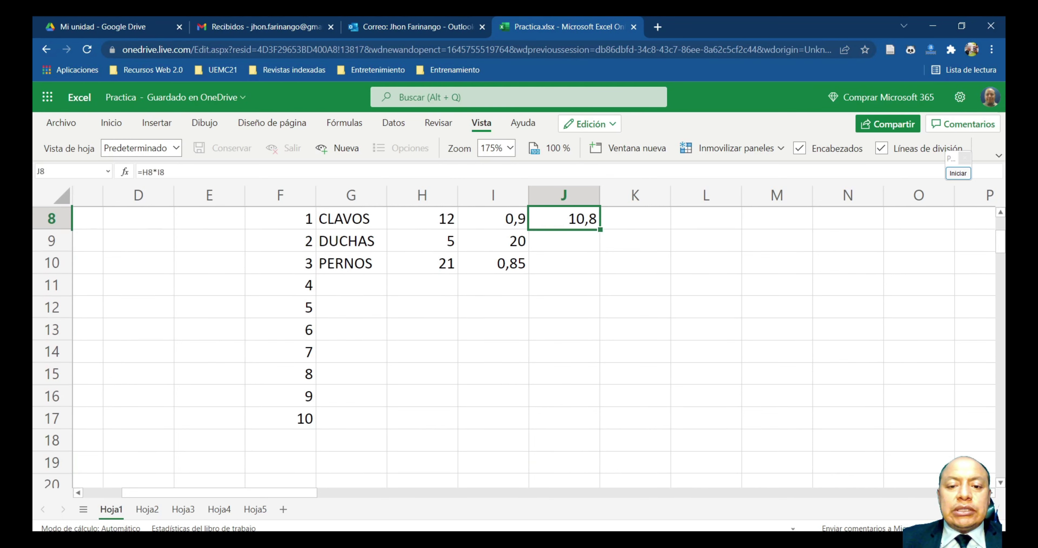
{"action": "key", "text": "Up"}
{"action": "key", "text": "Up"}
{"action": "left_click", "coordinate": [563, 263]}
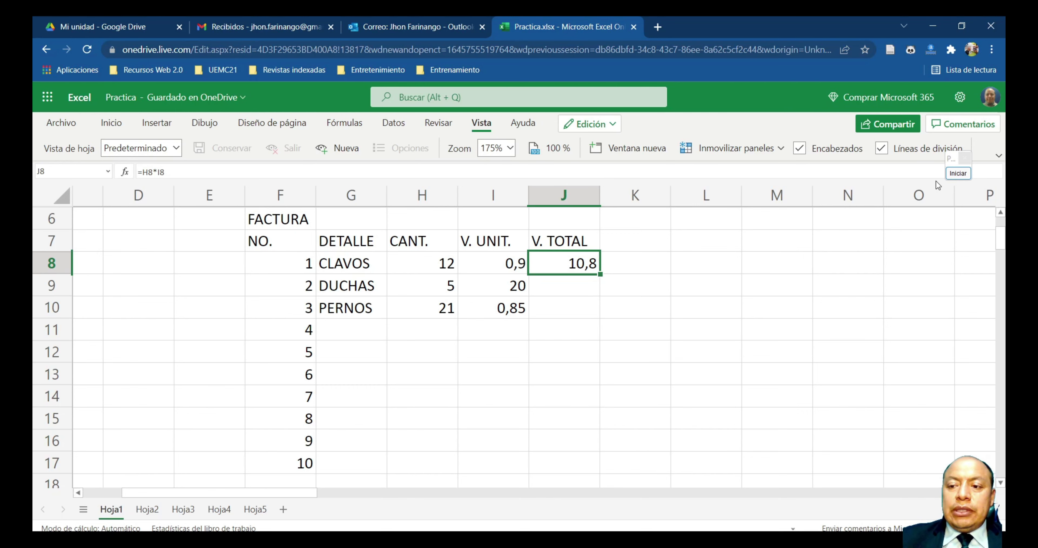
{"action": "left_click", "coordinate": [958, 173]}
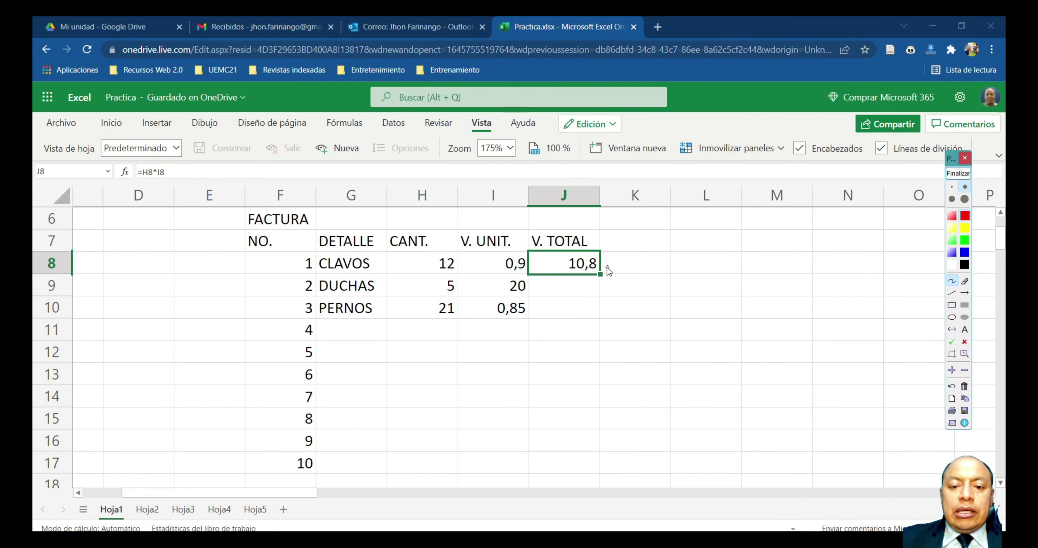
{"action": "left_click_drag", "start_coordinate": [602, 243], "coordinate": [558, 238]}
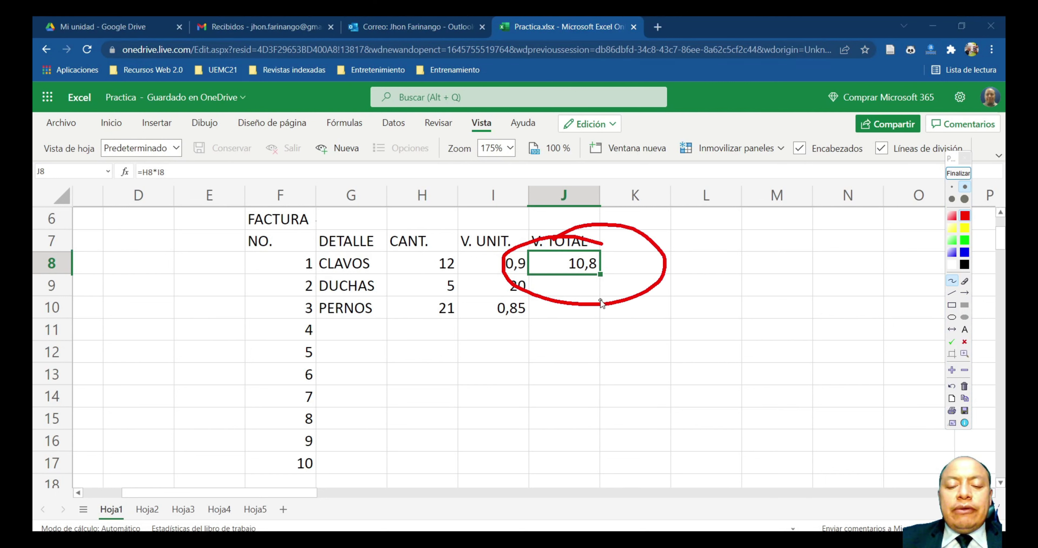
{"action": "mouse_move", "coordinate": [606, 262]}
{"action": "left_mouse_down"}
{"action": "mouse_move", "coordinate": [584, 288]}
{"action": "mouse_move", "coordinate": [604, 273]}
{"action": "left_mouse_up"}
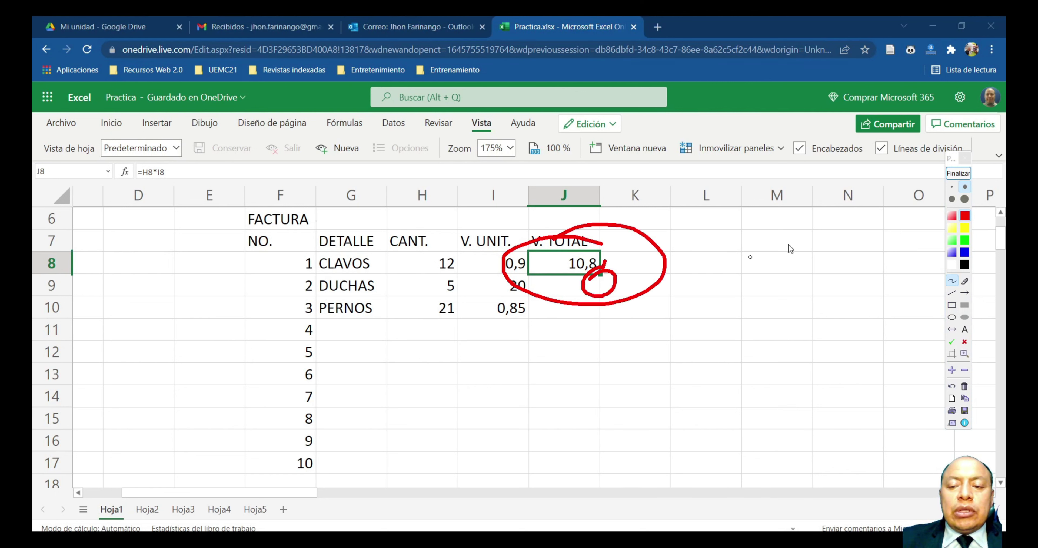
{"action": "left_click", "coordinate": [958, 172]}
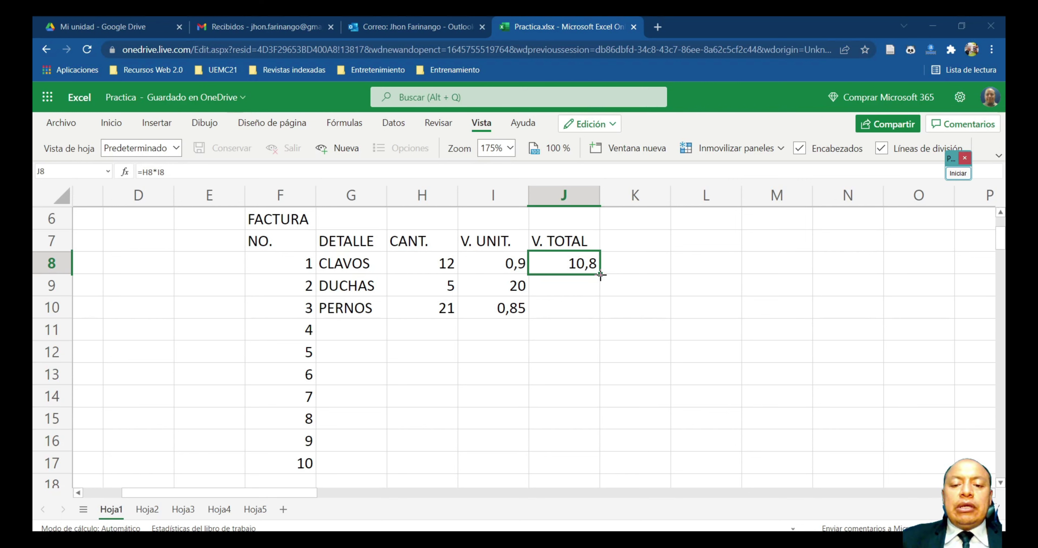
- Copy =H8*I8 down J8:J17 and inspect the copied formulas in J9 through J14
{"action": "left_click_drag", "start_coordinate": [600, 275], "coordinate": [580, 457]}
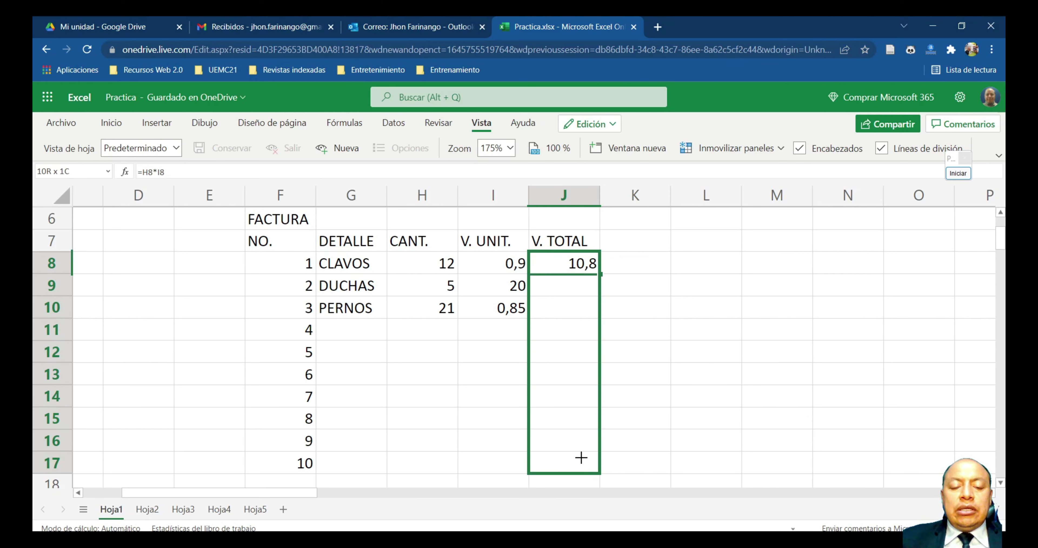
{"action": "left_click_drag", "start_coordinate": [581, 457], "coordinate": [580, 457]}
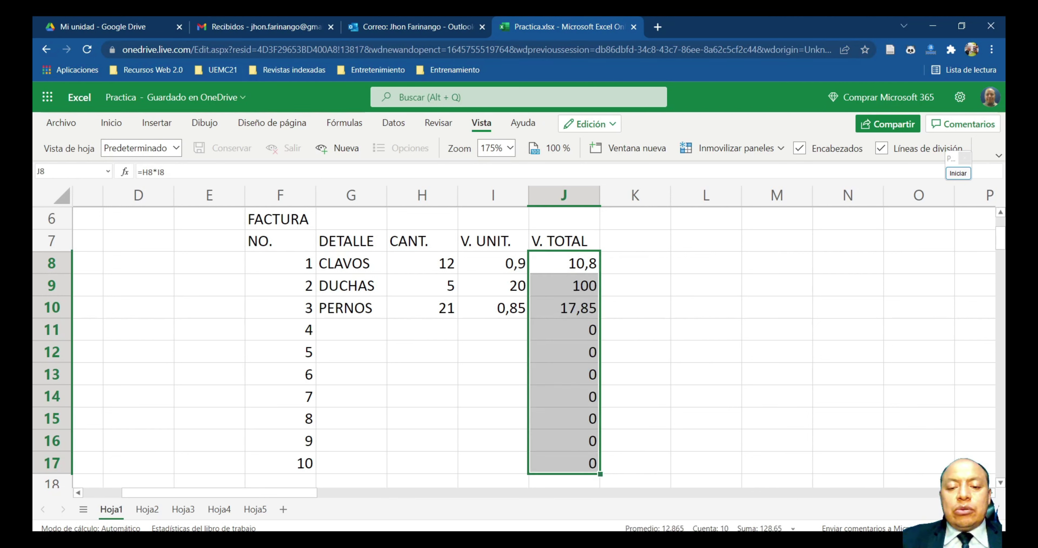
{"action": "left_click", "coordinate": [573, 288]}
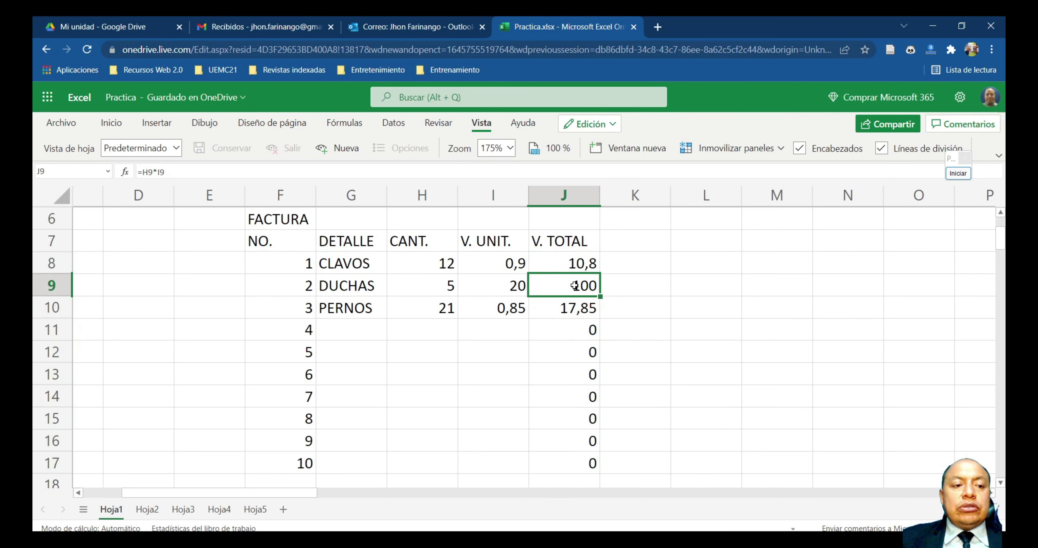
{"action": "double_click", "coordinate": [575, 285]}
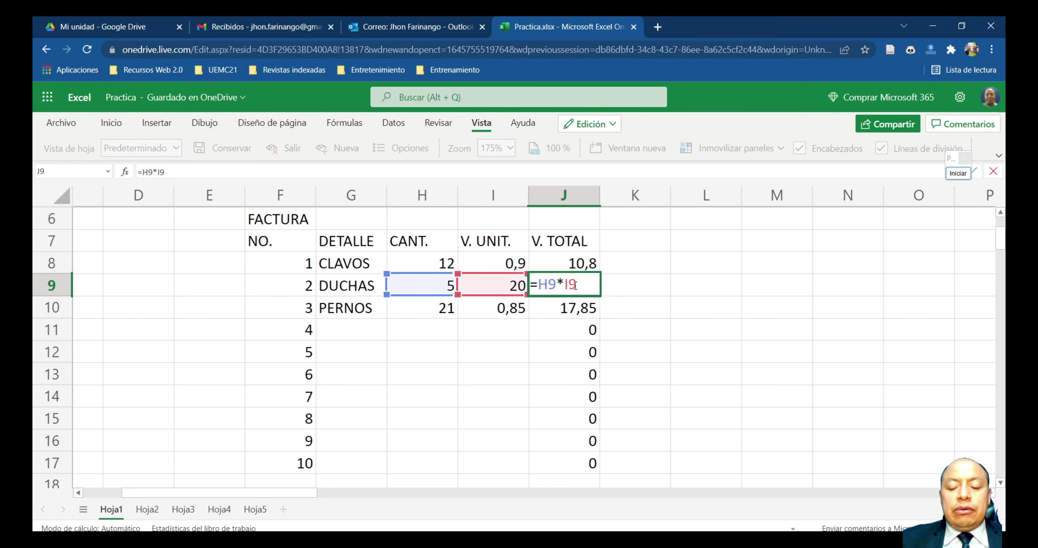
{"action": "key", "text": "Return"}
{"action": "key", "text": "Down"}
{"action": "key", "text": "Down"}
{"action": "key", "text": "F2"}
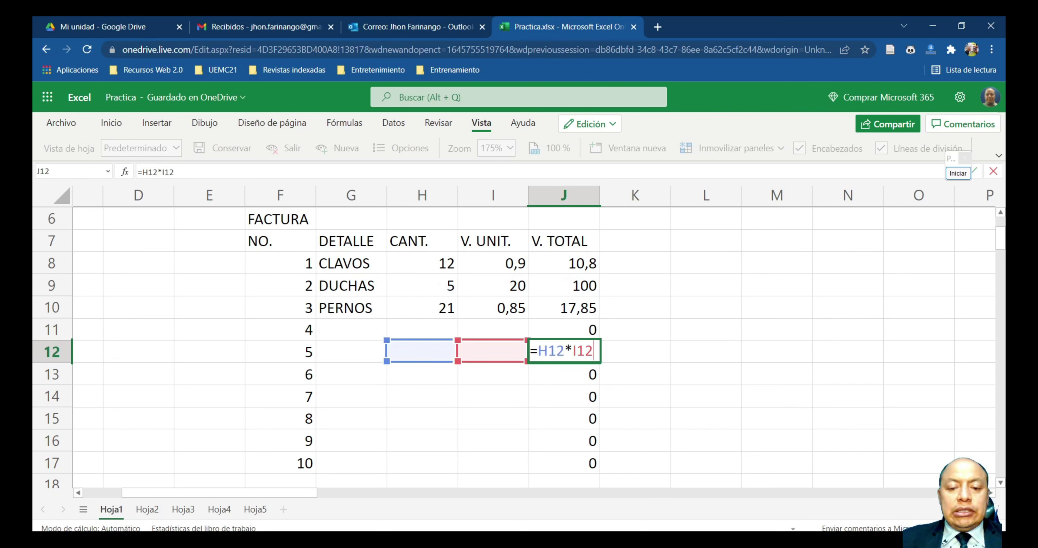
{"action": "key", "text": "Return"}
{"action": "key", "text": "F2"}
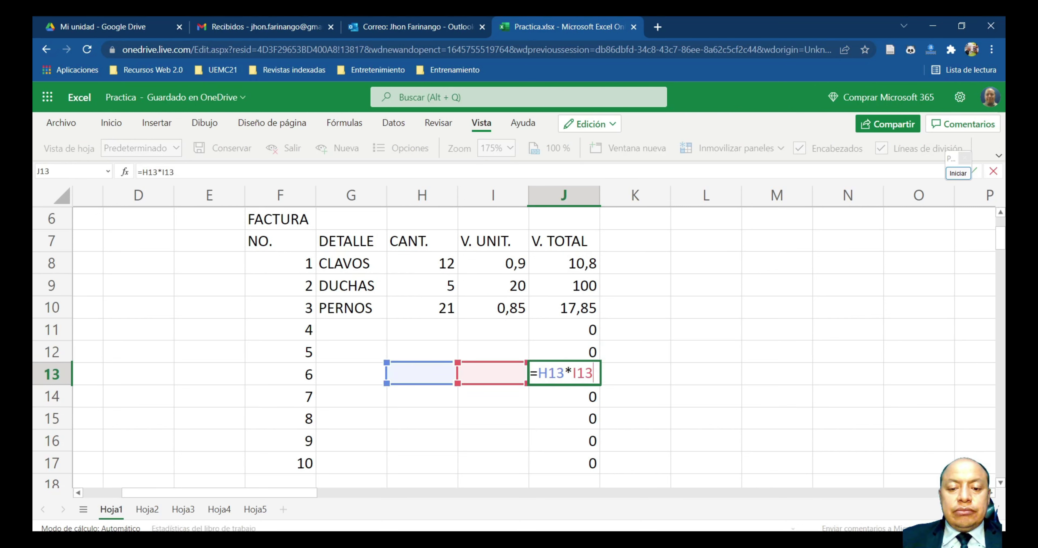
{"action": "key", "text": "Return"}
{"action": "key", "text": "F2"}
{"action": "key", "text": "Return"}
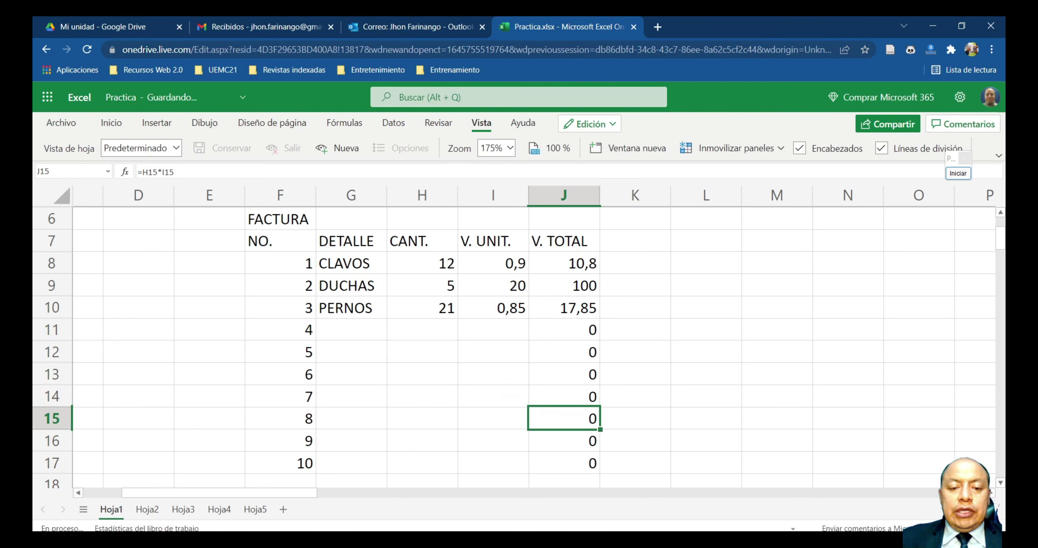
- Enter quantity 4 in H13 and unit price 5 in I13, confirming J13 shows 20
{"action": "left_click", "coordinate": [492, 396]}
{"action": "left_click", "coordinate": [422, 396]}
{"action": "left_click", "coordinate": [422, 373]}
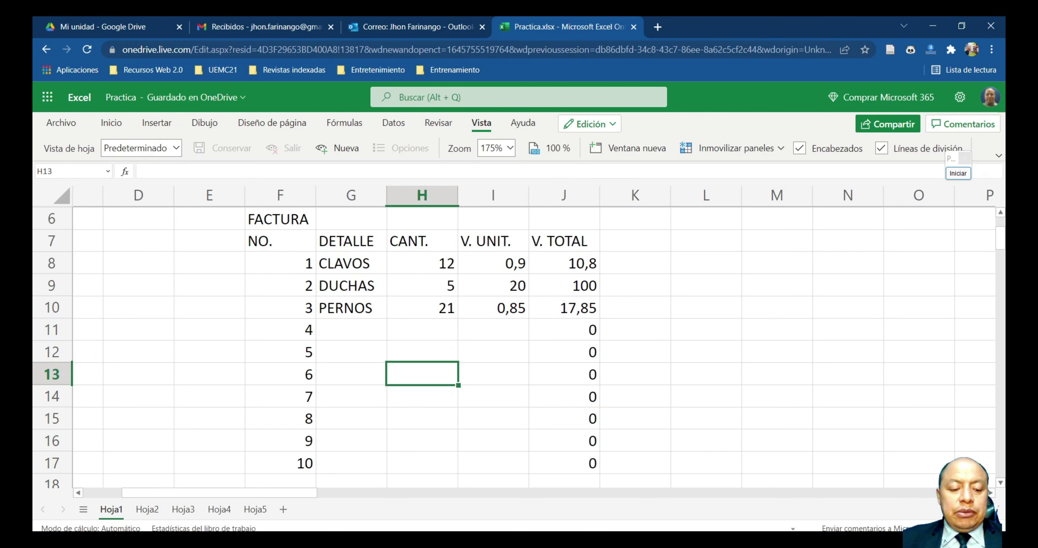
{"action": "type", "text": "4"}
{"action": "left_click", "coordinate": [492, 373]}
{"action": "type", "text": "5"}
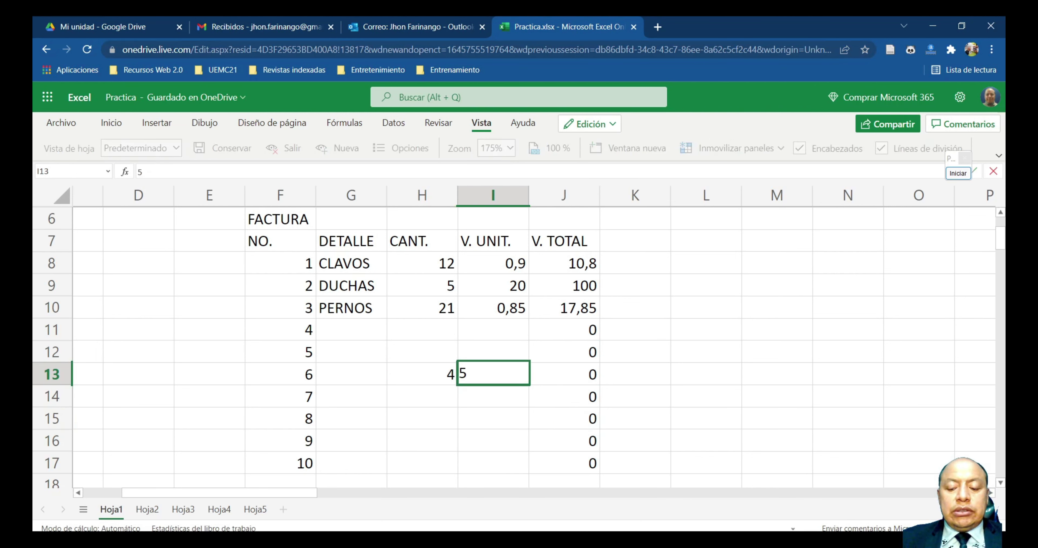
{"action": "left_click", "coordinate": [493, 352]}
{"action": "left_click", "coordinate": [493, 373]}
{"action": "left_click", "coordinate": [563, 373]}
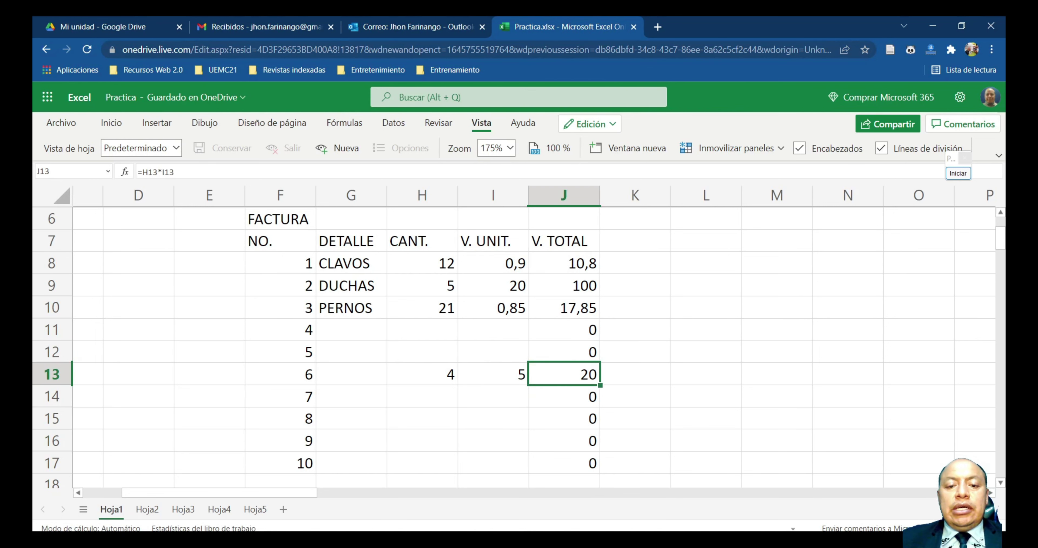
{"action": "key", "text": "Up"}
{"action": "key", "text": "Up"}
{"action": "key", "text": "Down"}
{"action": "key", "text": "Down"}
{"action": "key", "text": "Down"}
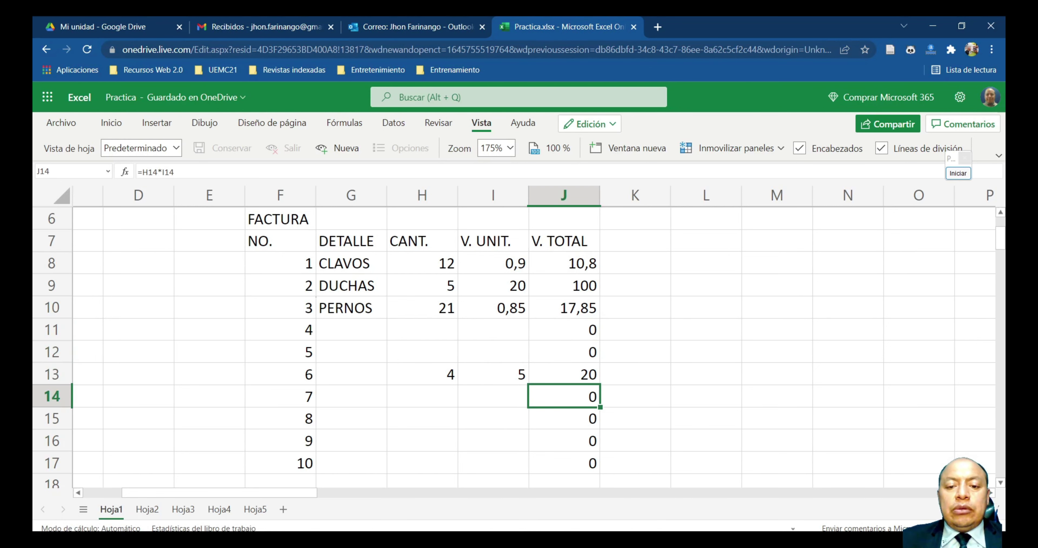
{"action": "key", "text": "Down"}
{"action": "key", "text": "Down"}
{"action": "key", "text": "Down"}
{"action": "key", "text": "Down"}
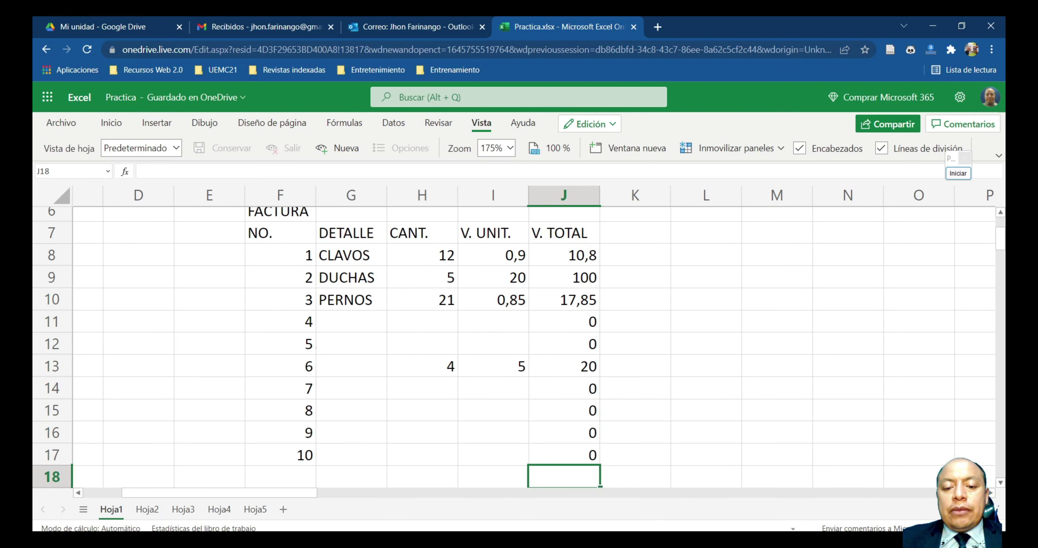
{"action": "key", "text": "Down"}
- Type the label SUBTOTAL into cell I18, then move to J18 for the amount
{"action": "left_click", "coordinate": [492, 454]}
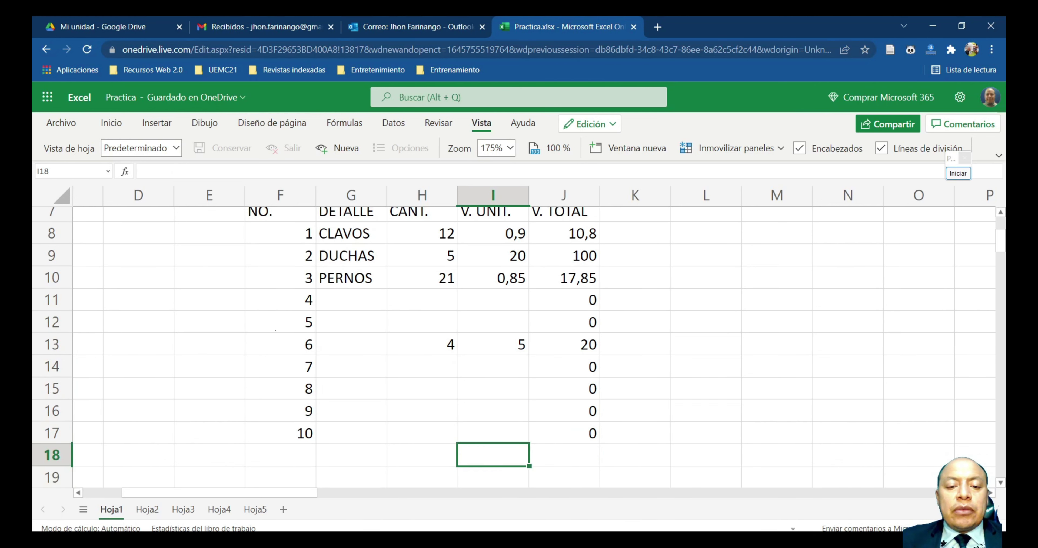
{"action": "type", "text": "TO"}
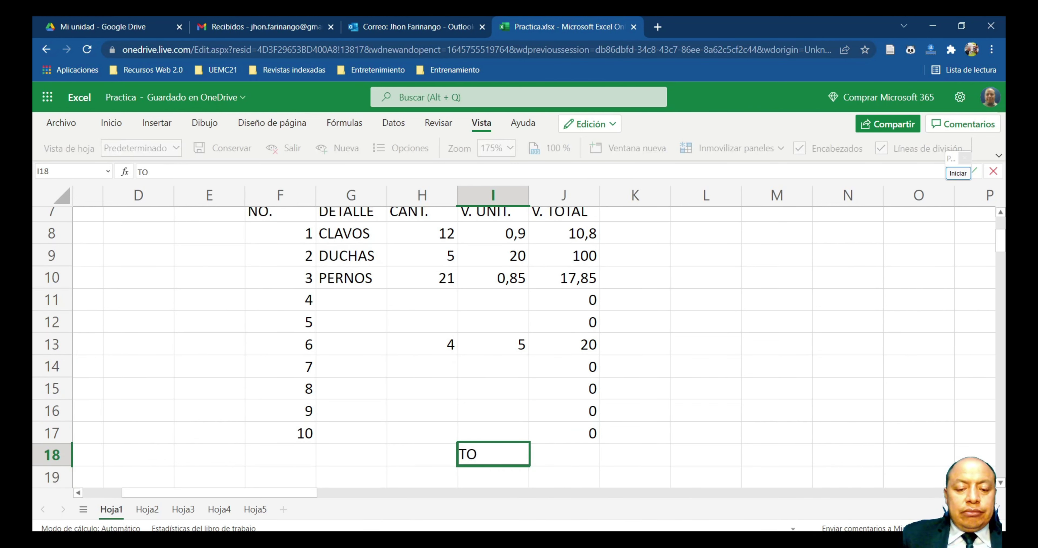
{"action": "type", "text": "SUB"}
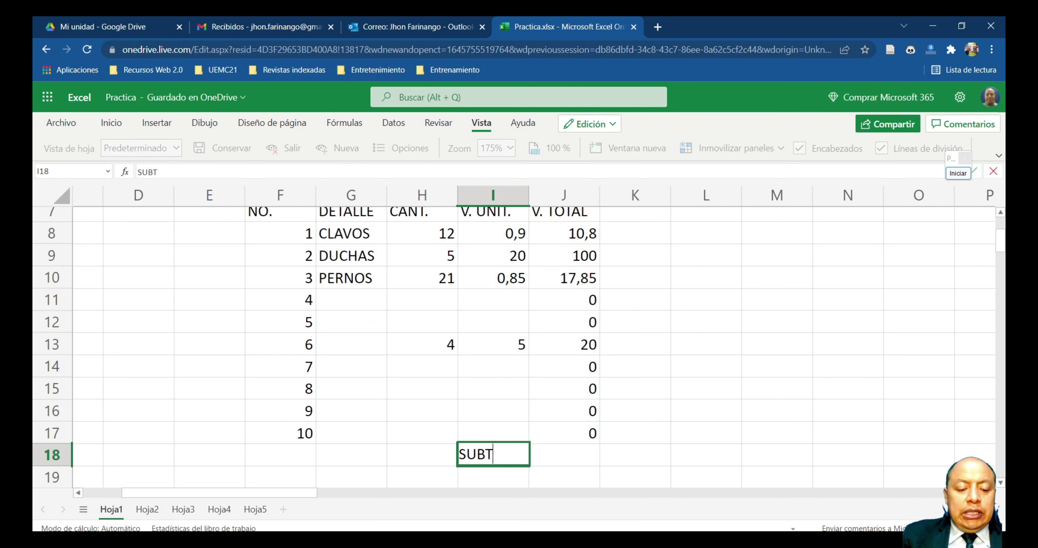
{"action": "type", "text": "OTAL"}
{"action": "key", "text": "Return"}
{"action": "left_click", "coordinate": [564, 454]}
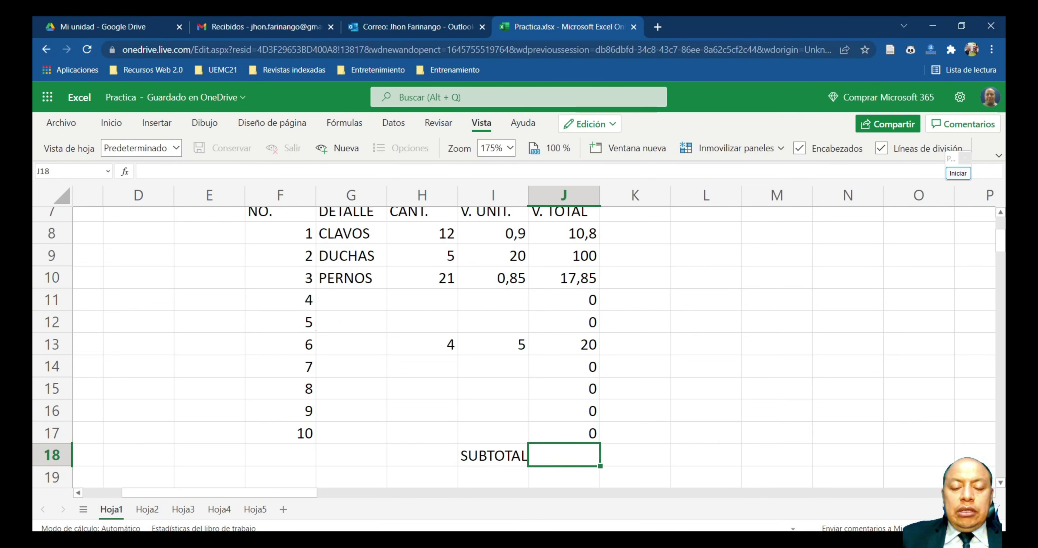
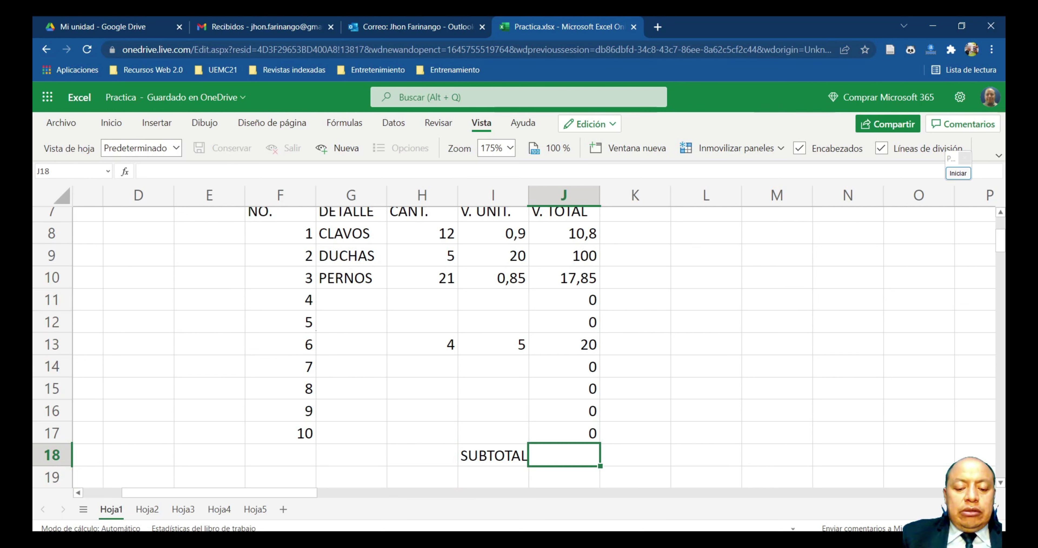
- Type =SUMA into J18 beside SUBTOTAL, circling the cell and the SUMA suggestion in red
{"action": "type", "text": "="}
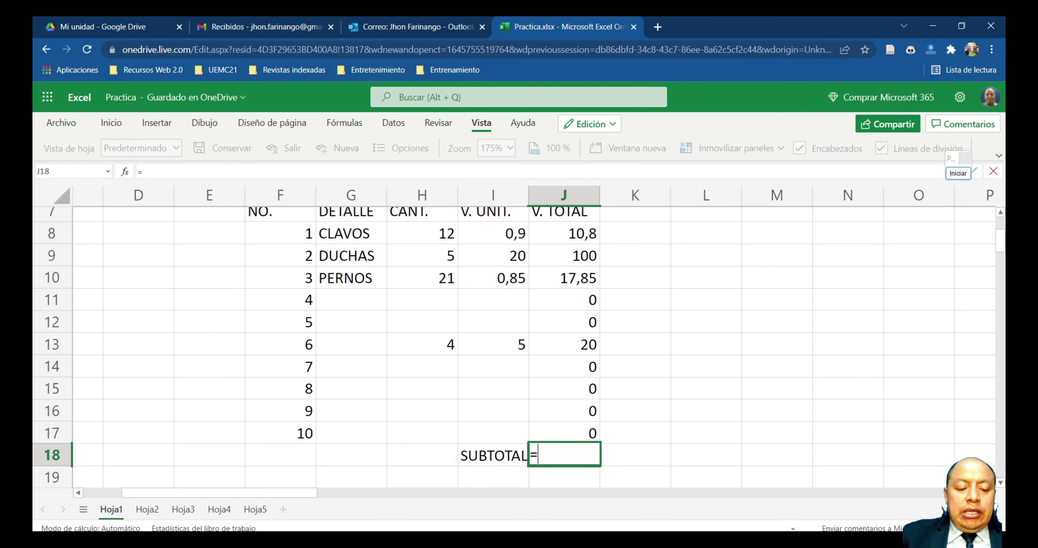
{"action": "type", "text": "SU"}
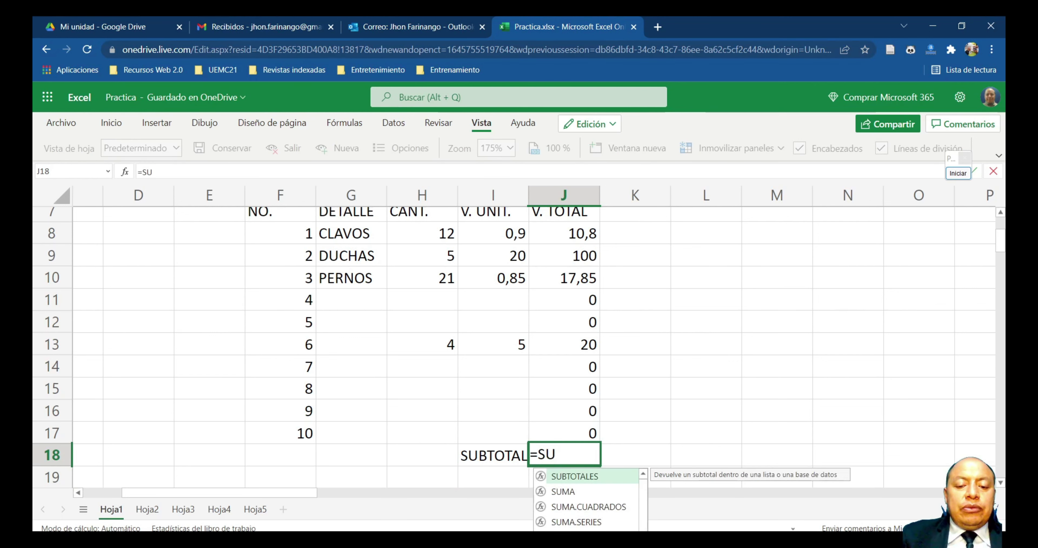
{"action": "type", "text": "MA"}
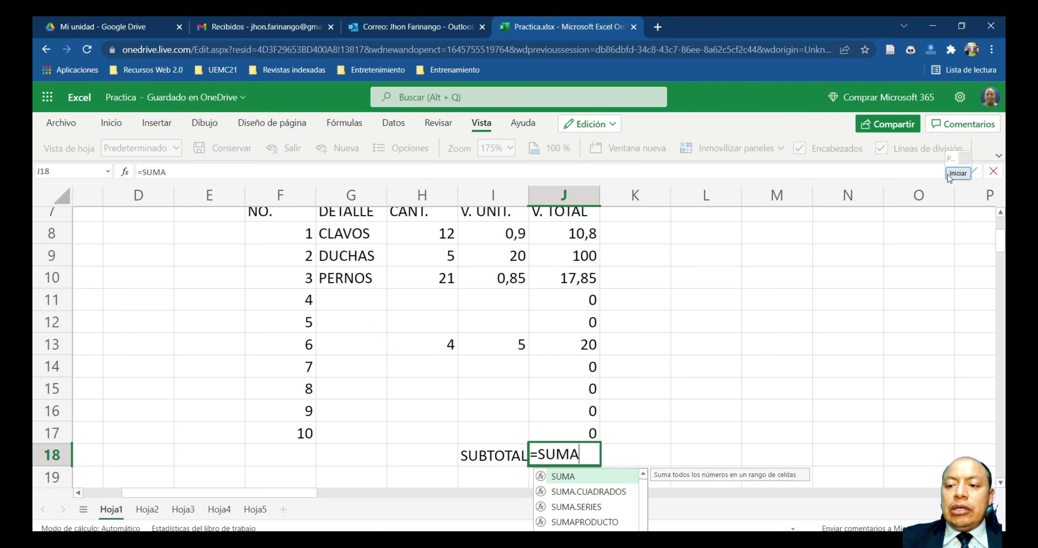
{"action": "left_click", "coordinate": [957, 173]}
{"action": "left_click_drag", "start_coordinate": [608, 403], "coordinate": [501, 413]}
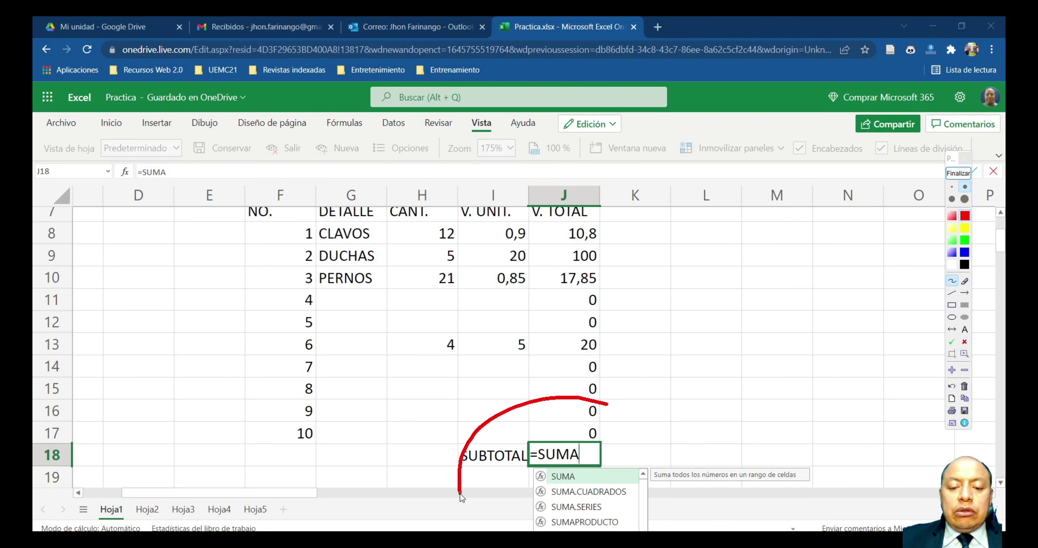
{"action": "left_click_drag", "start_coordinate": [910, 300], "coordinate": [722, 410]}
{"action": "mouse_move", "coordinate": [758, 354]}
{"action": "left_mouse_down"}
{"action": "mouse_move", "coordinate": [722, 374]}
{"action": "mouse_move", "coordinate": [771, 434]}
{"action": "left_mouse_up"}
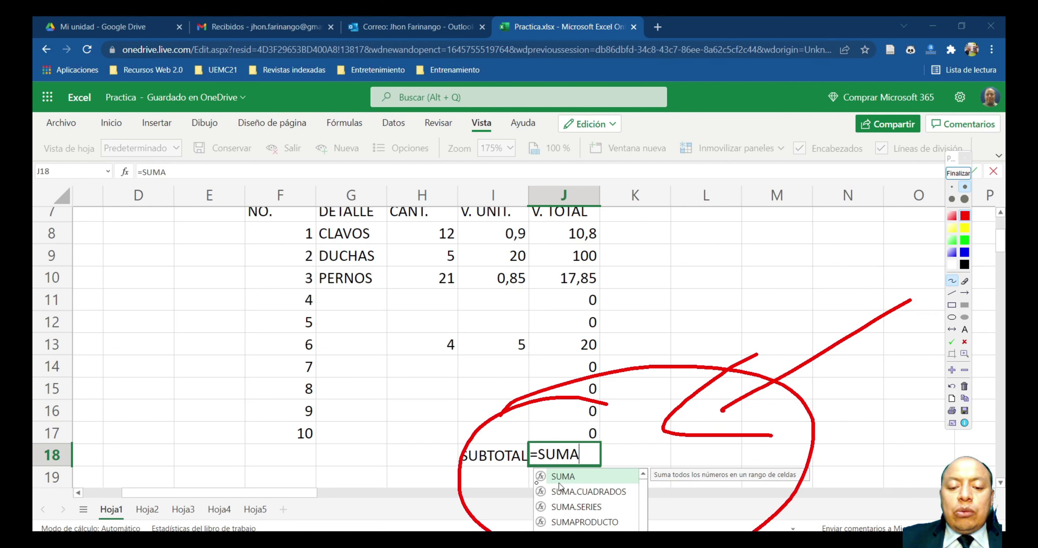
{"action": "mouse_move", "coordinate": [578, 476]}
{"action": "left_mouse_down"}
{"action": "mouse_move", "coordinate": [529, 489]}
{"action": "mouse_move", "coordinate": [536, 519]}
{"action": "mouse_move", "coordinate": [607, 513]}
{"action": "left_mouse_up"}
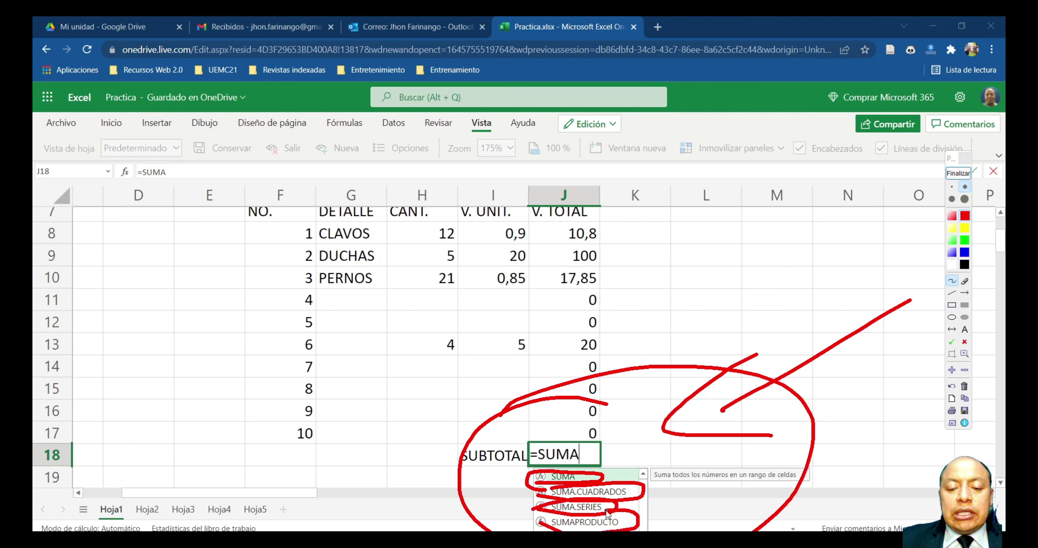
{"action": "left_click", "coordinate": [958, 173]}
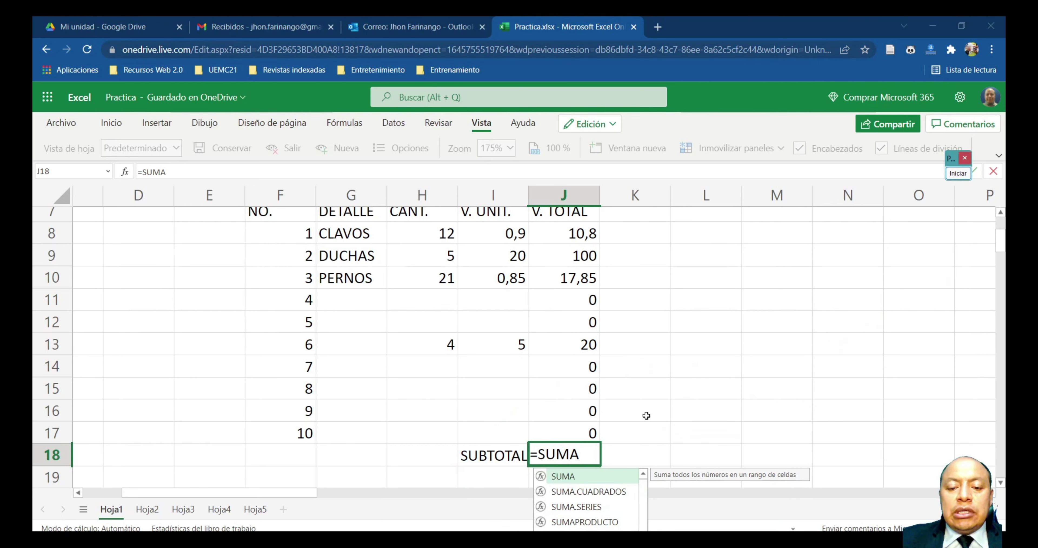
- Open the SUMA parenthesis in J18 and mark its número1/número2 argument hint
{"action": "type", "text": "("}
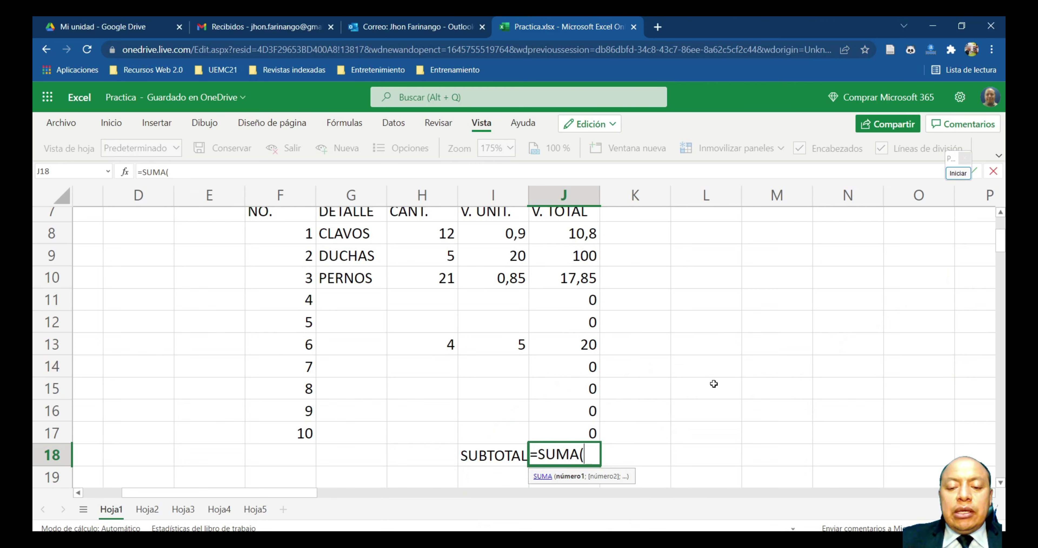
{"action": "left_click", "coordinate": [958, 172]}
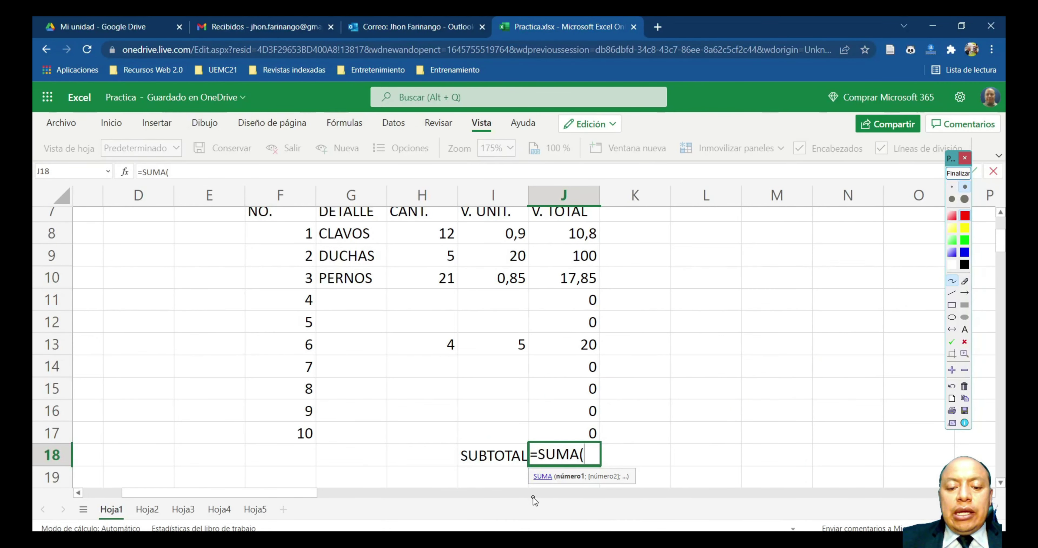
{"action": "left_click_drag", "start_coordinate": [521, 485], "coordinate": [537, 495]}
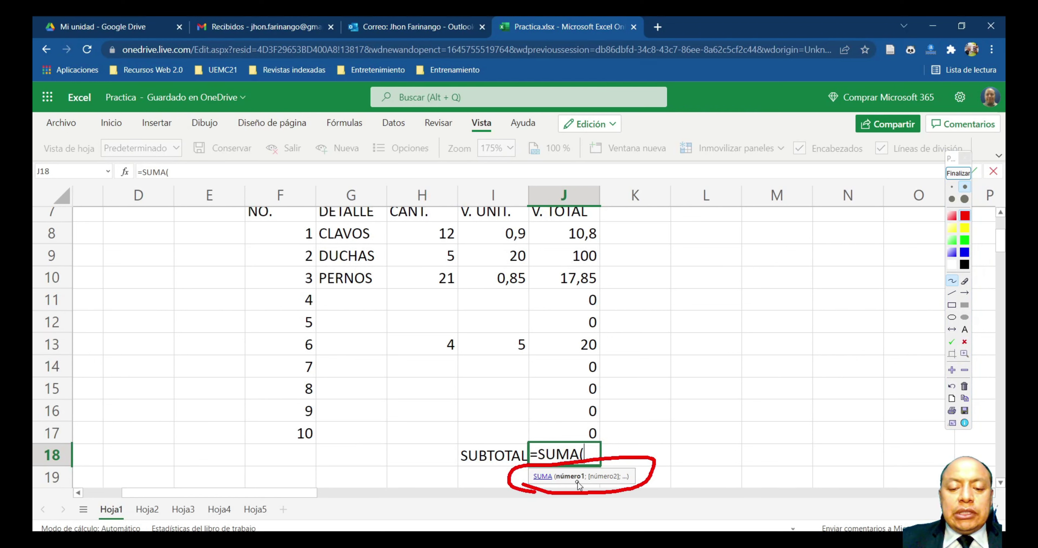
{"action": "left_click", "coordinate": [562, 482]}
{"action": "left_click", "coordinate": [594, 481]}
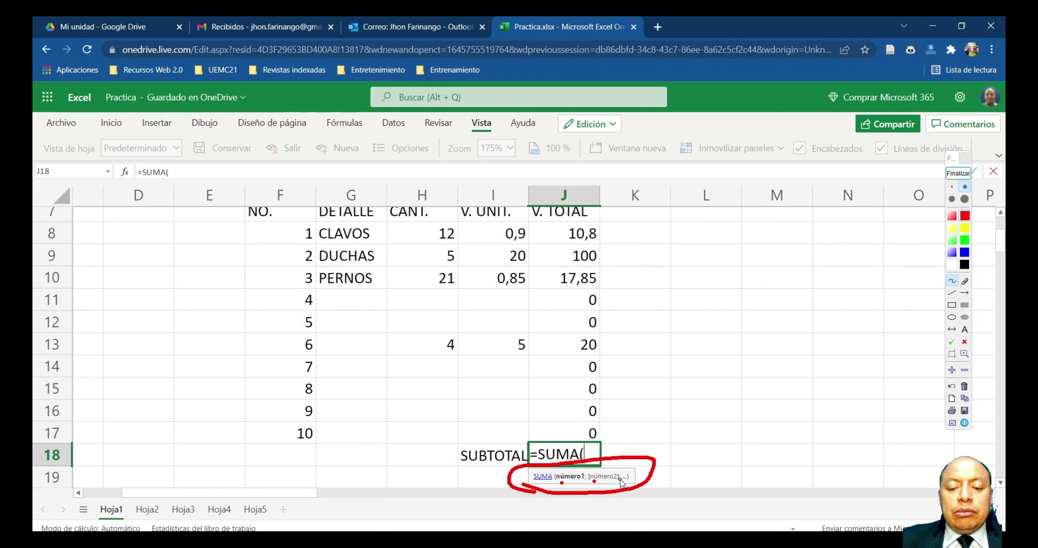
{"action": "left_click_drag", "start_coordinate": [640, 480], "coordinate": [820, 454]}
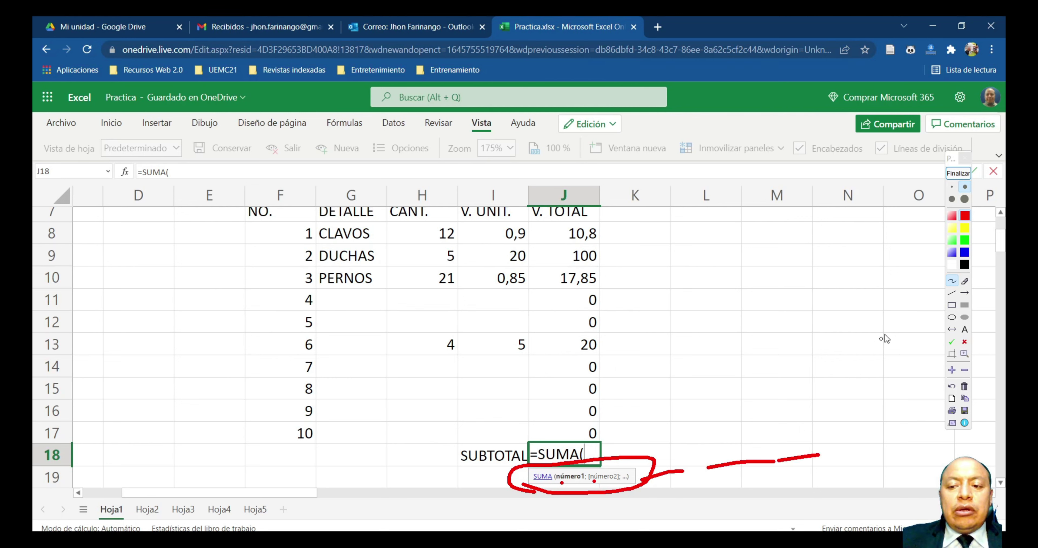
{"action": "left_click", "coordinate": [962, 173]}
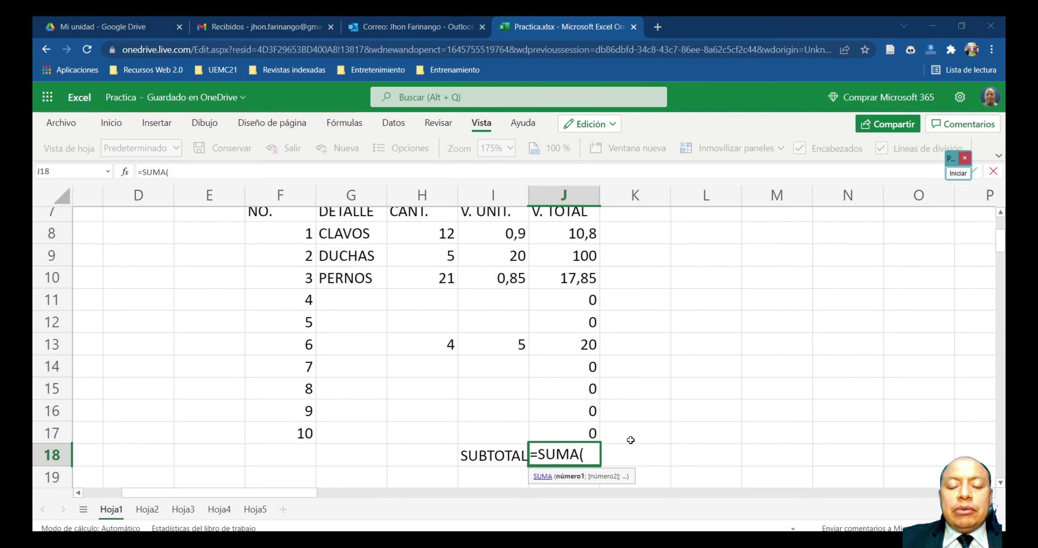
- Select J8 down to J17 as the SUMA range, highlighting the V. TOTAL cells
{"action": "left_click", "coordinate": [567, 235]}
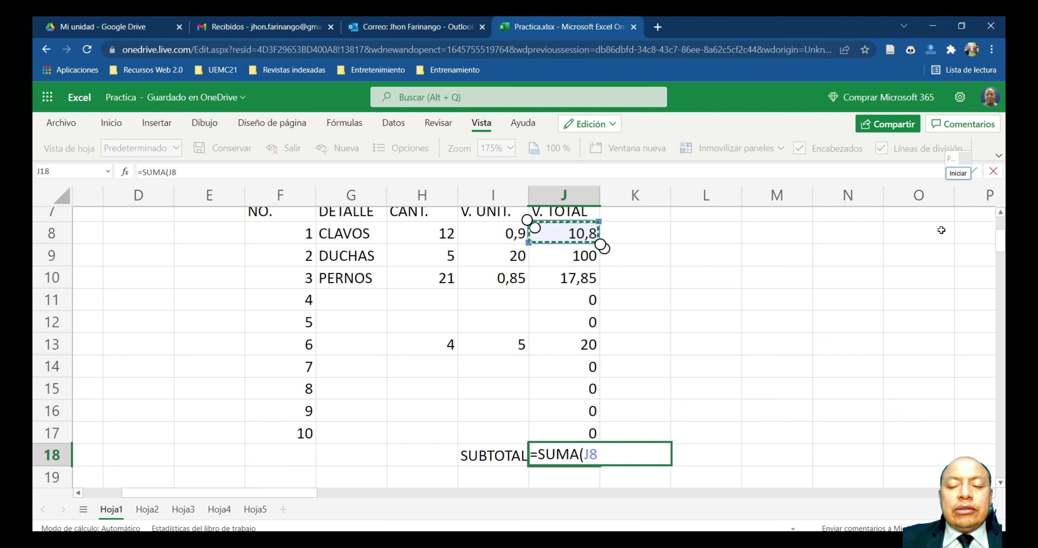
{"action": "left_click", "coordinate": [958, 173]}
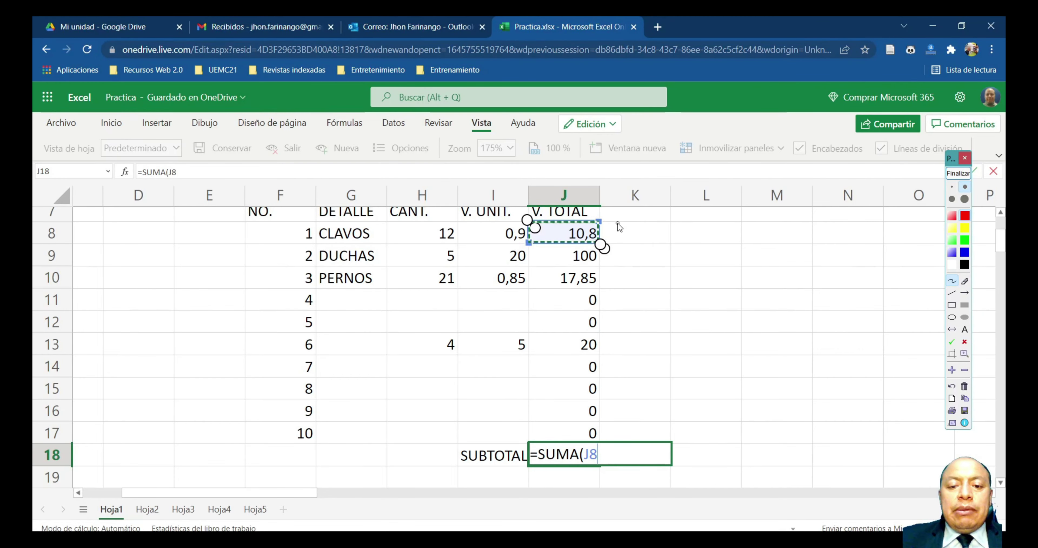
{"action": "left_click_drag", "start_coordinate": [618, 217], "coordinate": [562, 212]}
{"action": "left_click_drag", "start_coordinate": [536, 255], "coordinate": [627, 217]}
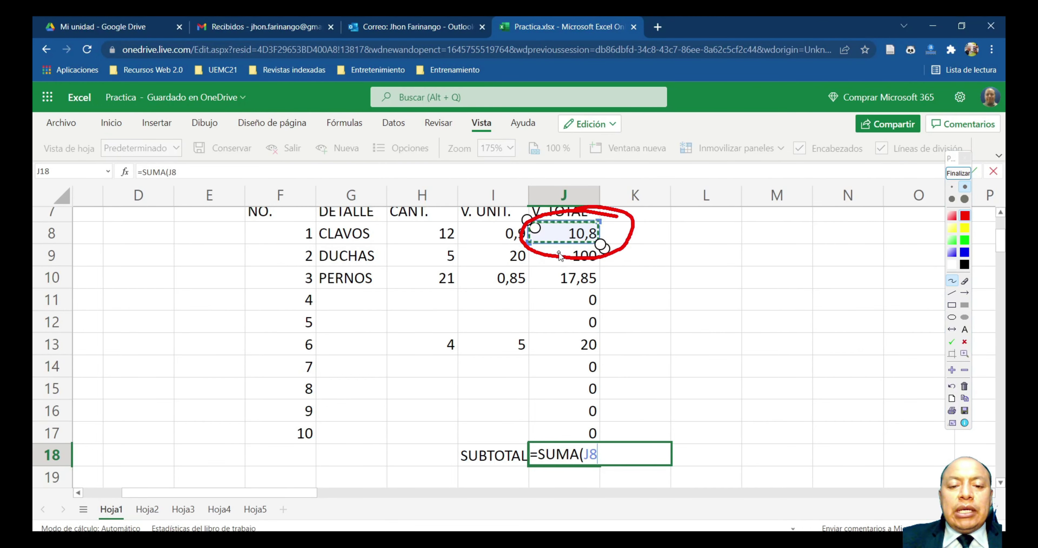
{"action": "left_click_drag", "start_coordinate": [603, 282], "coordinate": [574, 253]}
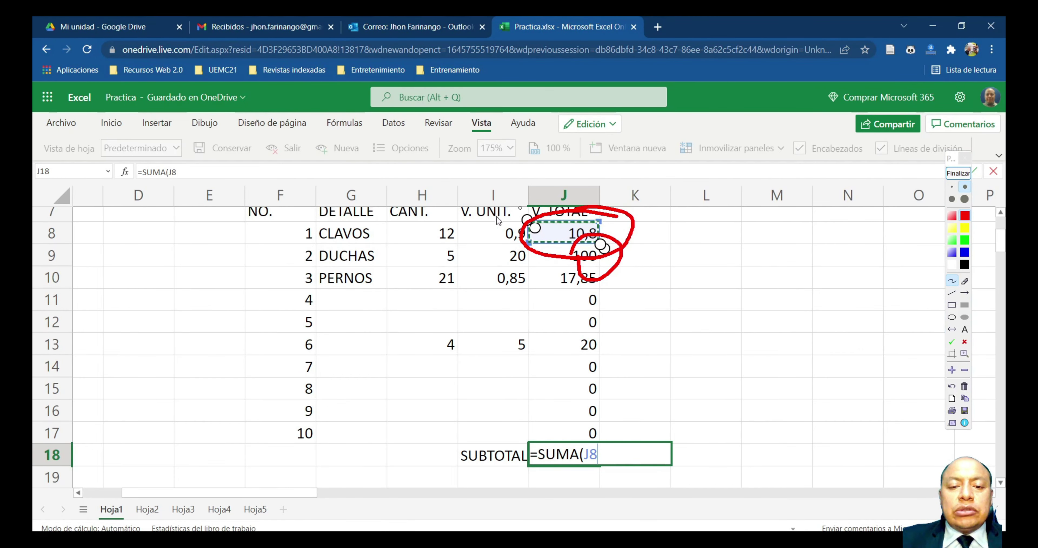
{"action": "left_click_drag", "start_coordinate": [502, 219], "coordinate": [547, 225]}
{"action": "left_click", "coordinate": [959, 174]}
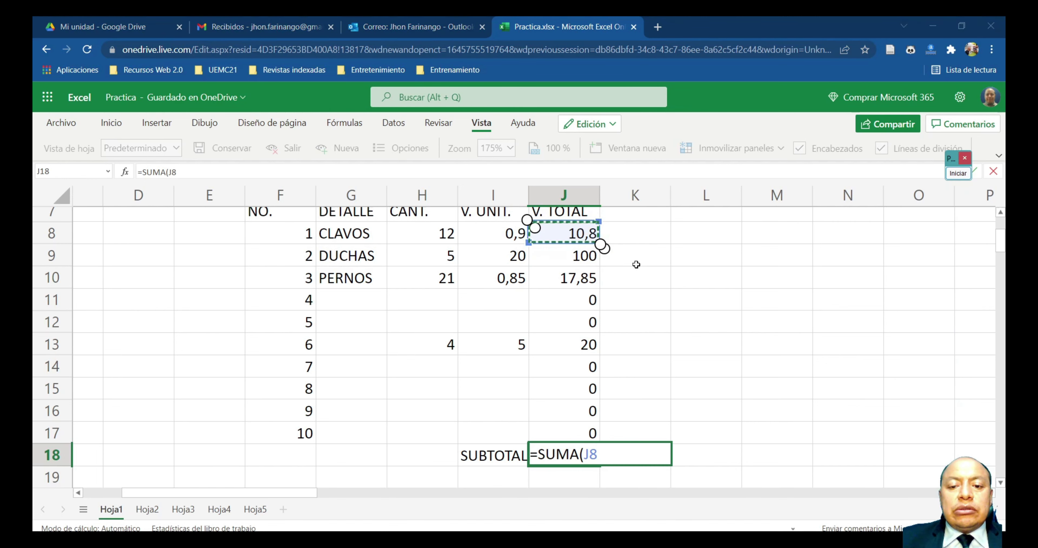
{"action": "left_click_drag", "start_coordinate": [602, 248], "coordinate": [600, 441]}
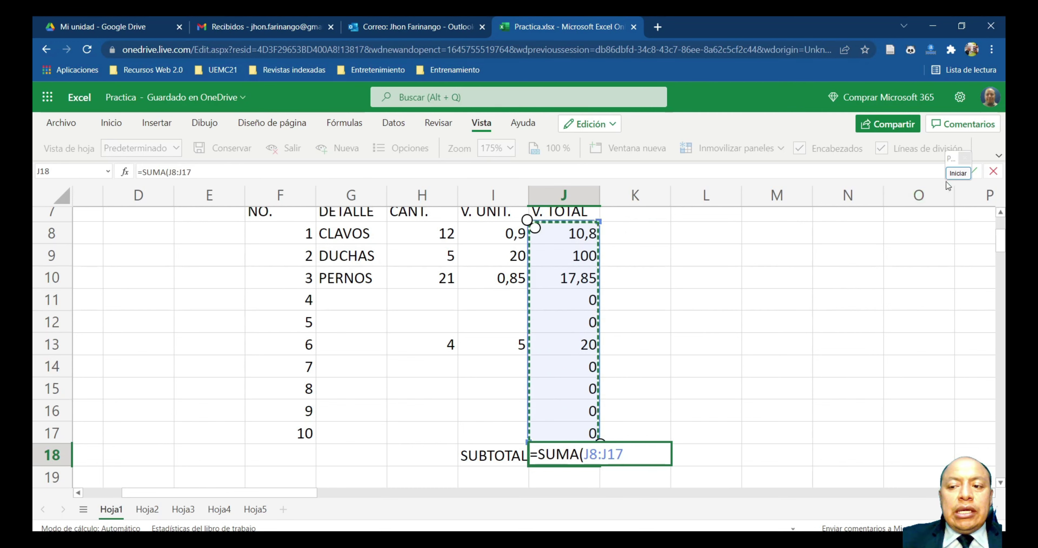
{"action": "left_click", "coordinate": [959, 174]}
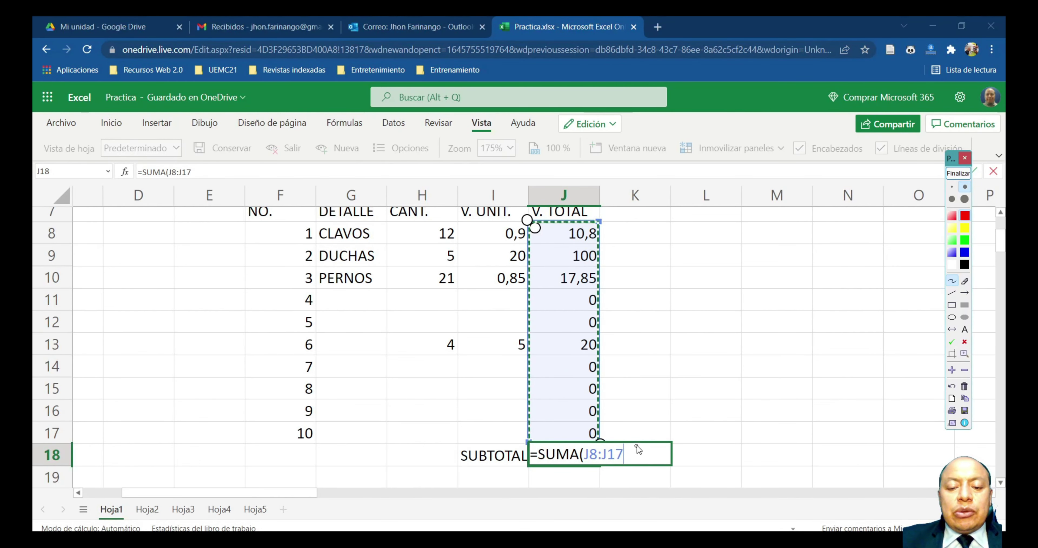
{"action": "mouse_move", "coordinate": [636, 428]}
{"action": "left_mouse_down"}
{"action": "mouse_move", "coordinate": [621, 433]}
{"action": "mouse_move", "coordinate": [662, 377]}
{"action": "mouse_move", "coordinate": [682, 382]}
{"action": "left_mouse_up"}
{"action": "left_click_drag", "start_coordinate": [667, 273], "coordinate": [649, 325]}
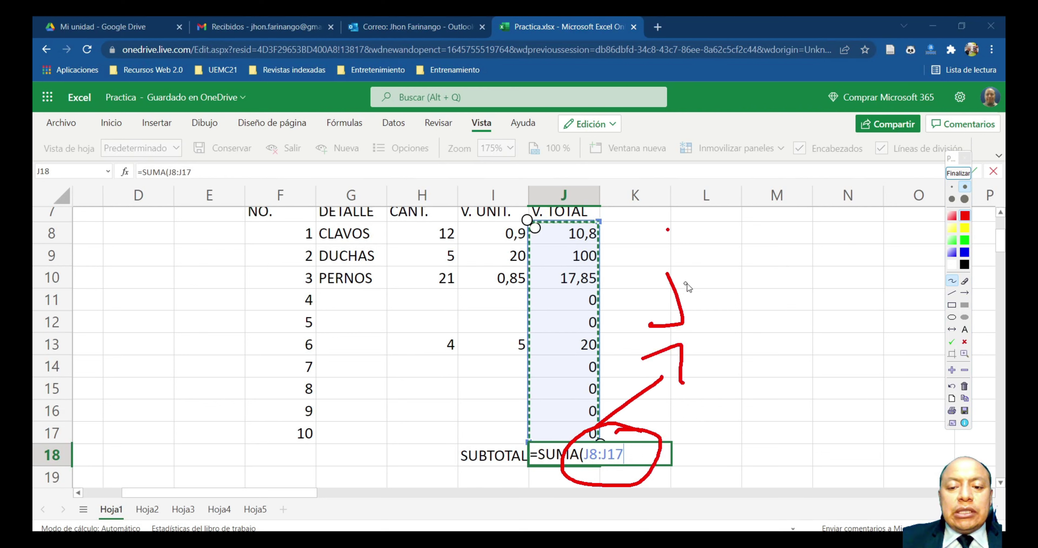
{"action": "left_click_drag", "start_coordinate": [712, 291], "coordinate": [727, 287]}
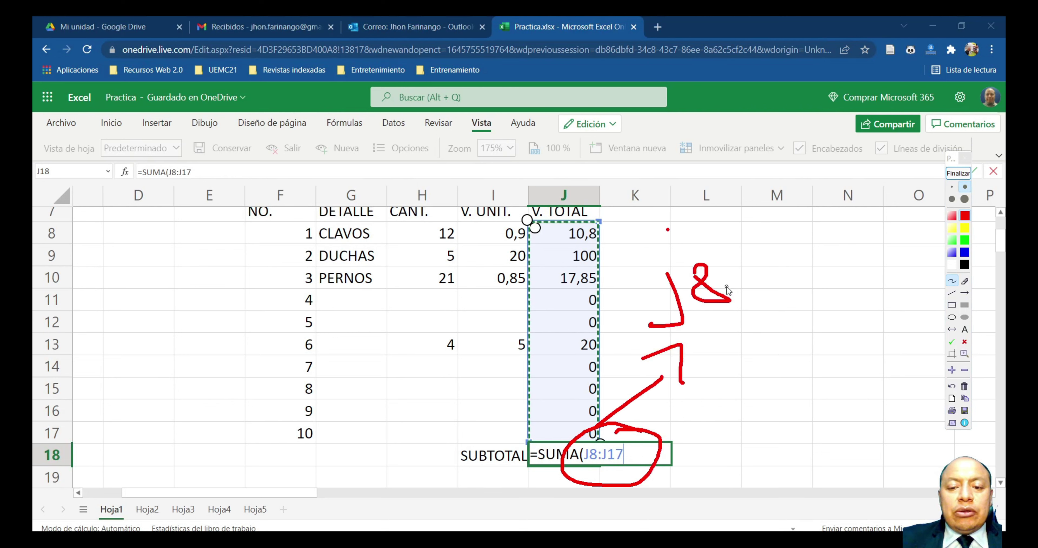
{"action": "right_click", "coordinate": [752, 298]}
{"action": "key", "text": "Escape"}
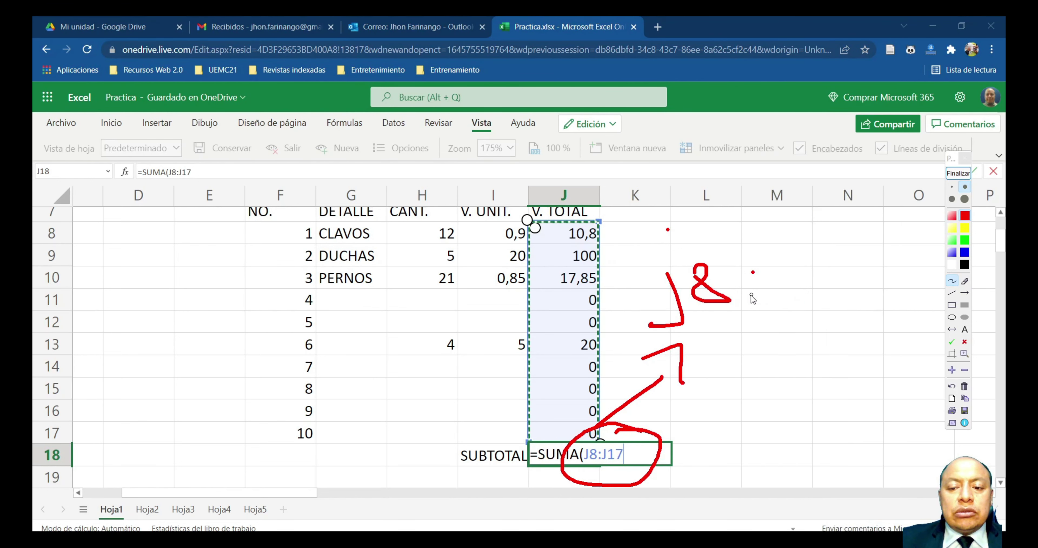
{"action": "left_click_drag", "start_coordinate": [784, 253], "coordinate": [772, 313]}
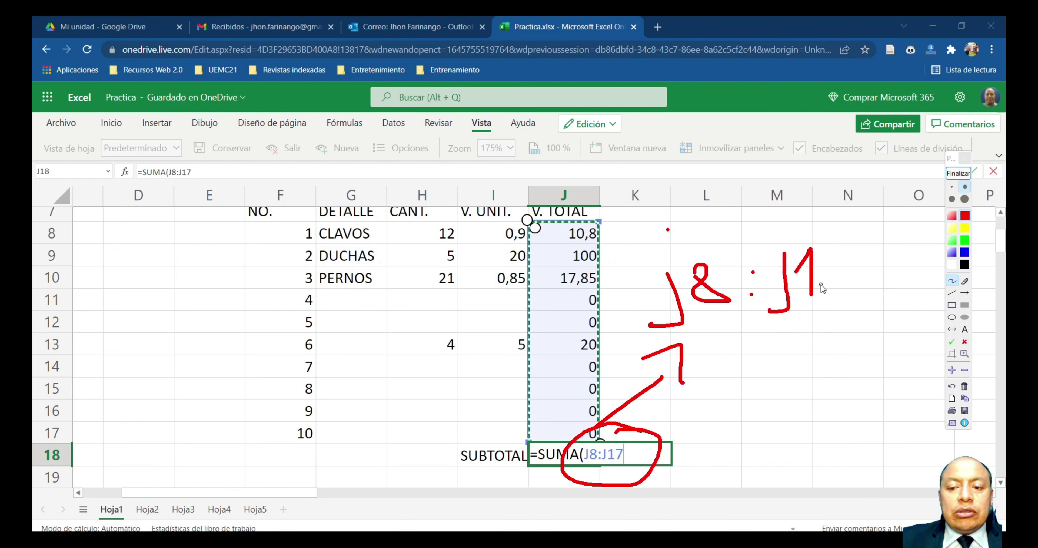
{"action": "mouse_move", "coordinate": [829, 246]}
{"action": "left_mouse_down"}
{"action": "mouse_move", "coordinate": [846, 294]}
{"action": "mouse_move", "coordinate": [882, 270]}
{"action": "left_mouse_up"}
{"action": "left_click", "coordinate": [776, 235]}
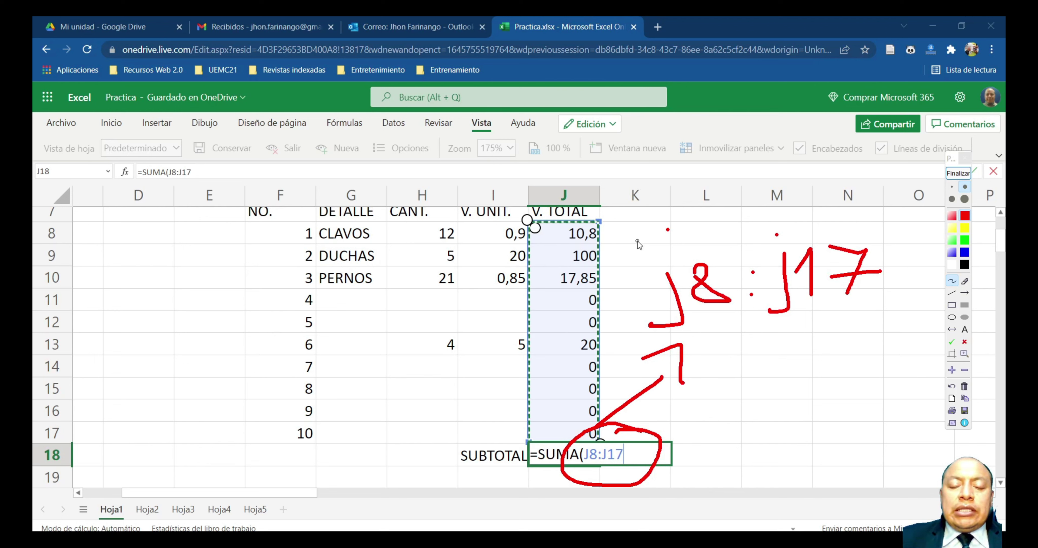
{"action": "mouse_move", "coordinate": [624, 222]}
{"action": "left_mouse_down"}
{"action": "mouse_move", "coordinate": [894, 221]}
{"action": "mouse_move", "coordinate": [635, 223]}
{"action": "left_mouse_up"}
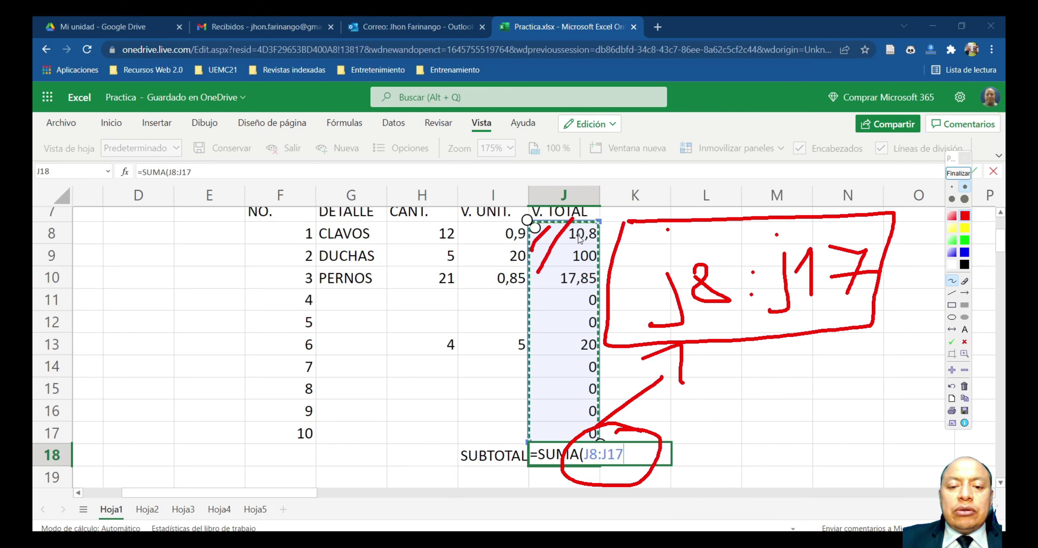
{"action": "left_click_drag", "start_coordinate": [583, 221], "coordinate": [549, 301]}
{"action": "left_click_drag", "start_coordinate": [594, 244], "coordinate": [552, 355]}
{"action": "left_click_drag", "start_coordinate": [590, 279], "coordinate": [528, 399]}
{"action": "left_click_drag", "start_coordinate": [593, 326], "coordinate": [555, 407]}
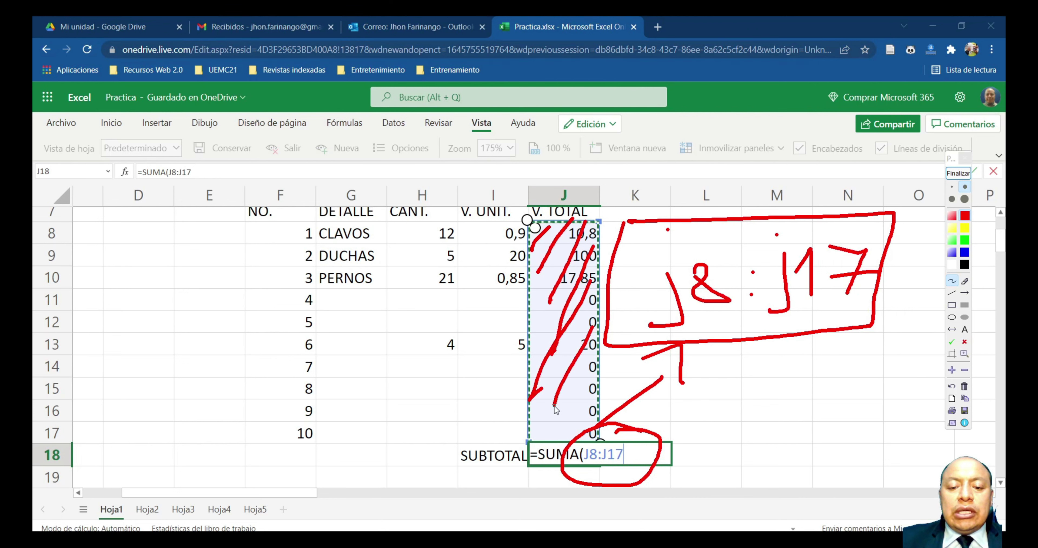
{"action": "left_click_drag", "start_coordinate": [593, 354], "coordinate": [551, 418]}
{"action": "left_click_drag", "start_coordinate": [596, 383], "coordinate": [560, 428]}
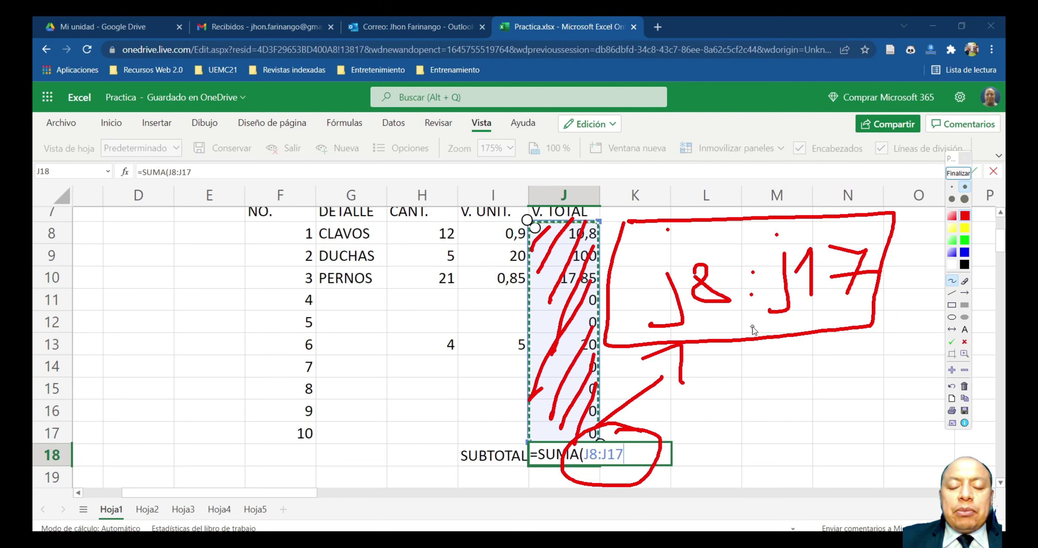
{"action": "left_click_drag", "start_coordinate": [748, 259], "coordinate": [766, 261]}
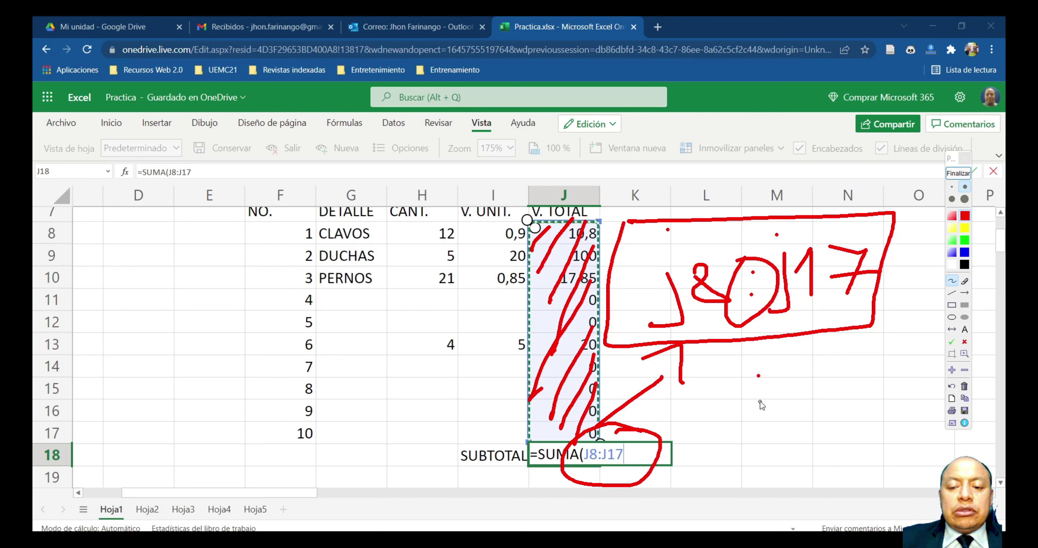
{"action": "left_click_drag", "start_coordinate": [759, 401], "coordinate": [728, 448]}
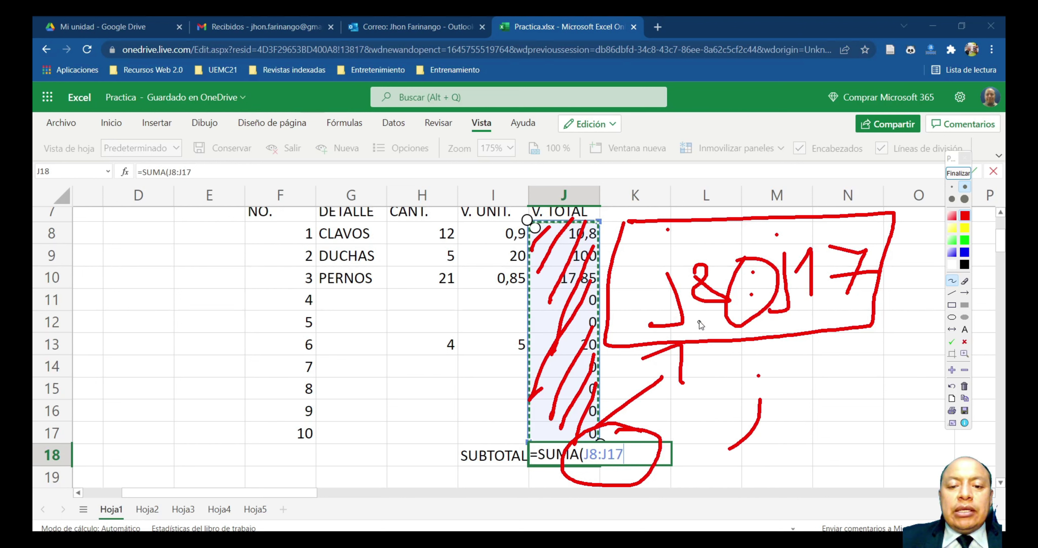
{"action": "left_click", "coordinate": [952, 187]}
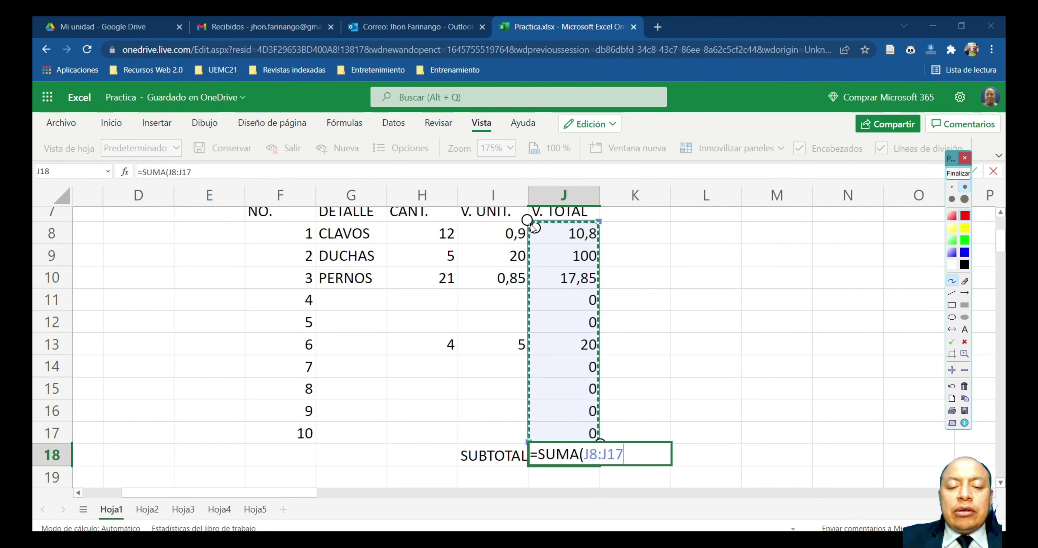
{"action": "left_click_drag", "start_coordinate": [529, 225], "coordinate": [544, 228]}
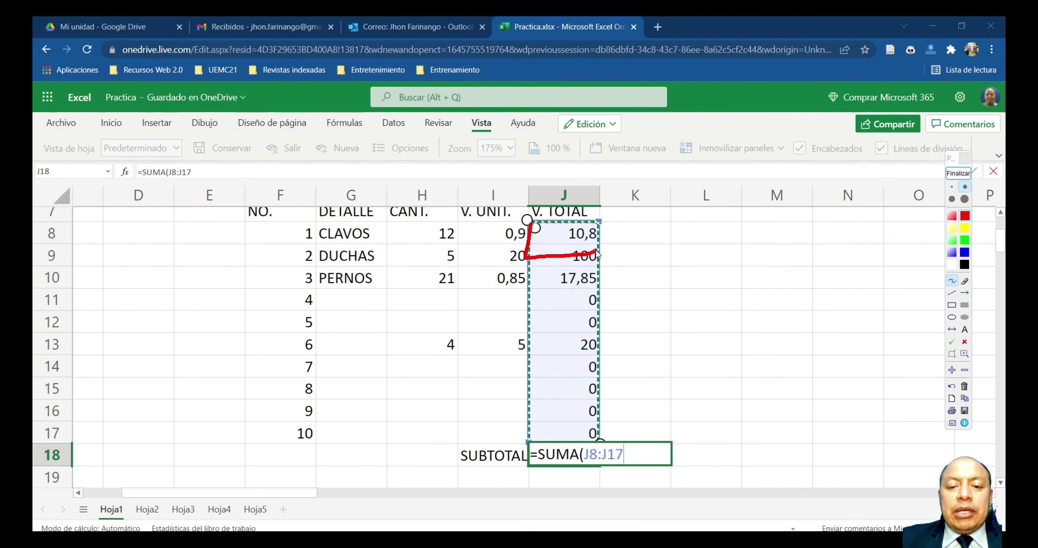
{"action": "left_click_drag", "start_coordinate": [525, 438], "coordinate": [603, 436]}
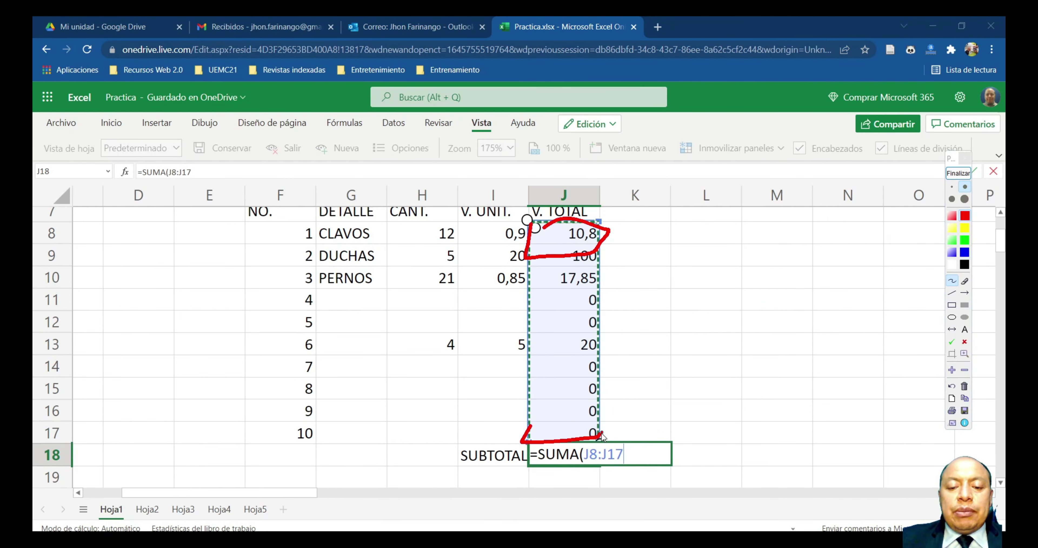
{"action": "left_click_drag", "start_coordinate": [606, 237], "coordinate": [647, 428]}
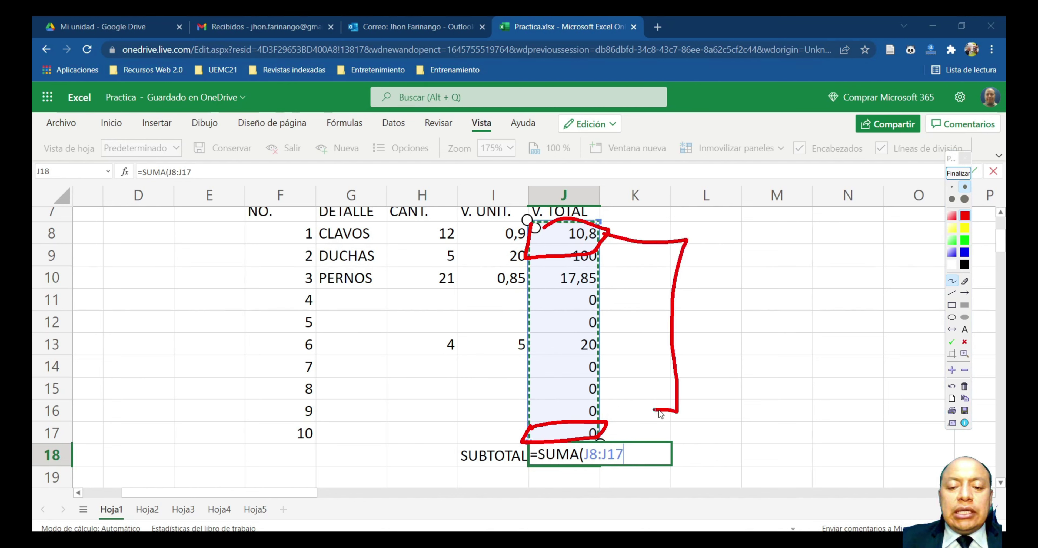
{"action": "left_click_drag", "start_coordinate": [626, 223], "coordinate": [637, 257]}
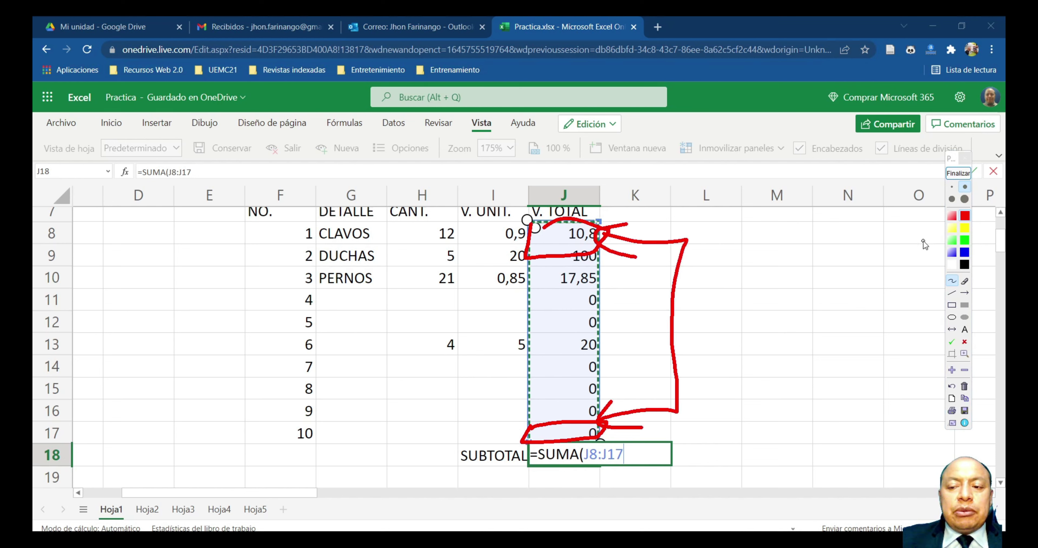
{"action": "left_click", "coordinate": [968, 177]}
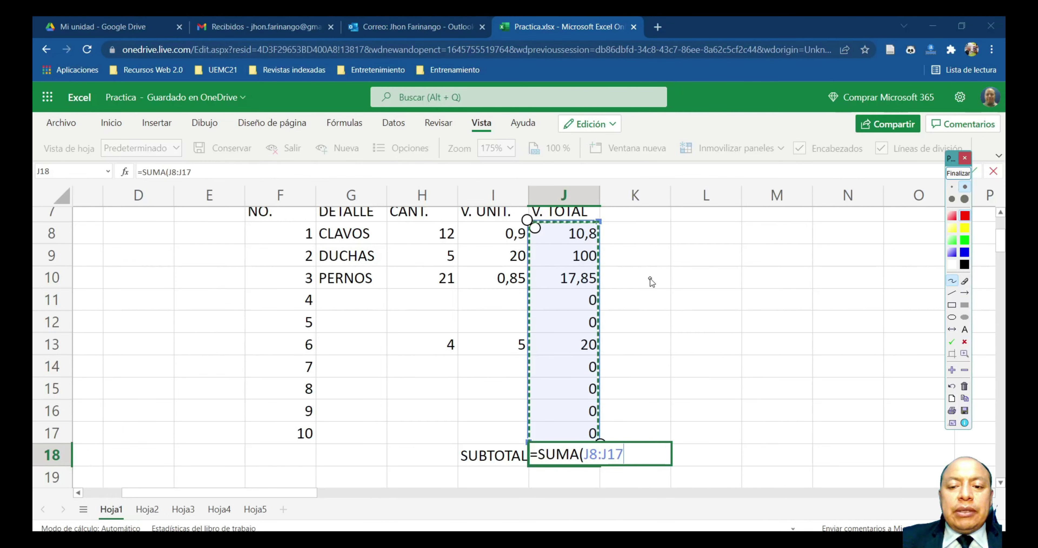
{"action": "left_click", "coordinate": [680, 242]}
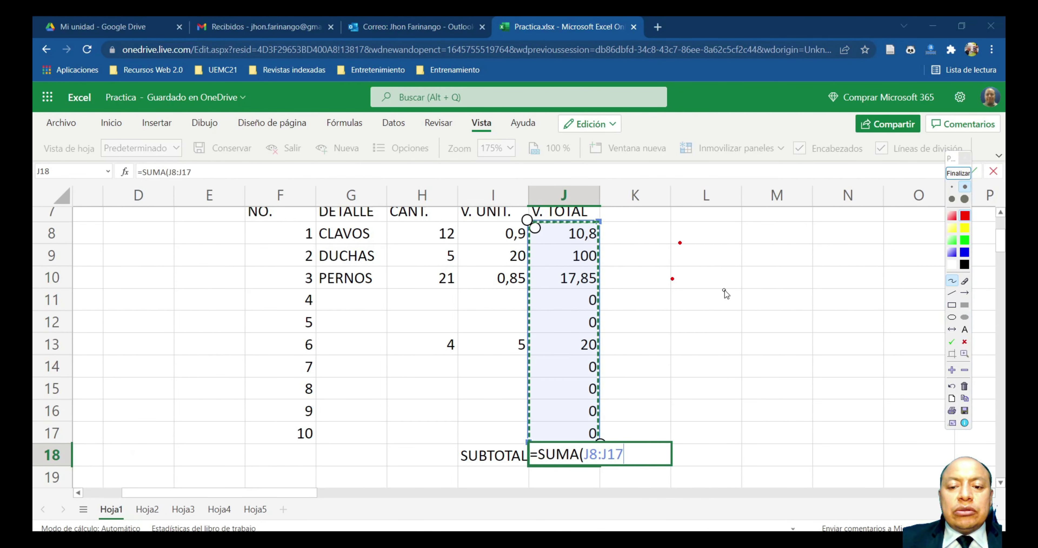
{"action": "left_click_drag", "start_coordinate": [769, 257], "coordinate": [759, 314]}
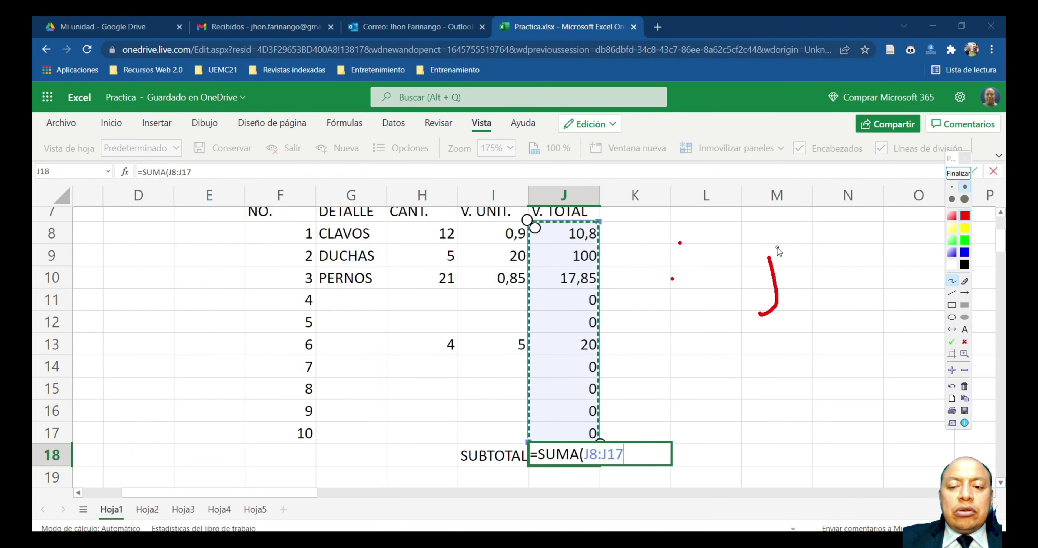
{"action": "left_click", "coordinate": [776, 226]}
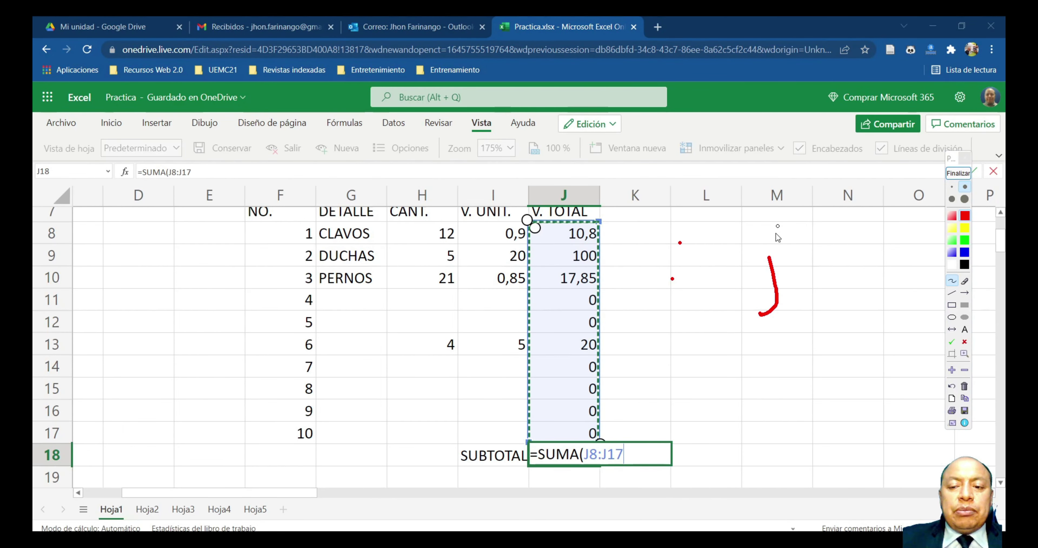
{"action": "left_click", "coordinate": [957, 174]}
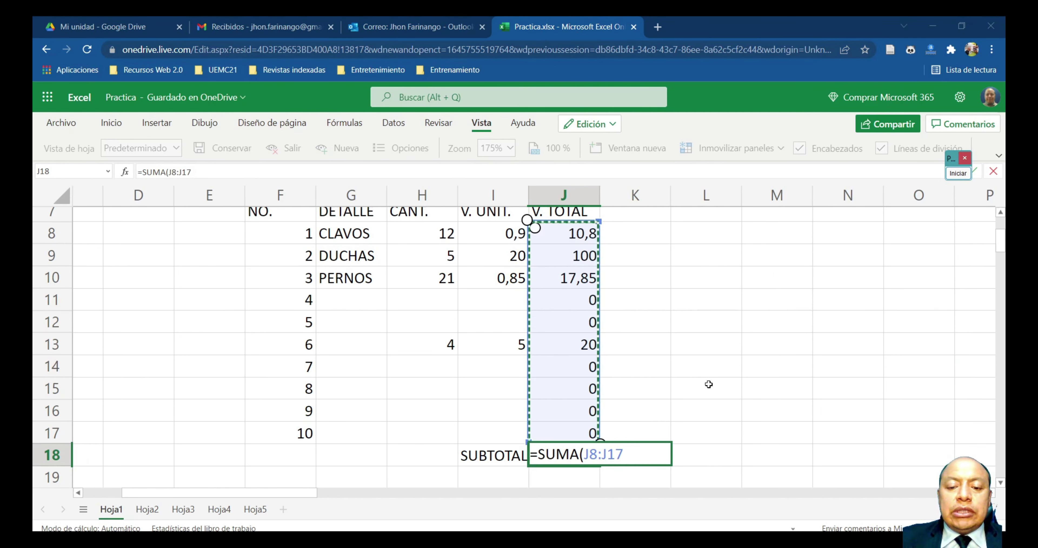
{"action": "left_click", "coordinate": [957, 173]}
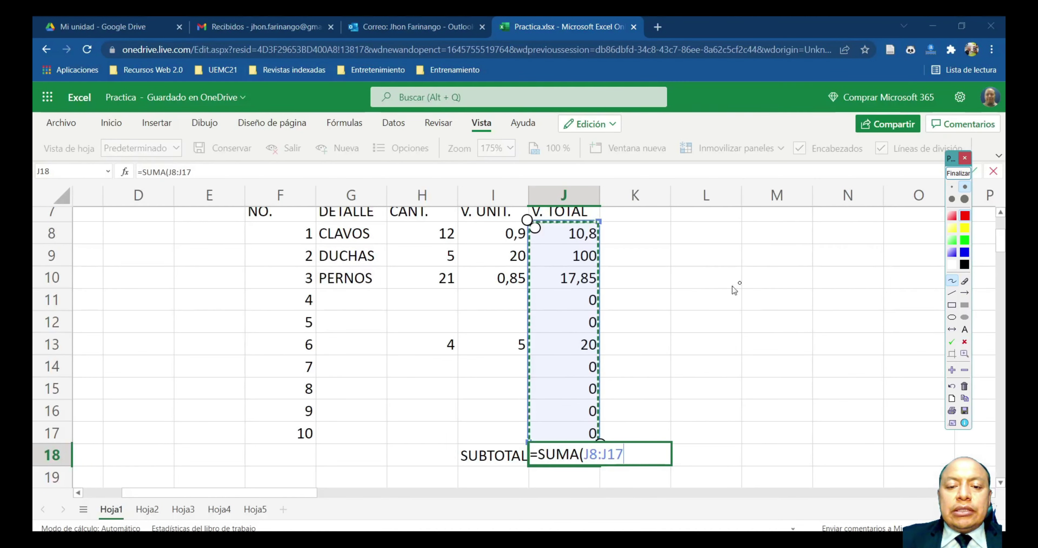
{"action": "mouse_move", "coordinate": [527, 441]}
{"action": "left_mouse_down"}
{"action": "mouse_move", "coordinate": [529, 240]}
{"action": "mouse_move", "coordinate": [603, 223]}
{"action": "mouse_move", "coordinate": [593, 408]}
{"action": "left_mouse_up"}
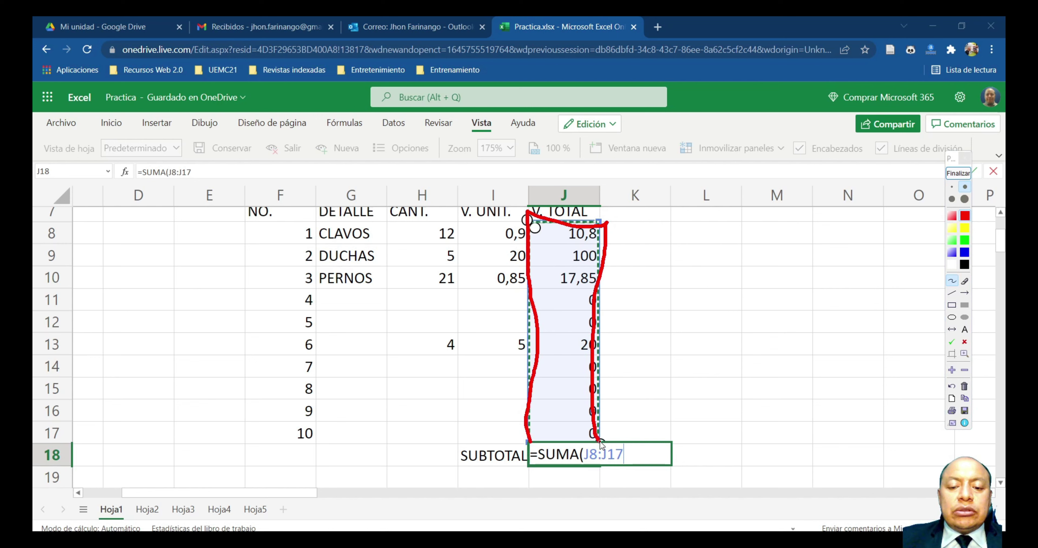
{"action": "left_click_drag", "start_coordinate": [600, 441], "coordinate": [515, 444]}
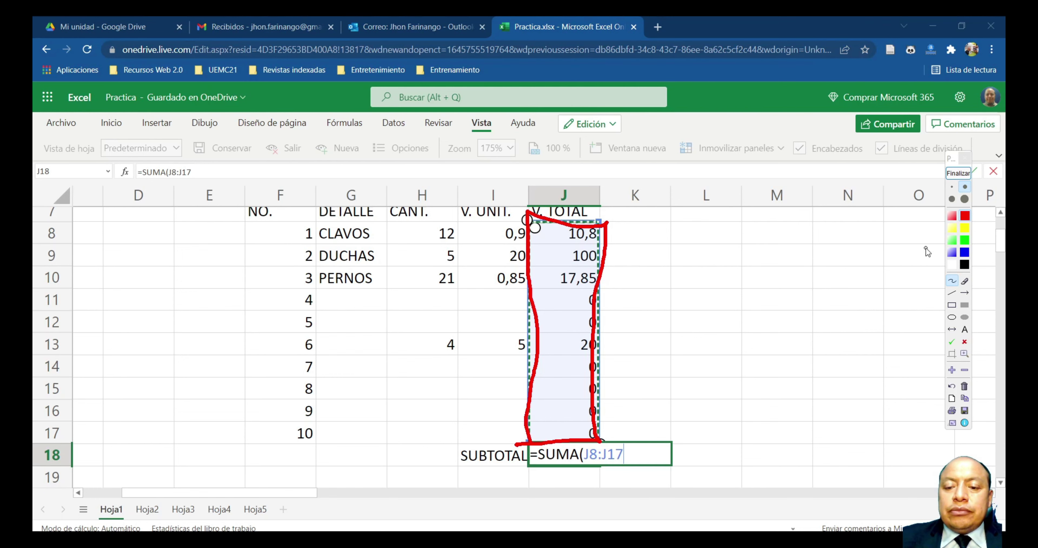
{"action": "left_click", "coordinate": [958, 172]}
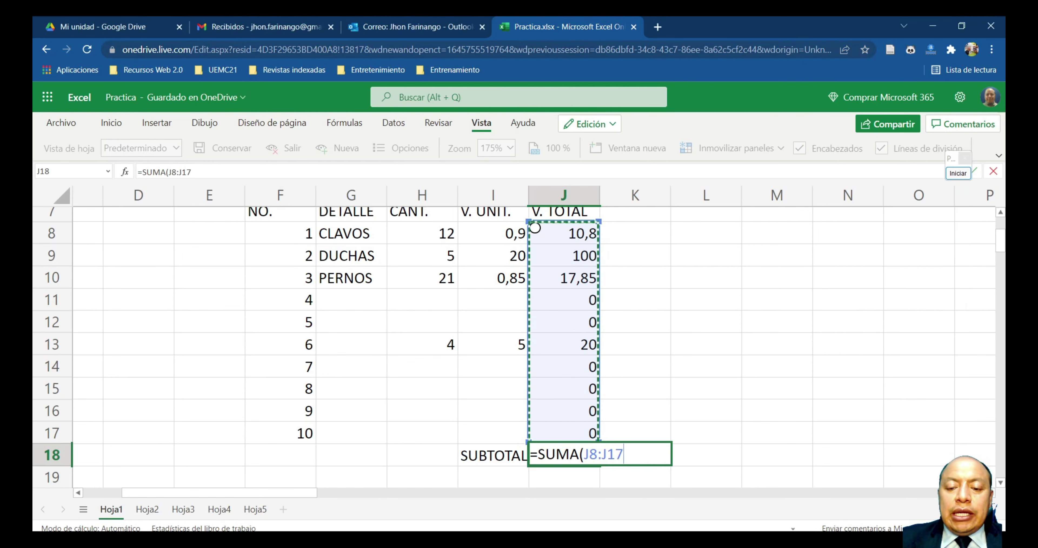
{"action": "scroll", "coordinate": [702, 402], "scroll_direction": "up", "scroll_amount": 1}
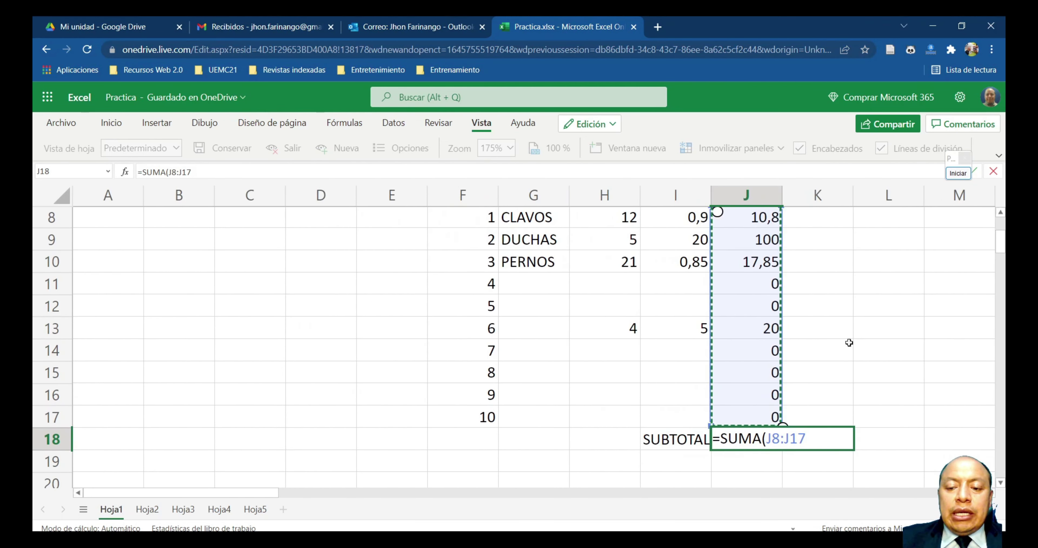
{"action": "left_click", "coordinate": [958, 173]}
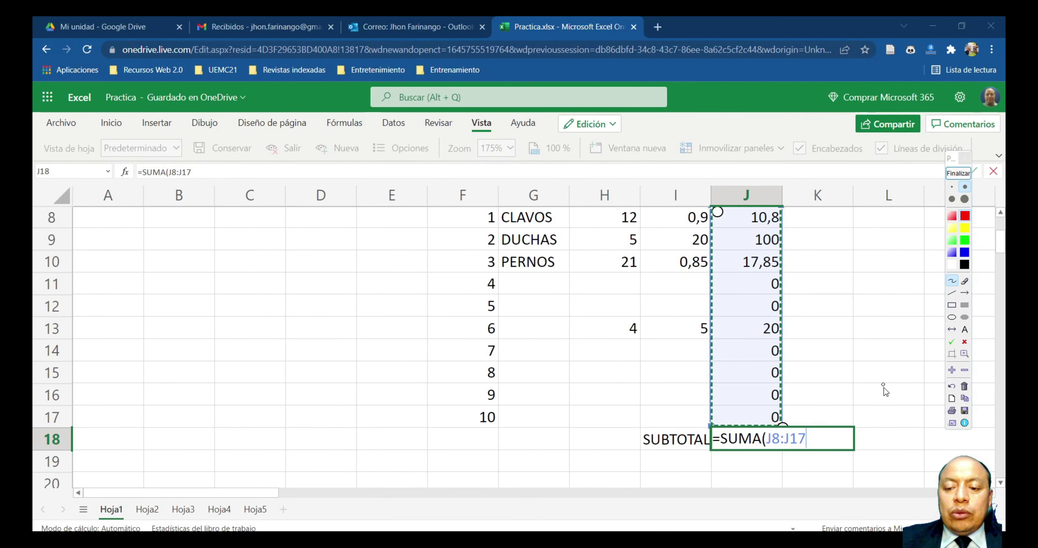
- Commit =SUMA(J8:J17) in J18 so it shows 148,65, then return to that cell
{"action": "left_click_drag", "start_coordinate": [883, 382], "coordinate": [857, 426]}
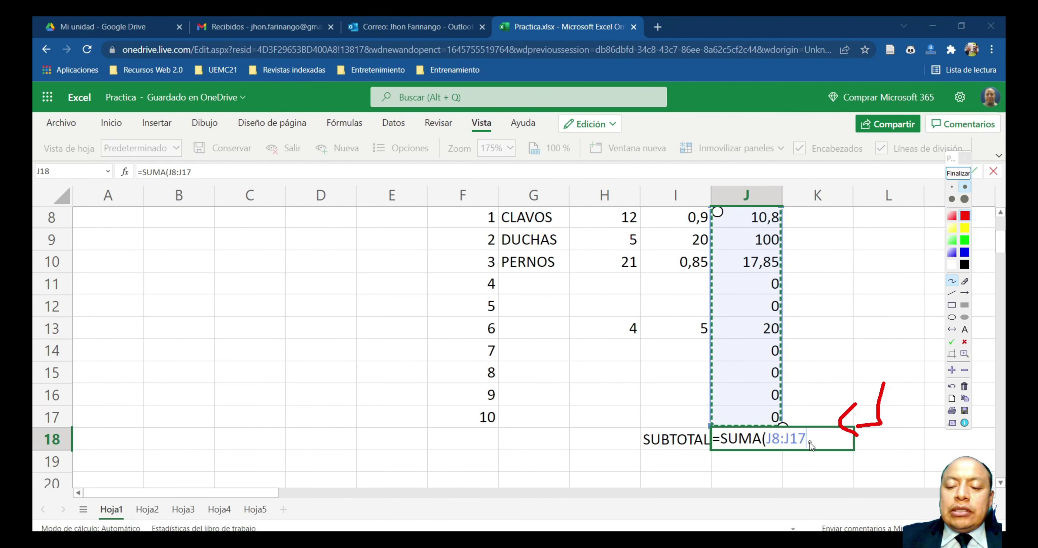
{"action": "left_click", "coordinate": [950, 178]}
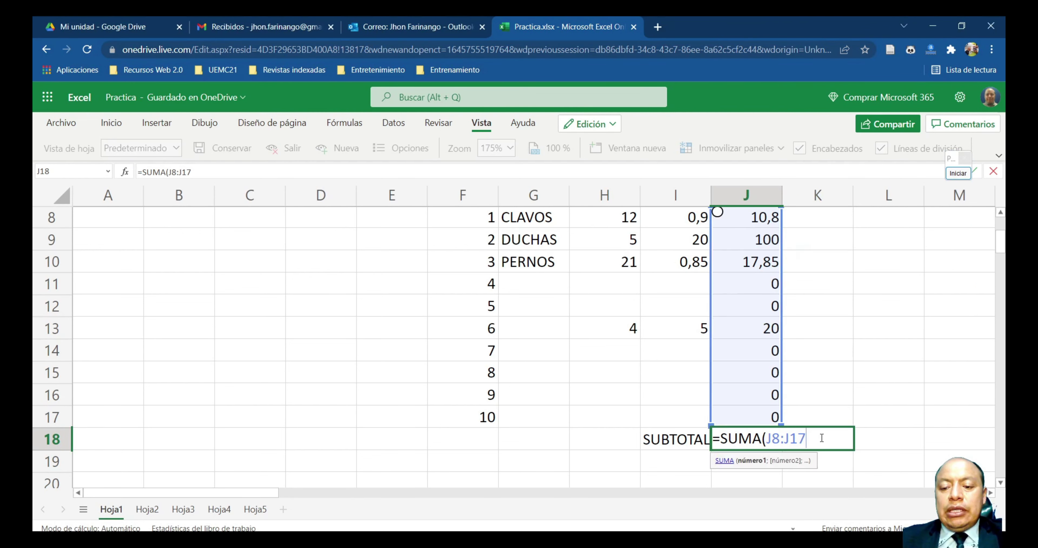
{"action": "key", "text": "Return"}
{"action": "key", "text": "Up"}
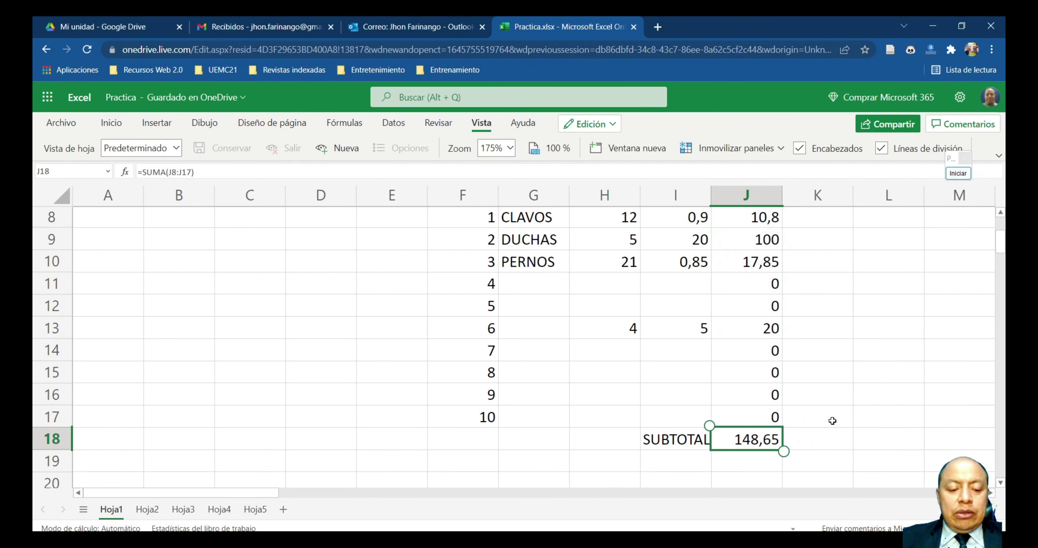
- Enter the DSCTO. 34% label in I19 below SUBTOTAL
{"action": "key", "text": "F2"}
{"action": "key", "text": "Return"}
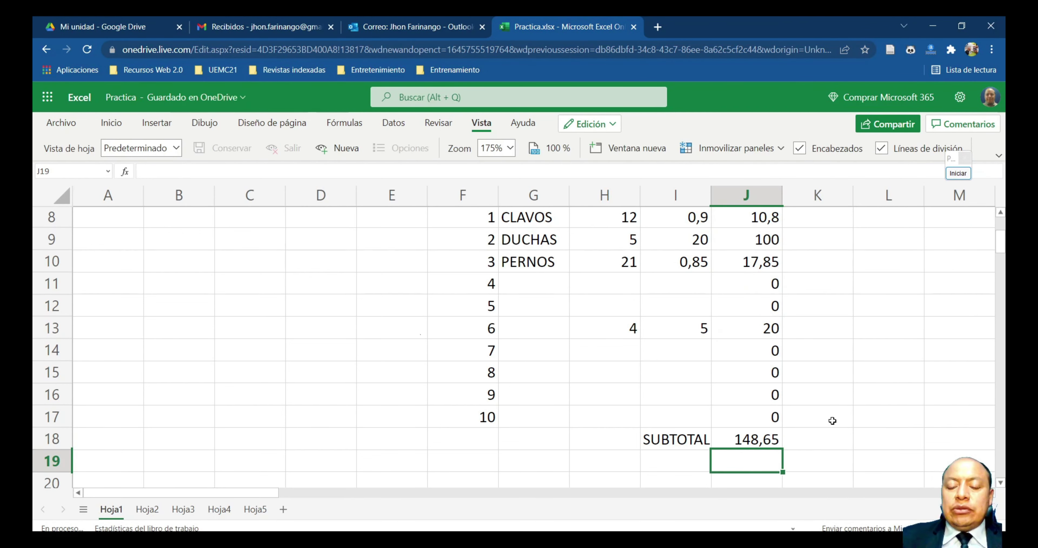
{"action": "key", "text": "Left"}
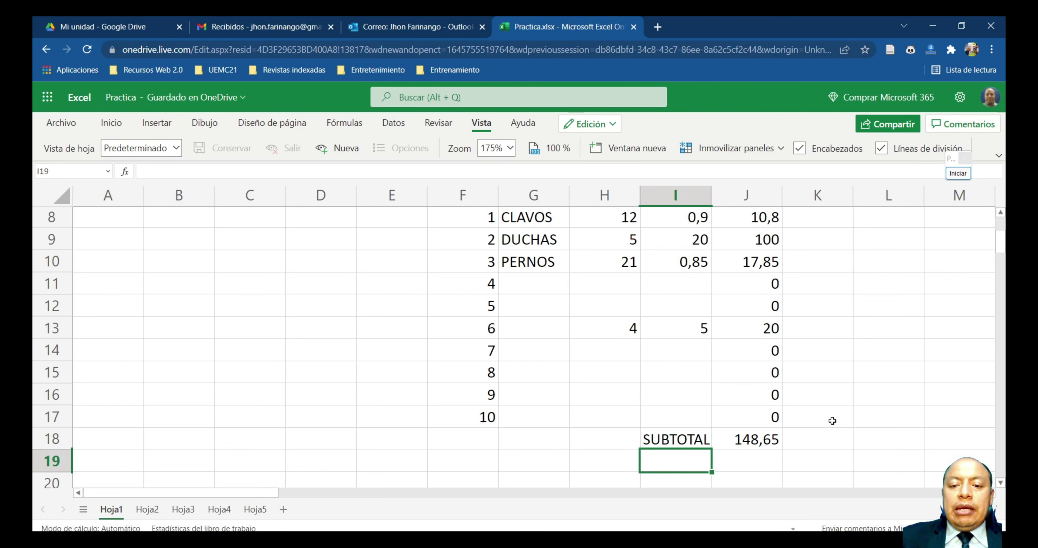
{"action": "scroll", "coordinate": [832, 420], "scroll_direction": "right", "scroll_amount": 1}
{"action": "scroll", "coordinate": [832, 420], "scroll_direction": "down", "scroll_amount": 1}
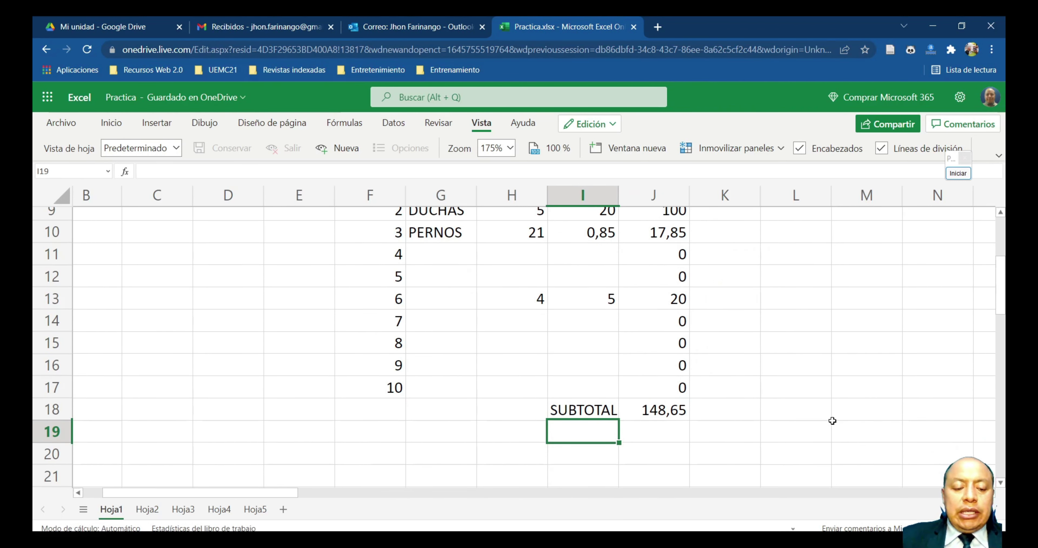
{"action": "type", "text": "DSCTO"}
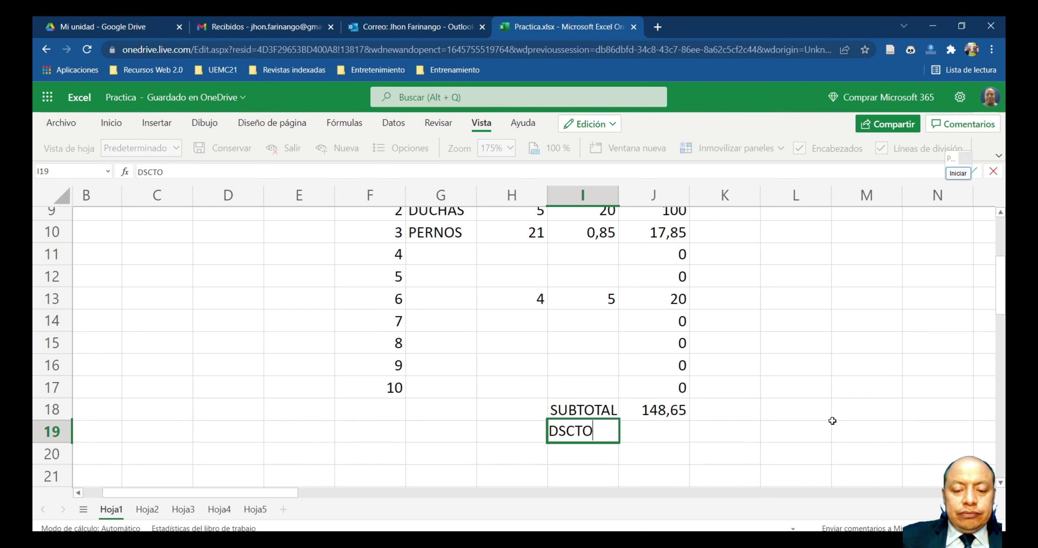
{"action": "type", "text": "34"}
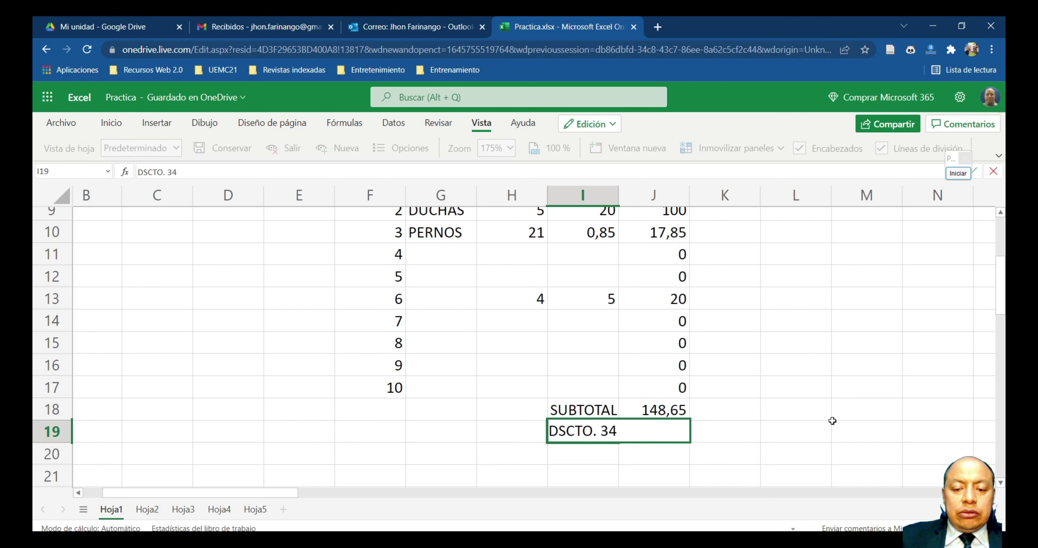
{"action": "key", "text": "Return"}
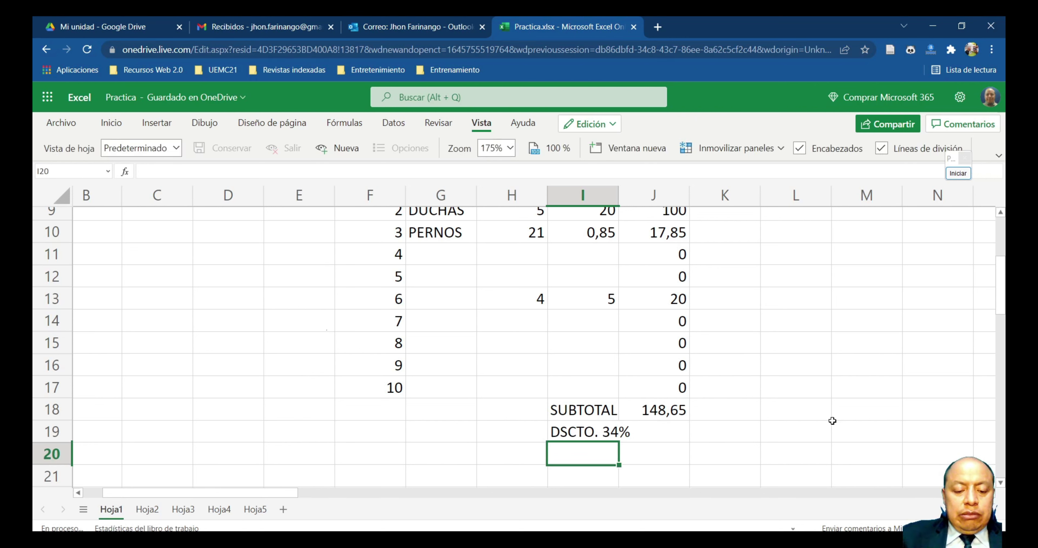
- Add the labels IVA 12% in I20 and TOTAL in I21
{"action": "type", "text": "IVA 12%"}
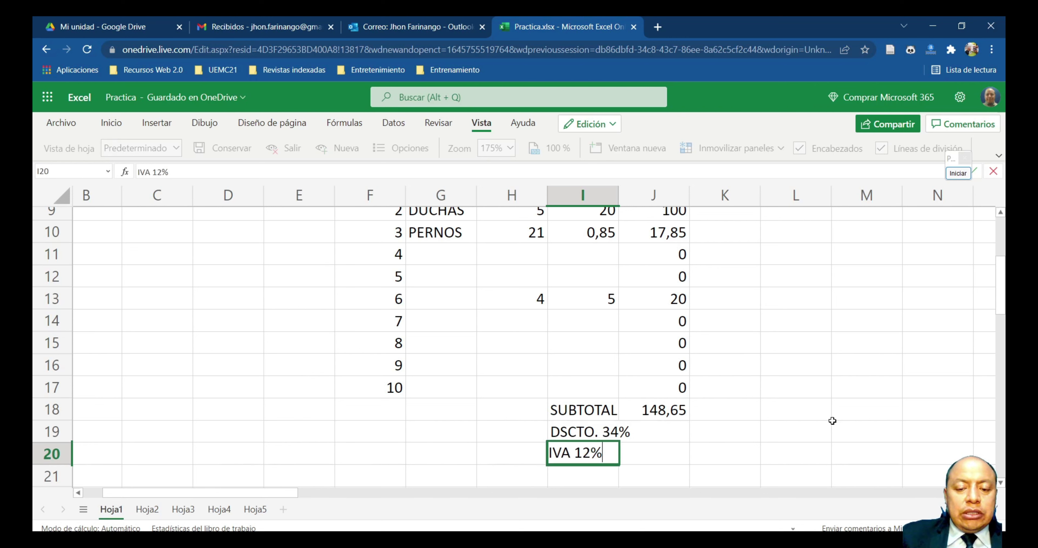
{"action": "key", "text": "Return"}
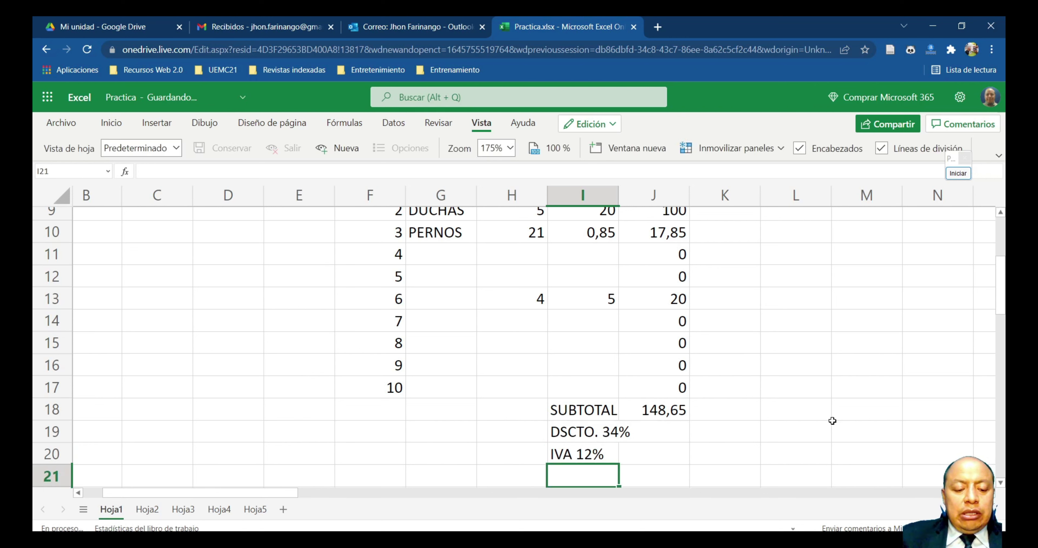
{"action": "type", "text": "TOTAL"}
{"action": "key", "text": "Return"}
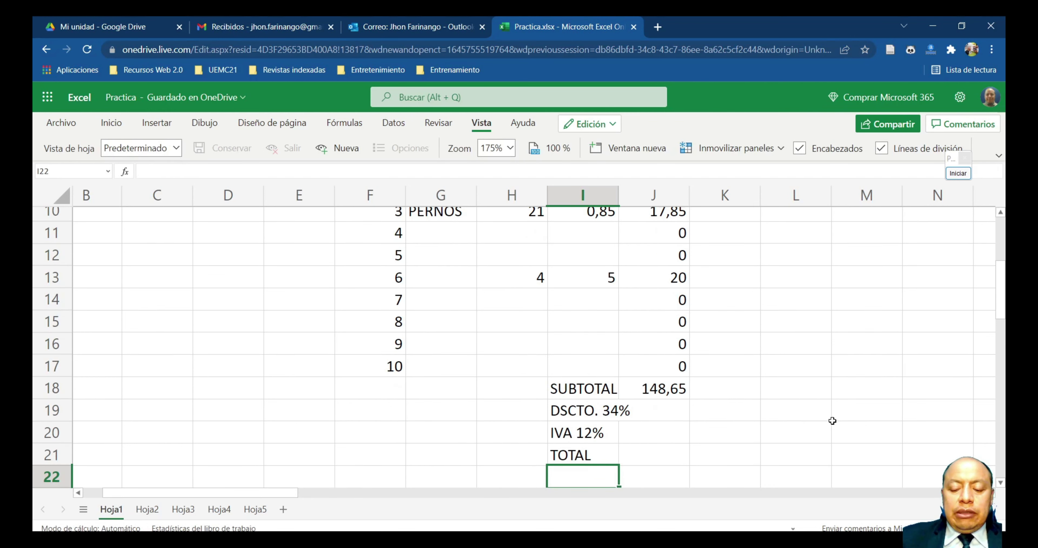
{"action": "key", "text": "Up"}
{"action": "key", "text": "Up"}
- Enter =J18*34% in J19 to compute the discount
{"action": "scroll", "coordinate": [833, 420], "scroll_direction": "up", "scroll_amount": 1}
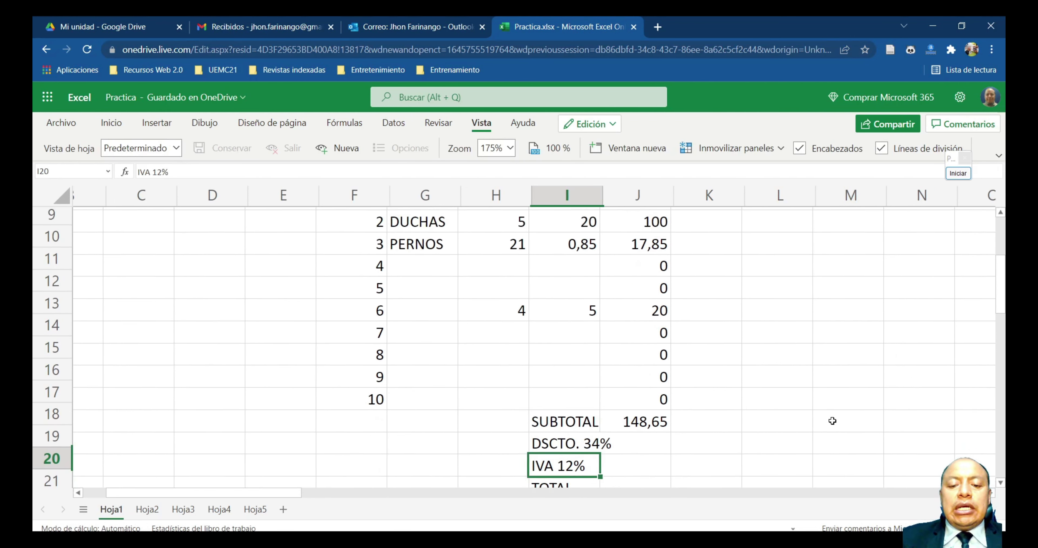
{"action": "scroll", "coordinate": [832, 420], "scroll_direction": "up", "scroll_amount": 1}
{"action": "scroll", "coordinate": [832, 420], "scroll_direction": "right", "scroll_amount": 2}
{"action": "scroll", "coordinate": [832, 421], "scroll_direction": "down", "scroll_amount": 1}
{"action": "scroll", "coordinate": [832, 420], "scroll_direction": "up", "scroll_amount": 3}
{"action": "scroll", "coordinate": [832, 420], "scroll_direction": "down", "scroll_amount": 1}
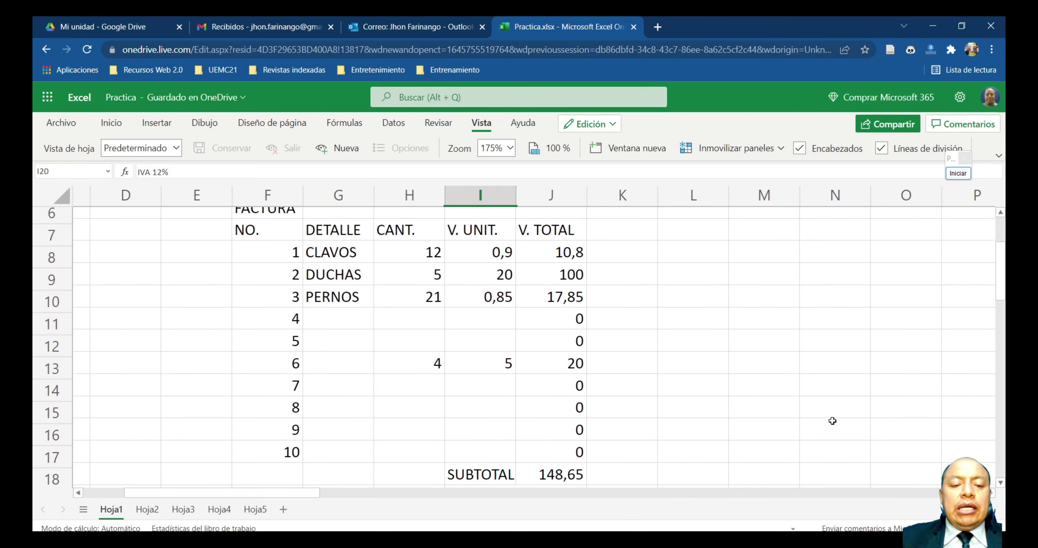
{"action": "scroll", "coordinate": [832, 420], "scroll_direction": "down", "scroll_amount": 1}
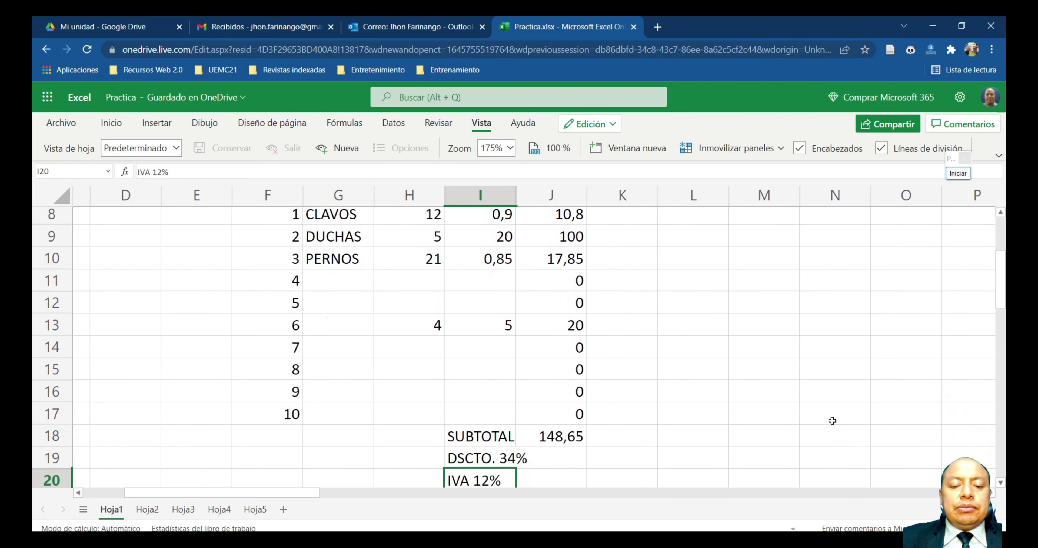
{"action": "left_click", "coordinate": [575, 454]}
{"action": "scroll", "coordinate": [564, 456], "scroll_direction": "up", "scroll_amount": 1}
{"action": "scroll", "coordinate": [560, 457], "scroll_direction": "down", "scroll_amount": 1}
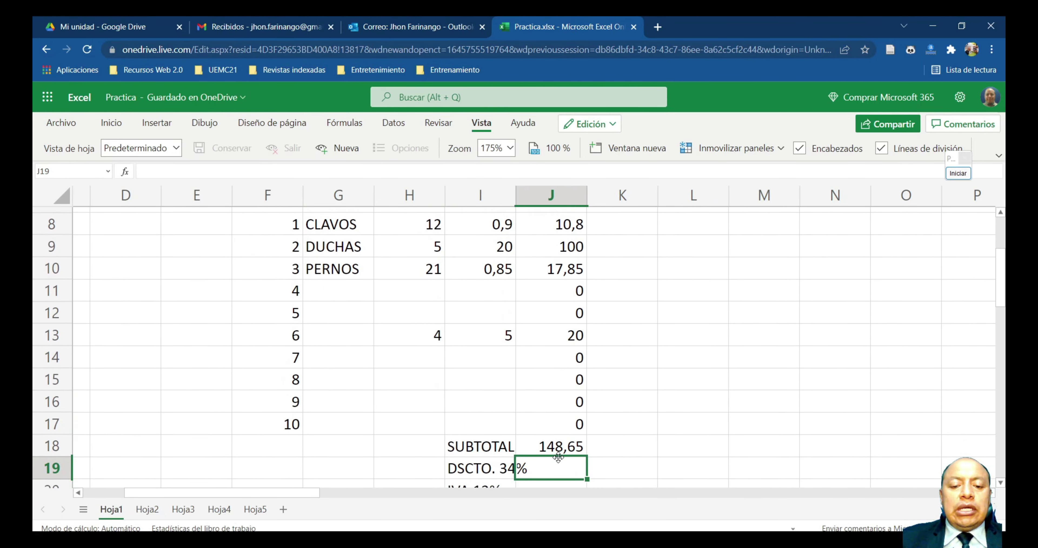
{"action": "scroll", "coordinate": [558, 457], "scroll_direction": "down", "scroll_amount": 2}
{"action": "scroll", "coordinate": [558, 457], "scroll_direction": "up", "scroll_amount": 1}
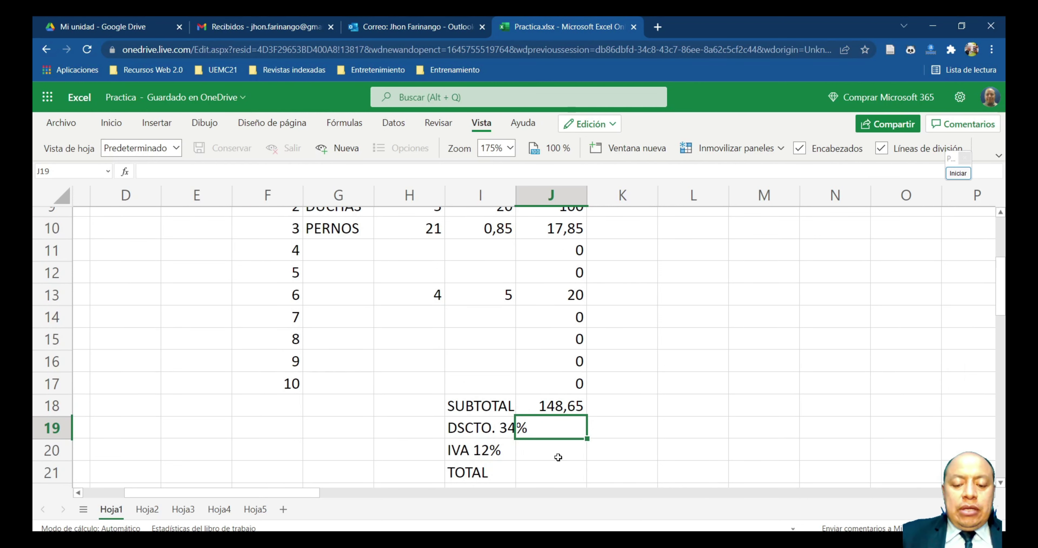
{"action": "type", "text": "="}
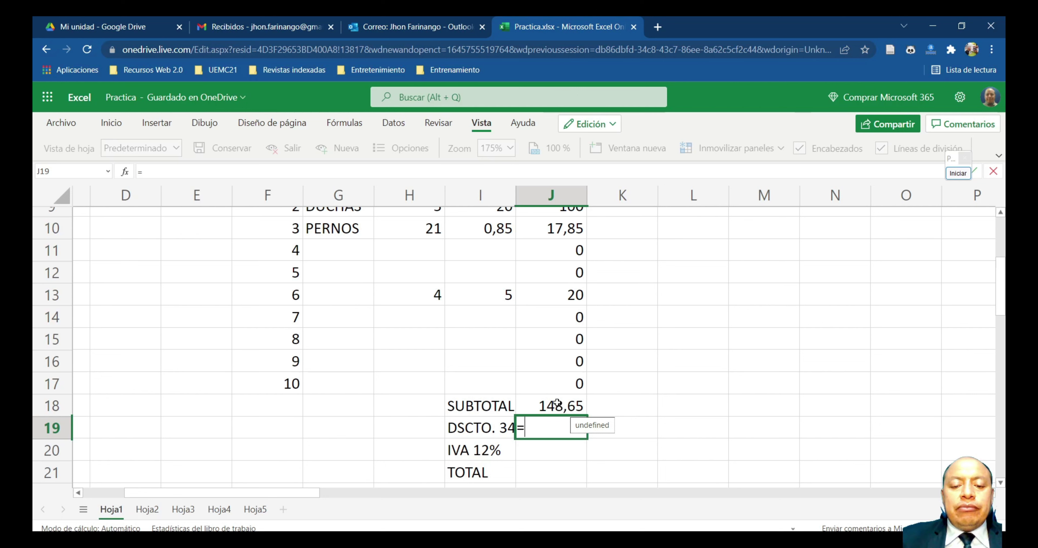
{"action": "left_click", "coordinate": [557, 402]}
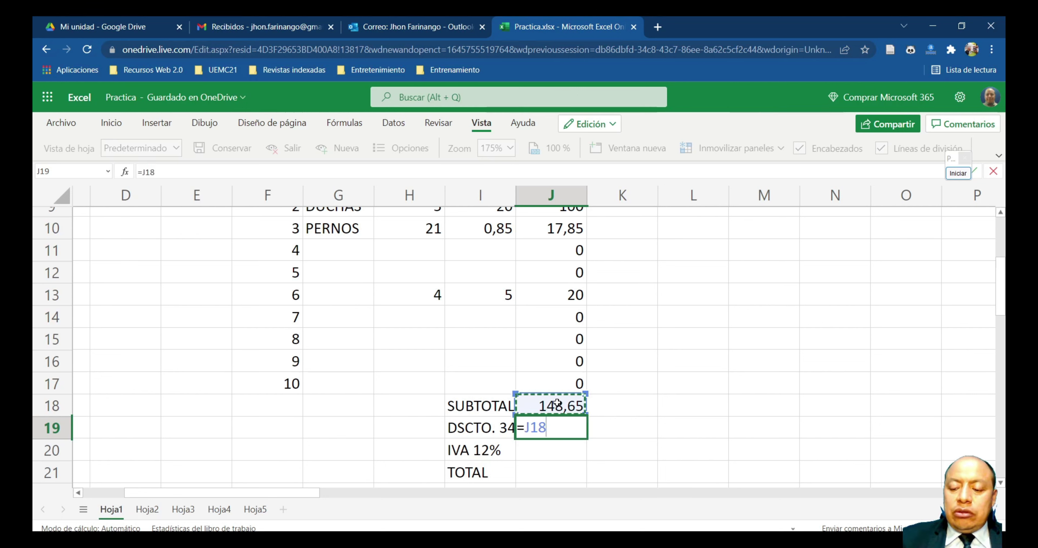
{"action": "type", "text": "*"}
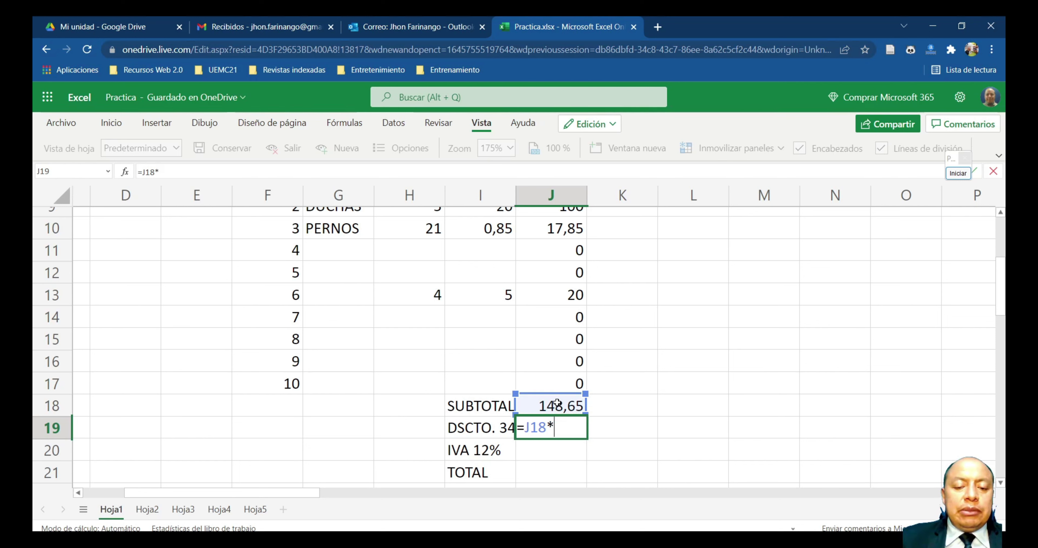
{"action": "type", "text": "34"}
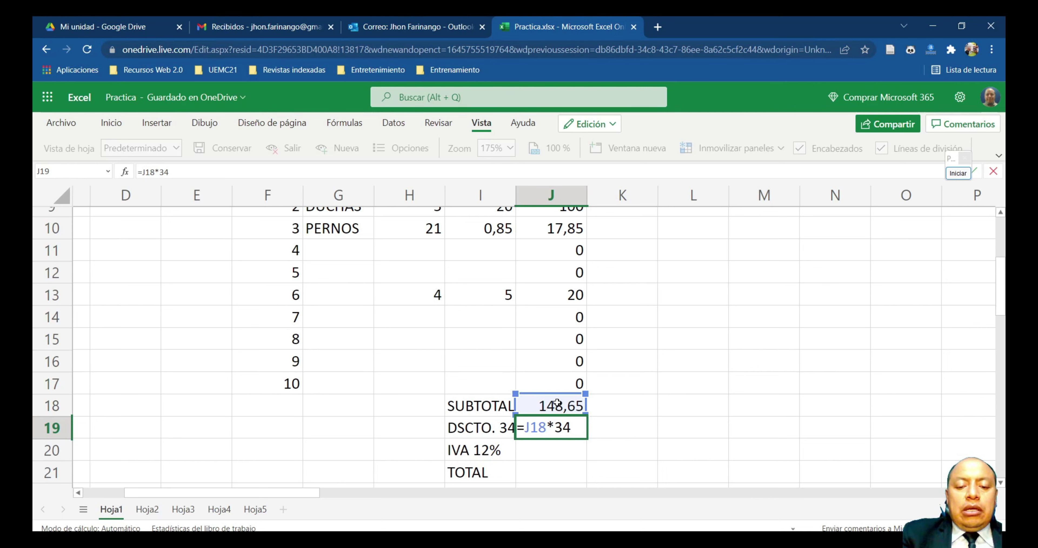
{"action": "type", "text": "%"}
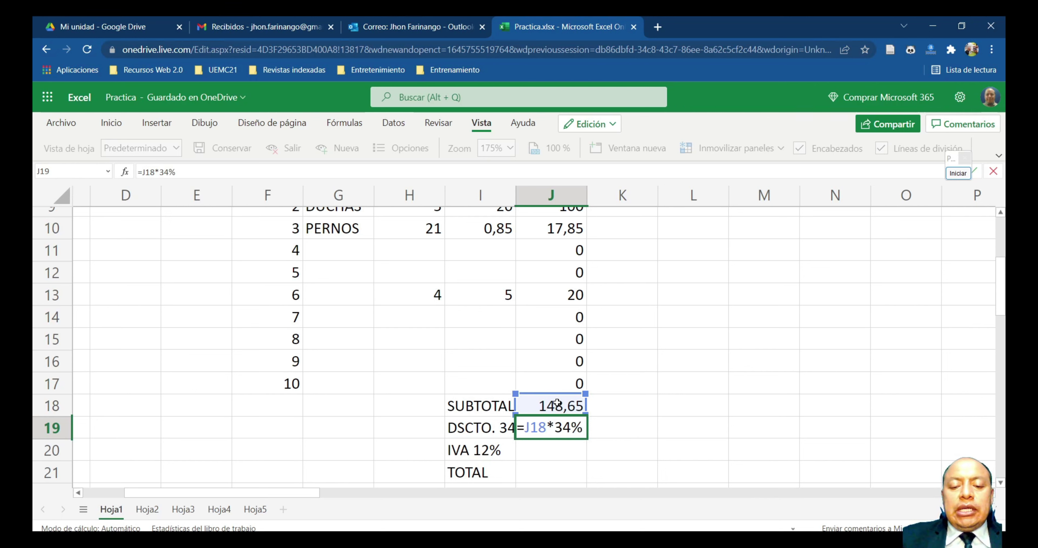
{"action": "key", "text": "Return"}
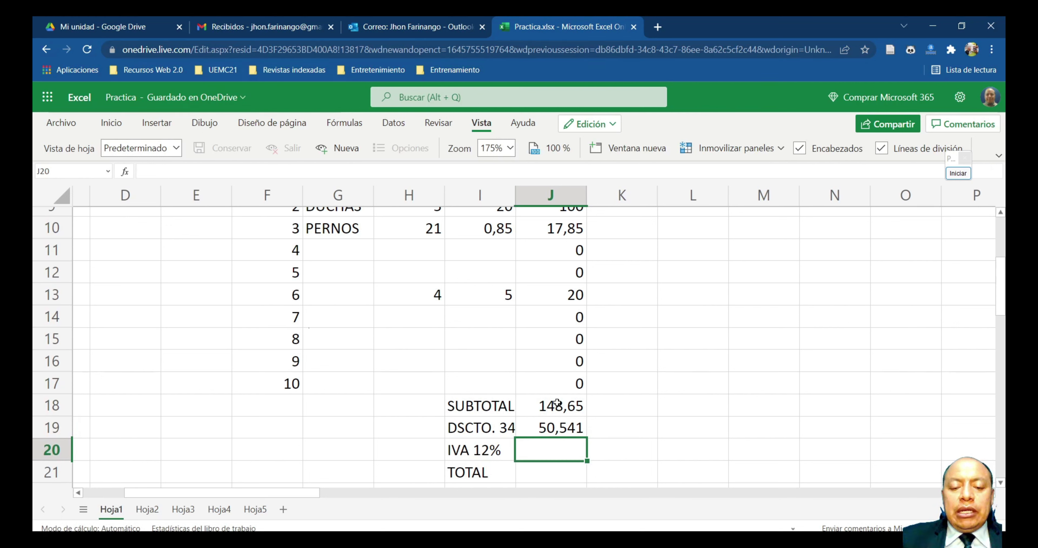
- Revise the J19 discount formula to =J18*34/100
{"action": "key", "text": "Up"}
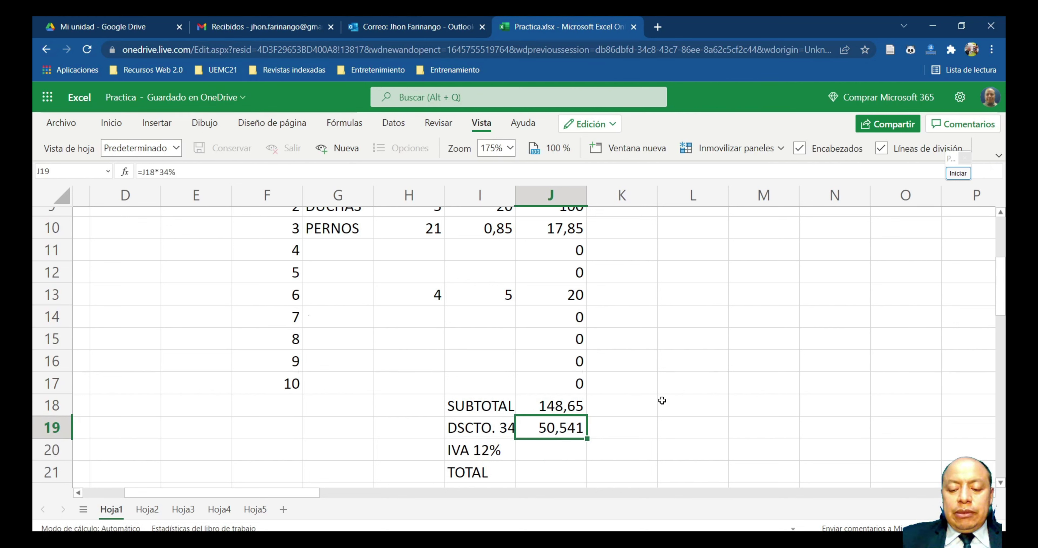
{"action": "key", "text": "Up"}
{"action": "key", "text": "Down"}
{"action": "key", "text": "F2"}
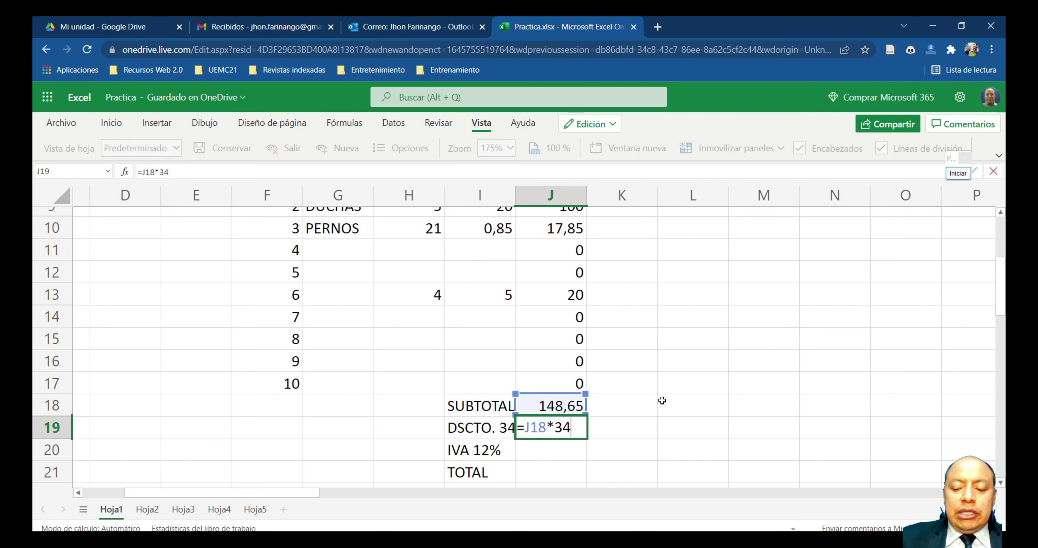
{"action": "type", "text": "100"}
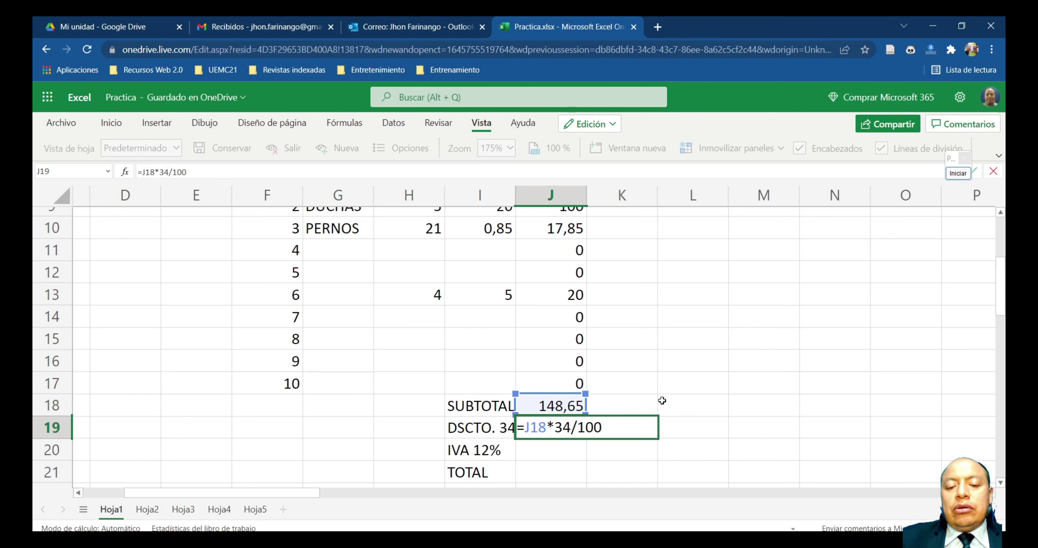
{"action": "key", "text": "Return"}
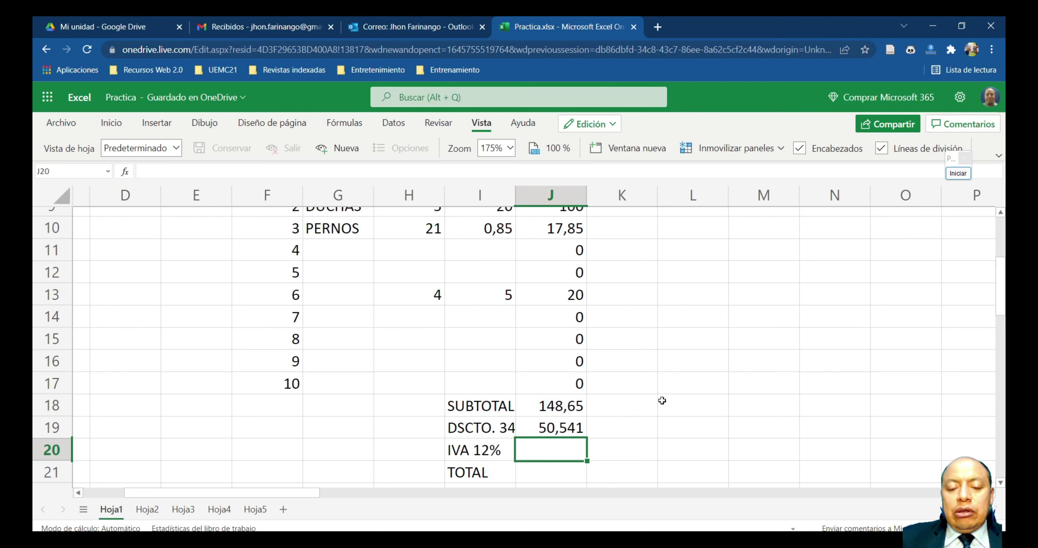
- Change the J19 discount formula to =J18*0,34, giving 50,541
{"action": "key", "text": "Up"}
{"action": "key", "text": "F2"}
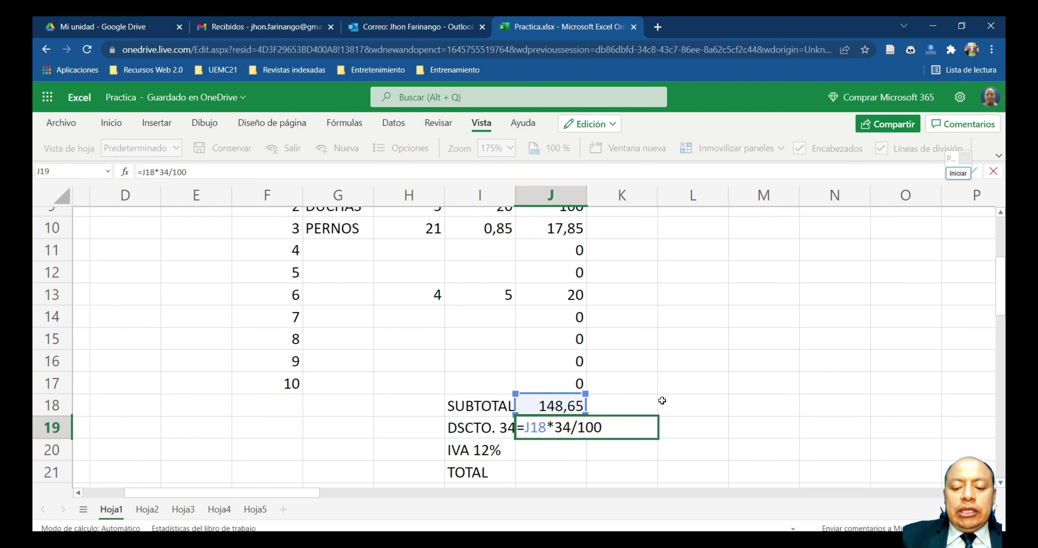
{"action": "key", "text": "BackSpace"}
{"action": "key", "text": "BackSpace"}
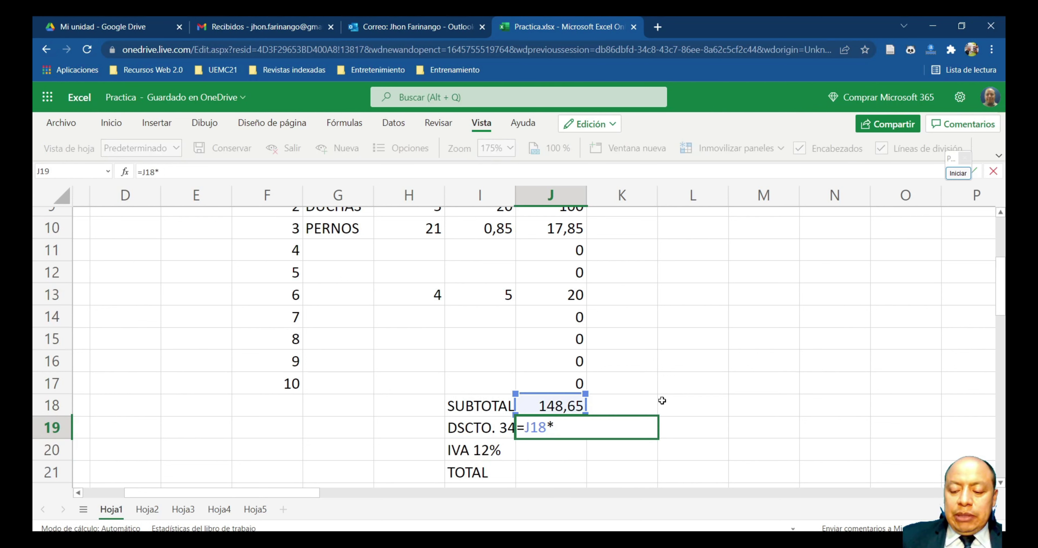
{"action": "type", "text": "0,34"}
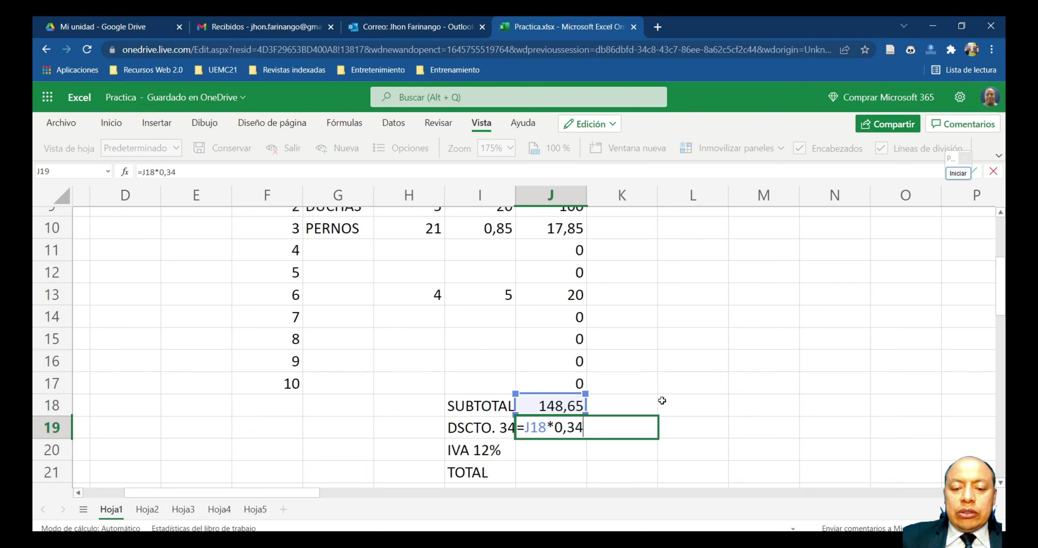
{"action": "key", "text": "Return"}
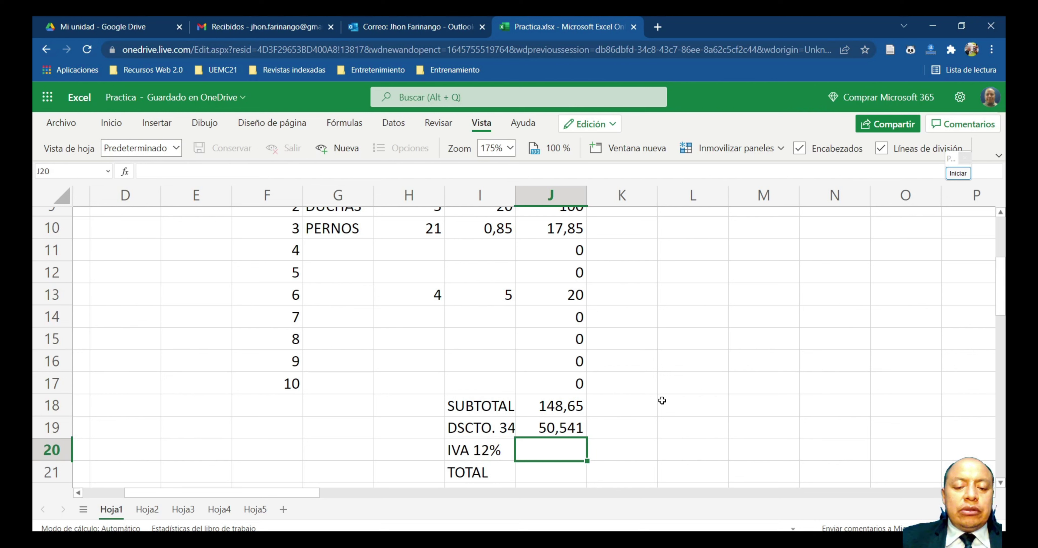
- Enter =J18*12% in J20 so the IVA shows 17,838
{"action": "type", "text": "="}
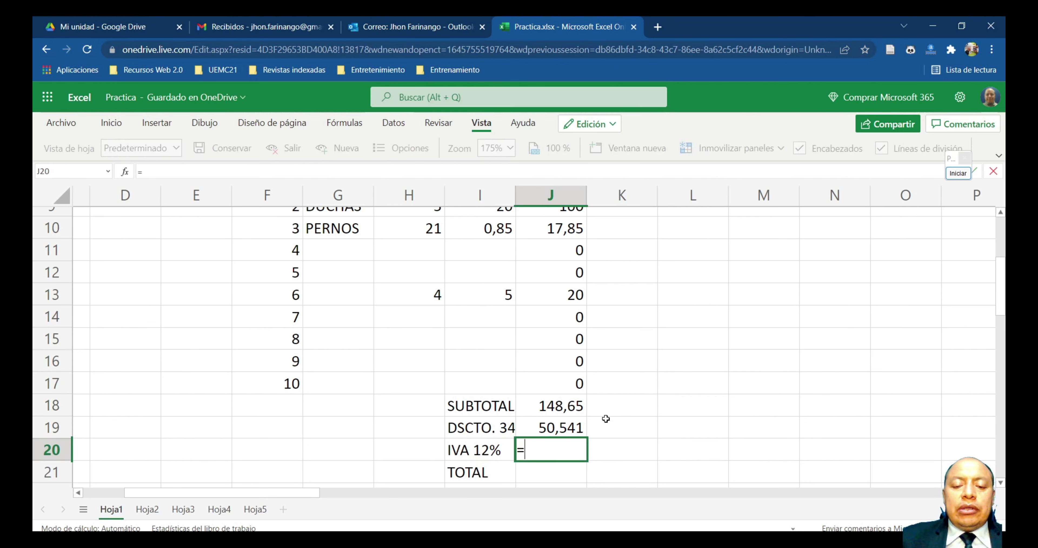
{"action": "left_click", "coordinate": [561, 407]}
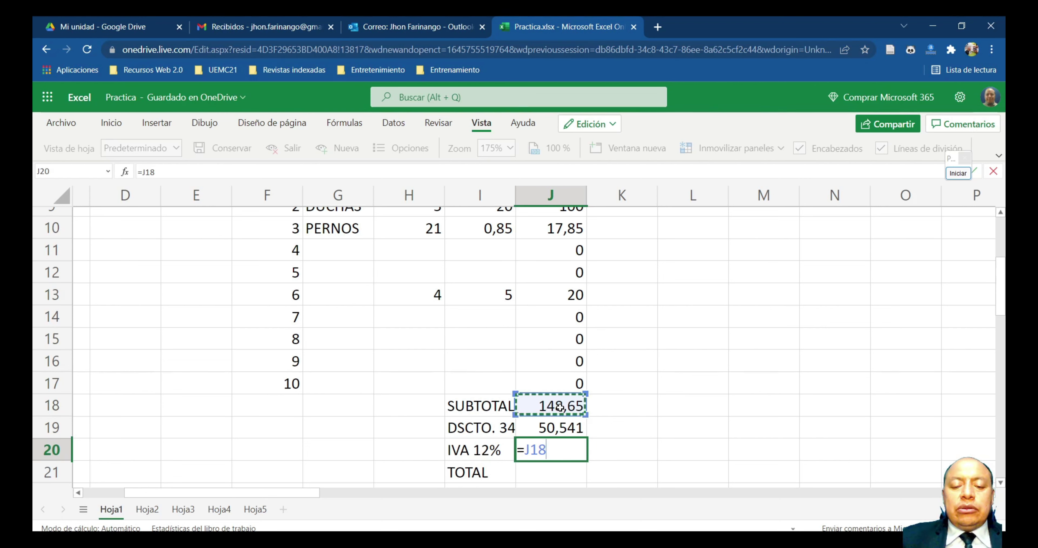
{"action": "type", "text": "*12"}
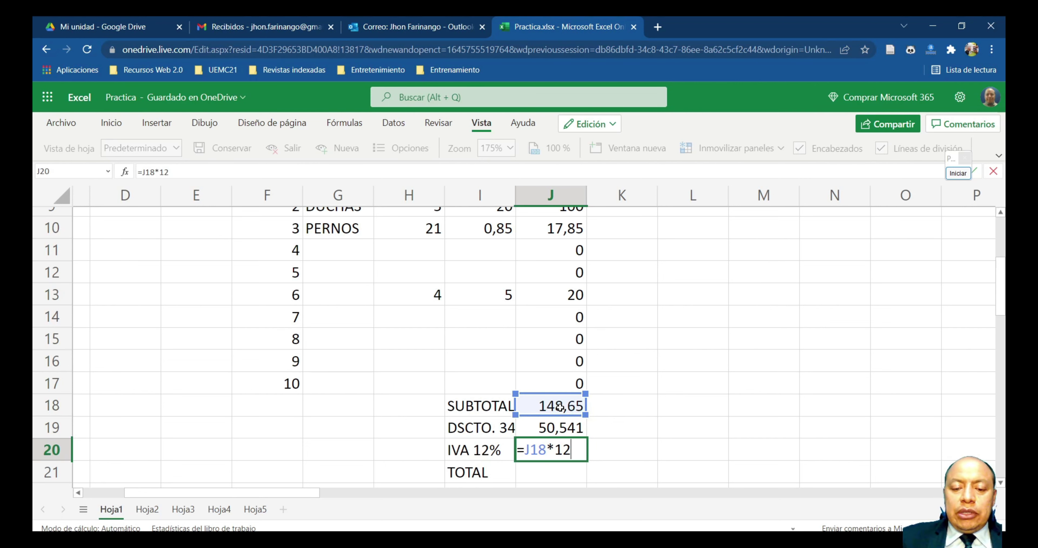
{"action": "key", "text": "Return"}
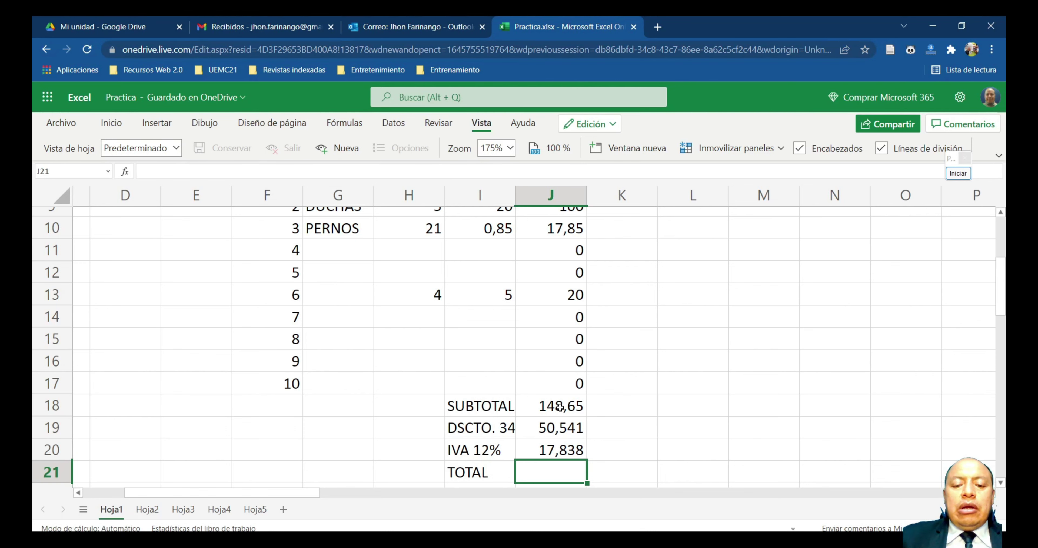
{"action": "scroll", "coordinate": [560, 406], "scroll_direction": "up", "scroll_amount": 1}
{"action": "scroll", "coordinate": [560, 407], "scroll_direction": "down", "scroll_amount": 1}
{"action": "scroll", "coordinate": [560, 407], "scroll_direction": "up", "scroll_amount": 1}
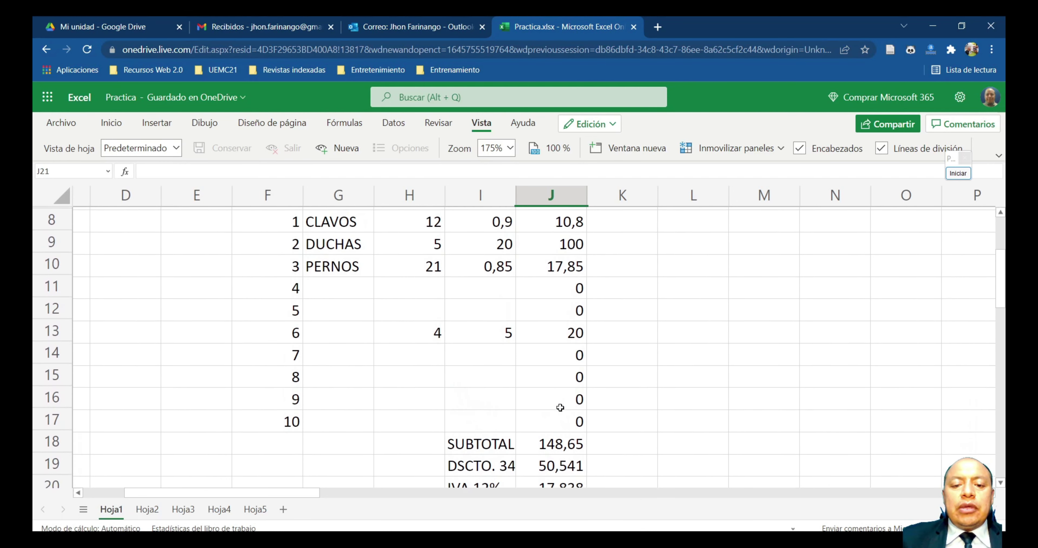
{"action": "scroll", "coordinate": [560, 407], "scroll_direction": "down", "scroll_amount": 2}
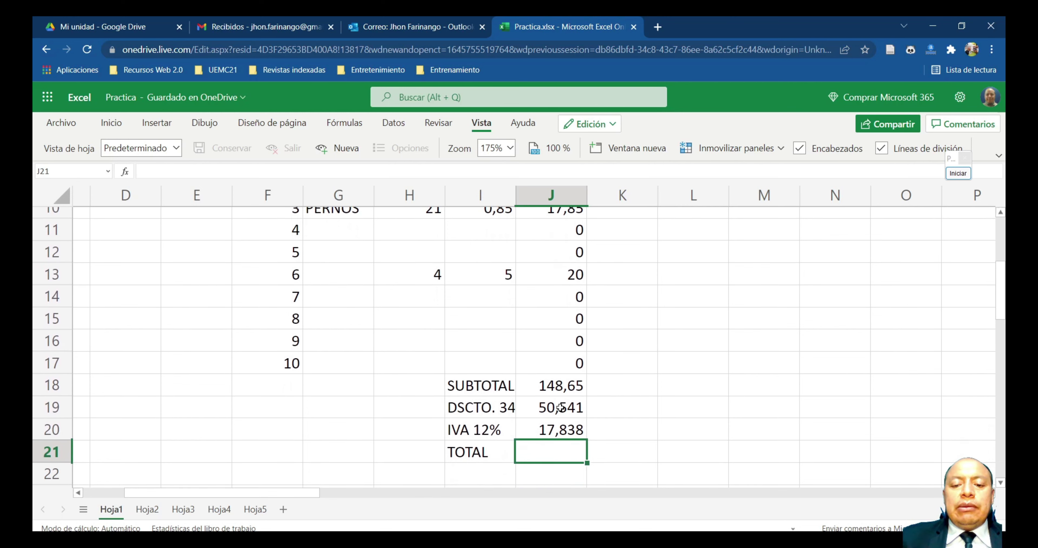
{"action": "left_click", "coordinate": [962, 177]}
{"action": "left_click", "coordinate": [962, 177]}
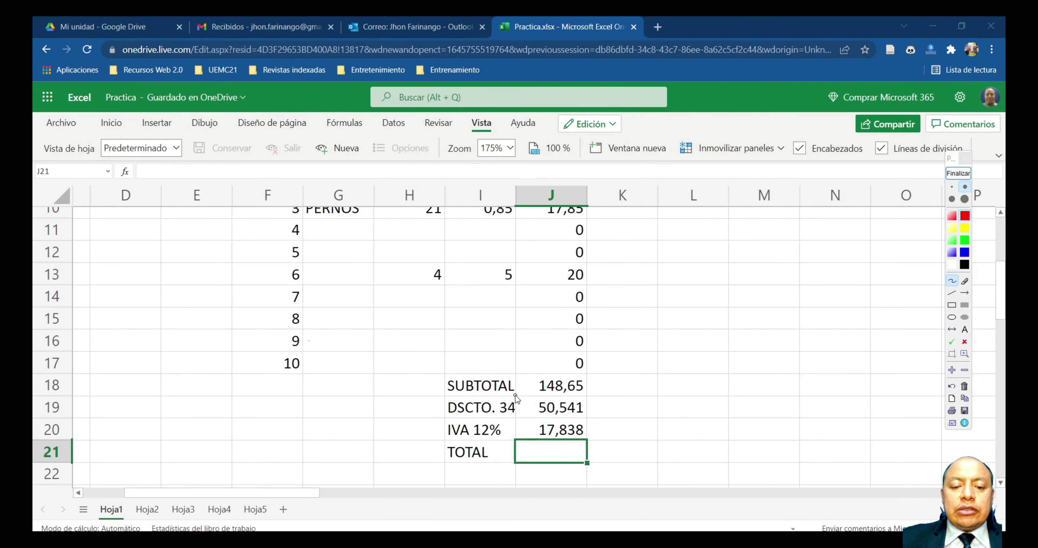
{"action": "mouse_move", "coordinate": [515, 394]}
{"action": "left_mouse_down"}
{"action": "mouse_move", "coordinate": [522, 411]}
{"action": "mouse_move", "coordinate": [468, 398]}
{"action": "left_mouse_up"}
{"action": "right_click", "coordinate": [358, 412]}
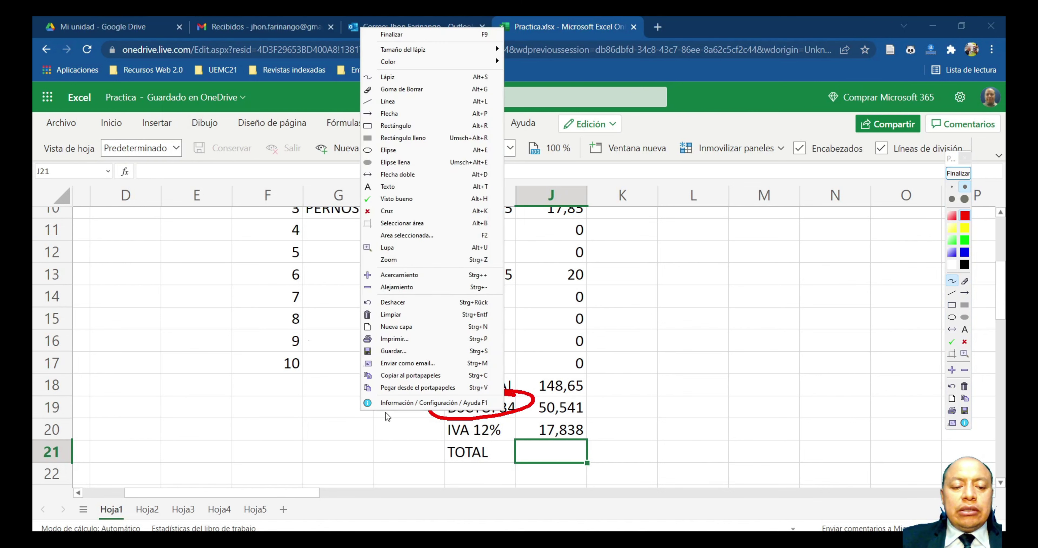
{"action": "left_click", "coordinate": [304, 408]}
{"action": "left_click_drag", "start_coordinate": [363, 405], "coordinate": [402, 407]}
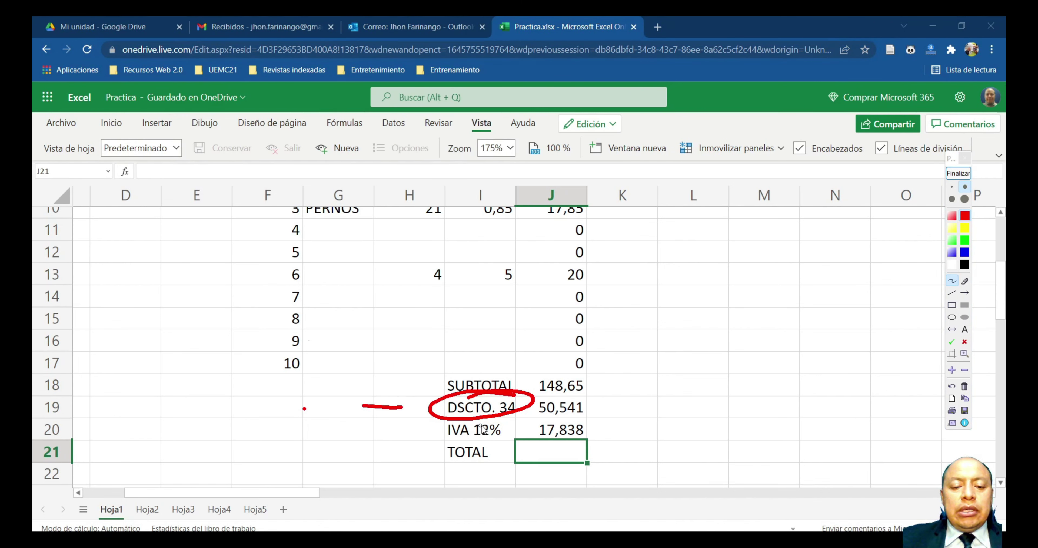
{"action": "mouse_move", "coordinate": [481, 426]}
{"action": "left_mouse_down"}
{"action": "mouse_move", "coordinate": [437, 443]}
{"action": "mouse_move", "coordinate": [463, 421]}
{"action": "left_mouse_up"}
{"action": "mouse_move", "coordinate": [368, 434]}
{"action": "left_mouse_down"}
{"action": "mouse_move", "coordinate": [407, 430]}
{"action": "mouse_move", "coordinate": [394, 446]}
{"action": "left_mouse_up"}
{"action": "mouse_move", "coordinate": [598, 372]}
{"action": "left_mouse_down"}
{"action": "mouse_move", "coordinate": [532, 375]}
{"action": "mouse_move", "coordinate": [626, 405]}
{"action": "mouse_move", "coordinate": [627, 417]}
{"action": "mouse_move", "coordinate": [716, 398]}
{"action": "left_mouse_up"}
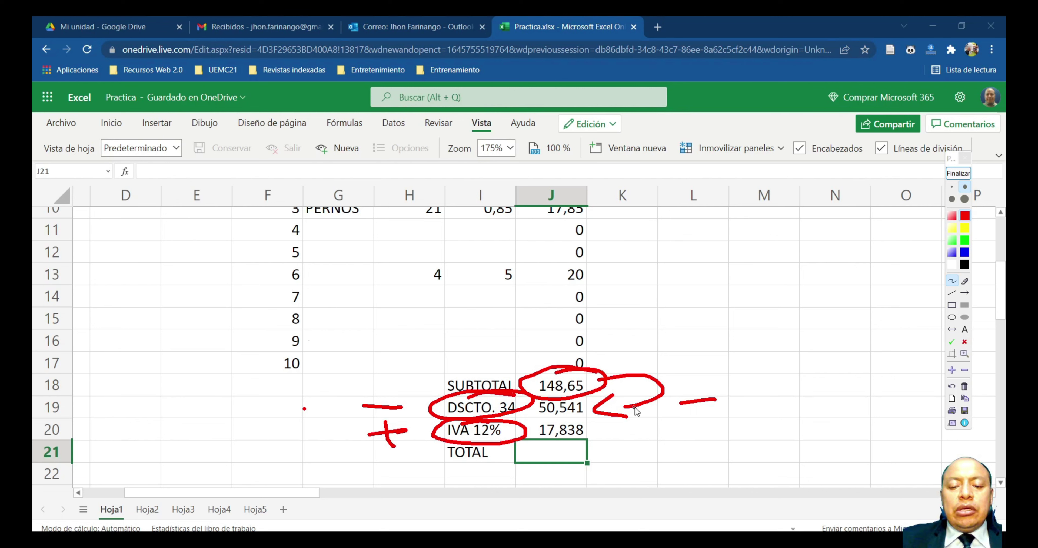
{"action": "mouse_move", "coordinate": [652, 408]}
{"action": "left_mouse_down"}
{"action": "mouse_move", "coordinate": [637, 440]}
{"action": "mouse_move", "coordinate": [722, 426]}
{"action": "mouse_move", "coordinate": [713, 442]}
{"action": "left_mouse_up"}
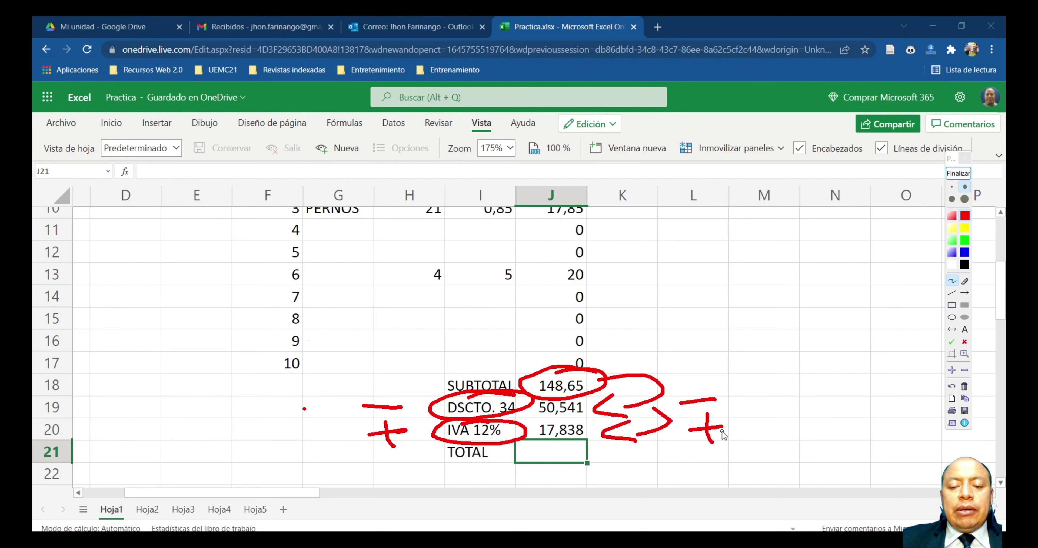
{"action": "left_click", "coordinate": [958, 173]}
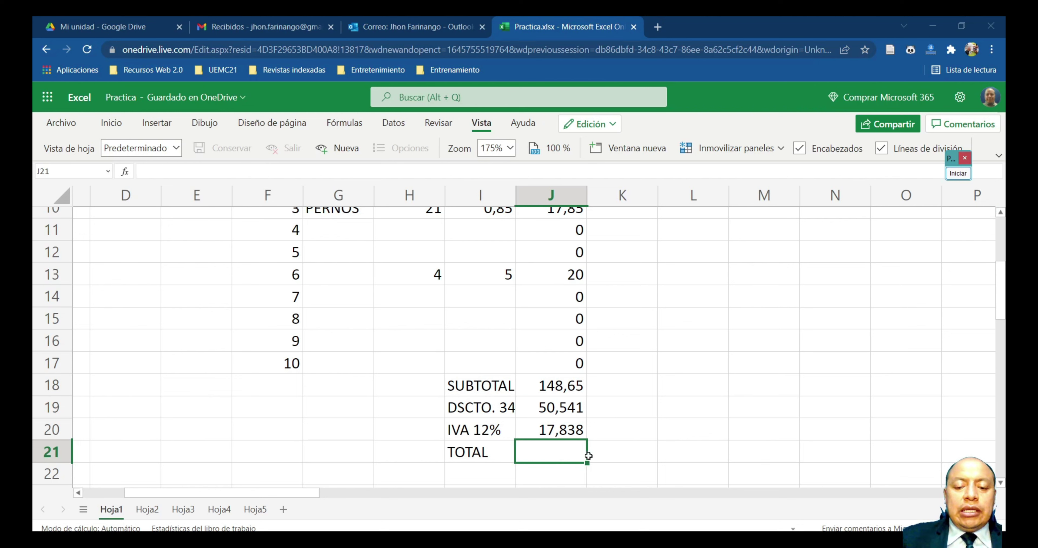
- Enter =J18-J19+J20 in J21 so TOTAL shows 115,947
{"action": "type", "text": "="}
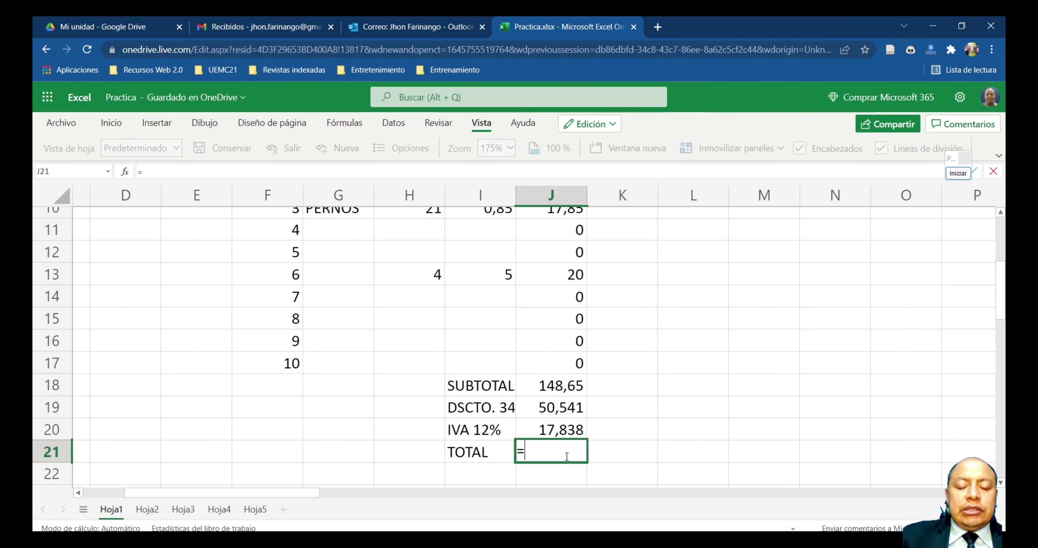
{"action": "left_click", "coordinate": [556, 387]}
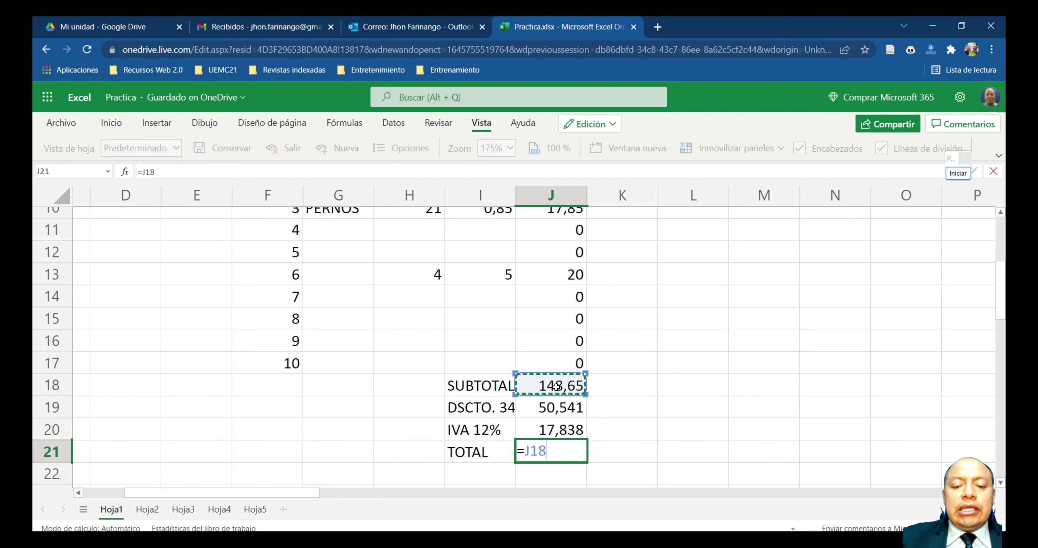
{"action": "type", "text": "--"}
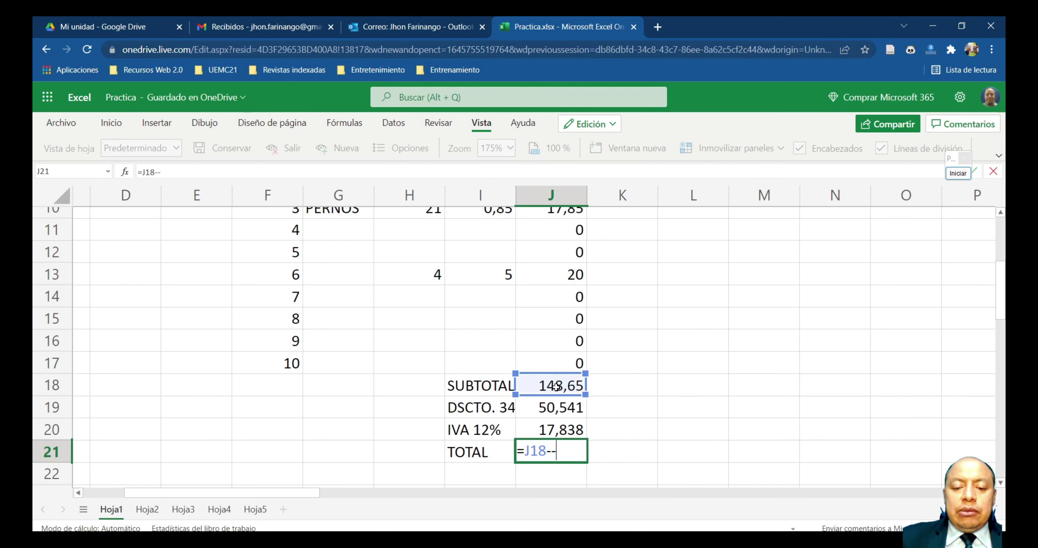
{"action": "left_click", "coordinate": [548, 409]}
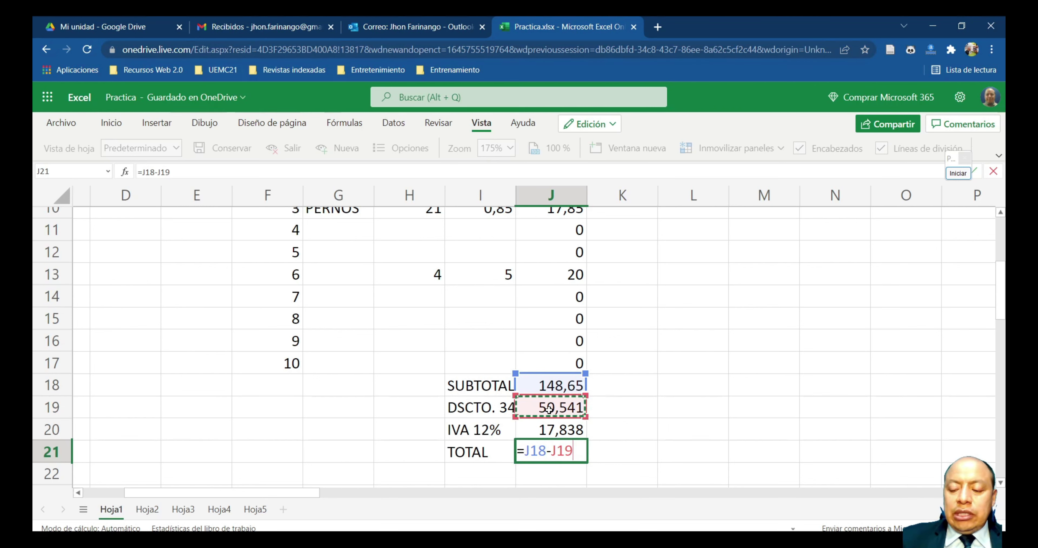
{"action": "type", "text": "+"}
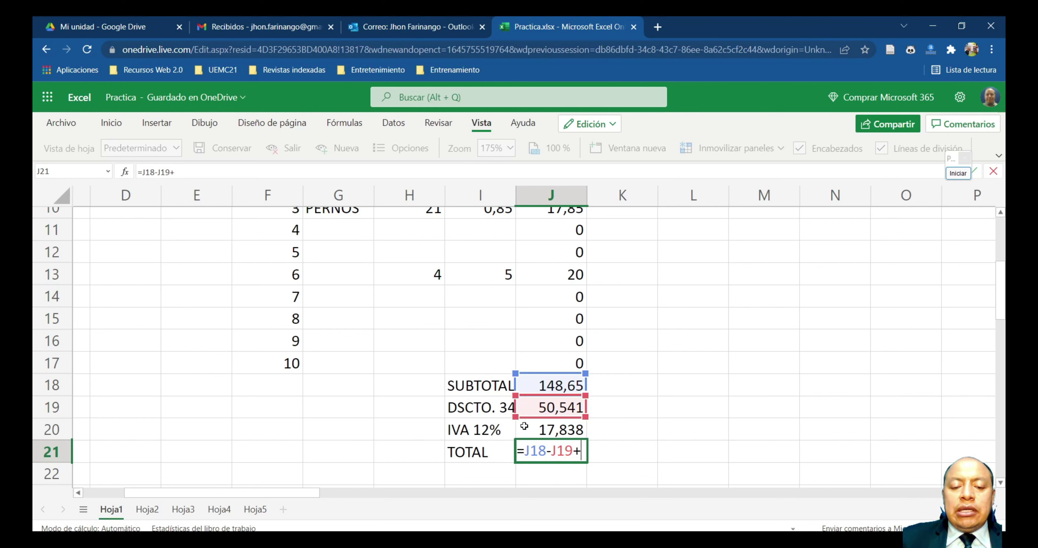
{"action": "left_click", "coordinate": [549, 431]}
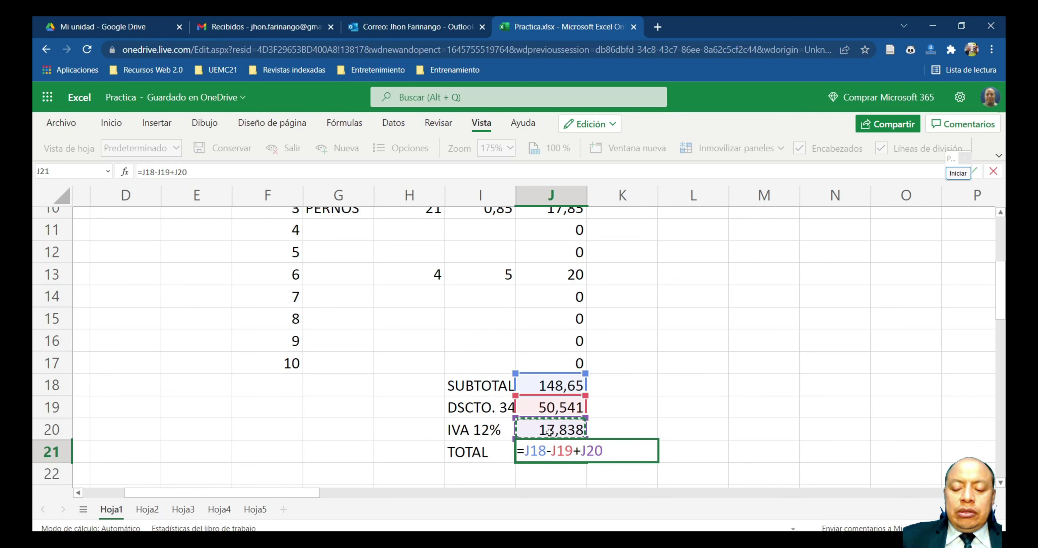
{"action": "key", "text": "Return"}
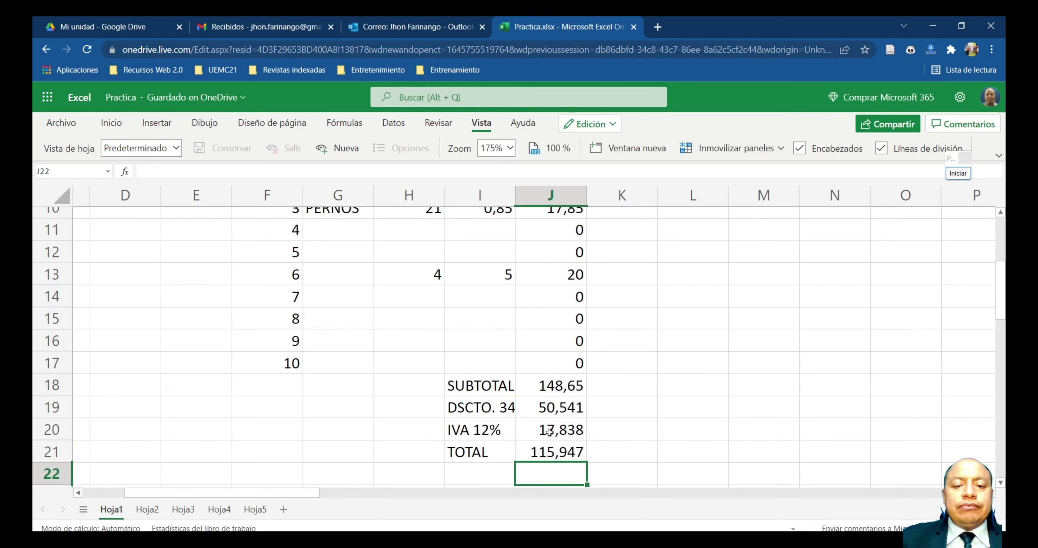
{"action": "scroll", "coordinate": [549, 431], "scroll_direction": "up", "scroll_amount": 1}
{"action": "scroll", "coordinate": [548, 432], "scroll_direction": "up", "scroll_amount": 1}
{"action": "scroll", "coordinate": [549, 431], "scroll_direction": "down", "scroll_amount": 2}
{"action": "scroll", "coordinate": [549, 432], "scroll_direction": "up", "scroll_amount": 2}
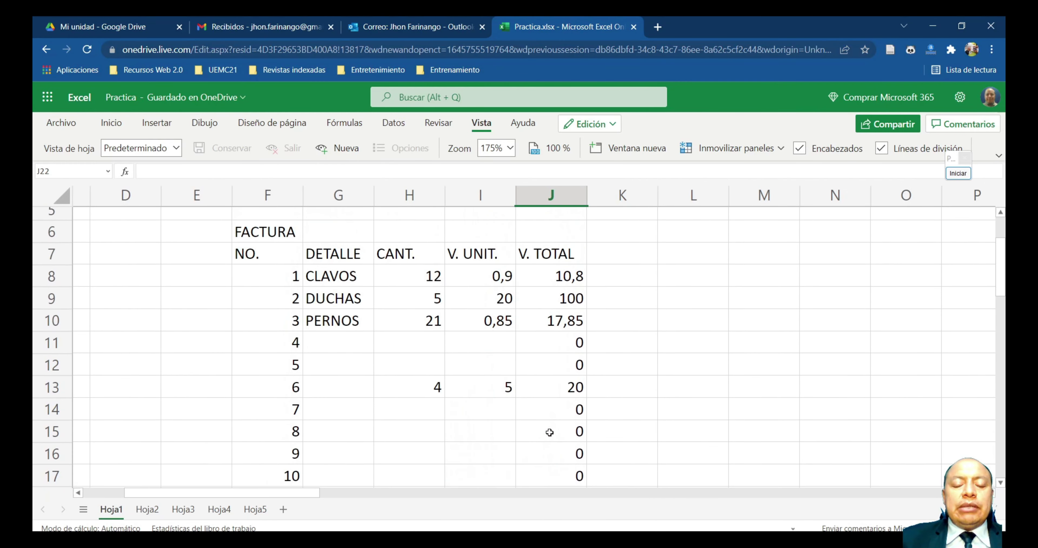
{"action": "scroll", "coordinate": [549, 431], "scroll_direction": "down", "scroll_amount": 3}
{"action": "scroll", "coordinate": [550, 432], "scroll_direction": "up", "scroll_amount": 3}
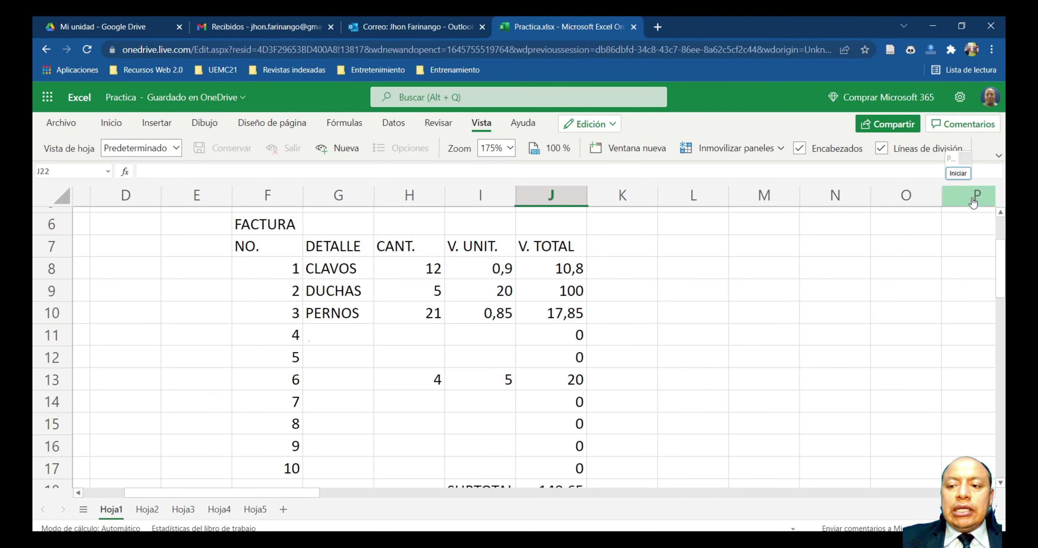
{"action": "left_click", "coordinate": [958, 173]}
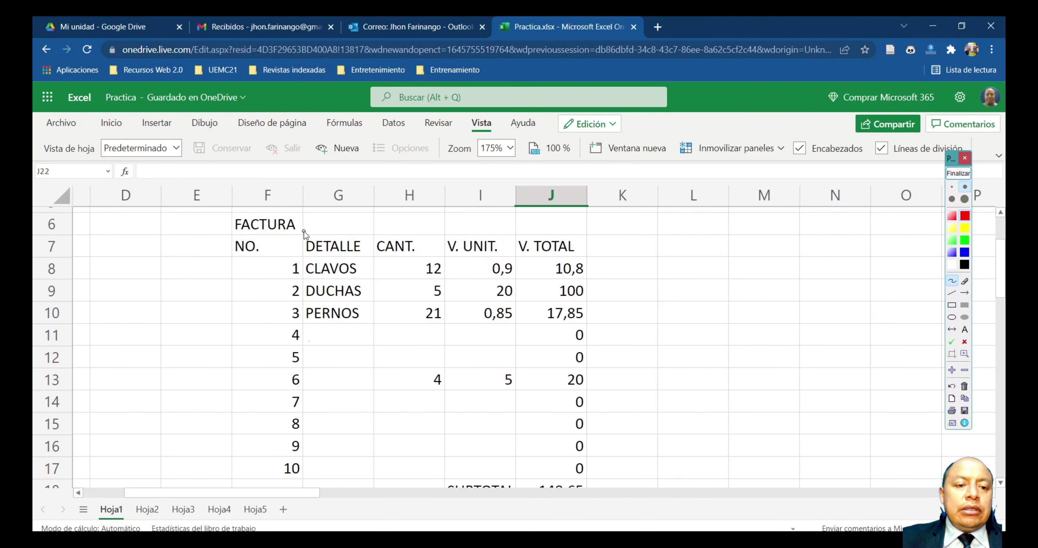
{"action": "mouse_move", "coordinate": [298, 182]}
{"action": "left_mouse_down"}
{"action": "mouse_move", "coordinate": [270, 183]}
{"action": "mouse_move", "coordinate": [305, 210]}
{"action": "left_mouse_up"}
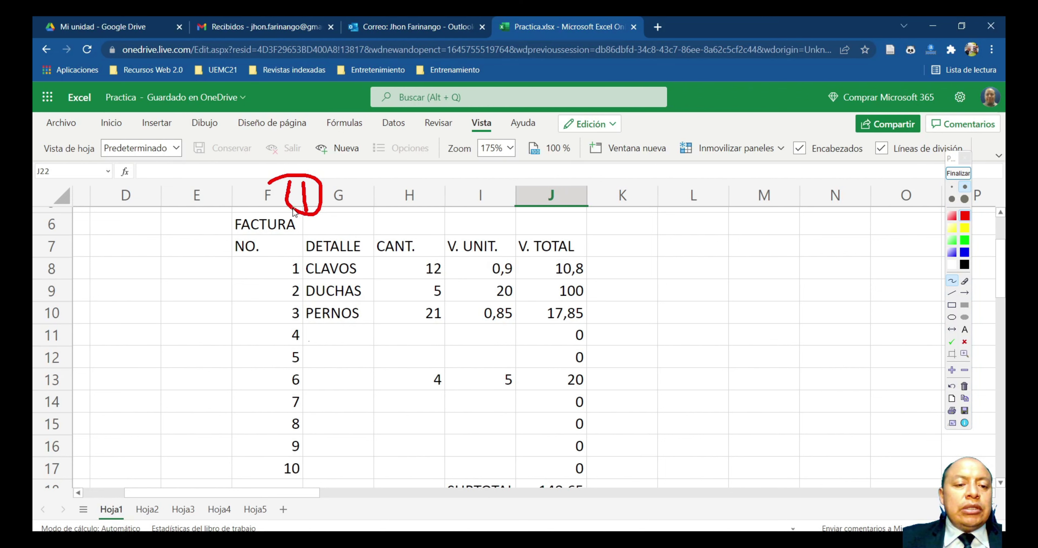
{"action": "left_click", "coordinate": [957, 174]}
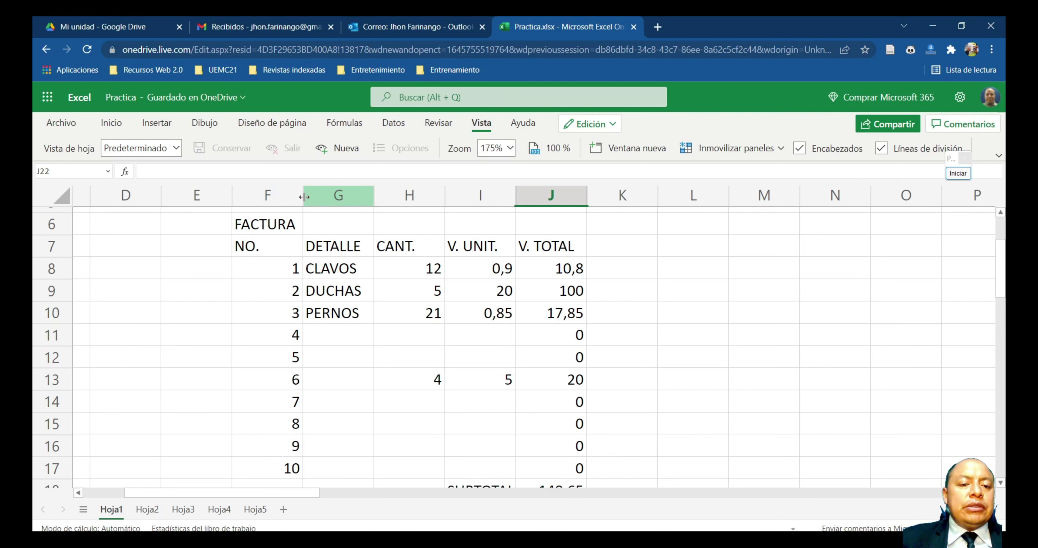
- Narrow columns F and H, widen G for descriptions, and widen I and J slightly
{"action": "mouse_move", "coordinate": [304, 196]}
{"action": "left_mouse_down"}
{"action": "mouse_move", "coordinate": [368, 207]}
{"action": "mouse_move", "coordinate": [278, 221]}
{"action": "left_mouse_up"}
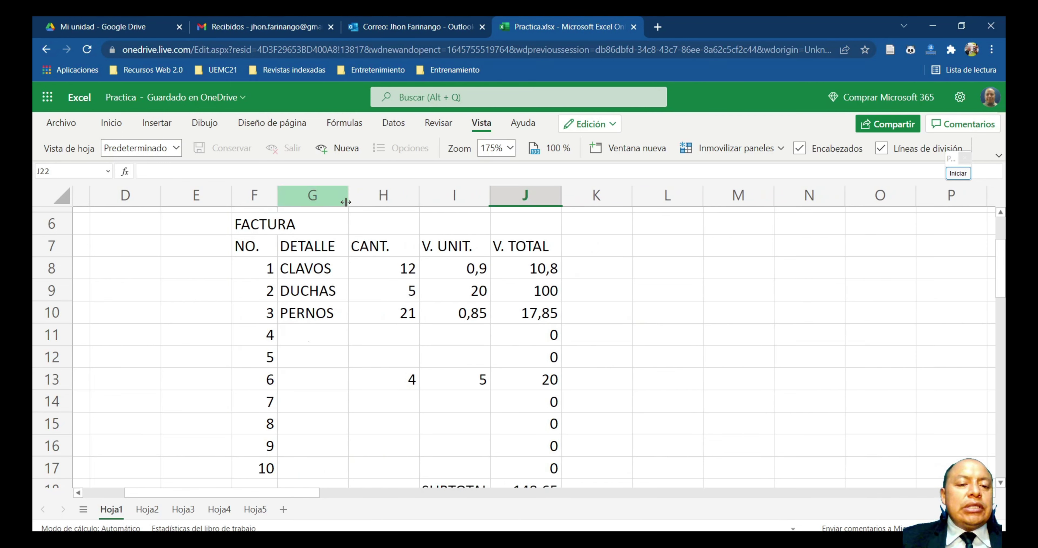
{"action": "left_click_drag", "start_coordinate": [346, 200], "coordinate": [417, 203]}
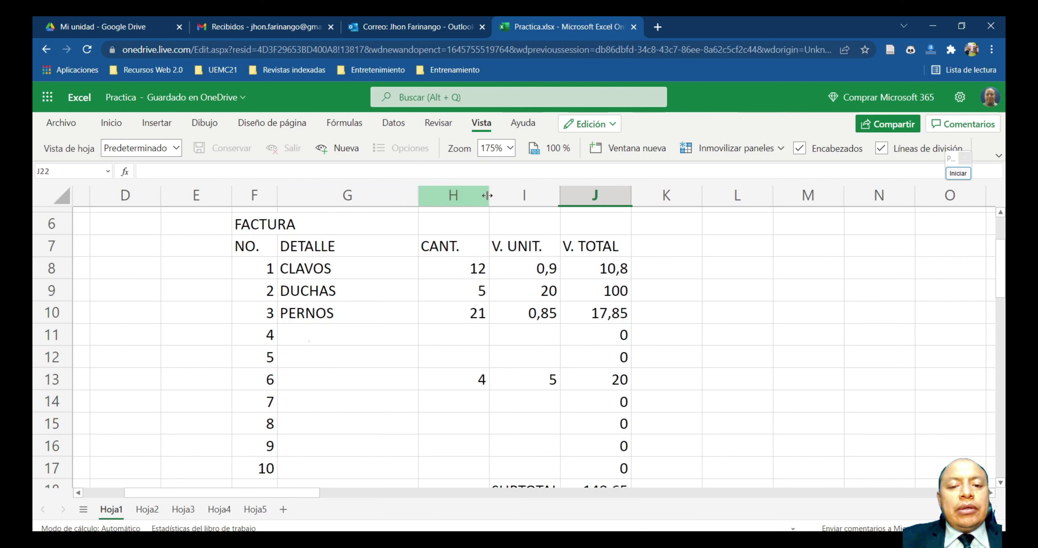
{"action": "left_click_drag", "start_coordinate": [489, 199], "coordinate": [478, 201]}
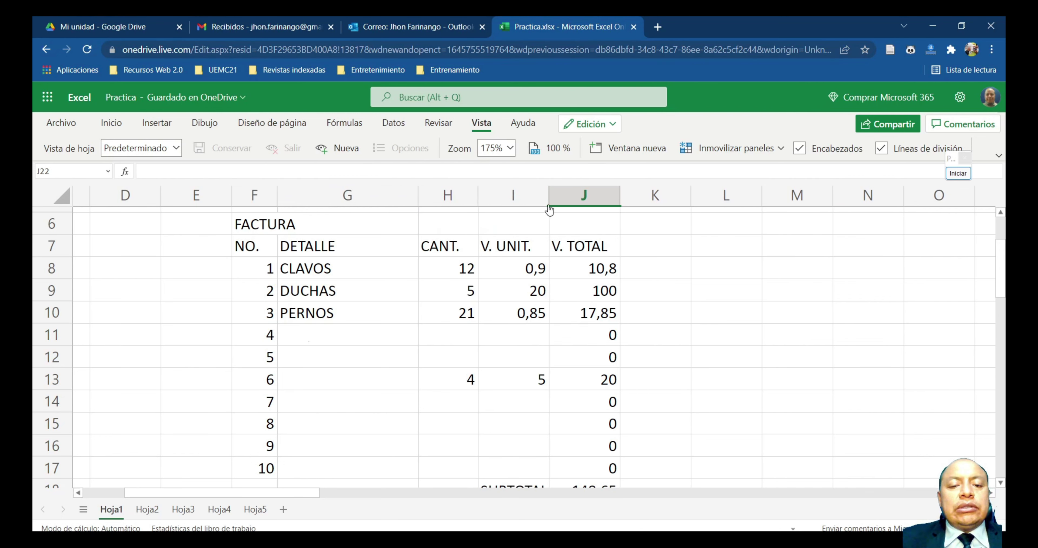
{"action": "left_click_drag", "start_coordinate": [549, 195], "coordinate": [559, 196]}
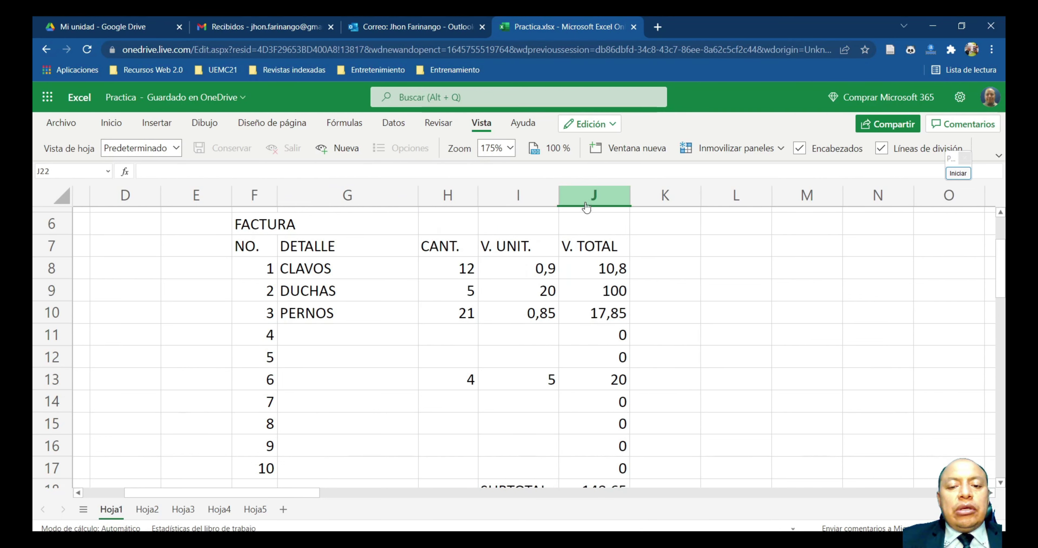
{"action": "left_click_drag", "start_coordinate": [626, 194], "coordinate": [638, 195]}
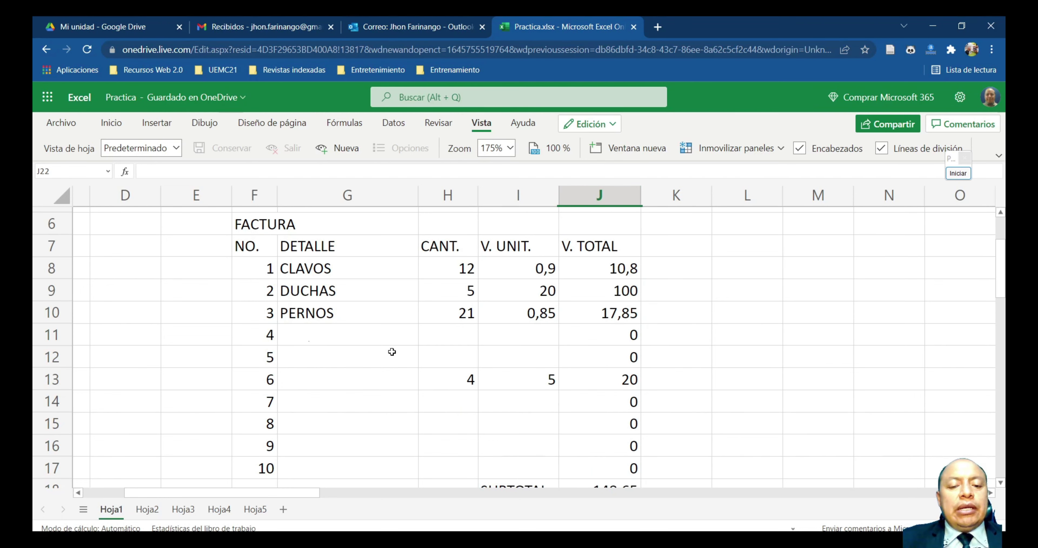
- Select F6 through J6 and merge and centre the FACTURA title across it
{"action": "scroll", "coordinate": [392, 352], "scroll_direction": "down", "scroll_amount": 2}
{"action": "scroll", "coordinate": [392, 352], "scroll_direction": "up", "scroll_amount": 3}
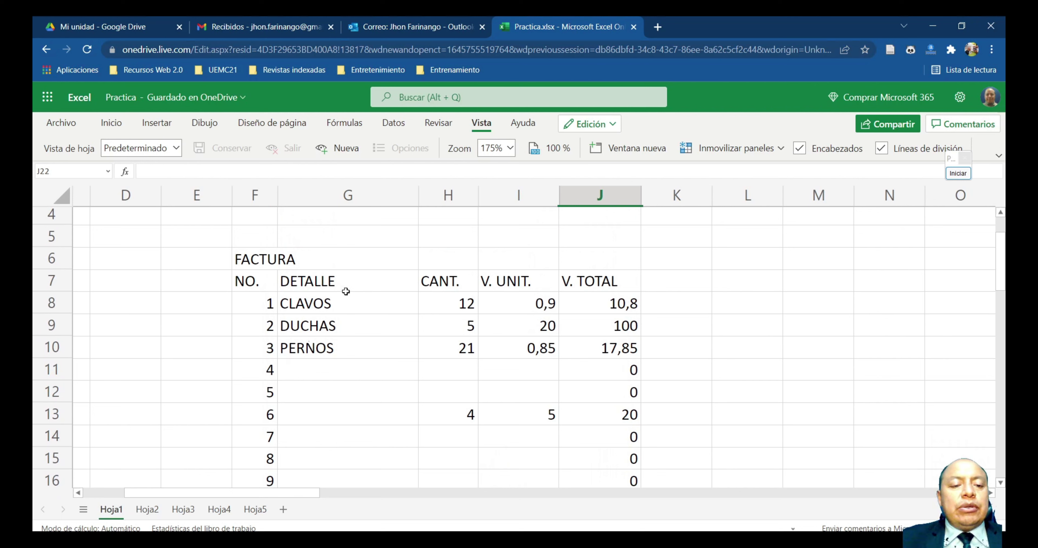
{"action": "left_click", "coordinate": [264, 259]}
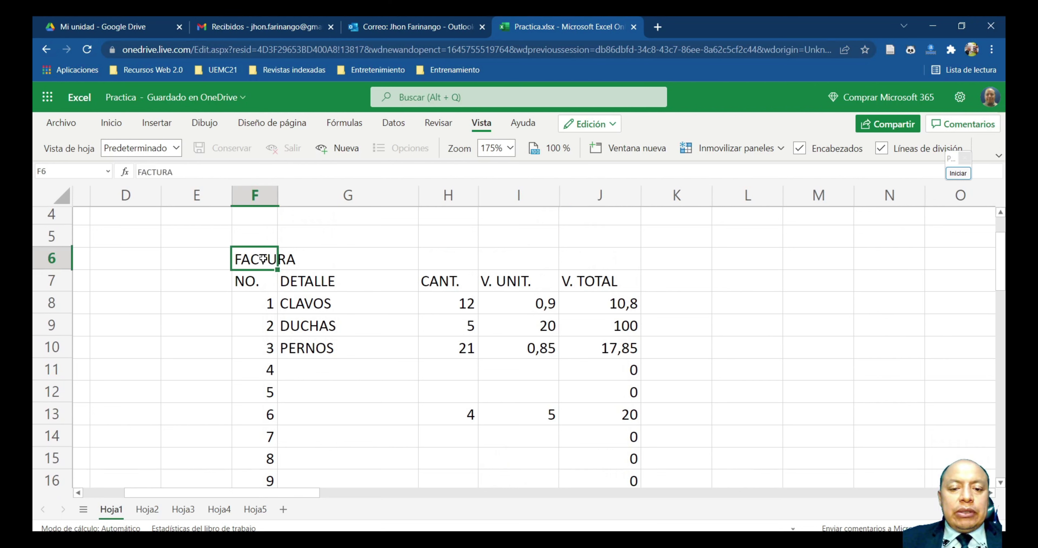
{"action": "key", "text": "shift+Right"}
{"action": "key", "text": "shift+Right"}
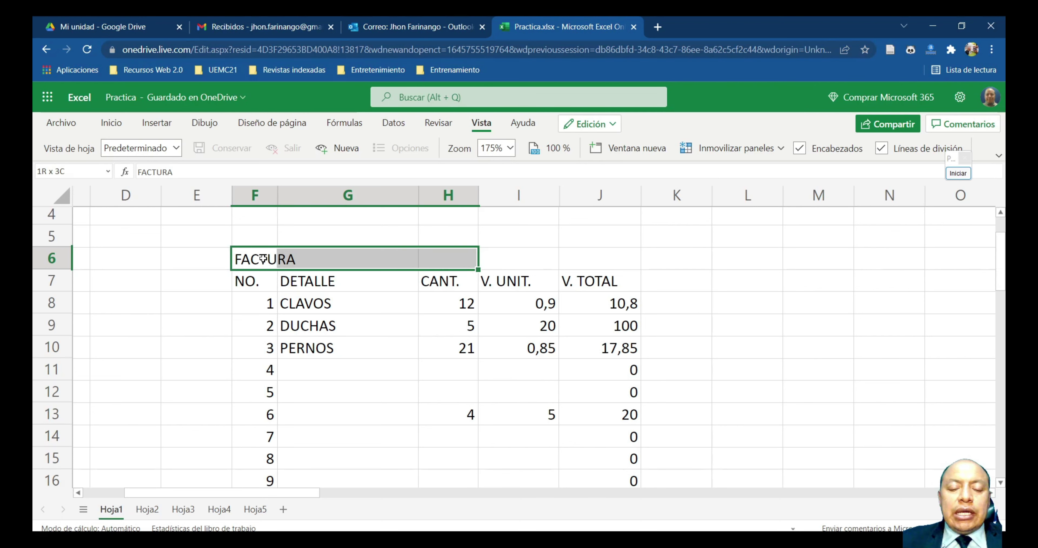
{"action": "key", "text": "shift+Right"}
{"action": "key", "text": "shift+Right"}
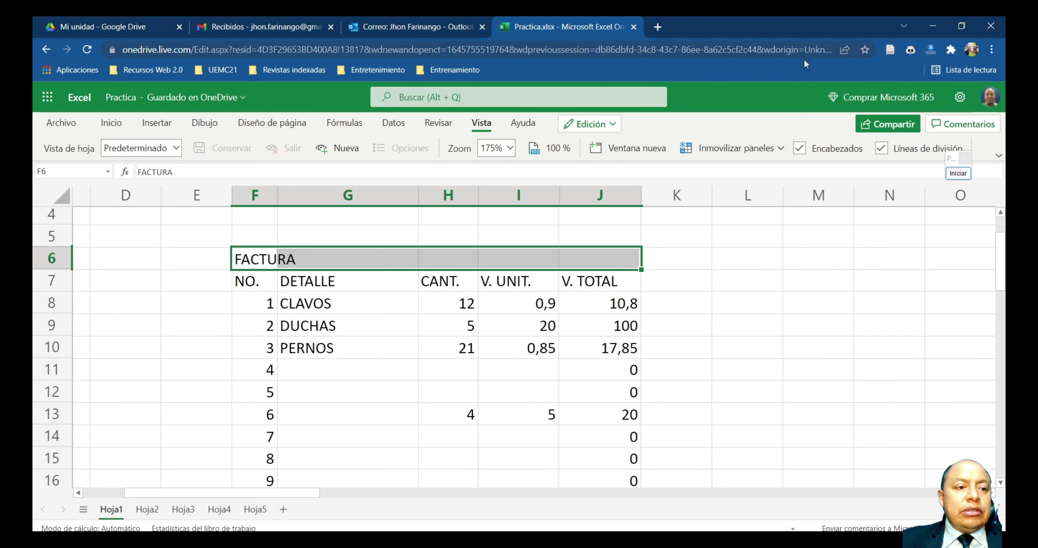
{"action": "left_click", "coordinate": [116, 130]}
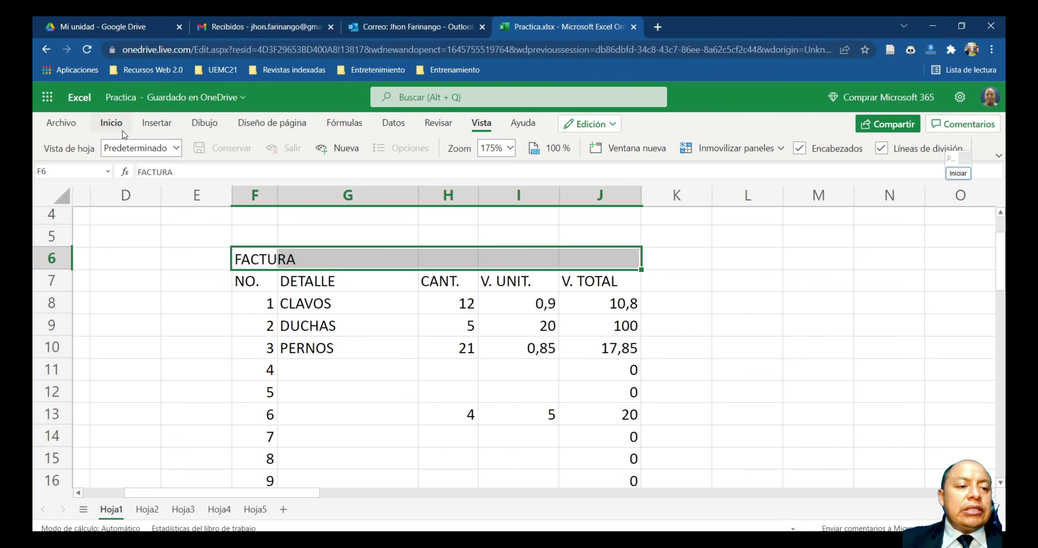
{"action": "left_click", "coordinate": [958, 173]}
{"action": "mouse_move", "coordinate": [535, 139]}
{"action": "left_mouse_down"}
{"action": "mouse_move", "coordinate": [511, 135]}
{"action": "mouse_move", "coordinate": [359, 228]}
{"action": "mouse_move", "coordinate": [358, 243]}
{"action": "mouse_move", "coordinate": [462, 256]}
{"action": "left_mouse_up"}
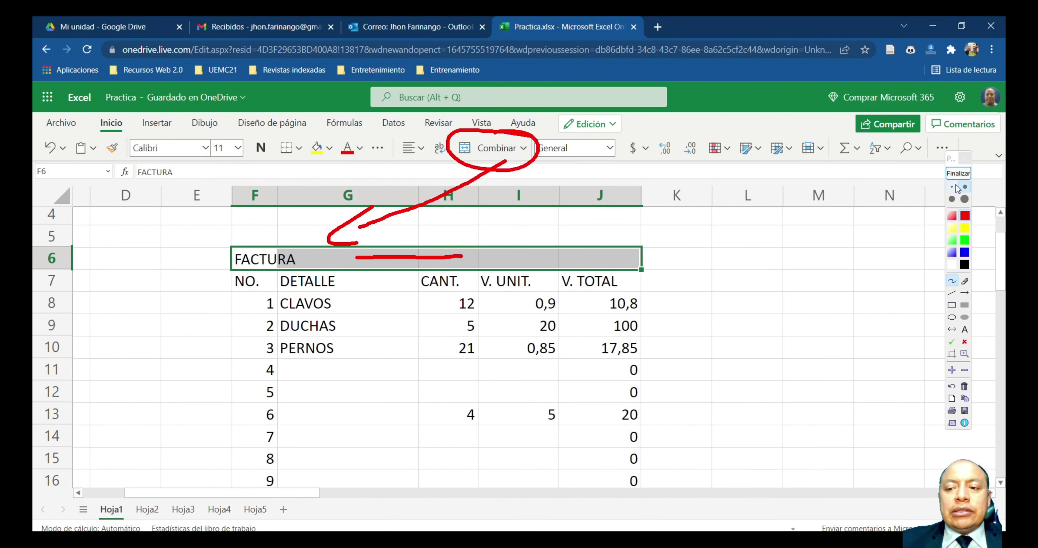
{"action": "left_click", "coordinate": [958, 174]}
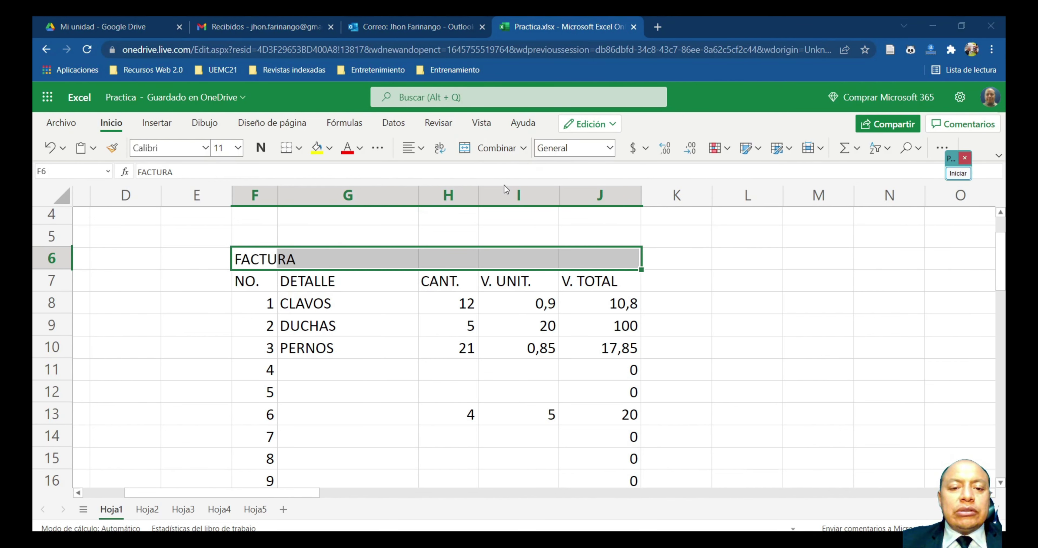
{"action": "left_click", "coordinate": [486, 149]}
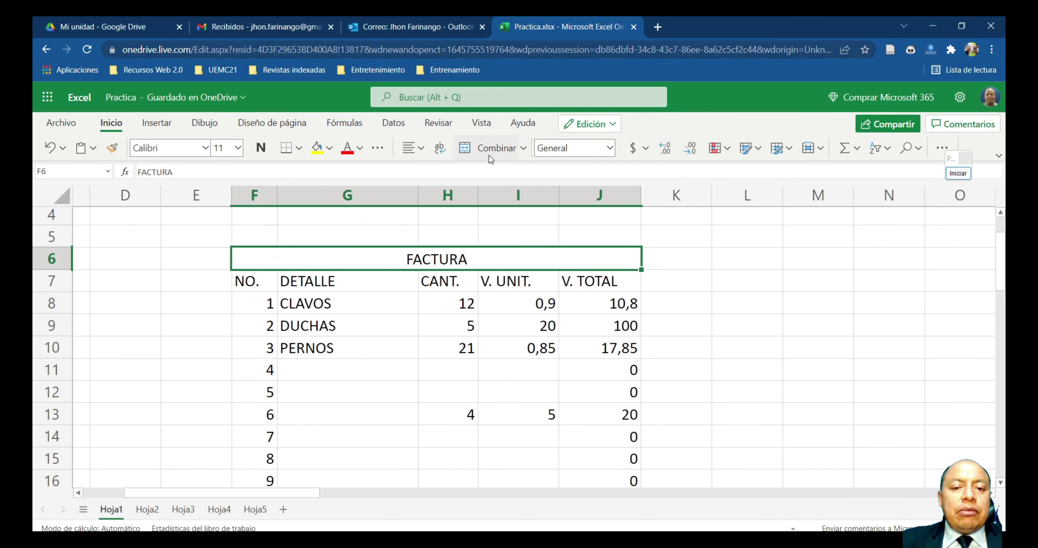
- Make header cells F7:J7 (NO. to V. TOTAL) bold Arial Black with light grey fill
{"action": "key", "text": "ctrl+z"}
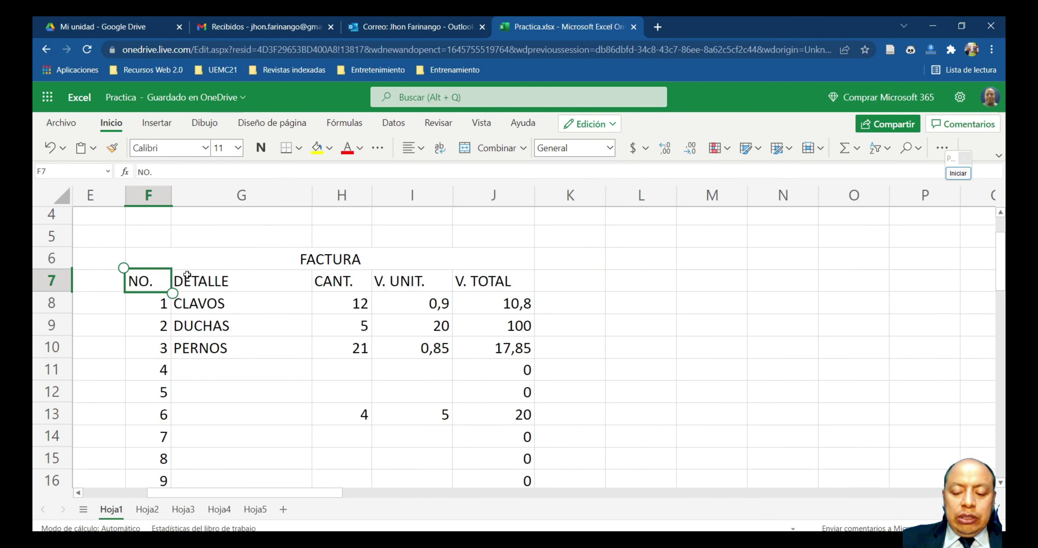
{"action": "left_click_drag", "start_coordinate": [145, 279], "coordinate": [187, 275]}
{"action": "key", "text": "shift+Right"}
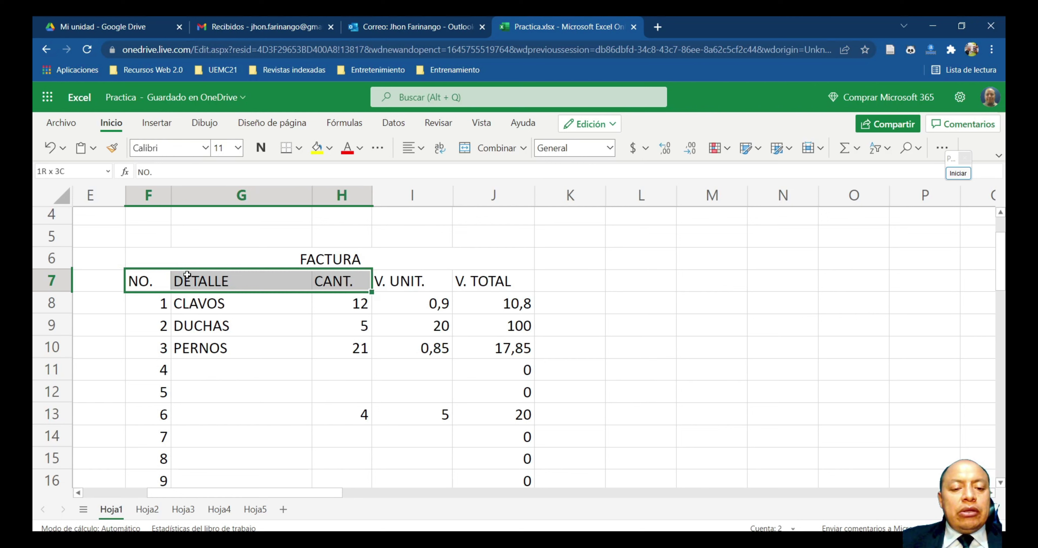
{"action": "key", "text": "shift+Right"}
{"action": "key", "text": "shift+Right"}
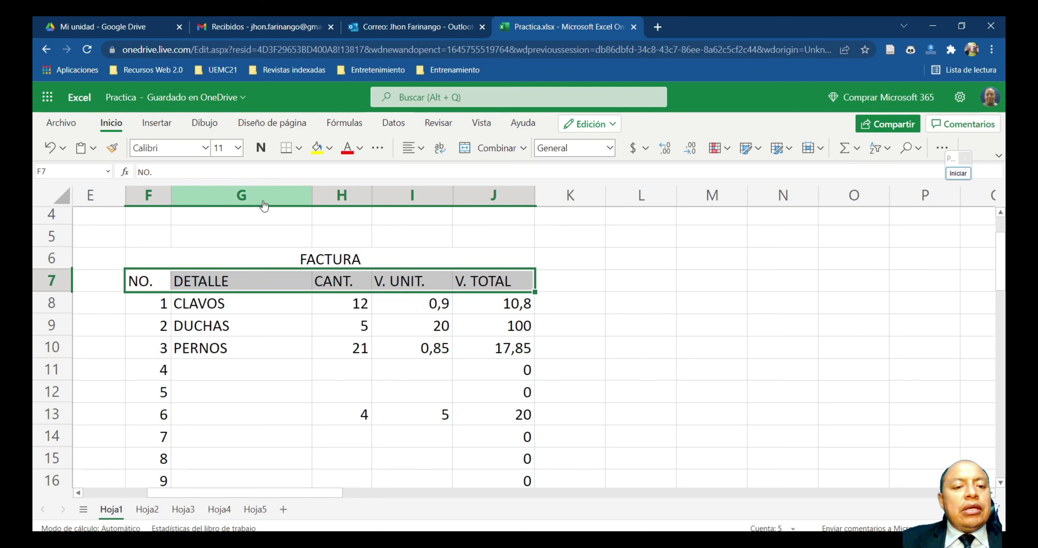
{"action": "left_click", "coordinate": [265, 151]}
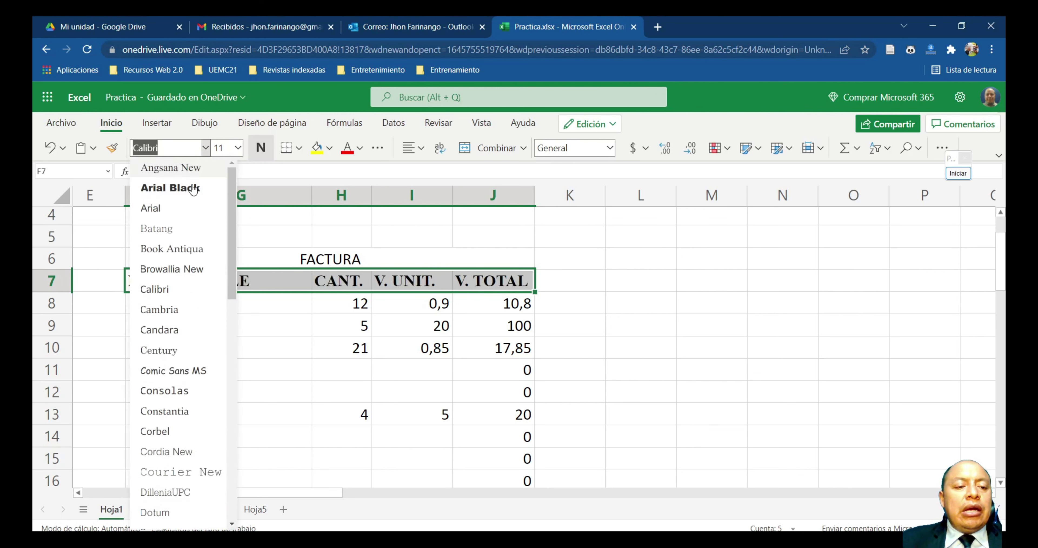
{"action": "left_click", "coordinate": [192, 184]}
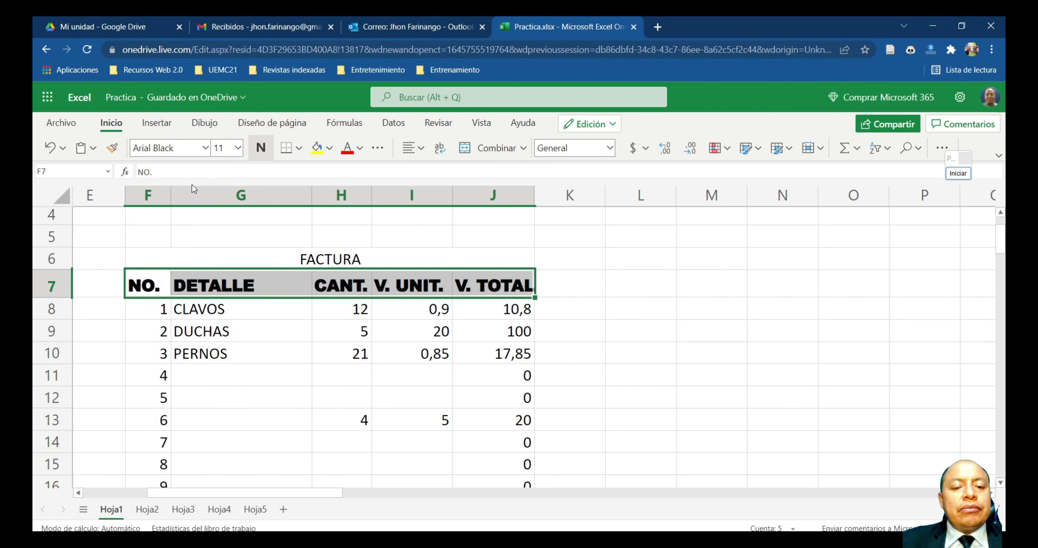
{"action": "left_click", "coordinate": [330, 149]}
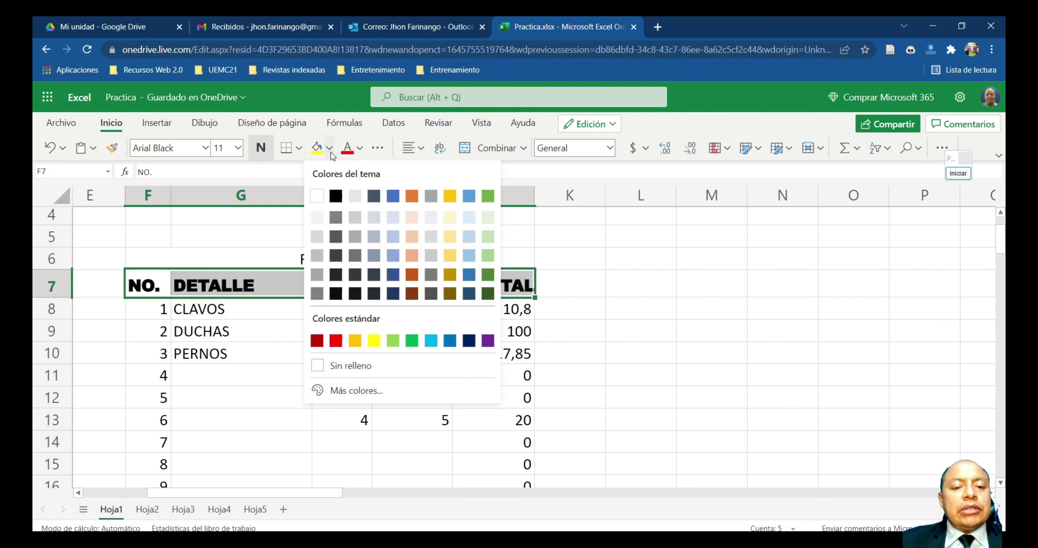
{"action": "left_click", "coordinate": [374, 220]}
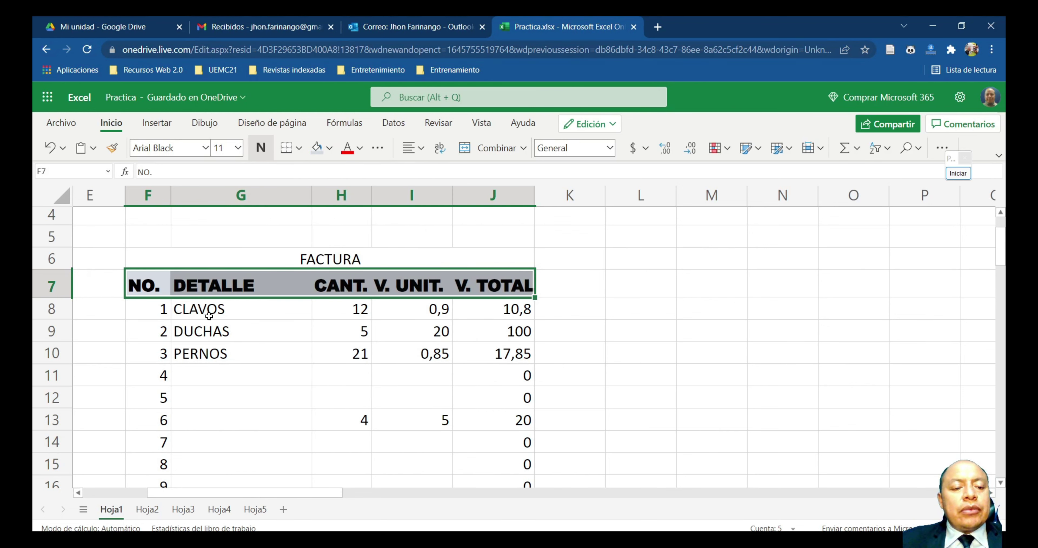
{"action": "left_click", "coordinate": [278, 334]}
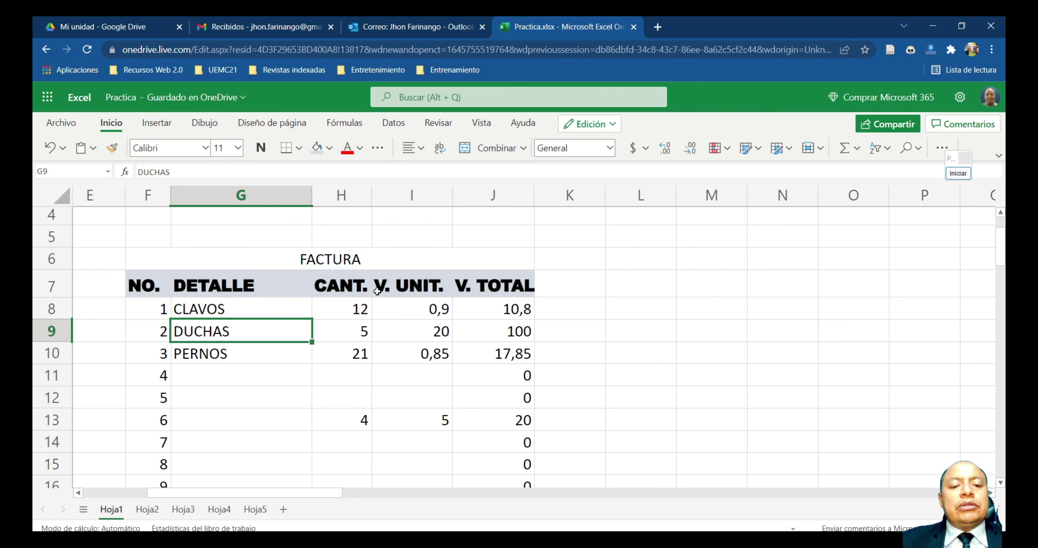
- Widen columns H and I to fit CANT. and V. UNIT., then select the item table F7:J17
{"action": "left_click_drag", "start_coordinate": [372, 198], "coordinate": [378, 197]}
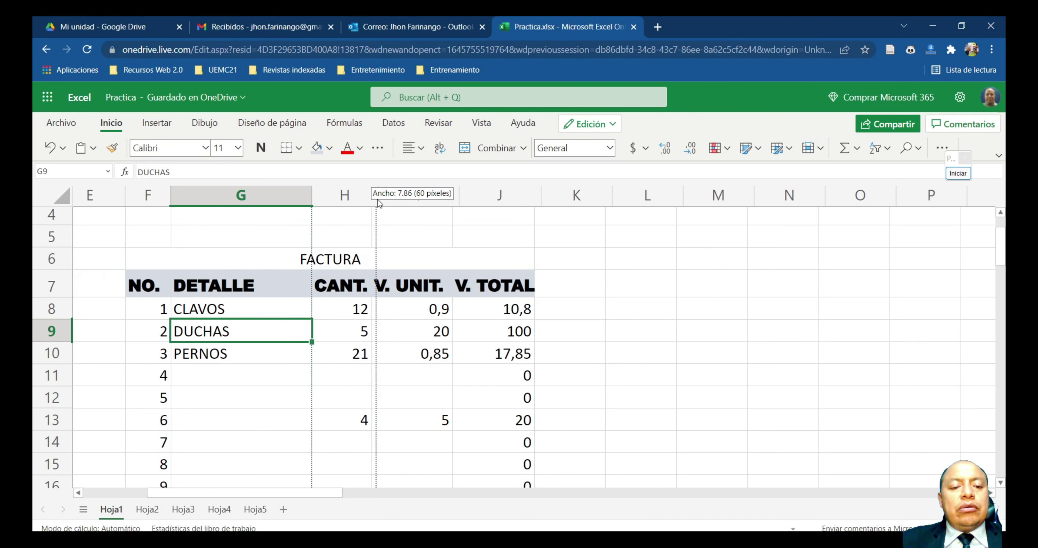
{"action": "left_click_drag", "start_coordinate": [459, 197], "coordinate": [478, 198]}
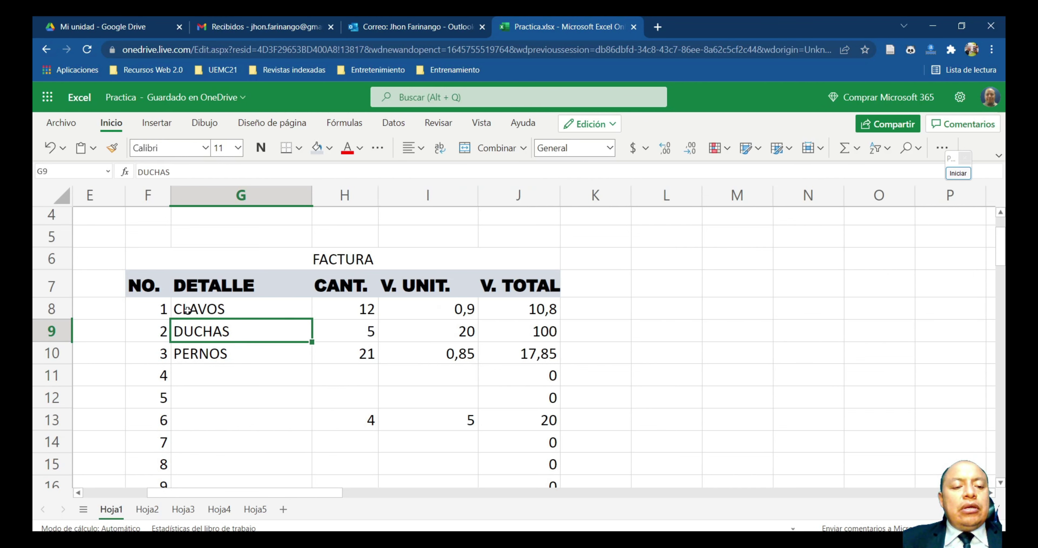
{"action": "left_click", "coordinate": [160, 292]}
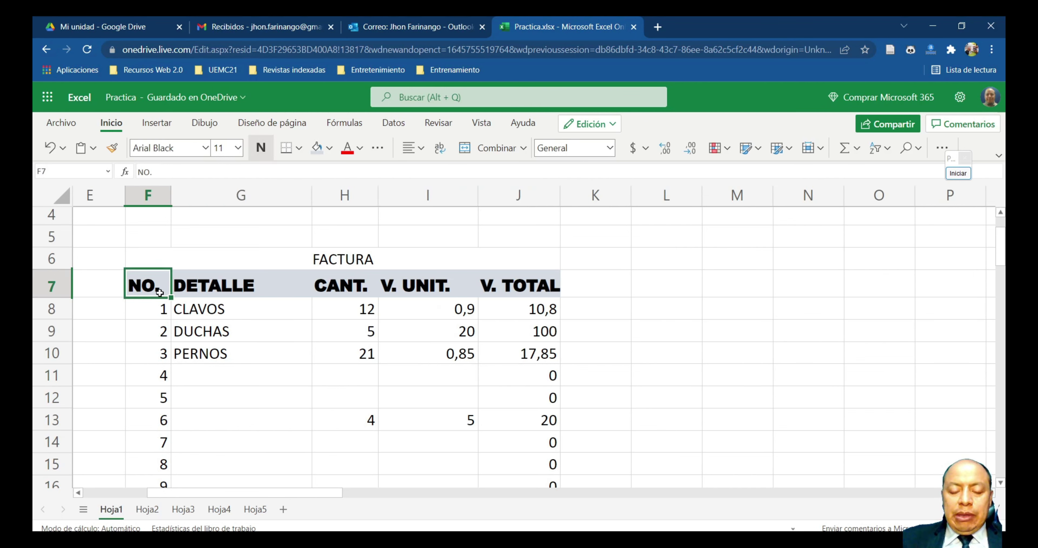
{"action": "key", "text": "shift+Right"}
{"action": "key", "text": "shift+Right"}
{"action": "key", "text": "shift+Right"}
{"action": "key", "text": "shift+Right"}
{"action": "key", "text": "shift+Down"}
{"action": "key", "text": "shift+Down"}
{"action": "key", "text": "shift+Down"}
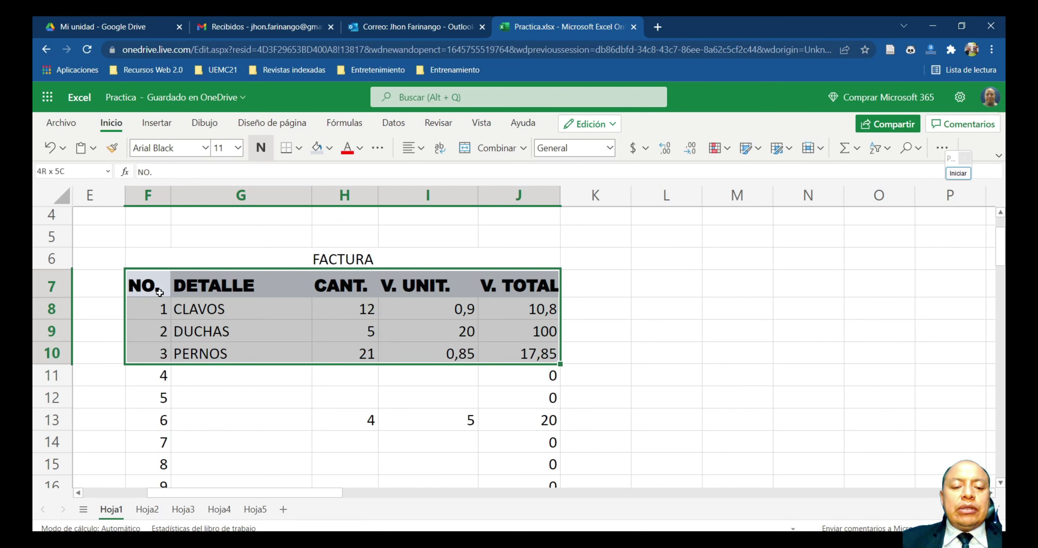
{"action": "key", "text": "shift+Down"}
{"action": "key", "text": "shift+Down"}
{"action": "key", "text": "shift+Down"}
{"action": "key", "text": "shift+Down"}
{"action": "key", "text": "shift+Down"}
{"action": "key", "text": "shift+Down"}
{"action": "key", "text": "shift+Down"}
{"action": "key", "text": "shift+Down"}
{"action": "key", "text": "shift+Down"}
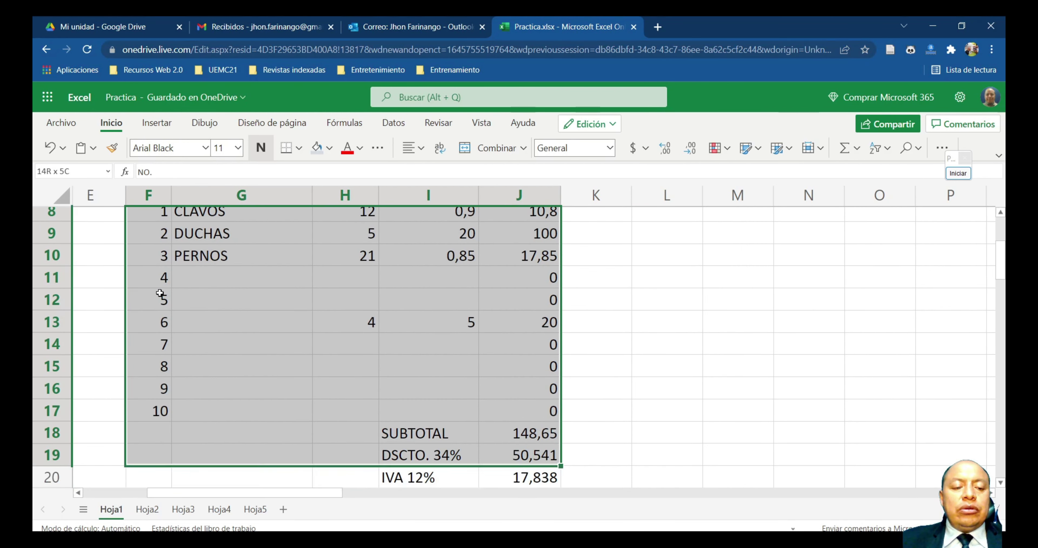
{"action": "key", "text": "shift+Down"}
{"action": "key", "text": "shift+Down"}
{"action": "key", "text": "shift+Up"}
{"action": "key", "text": "shift+Up"}
{"action": "key", "text": "shift+Up"}
{"action": "key", "text": "shift+Up"}
{"action": "key", "text": "shift+Up"}
{"action": "key", "text": "shift+Down"}
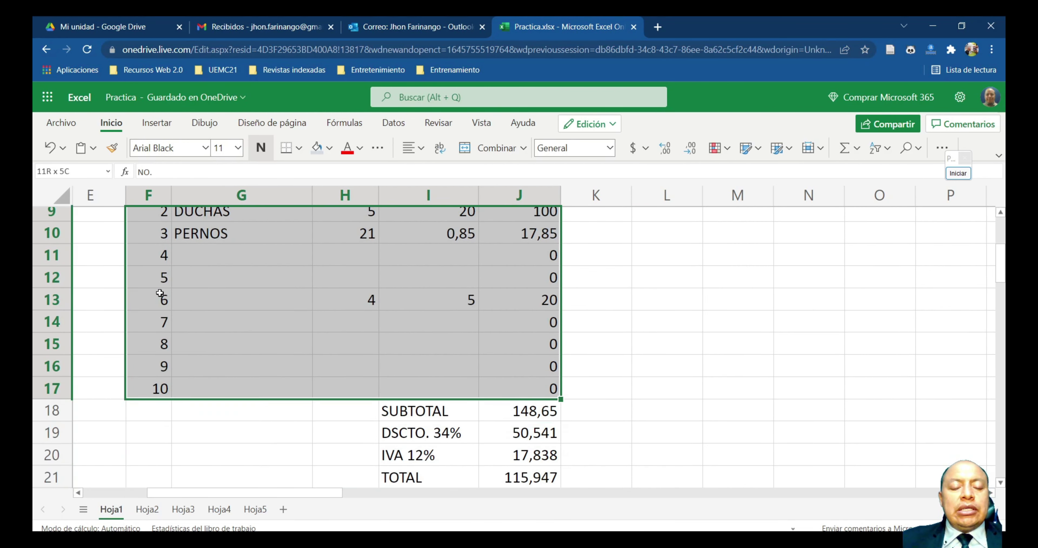
{"action": "scroll", "coordinate": [338, 298], "scroll_direction": "up", "scroll_amount": 3}
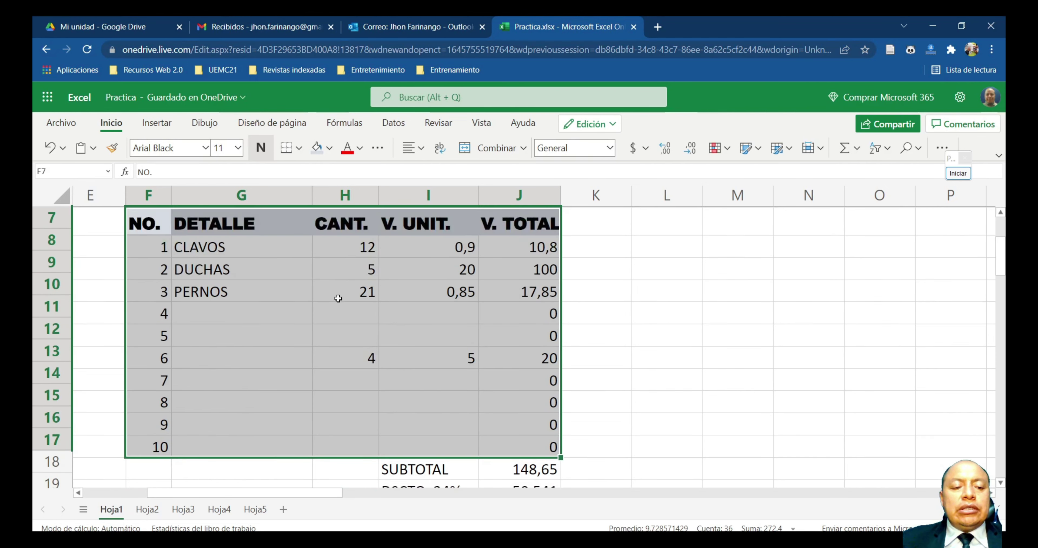
{"action": "scroll", "coordinate": [338, 298], "scroll_direction": "down", "scroll_amount": 1}
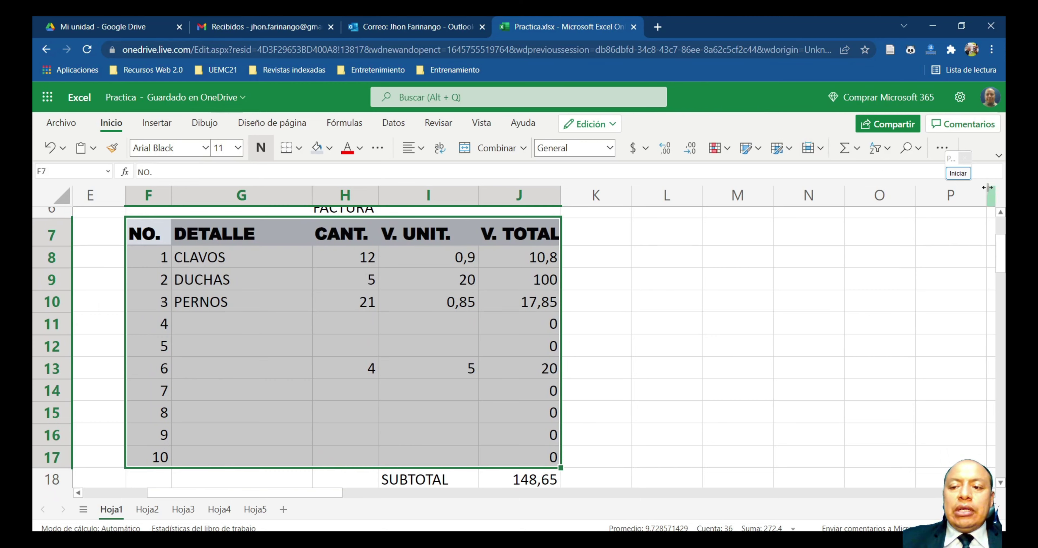
- Circle the borders feature and sketch red grid lines over the invoice table with the on-screen pen
{"action": "left_click", "coordinate": [957, 172]}
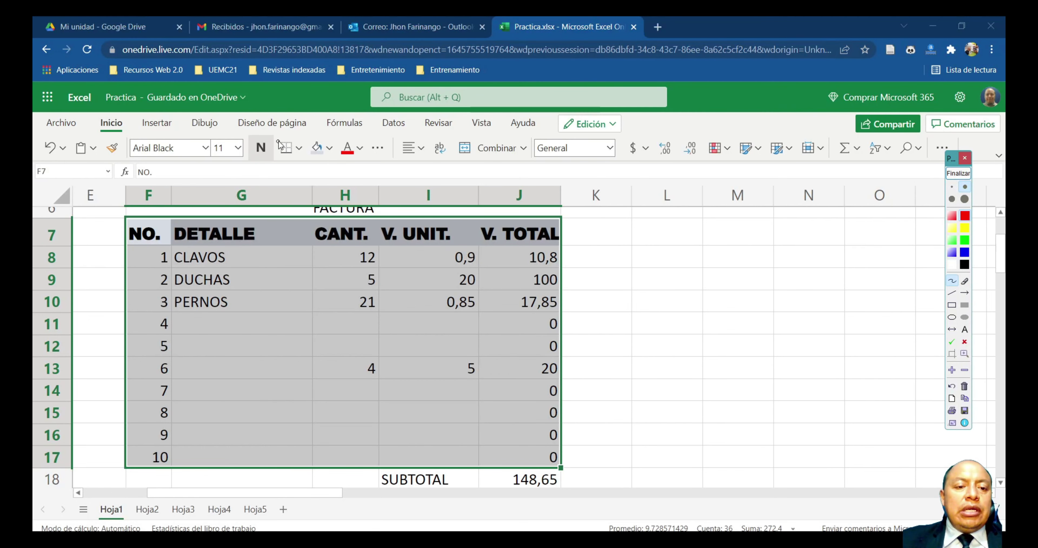
{"action": "mouse_move", "coordinate": [310, 137]}
{"action": "left_mouse_down"}
{"action": "mouse_move", "coordinate": [278, 175]}
{"action": "mouse_move", "coordinate": [274, 165]}
{"action": "left_mouse_up"}
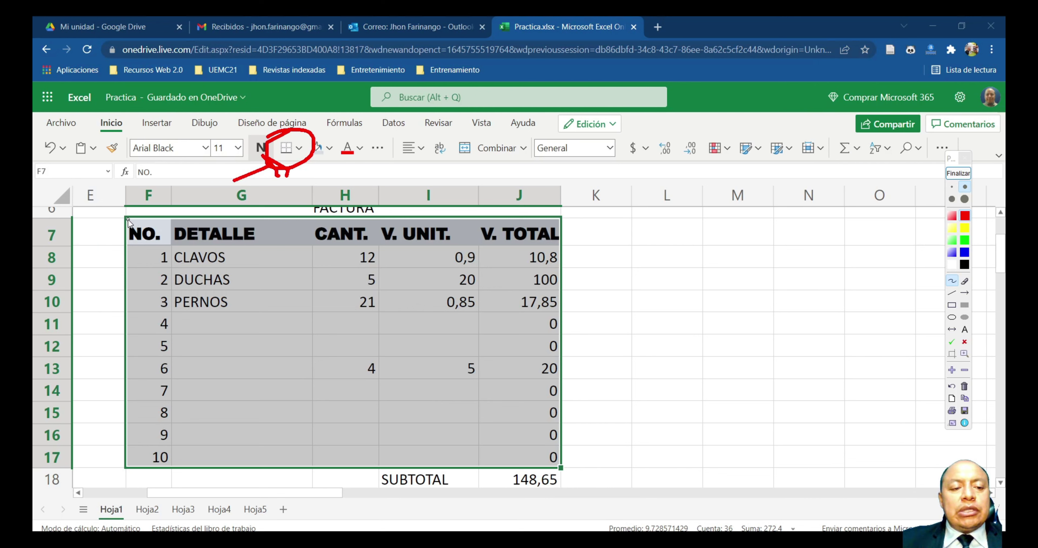
{"action": "mouse_move", "coordinate": [128, 222]}
{"action": "left_mouse_down"}
{"action": "mouse_move", "coordinate": [507, 209]}
{"action": "mouse_move", "coordinate": [528, 220]}
{"action": "mouse_move", "coordinate": [204, 481]}
{"action": "mouse_move", "coordinate": [143, 282]}
{"action": "left_mouse_up"}
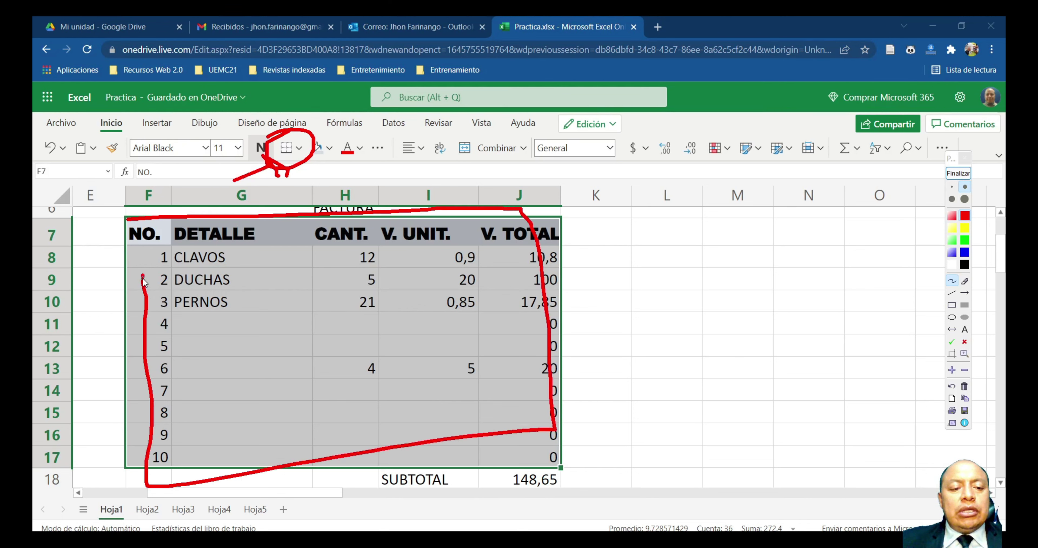
{"action": "left_click_drag", "start_coordinate": [215, 234], "coordinate": [238, 422]}
{"action": "left_click_drag", "start_coordinate": [355, 210], "coordinate": [353, 410]}
{"action": "left_click_drag", "start_coordinate": [423, 220], "coordinate": [455, 411]}
{"action": "left_click_drag", "start_coordinate": [167, 296], "coordinate": [466, 259]}
{"action": "left_click_drag", "start_coordinate": [223, 332], "coordinate": [435, 309]}
{"action": "left_click_drag", "start_coordinate": [180, 371], "coordinate": [465, 342]}
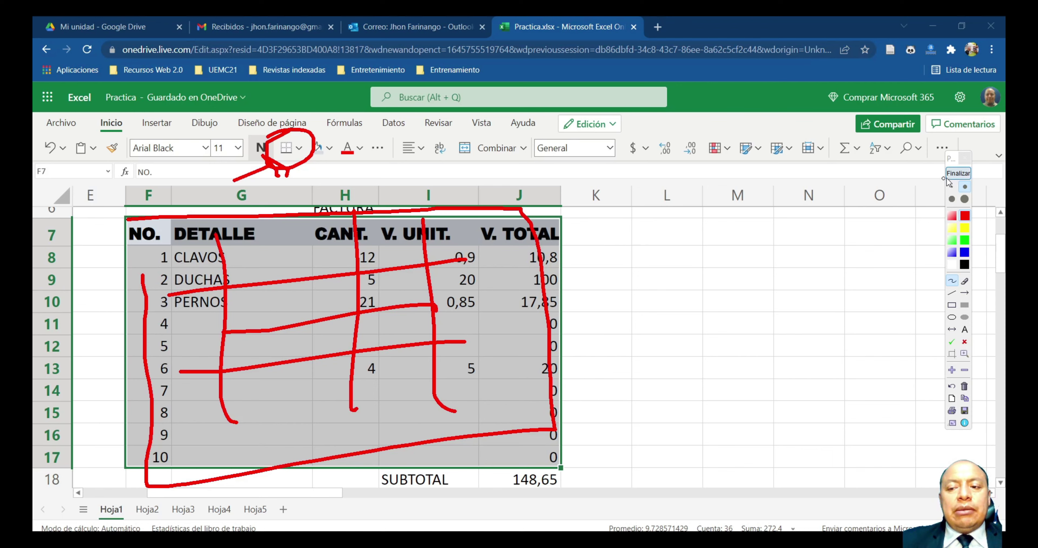
{"action": "left_click", "coordinate": [958, 173]}
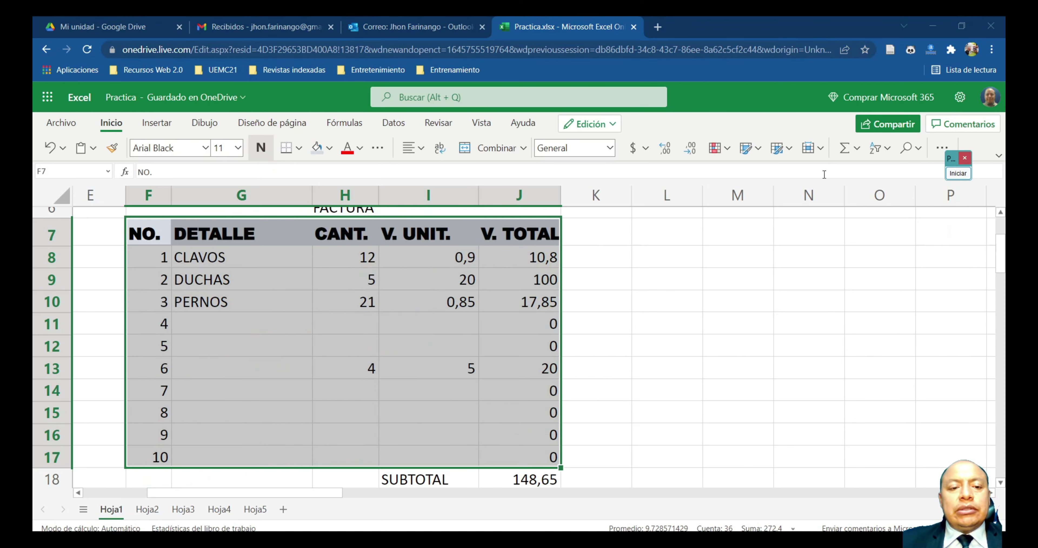
- Highlight the border choices in red, then apply All Borders to F7:J17
{"action": "left_click", "coordinate": [299, 148]}
{"action": "left_click", "coordinate": [949, 178]}
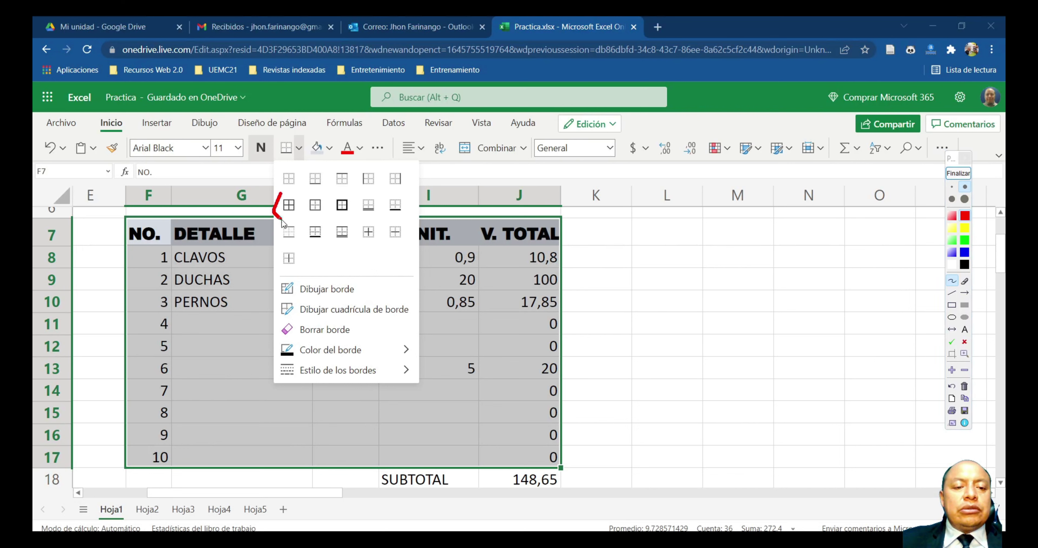
{"action": "left_click_drag", "start_coordinate": [297, 198], "coordinate": [264, 200]}
{"action": "left_click_drag", "start_coordinate": [290, 166], "coordinate": [270, 184]}
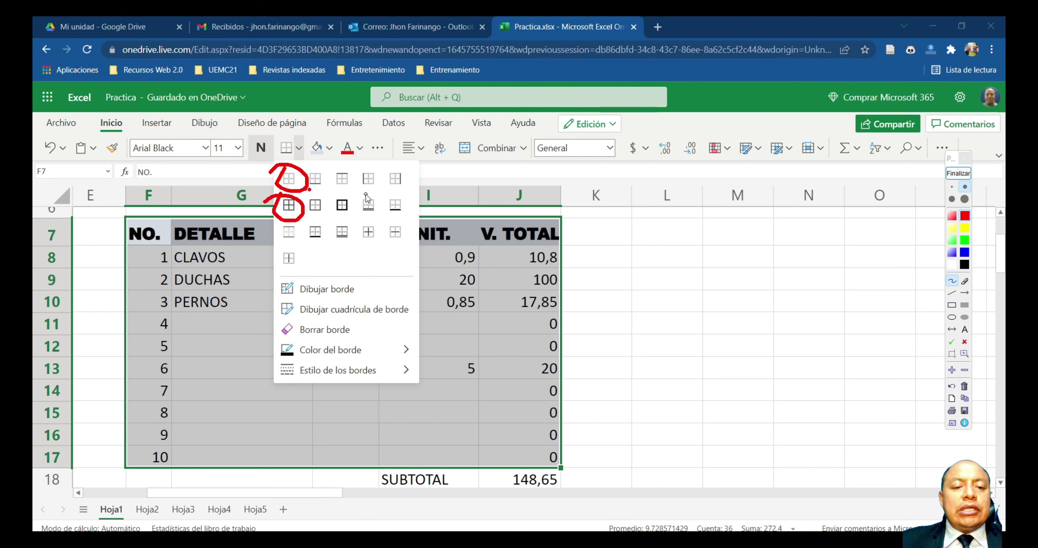
{"action": "left_click_drag", "start_coordinate": [345, 197], "coordinate": [331, 191]}
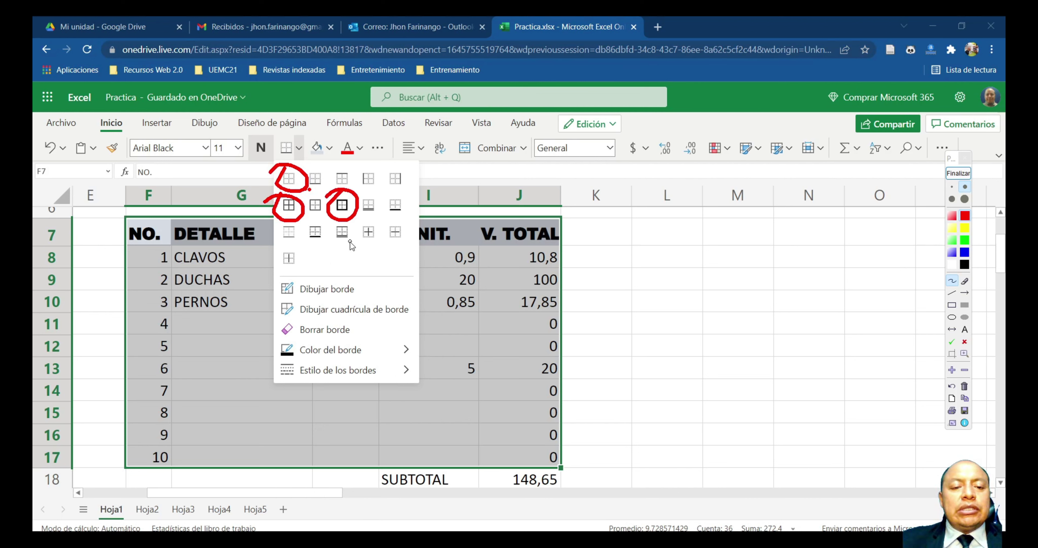
{"action": "key", "text": "Escape"}
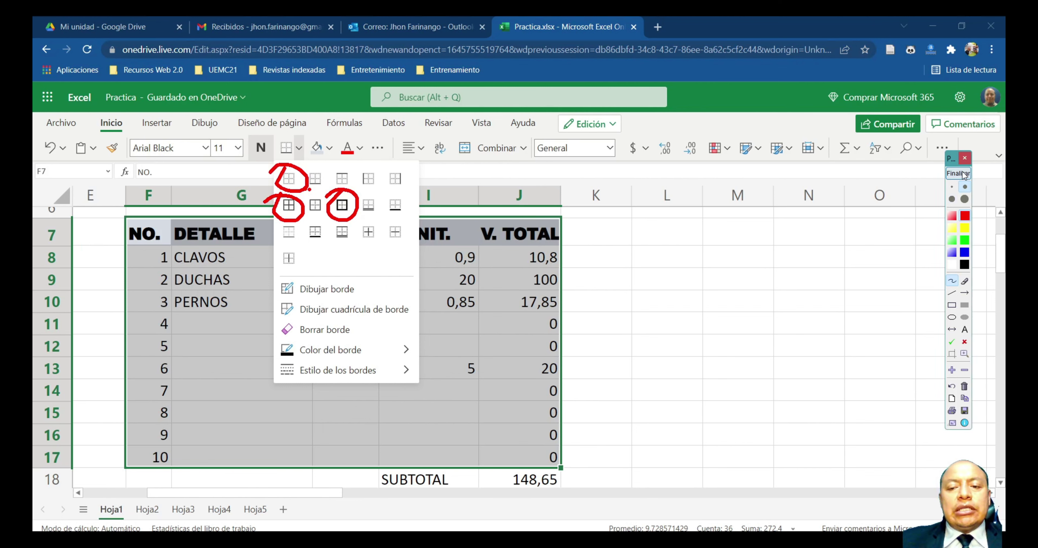
{"action": "left_click", "coordinate": [290, 206]}
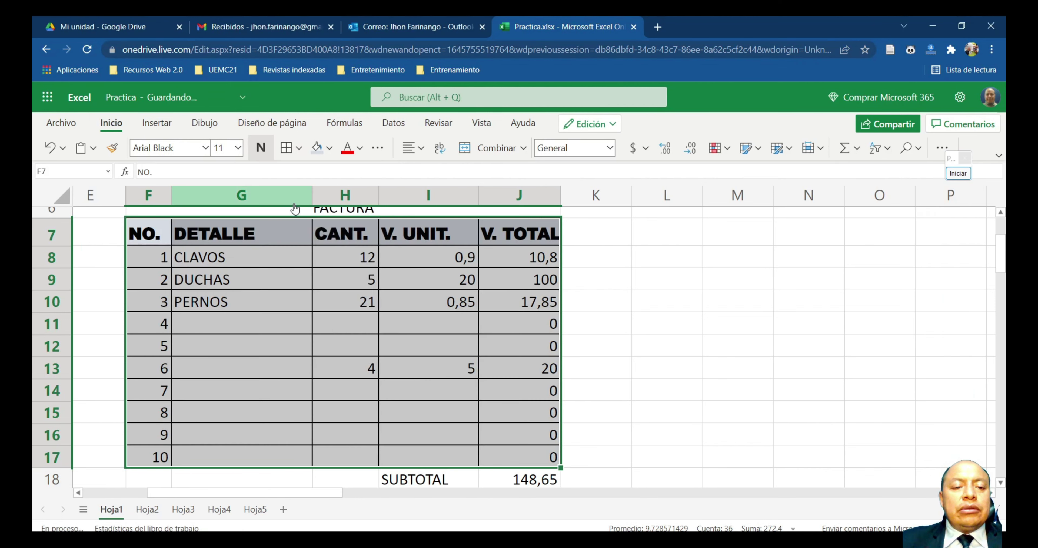
{"action": "left_click", "coordinate": [594, 322]}
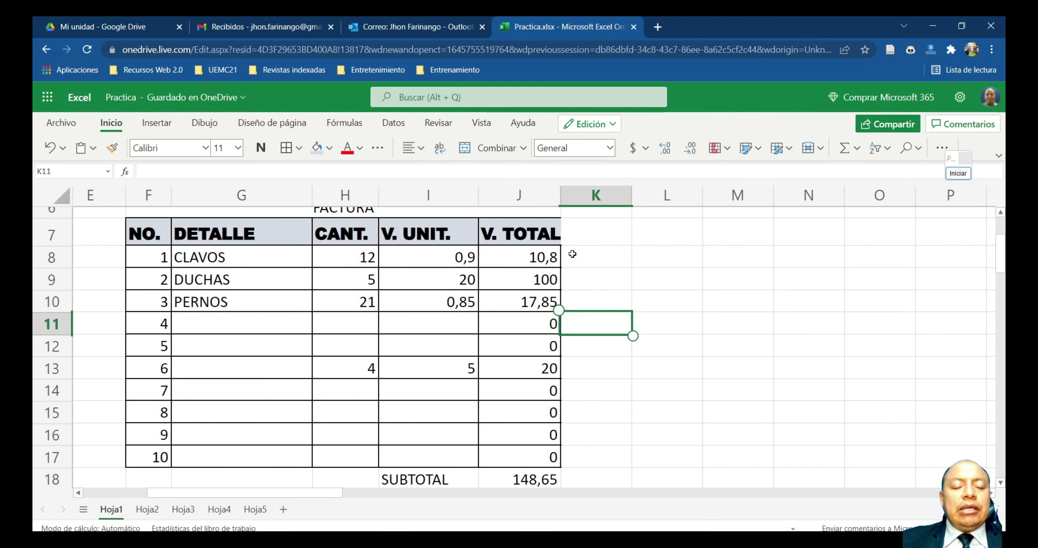
{"action": "scroll", "coordinate": [572, 253], "scroll_direction": "up", "scroll_amount": 2}
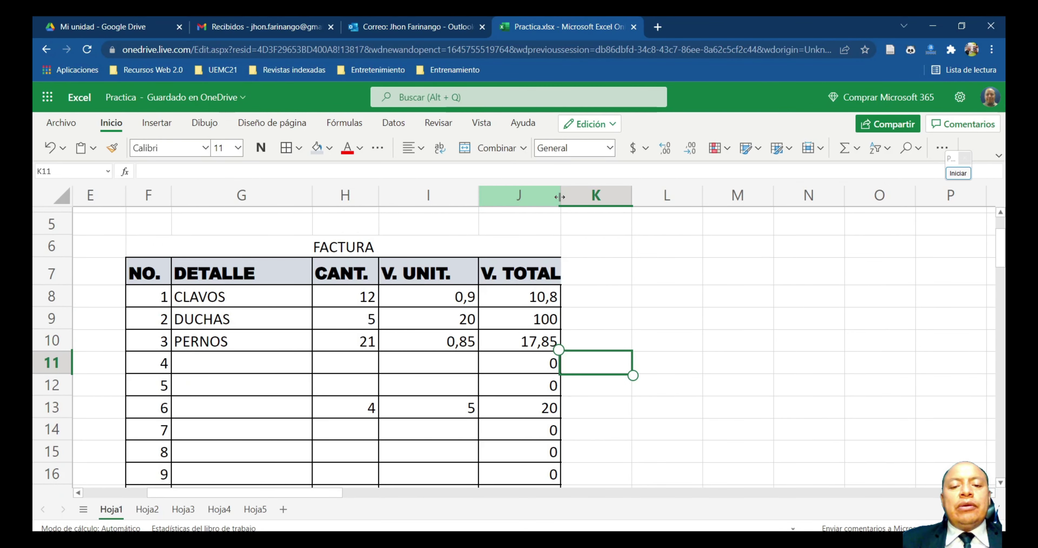
- Widen column J to 93 pixels so the V. TOTAL header fits
{"action": "left_click_drag", "start_coordinate": [560, 196], "coordinate": [580, 205]}
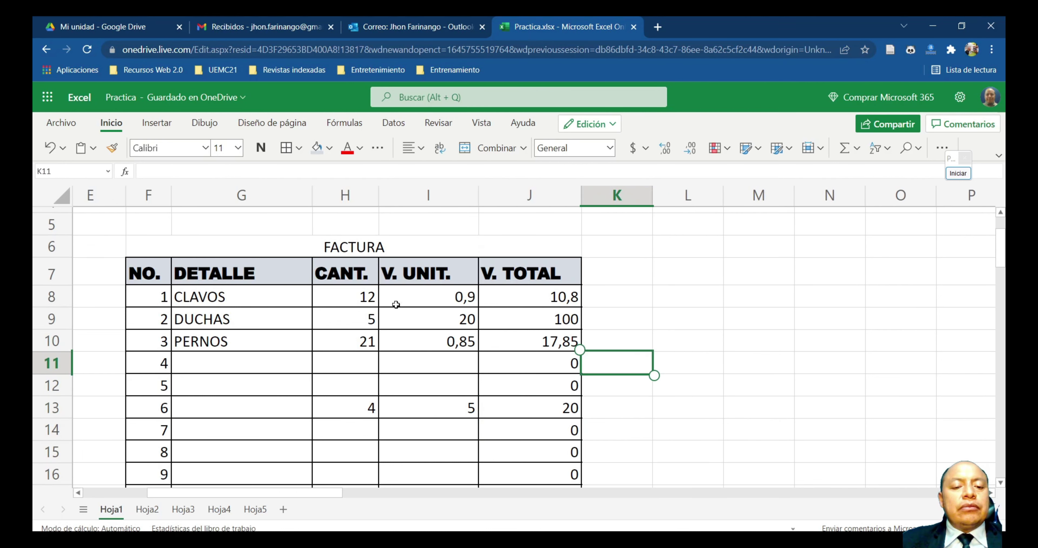
{"action": "scroll", "coordinate": [394, 324], "scroll_direction": "down", "scroll_amount": 3}
{"action": "scroll", "coordinate": [393, 324], "scroll_direction": "up", "scroll_amount": 1}
{"action": "scroll", "coordinate": [393, 324], "scroll_direction": "up", "scroll_amount": 1}
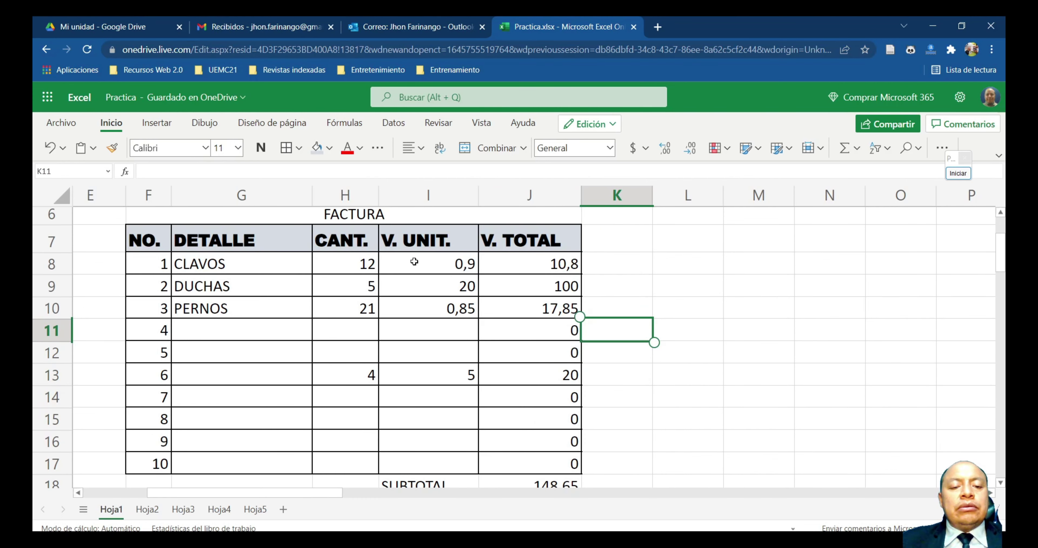
- Format I8:J17 with the $ Inglés (Estados Unidos) accounting format, e.g. $ 0,90 and $ 10,80
{"action": "left_click", "coordinate": [476, 275]}
{"action": "left_click", "coordinate": [461, 264]}
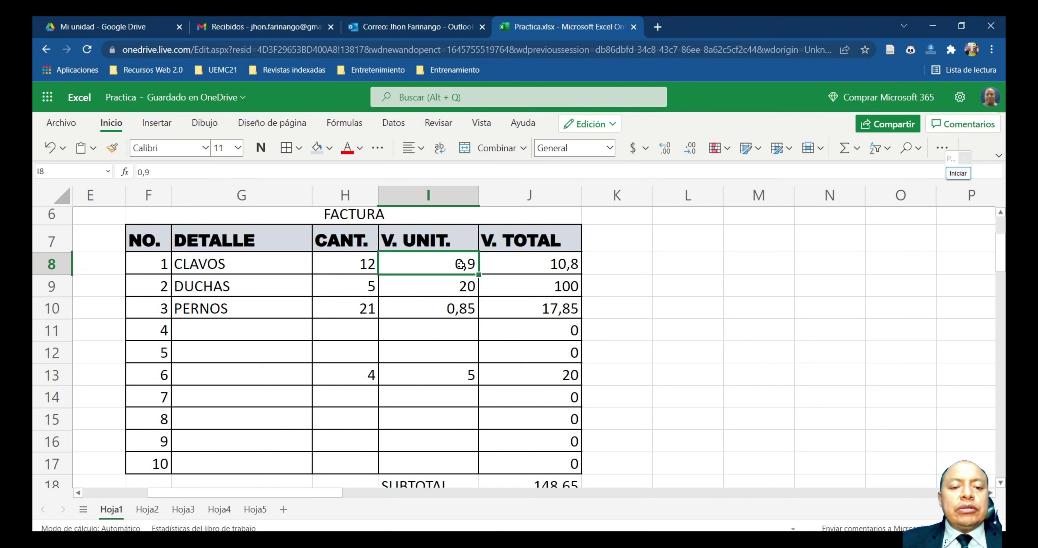
{"action": "key", "text": "shift+Right"}
{"action": "key", "text": "shift+Down"}
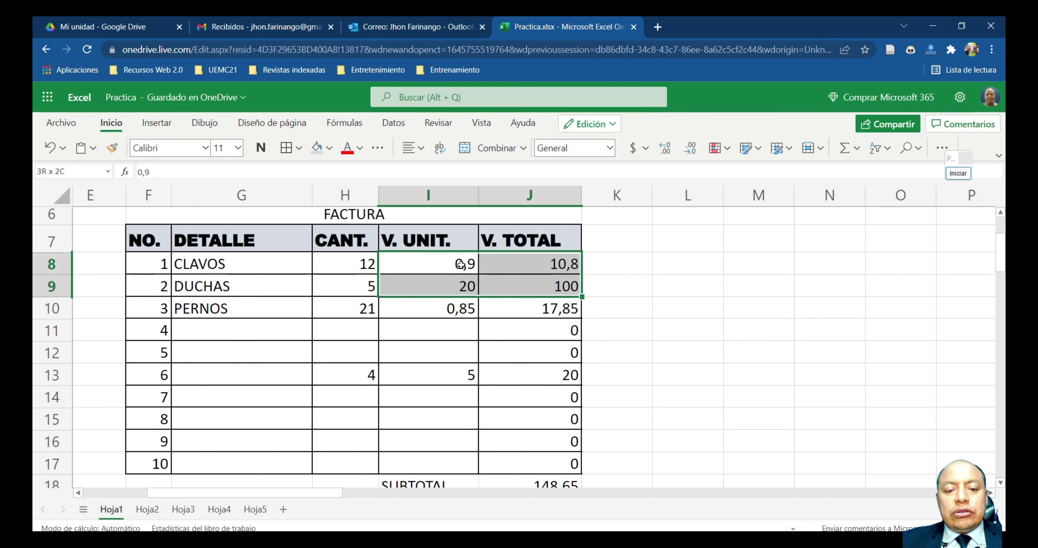
{"action": "key", "text": "shift+Down"}
{"action": "key", "text": "shift+Down"}
{"action": "key", "text": "shift+Down"}
{"action": "key", "text": "shift+Down"}
{"action": "key", "text": "shift+Down"}
{"action": "key", "text": "shift+Down"}
{"action": "key", "text": "shift+Down"}
{"action": "key", "text": "shift+Down"}
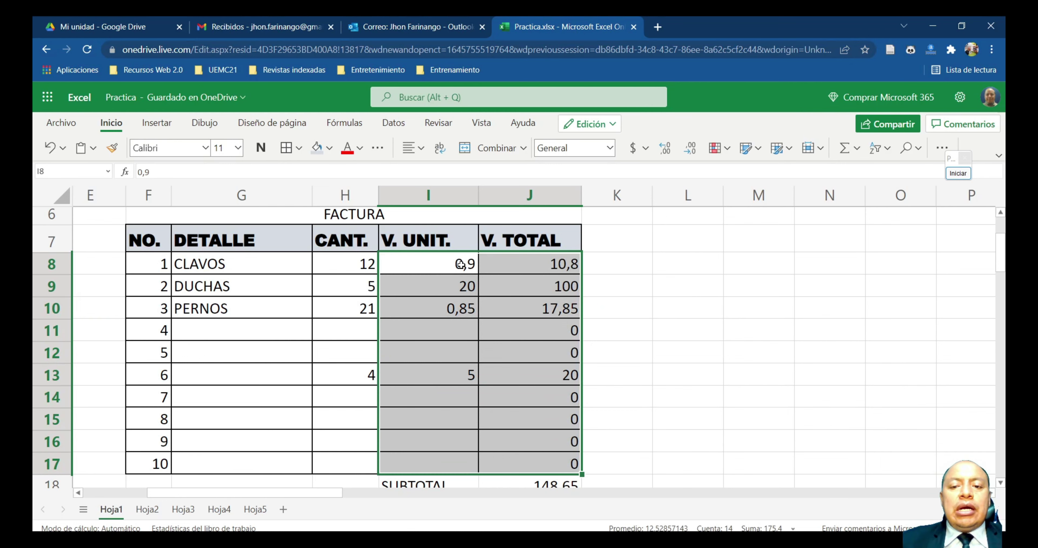
{"action": "left_click", "coordinate": [957, 173]}
{"action": "mouse_move", "coordinate": [97, 112]}
{"action": "left_mouse_down"}
{"action": "mouse_move", "coordinate": [132, 117]}
{"action": "mouse_move", "coordinate": [96, 113]}
{"action": "left_mouse_up"}
{"action": "left_click_drag", "start_coordinate": [634, 135], "coordinate": [611, 154]}
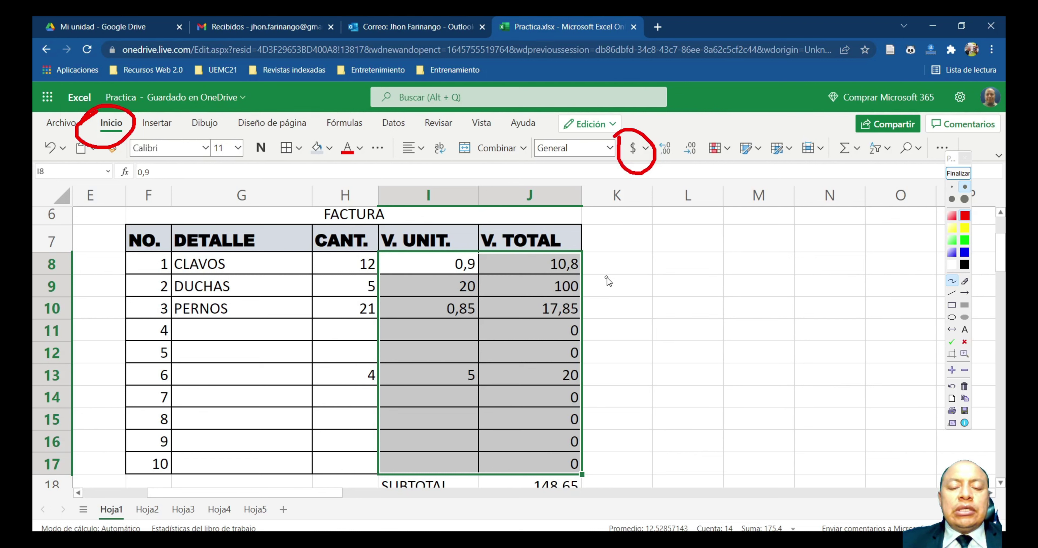
{"action": "left_click", "coordinate": [958, 173]}
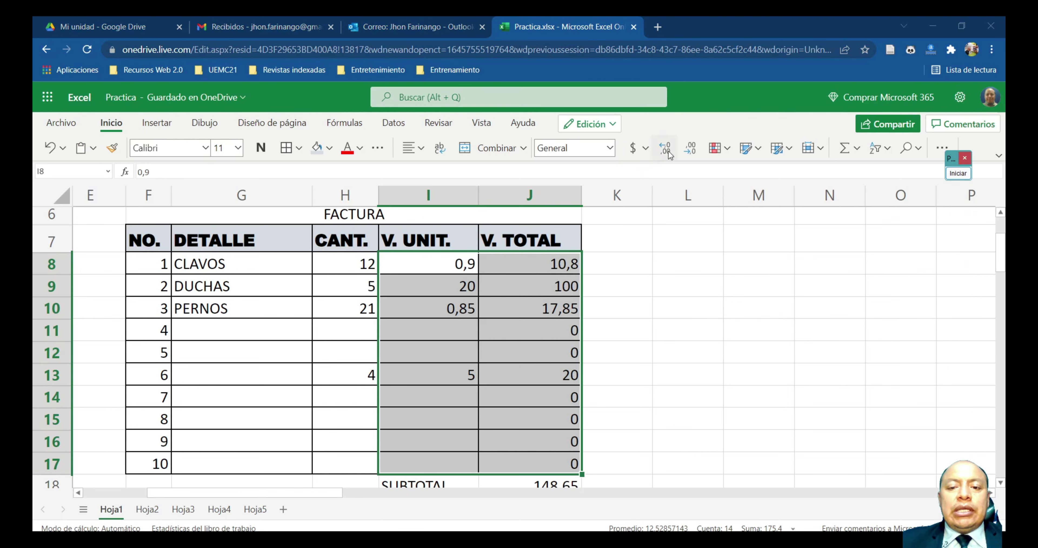
{"action": "left_click", "coordinate": [633, 149]}
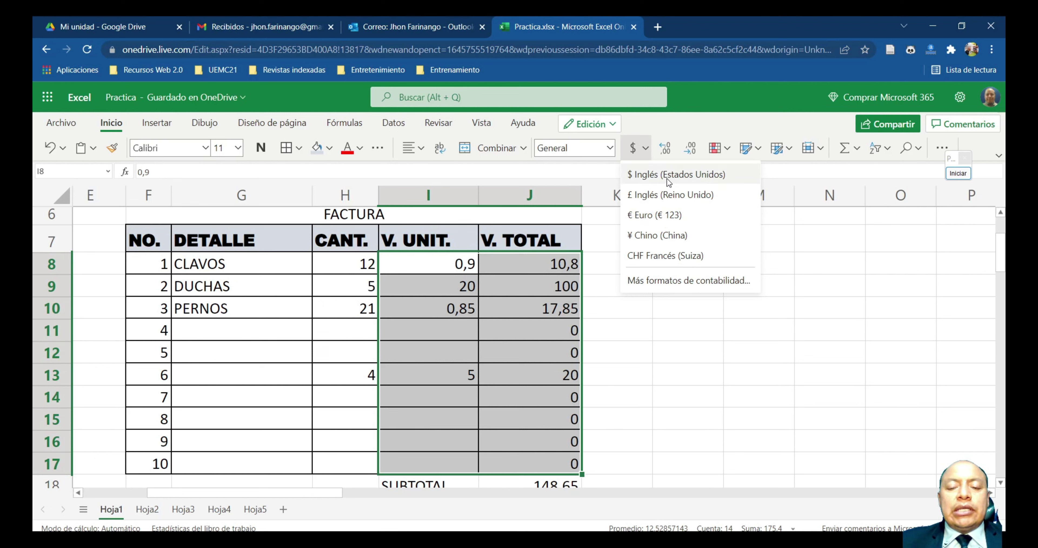
{"action": "left_click", "coordinate": [675, 174]}
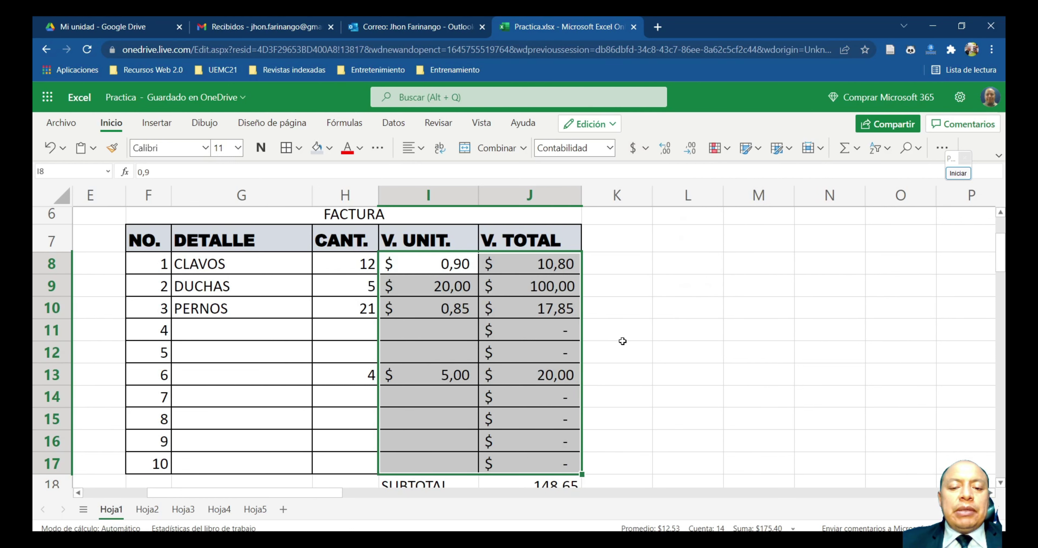
{"action": "left_click", "coordinate": [608, 337]}
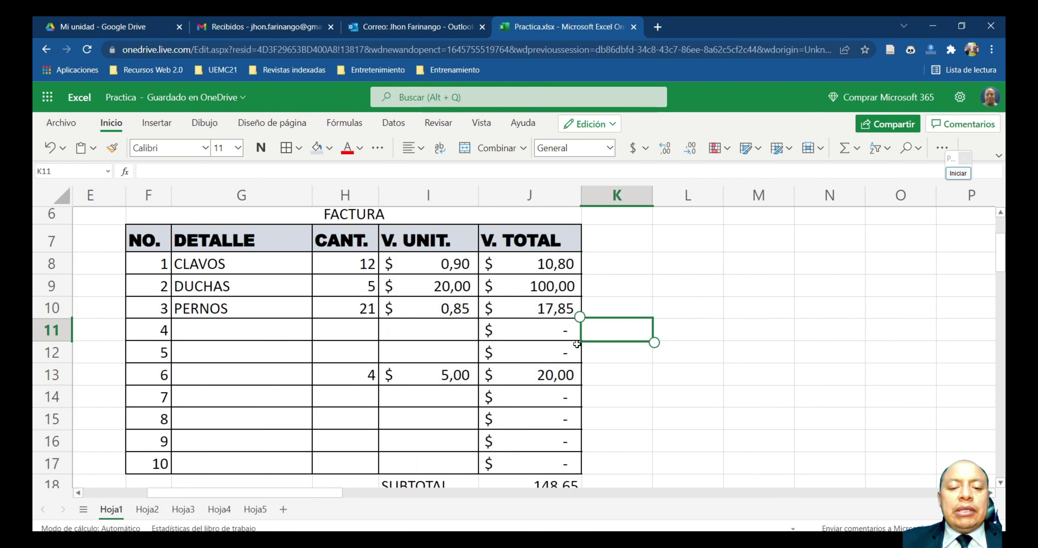
- Sketch red dollar signs over the totals with the on-screen pen
{"action": "left_click", "coordinate": [957, 173]}
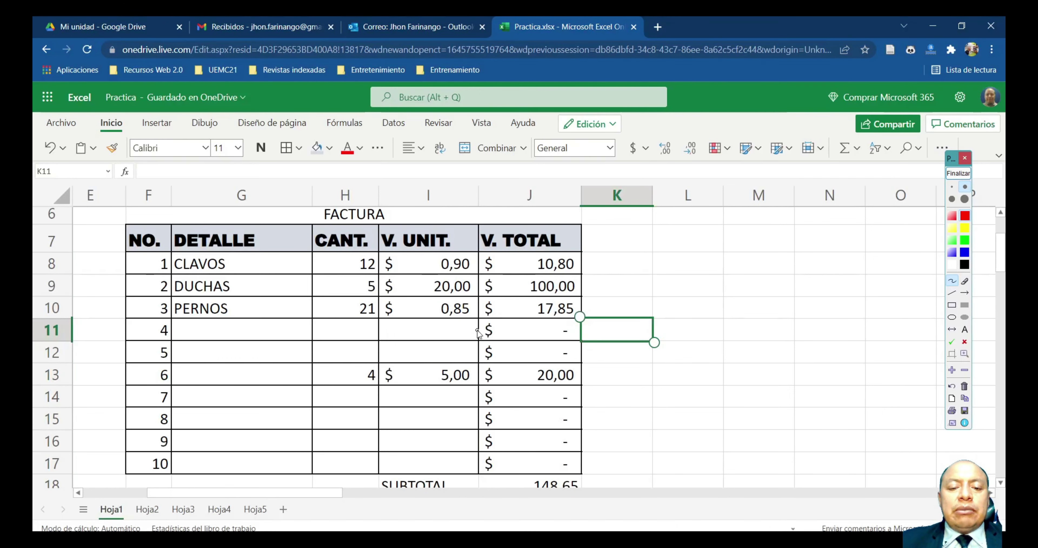
{"action": "left_click_drag", "start_coordinate": [511, 319], "coordinate": [477, 355]}
{"action": "left_click_drag", "start_coordinate": [502, 300], "coordinate": [474, 411]}
{"action": "left_click_drag", "start_coordinate": [489, 375], "coordinate": [479, 423]}
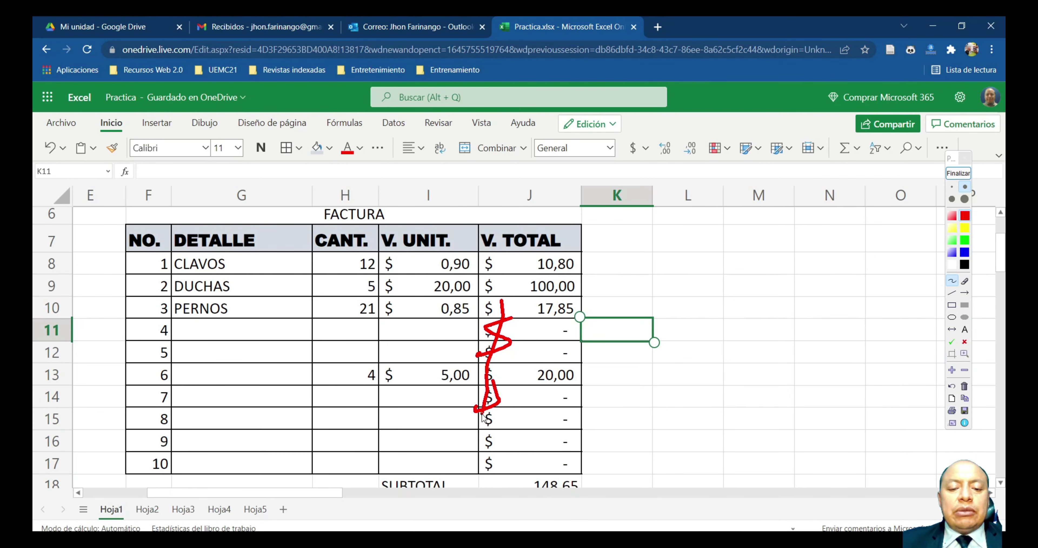
{"action": "left_click", "coordinate": [958, 174]}
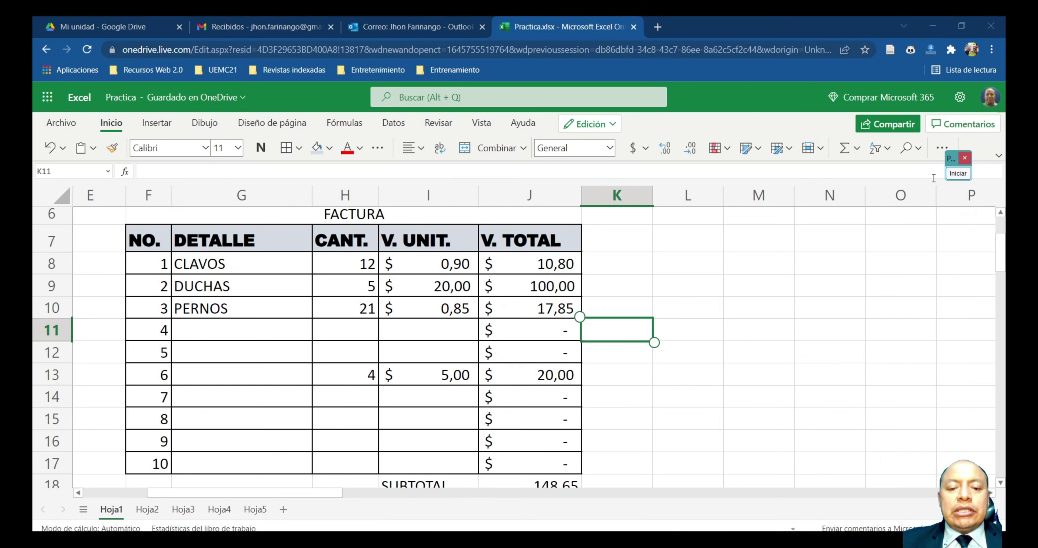
{"action": "scroll", "coordinate": [579, 356], "scroll_direction": "down", "scroll_amount": 2}
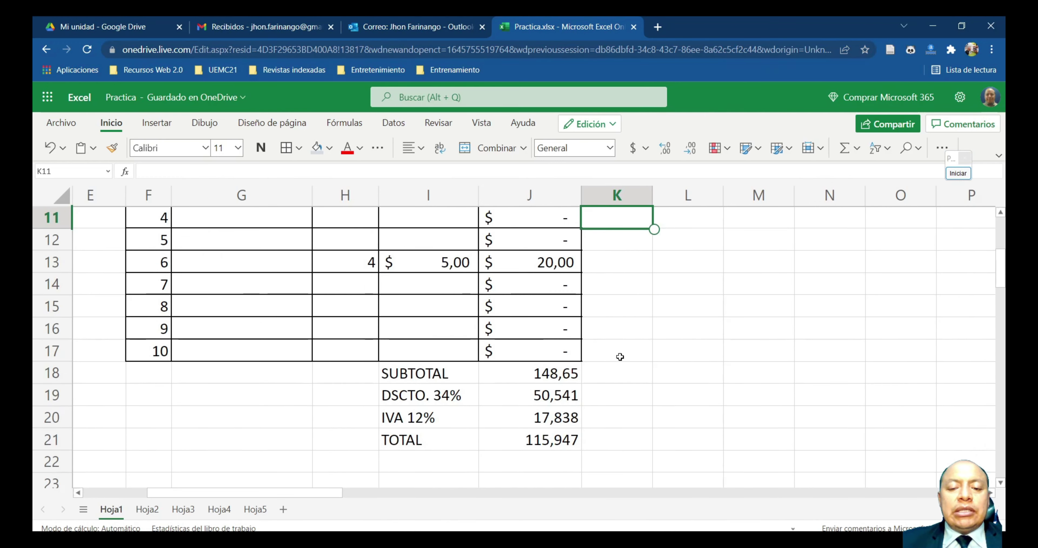
{"action": "scroll", "coordinate": [621, 356], "scroll_direction": "down", "scroll_amount": 1}
{"action": "scroll", "coordinate": [632, 303], "scroll_direction": "down", "scroll_amount": 2}
{"action": "scroll", "coordinate": [641, 363], "scroll_direction": "up", "scroll_amount": 2}
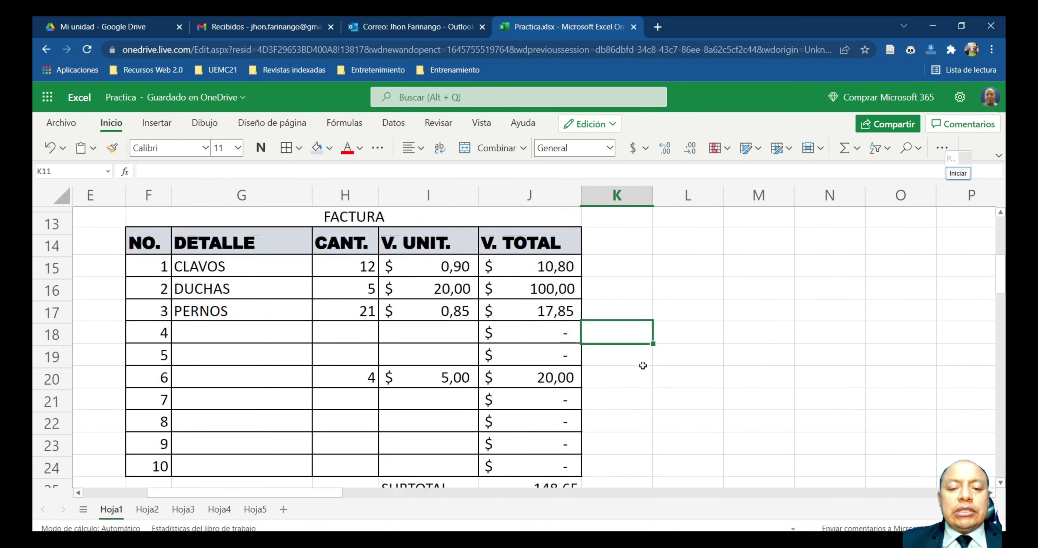
{"action": "scroll", "coordinate": [642, 363], "scroll_direction": "up", "scroll_amount": 4}
{"action": "scroll", "coordinate": [637, 308], "scroll_direction": "down", "scroll_amount": 2}
{"action": "scroll", "coordinate": [637, 308], "scroll_direction": "down", "scroll_amount": 1}
{"action": "scroll", "coordinate": [632, 346], "scroll_direction": "up", "scroll_amount": 1}
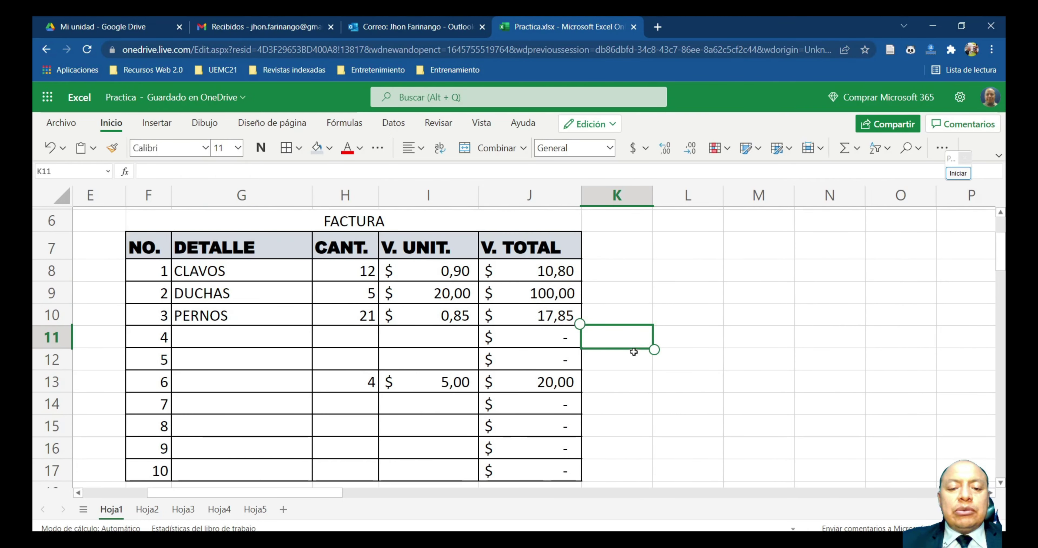
{"action": "scroll", "coordinate": [478, 364], "scroll_direction": "up", "scroll_amount": 1}
{"action": "scroll", "coordinate": [478, 363], "scroll_direction": "down", "scroll_amount": 2}
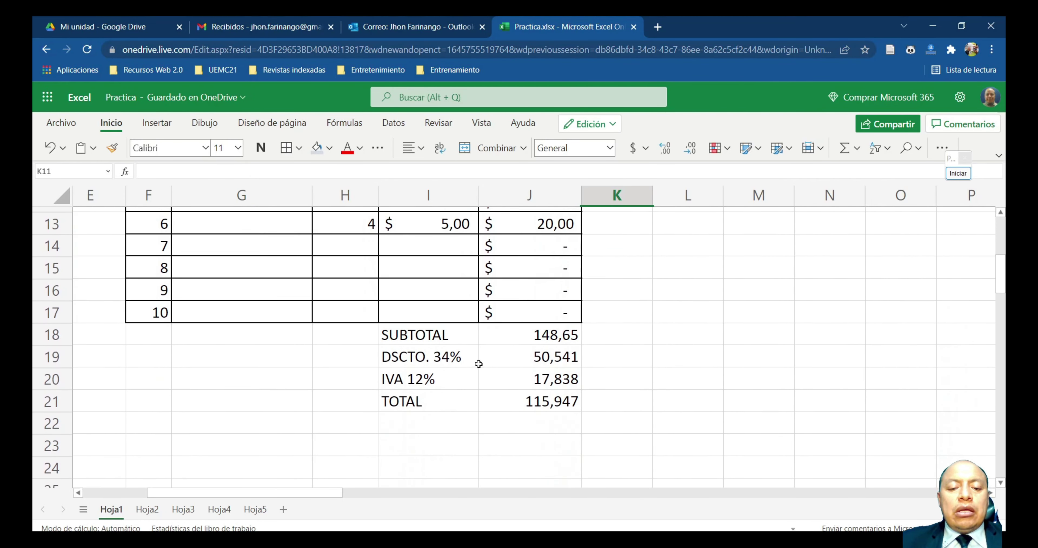
- Apply All Borders to the SUBTOTAL-to-TOTAL block I18:J21
{"action": "left_click", "coordinate": [443, 328]}
{"action": "key", "text": "shift+Right"}
{"action": "key", "text": "shift+Down"}
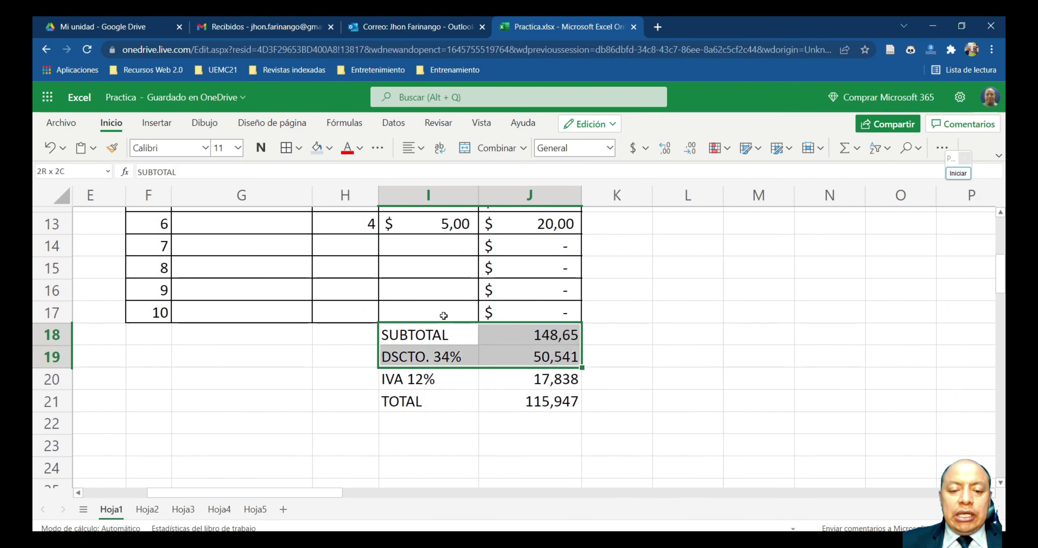
{"action": "key", "text": "shift+Down"}
{"action": "key", "text": "shift+Down"}
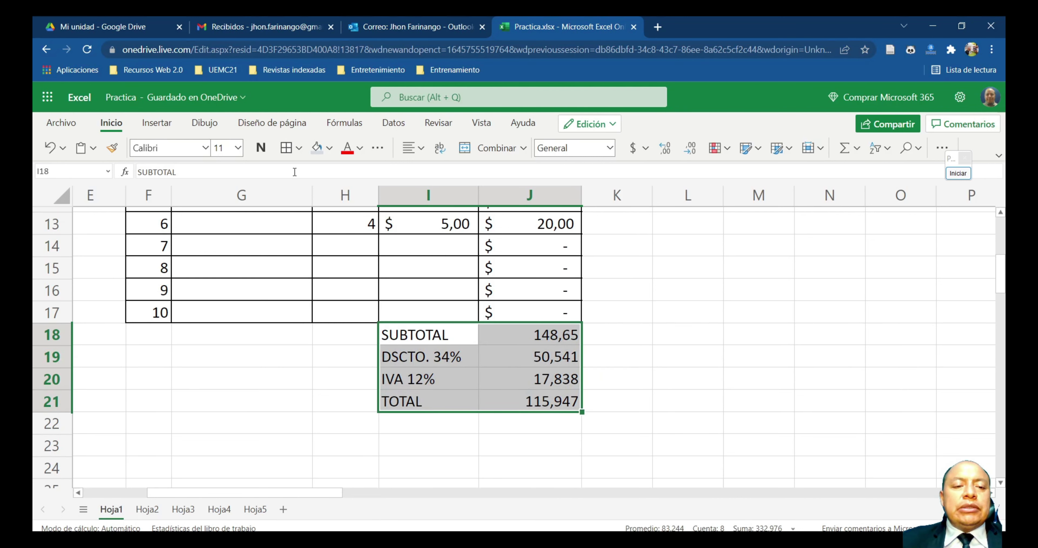
{"action": "left_click", "coordinate": [286, 148]}
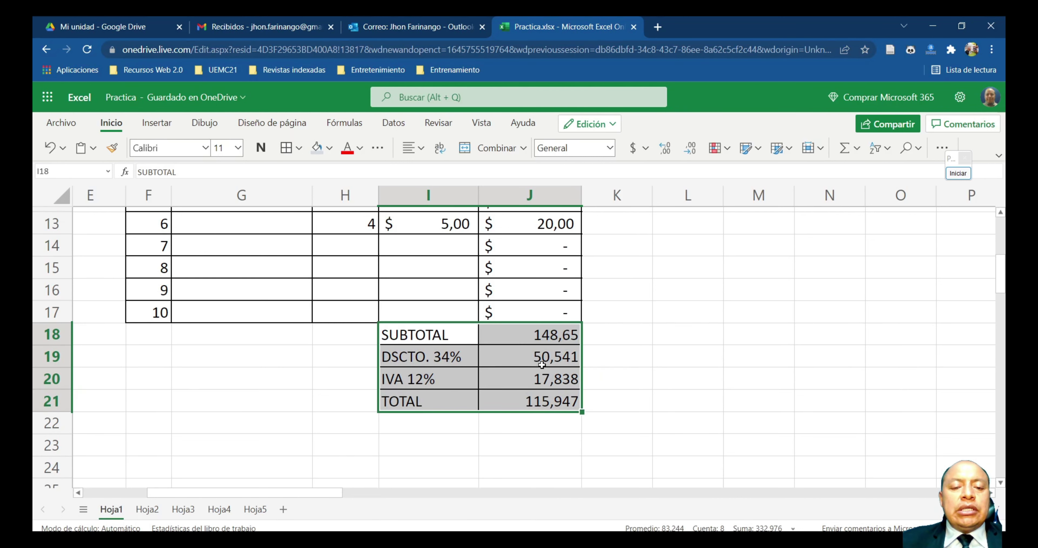
- Show the totals in $ Inglés (Estados Unidos) accounting format, e.g. $ 148,65 and $ 115,95
{"action": "left_click", "coordinate": [630, 155]}
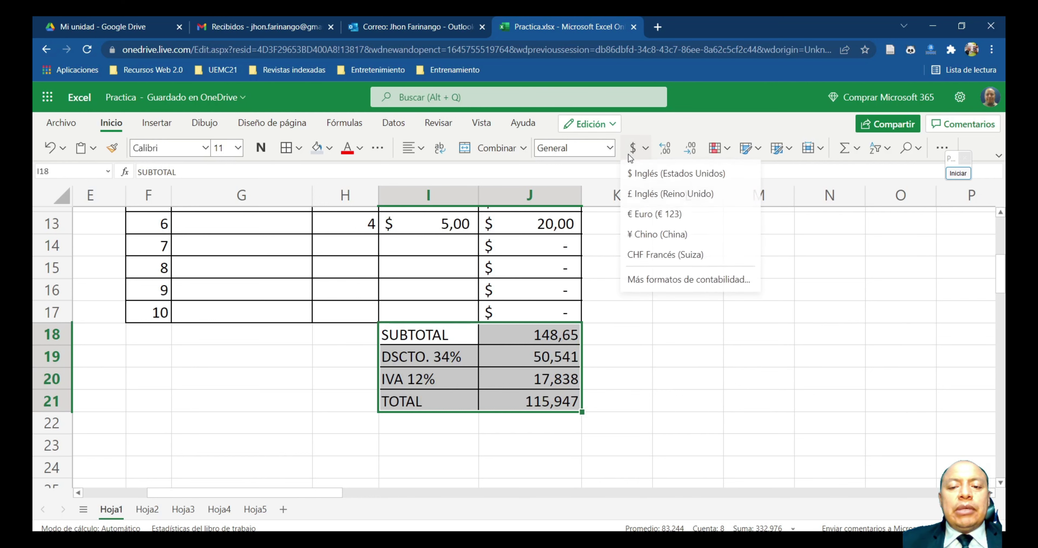
{"action": "left_click", "coordinate": [647, 178]}
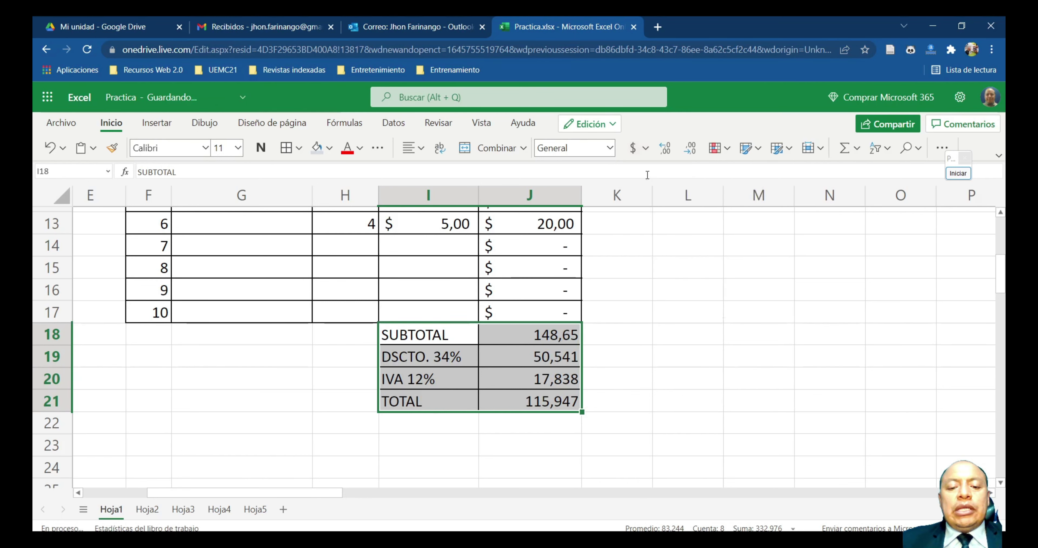
{"action": "left_click", "coordinate": [601, 346]}
{"action": "scroll", "coordinate": [601, 344], "scroll_direction": "down", "scroll_amount": 1}
{"action": "scroll", "coordinate": [601, 344], "scroll_direction": "down", "scroll_amount": 2}
{"action": "scroll", "coordinate": [602, 347], "scroll_direction": "up", "scroll_amount": 3}
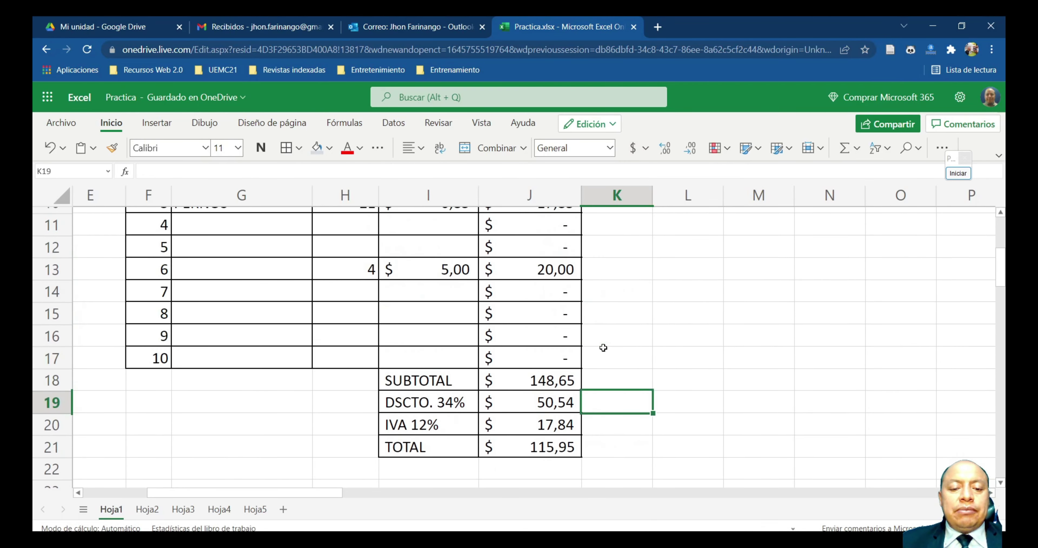
{"action": "left_click", "coordinate": [345, 402]}
{"action": "scroll", "coordinate": [345, 402], "scroll_direction": "up", "scroll_amount": 1}
{"action": "scroll", "coordinate": [345, 402], "scroll_direction": "up", "scroll_amount": 1}
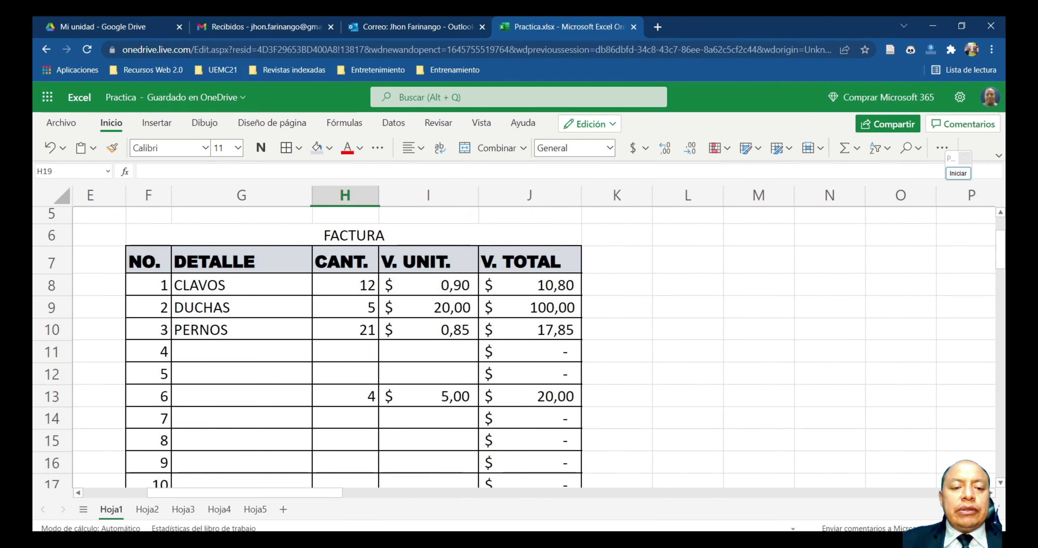
- Set the merged FACTURA title cell in Comic Sans MS at size 20
{"action": "left_click", "coordinate": [479, 235]}
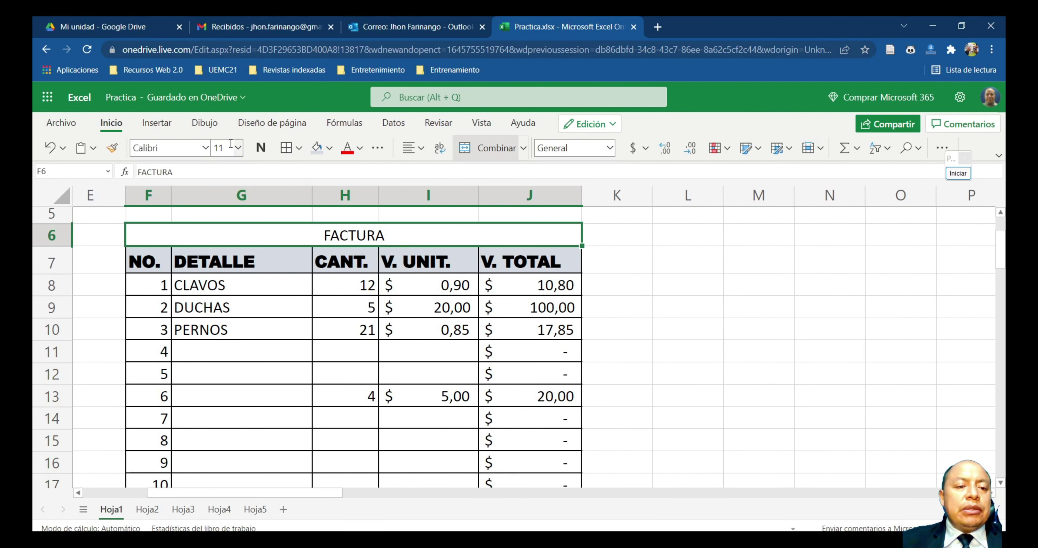
{"action": "left_click", "coordinate": [205, 148]}
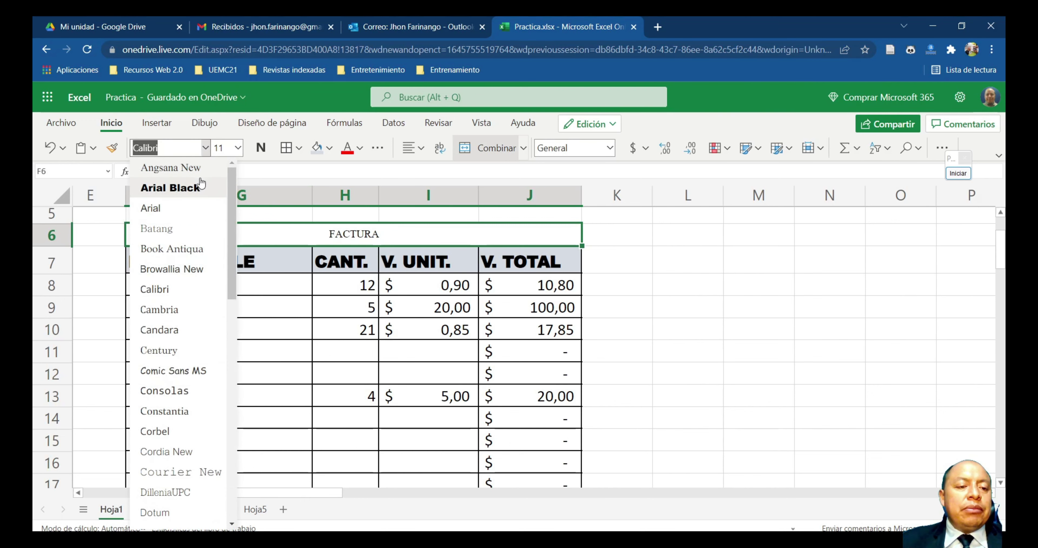
{"action": "left_click", "coordinate": [194, 378]}
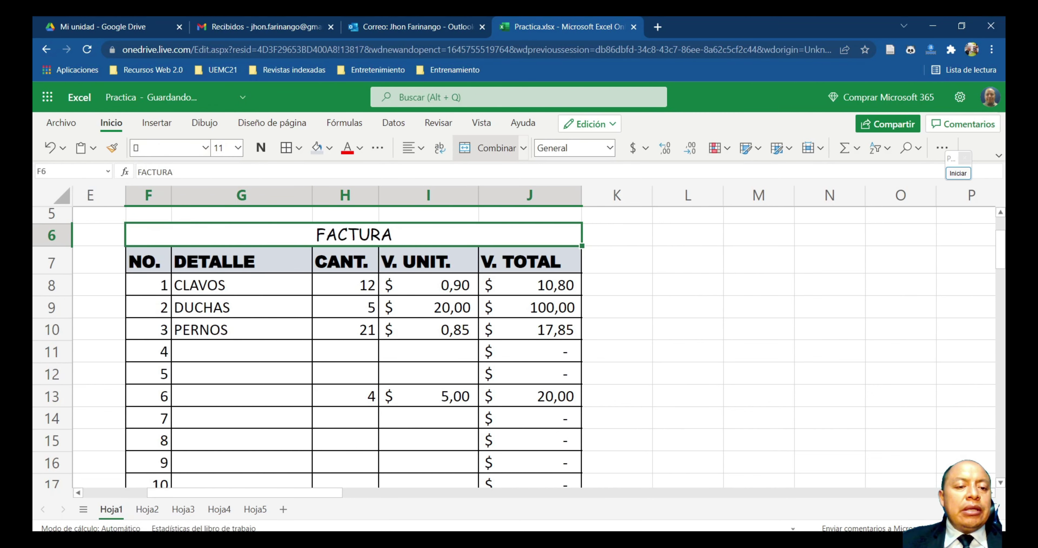
{"action": "left_click", "coordinate": [238, 148]}
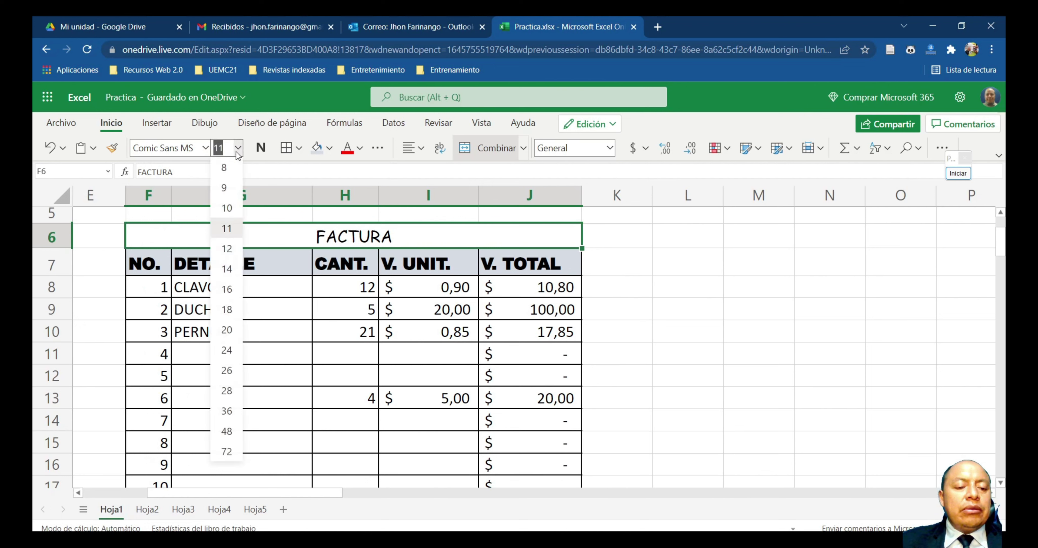
{"action": "left_click", "coordinate": [226, 349]}
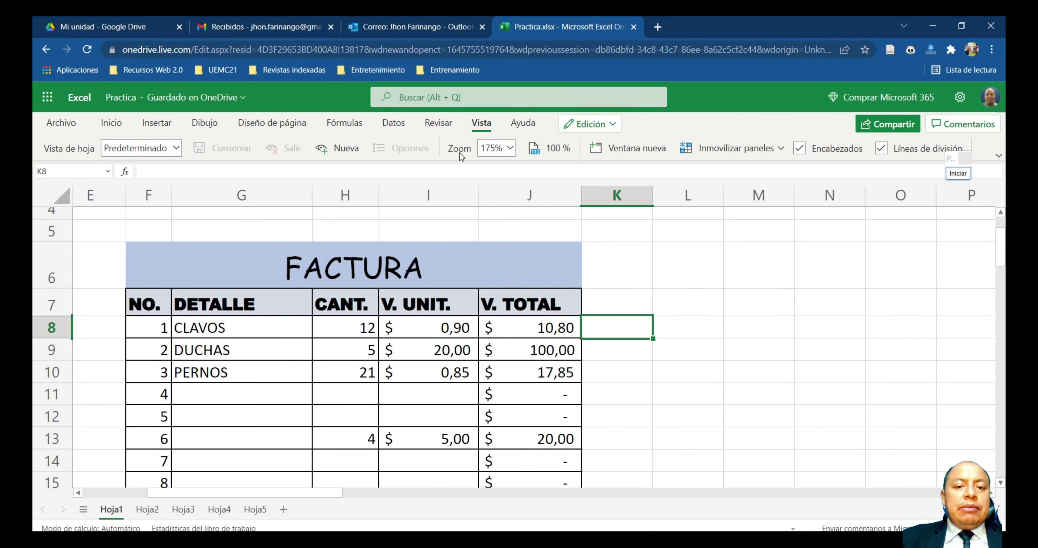
- Zoom the sheet out to 125% and select cell K9 beside the table
{"action": "left_click", "coordinate": [510, 149]}
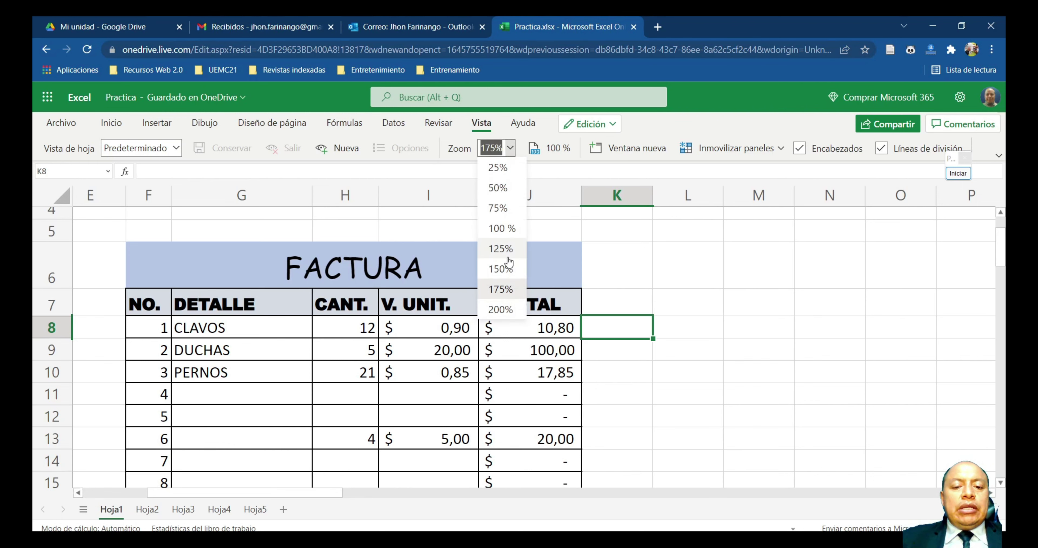
{"action": "left_click", "coordinate": [508, 254]}
{"action": "scroll", "coordinate": [636, 354], "scroll_direction": "down", "scroll_amount": 1}
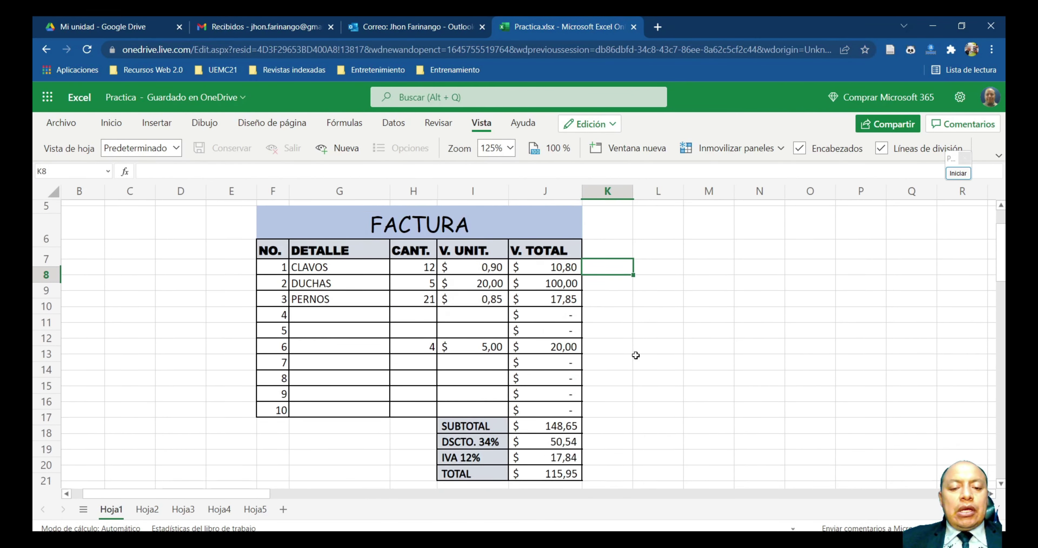
{"action": "left_click", "coordinate": [620, 343]}
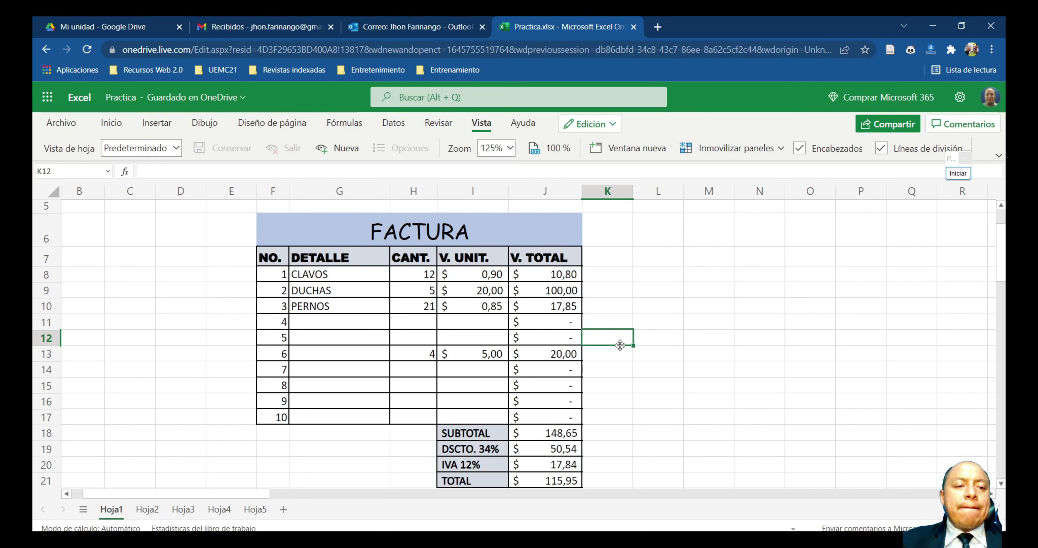
{"action": "scroll", "coordinate": [620, 345], "scroll_direction": "down", "scroll_amount": 2}
{"action": "scroll", "coordinate": [620, 345], "scroll_direction": "up", "scroll_amount": 1}
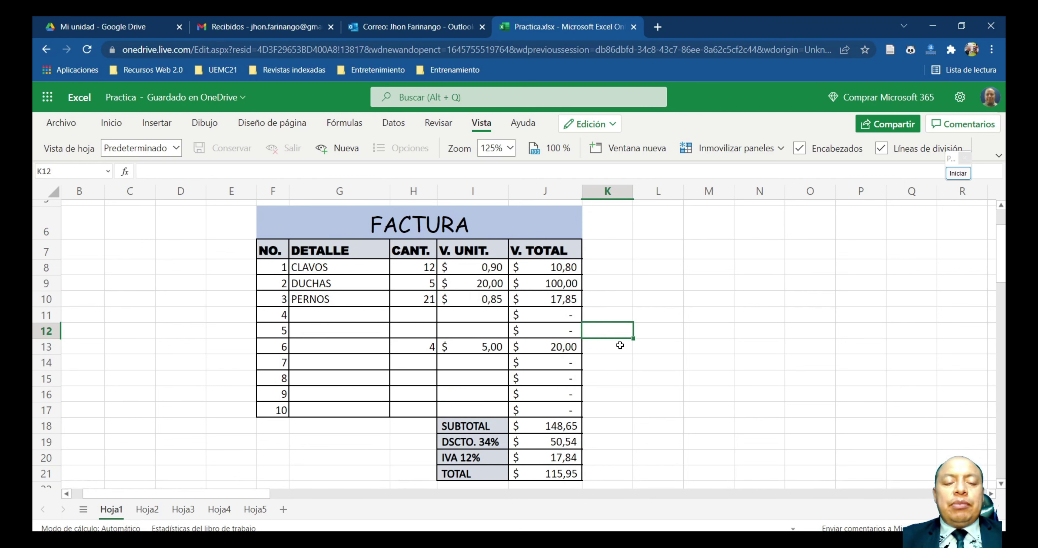
{"action": "left_click", "coordinate": [614, 281]}
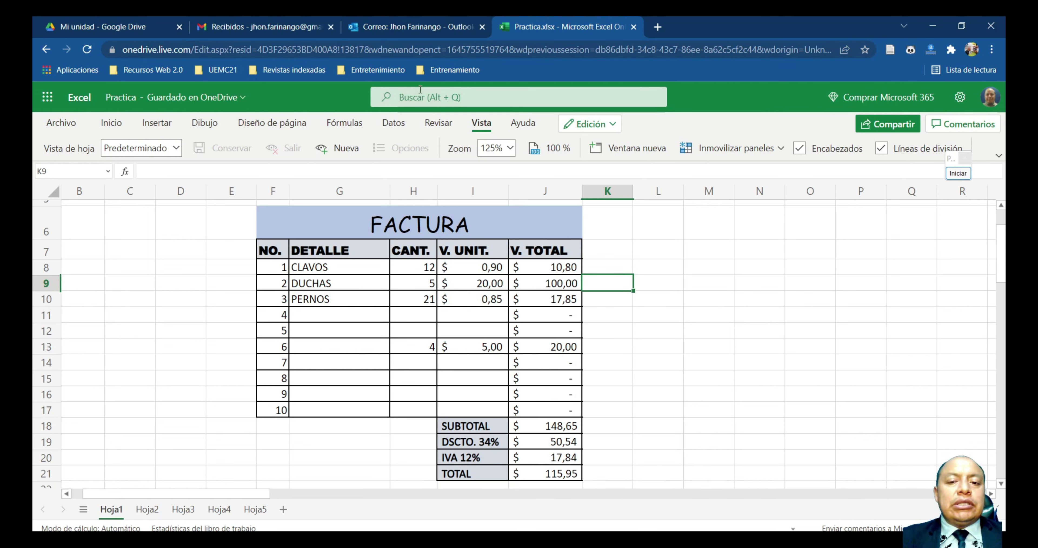
- Open the Archivo backstage and go to its Guardar como page
{"action": "left_click", "coordinate": [75, 123]}
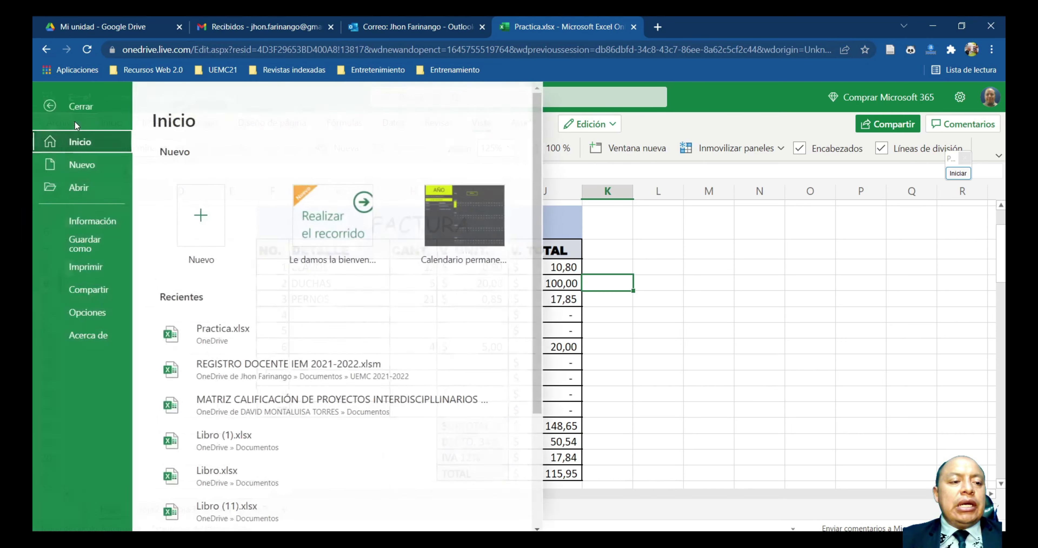
{"action": "left_click", "coordinate": [94, 247]}
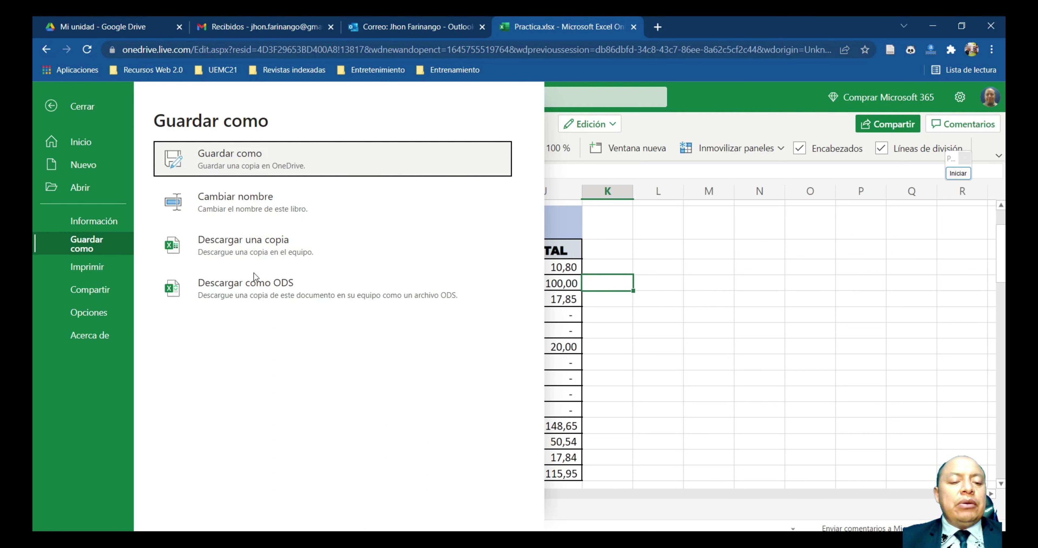
- Return to the OneDrive Mis archivos list showing Practica.xlsx
{"action": "left_click", "coordinate": [291, 297]}
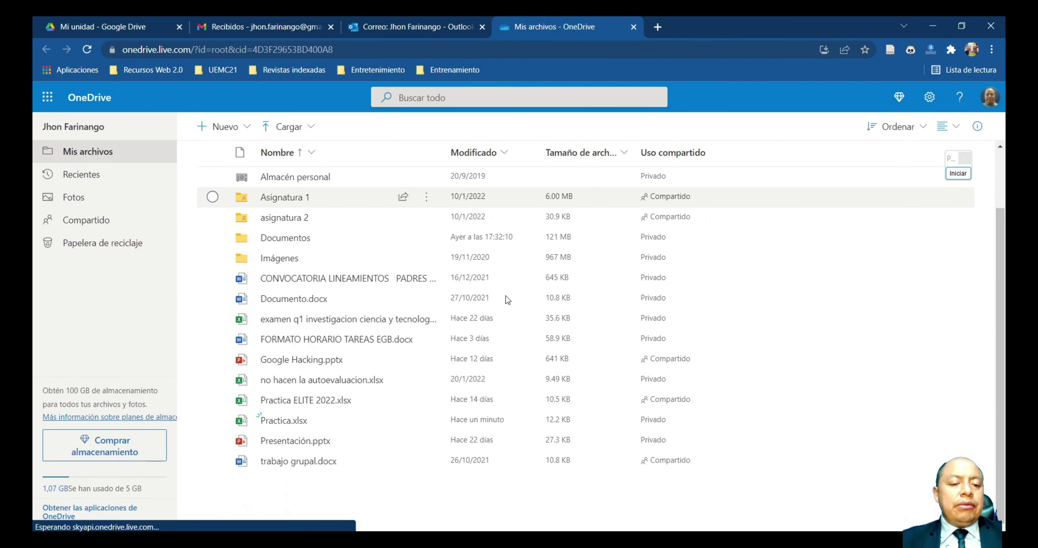
- Open Practica.xlsx and preview the one-page FACTURA invoice, A4 portrait, for printing
{"action": "left_click", "coordinate": [292, 421]}
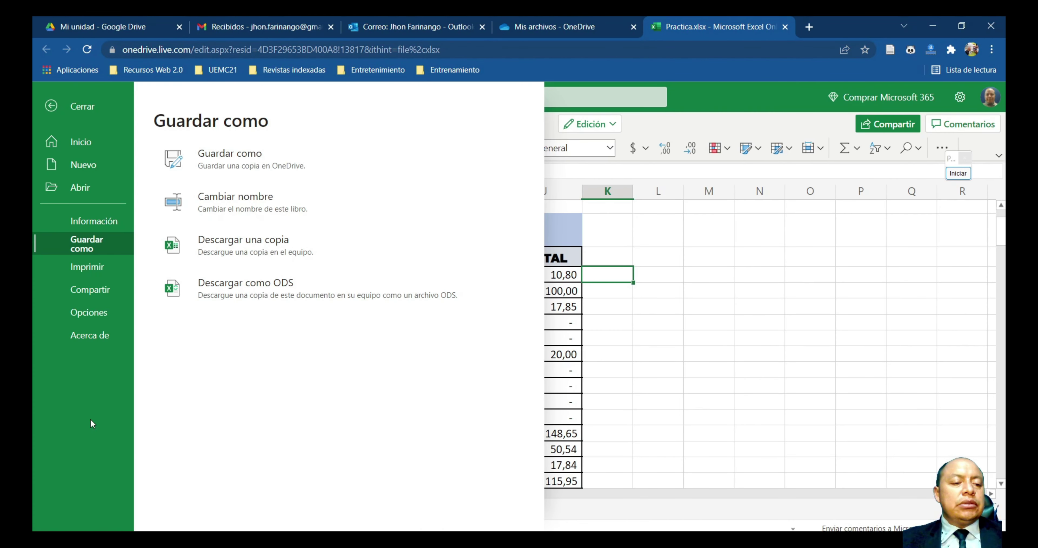
{"action": "left_click", "coordinate": [91, 272]}
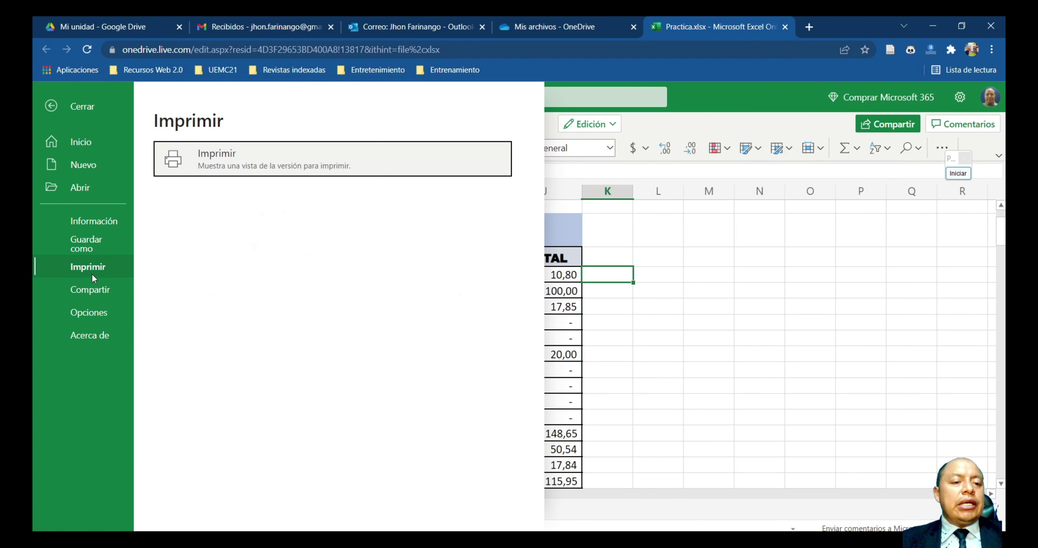
{"action": "left_click", "coordinate": [287, 162]}
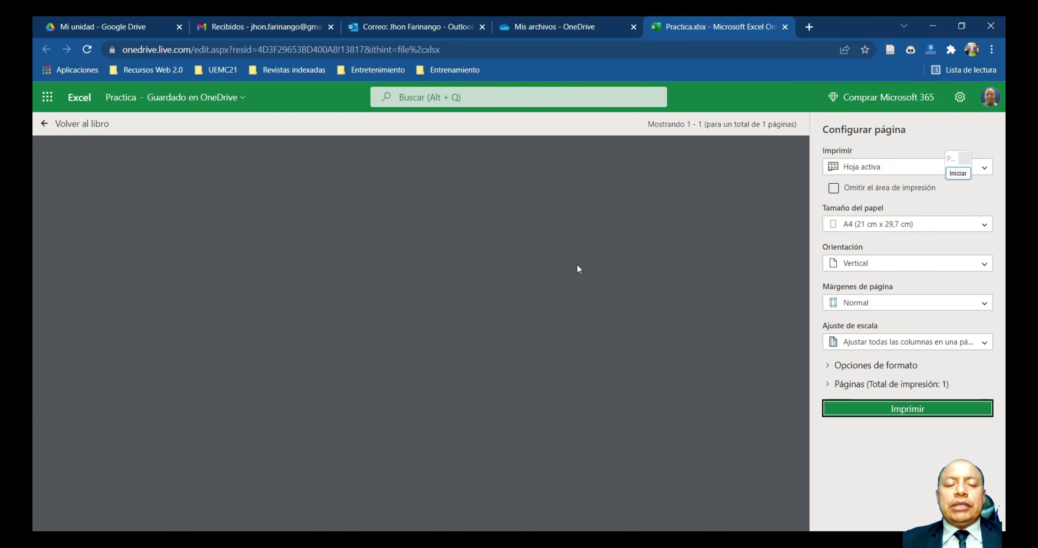
{"action": "scroll", "coordinate": [621, 372], "scroll_direction": "down", "scroll_amount": 4}
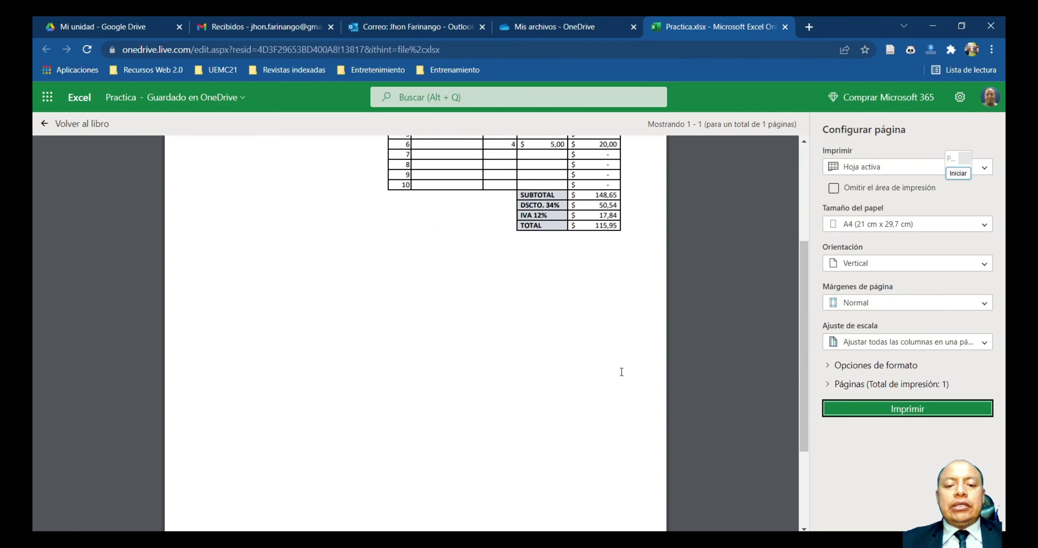
{"action": "scroll", "coordinate": [621, 371], "scroll_direction": "up", "scroll_amount": 4}
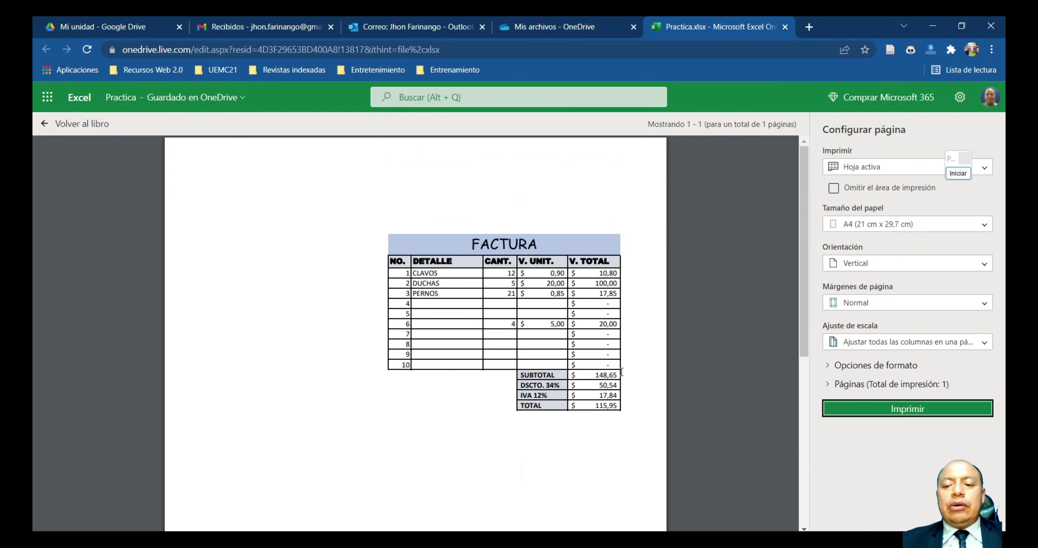
- Close the print preview and mark the finished invoice with temporary red annotations
{"action": "key", "text": "Escape"}
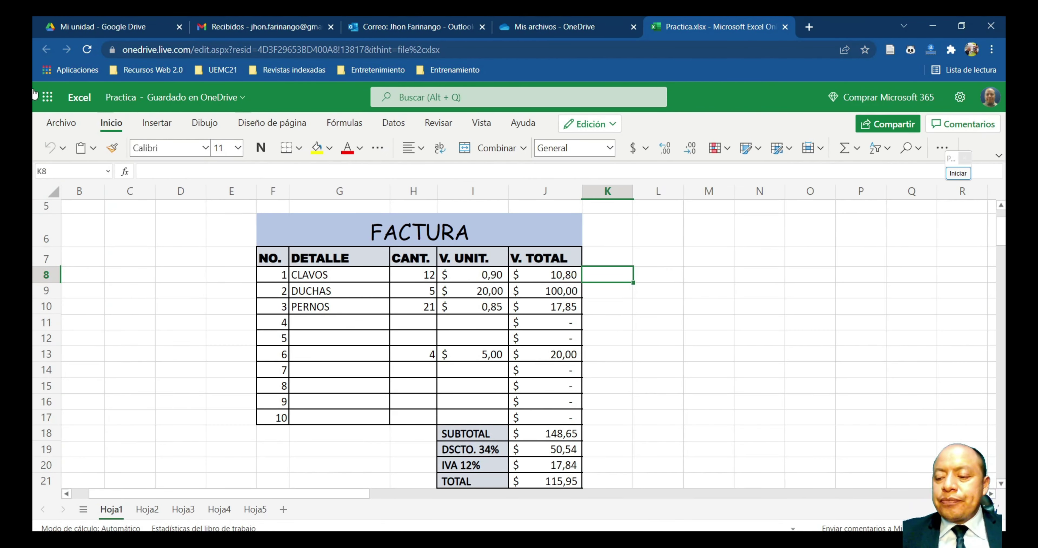
{"action": "left_click", "coordinate": [958, 173]}
{"action": "left_click_drag", "start_coordinate": [862, 94], "coordinate": [887, 85]}
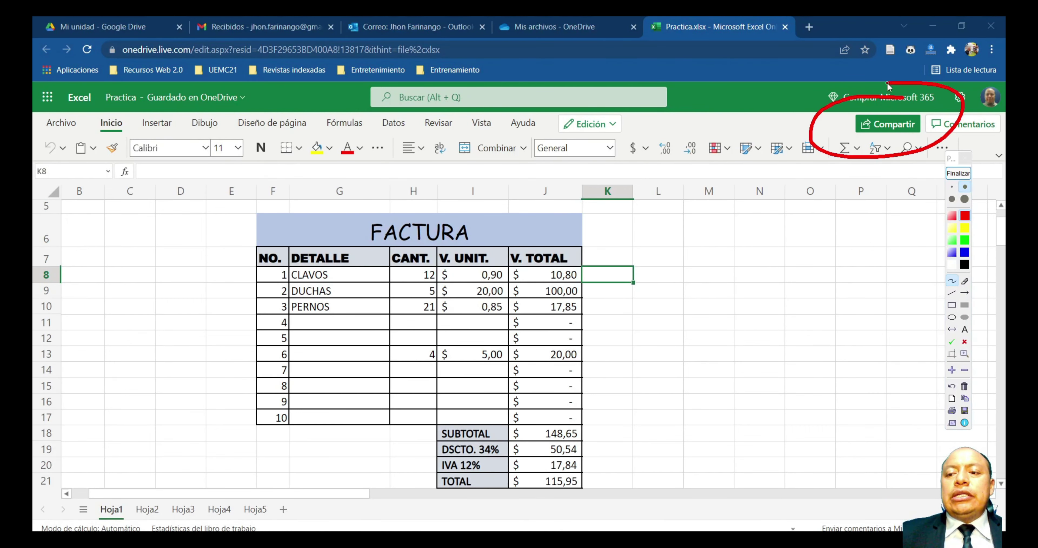
{"action": "left_click_drag", "start_coordinate": [687, 220], "coordinate": [801, 163]}
{"action": "left_click", "coordinate": [958, 173]}
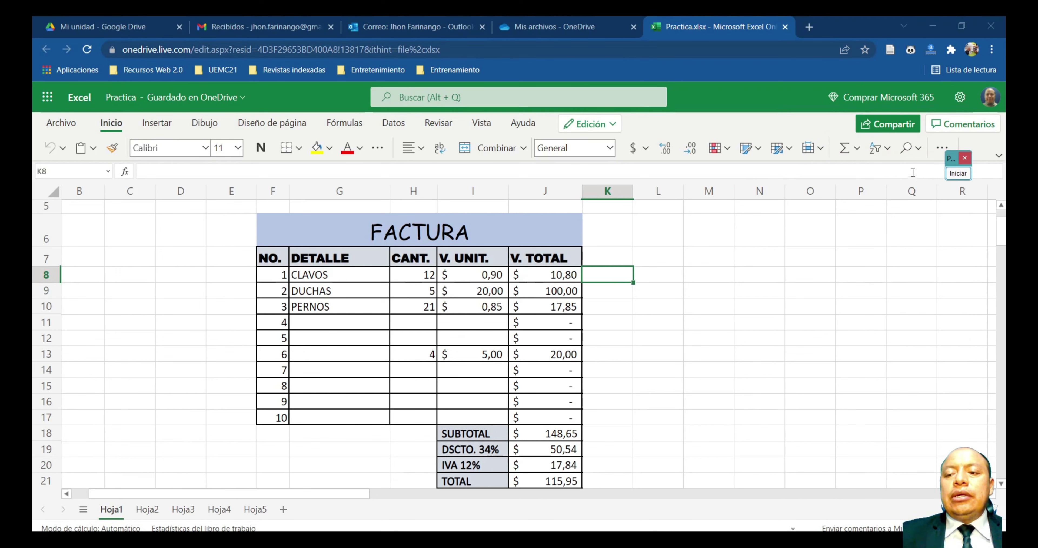
- Open the Enviar vínculo dialog for Practica and mark its recipient and permission areas in red
{"action": "left_click", "coordinate": [888, 124]}
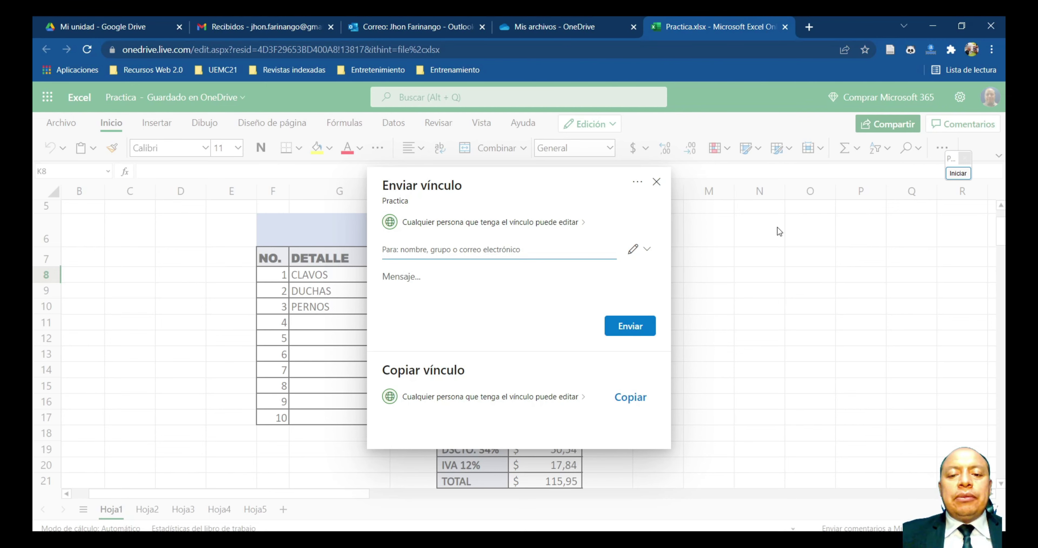
{"action": "left_click", "coordinate": [959, 173]}
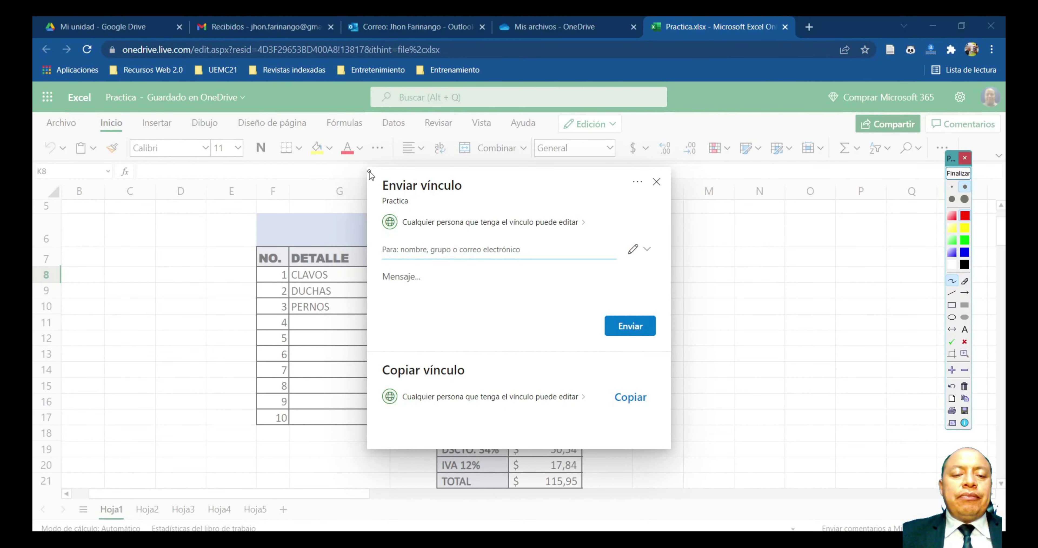
{"action": "left_click_drag", "start_coordinate": [370, 172], "coordinate": [359, 187]}
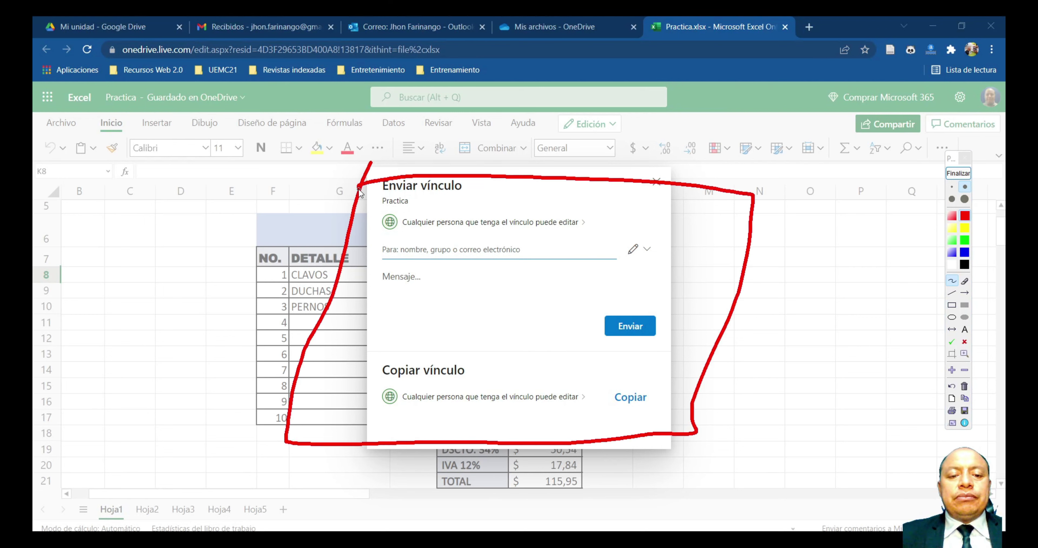
{"action": "left_click_drag", "start_coordinate": [519, 233], "coordinate": [467, 239]}
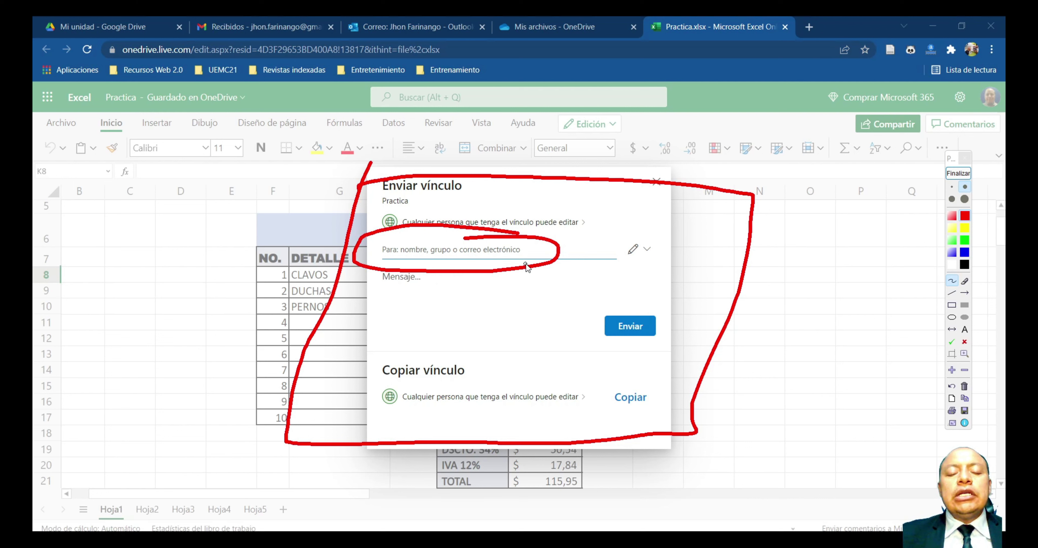
{"action": "left_click_drag", "start_coordinate": [640, 220], "coordinate": [664, 274]}
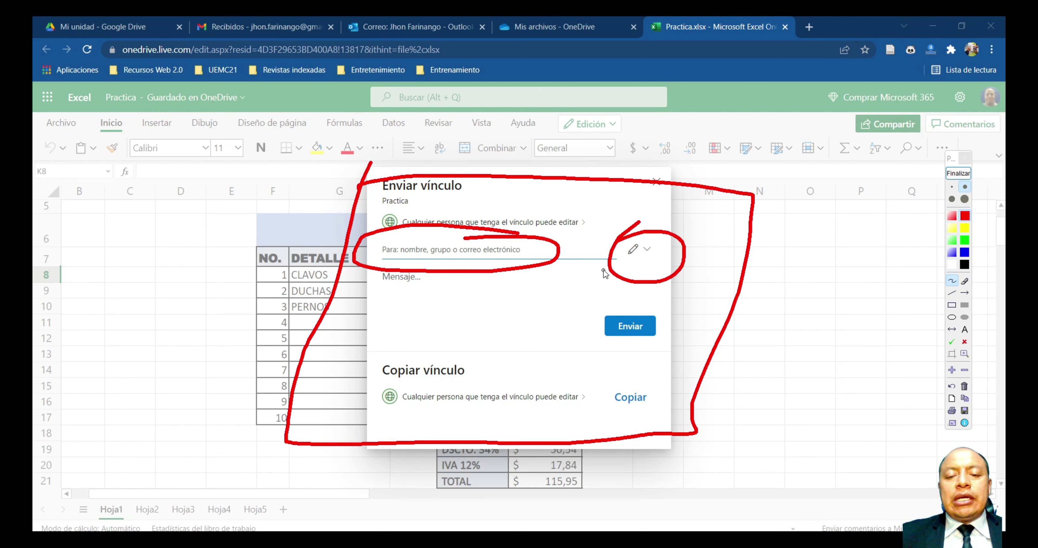
{"action": "mouse_move", "coordinate": [575, 236]}
{"action": "left_mouse_down"}
{"action": "mouse_move", "coordinate": [611, 236]}
{"action": "mouse_move", "coordinate": [598, 258]}
{"action": "left_mouse_up"}
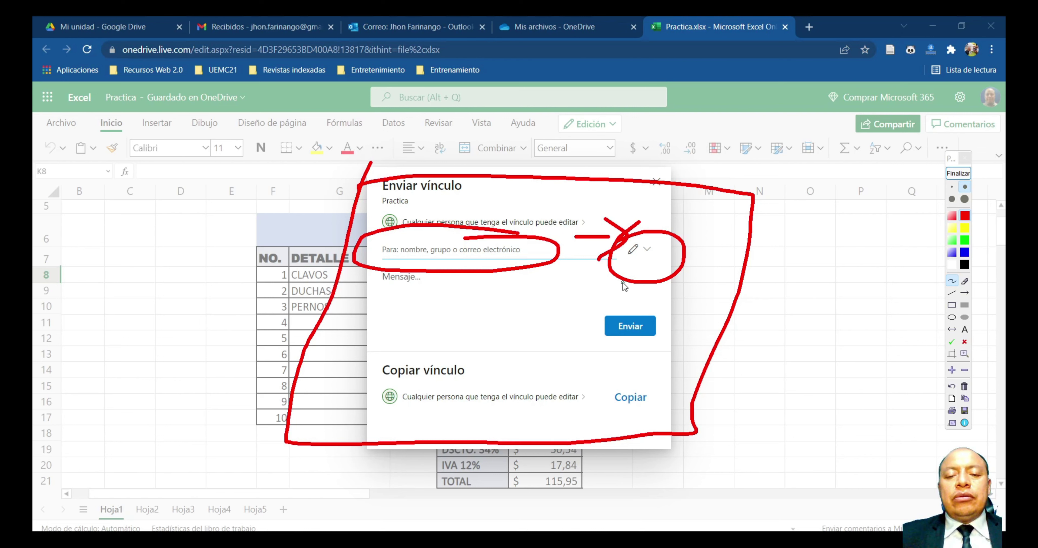
{"action": "left_click", "coordinate": [958, 173]}
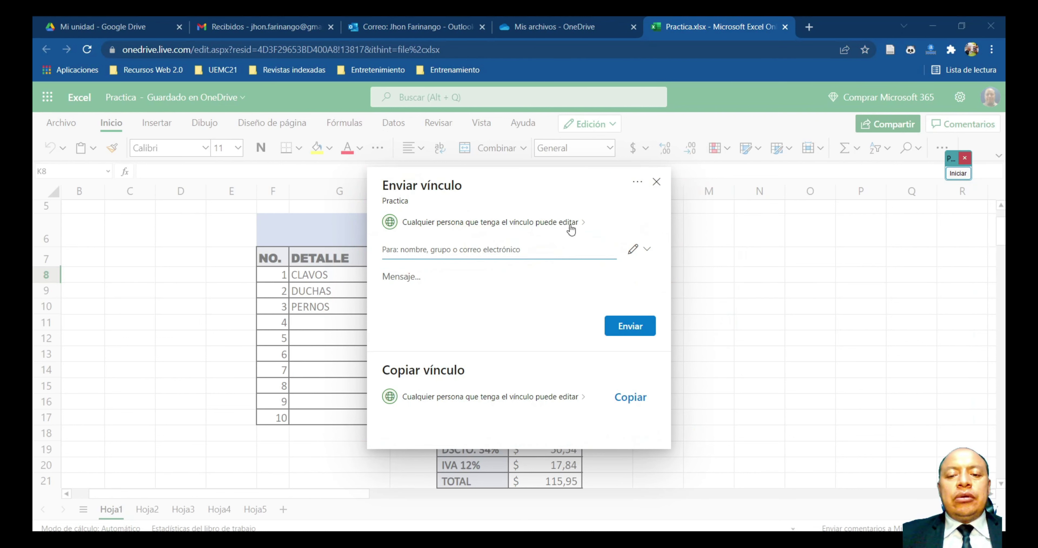
- Add the recipient's e-mail address and the short message 'ddgdsgsd' to the link
{"action": "left_click", "coordinate": [467, 251]}
{"action": "type", "text": "DA"}
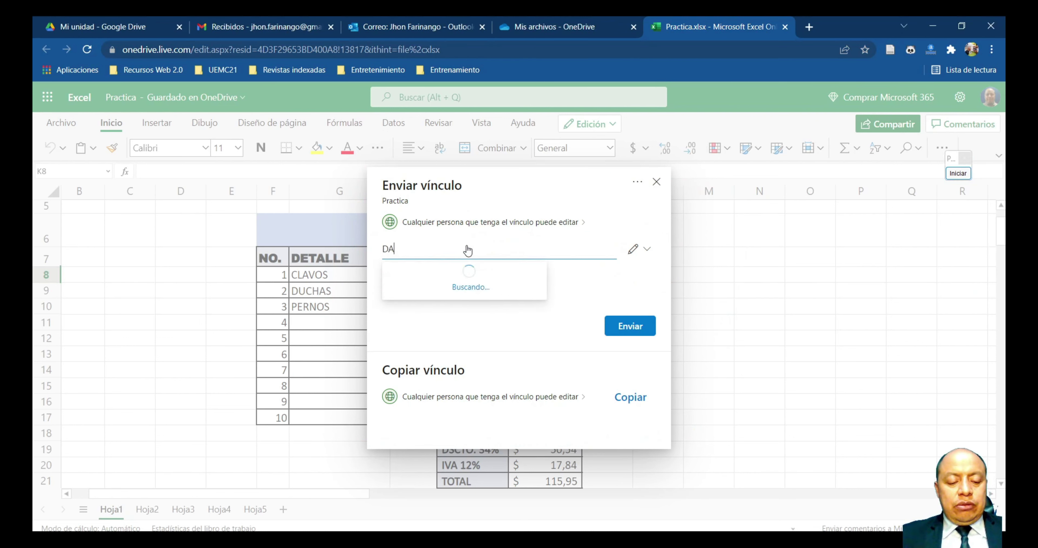
{"action": "type", "text": "RCE"}
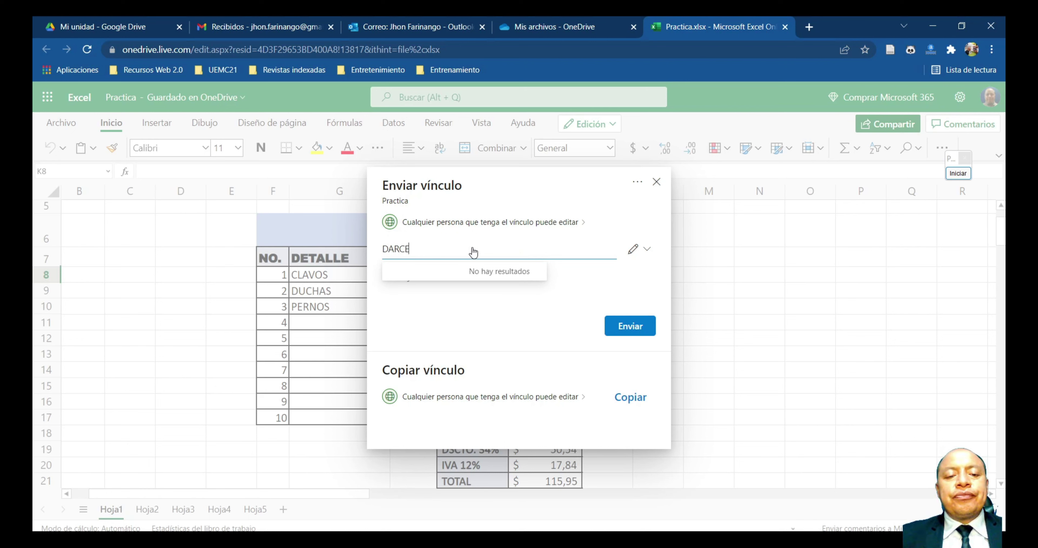
{"action": "key", "text": "BackSpace"}
{"action": "key", "text": "BackSpace"}
{"action": "key", "text": "BackSpace"}
{"action": "key", "text": "BackSpace"}
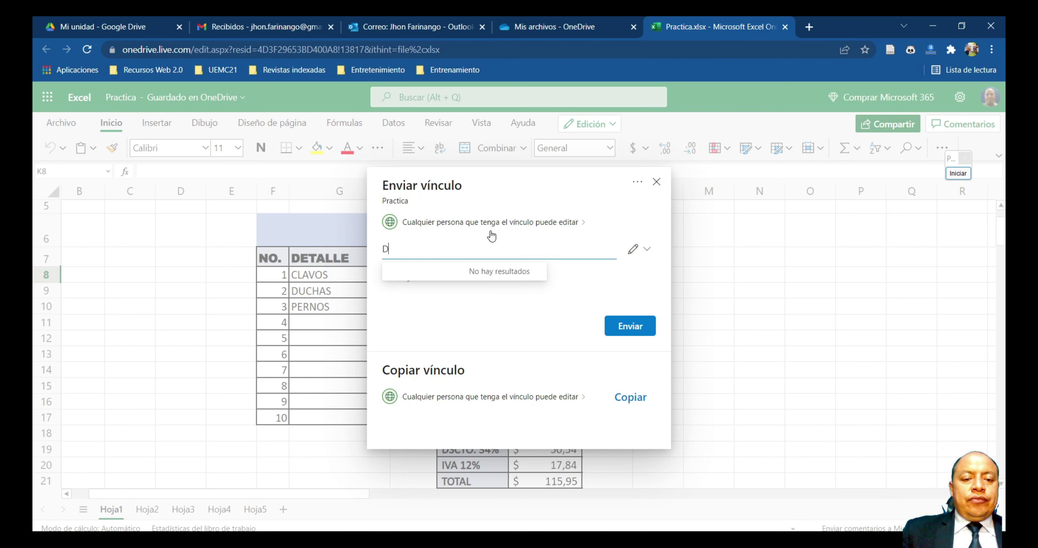
{"action": "key", "text": "BackSpace"}
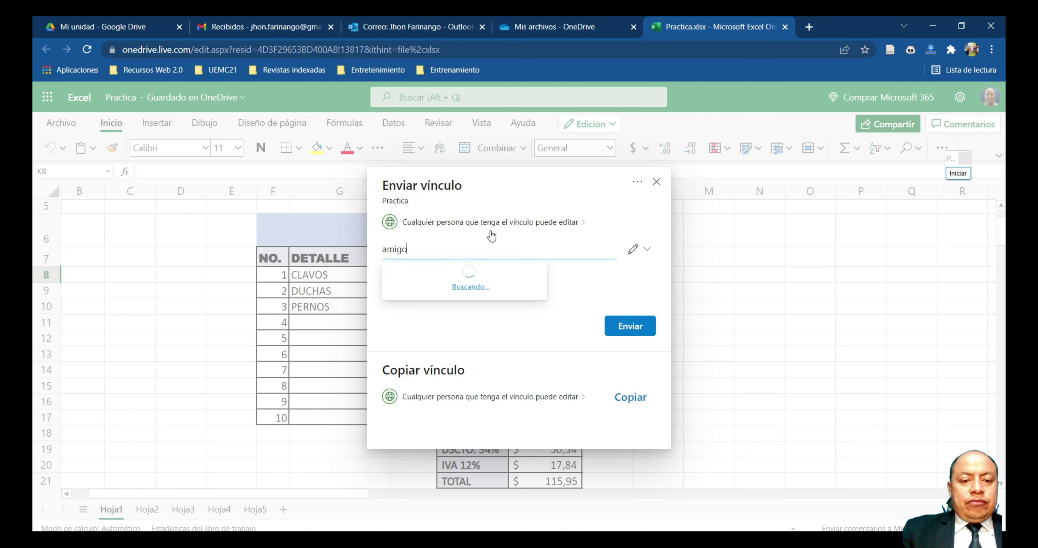
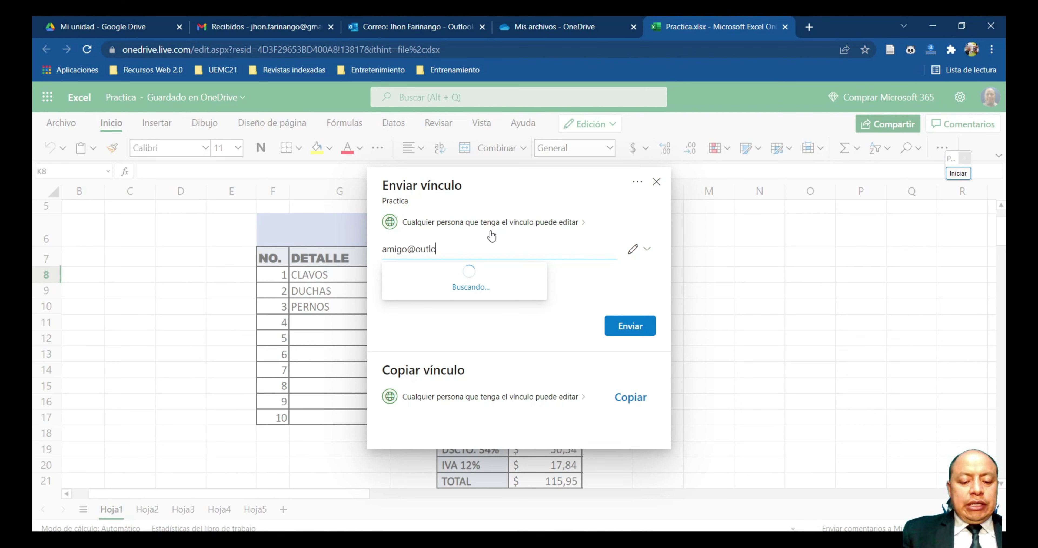
{"action": "key", "text": "Return"}
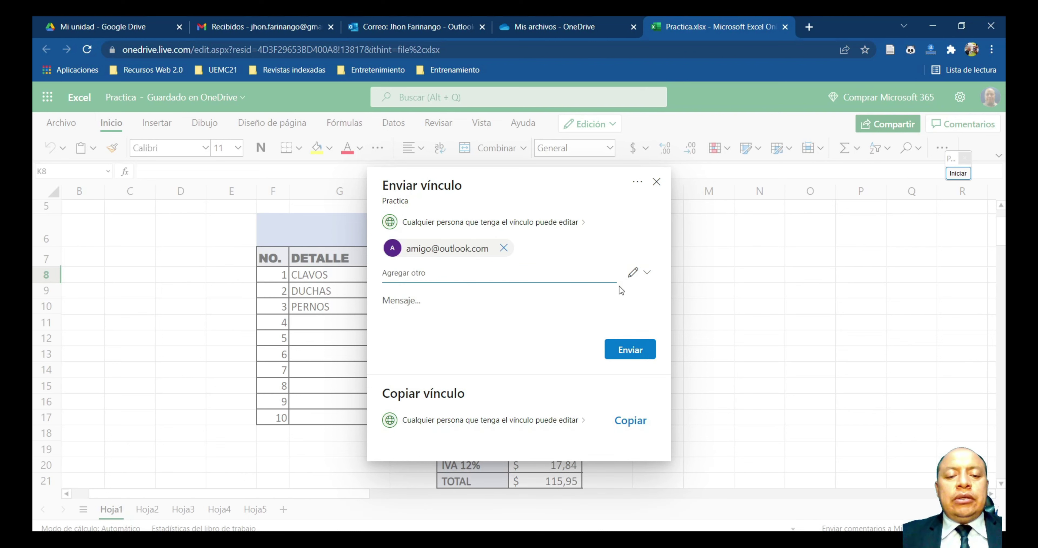
{"action": "type", "text": "ddgdsgsd"}
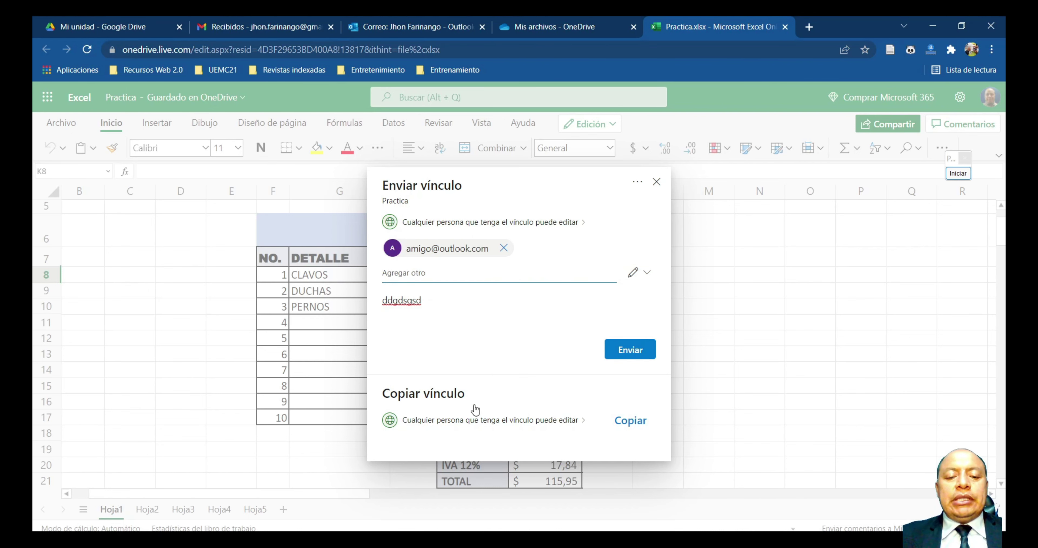
- Circle and arrow the Copiar vínculo section in red, then clear the annotations
{"action": "left_click", "coordinate": [957, 173]}
{"action": "left_click_drag", "start_coordinate": [473, 364], "coordinate": [420, 383]}
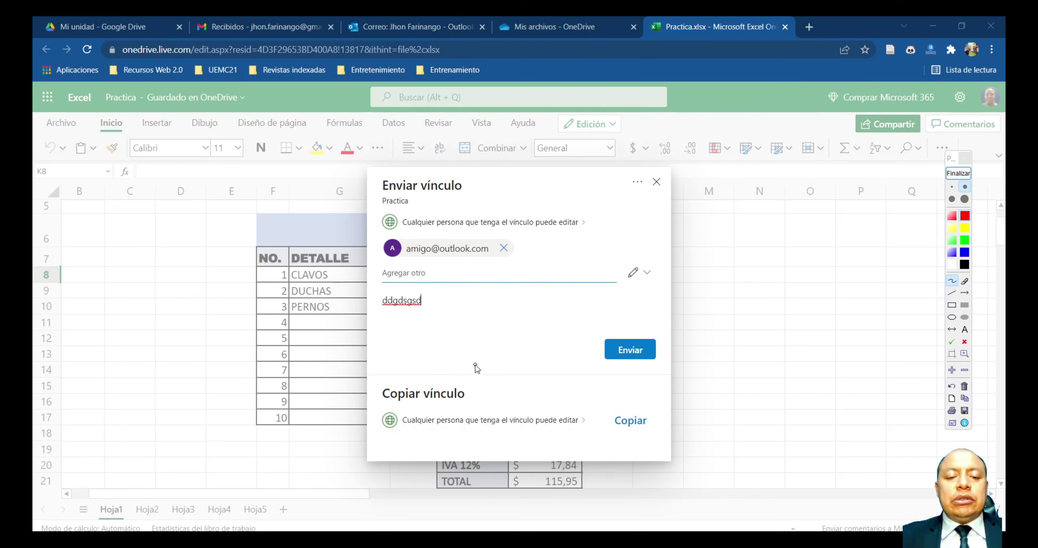
{"action": "mouse_move", "coordinate": [556, 327]}
{"action": "left_mouse_down"}
{"action": "mouse_move", "coordinate": [460, 378]}
{"action": "mouse_move", "coordinate": [511, 389]}
{"action": "left_mouse_up"}
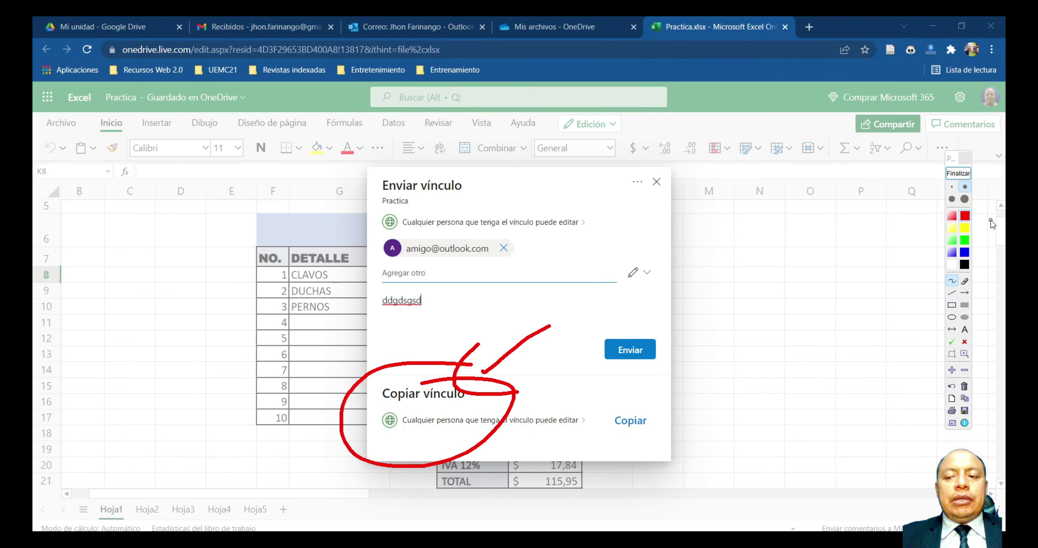
{"action": "left_click", "coordinate": [958, 173]}
- Uncheck Permitir la edición in the link settings and apply to copy a view-only link
{"action": "left_click", "coordinate": [423, 418]}
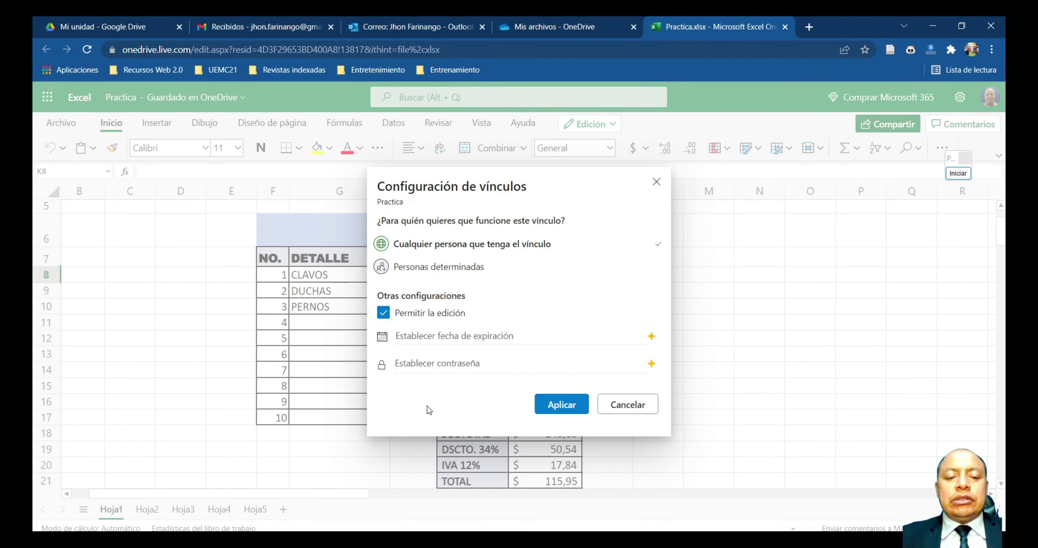
{"action": "left_click", "coordinate": [957, 173]}
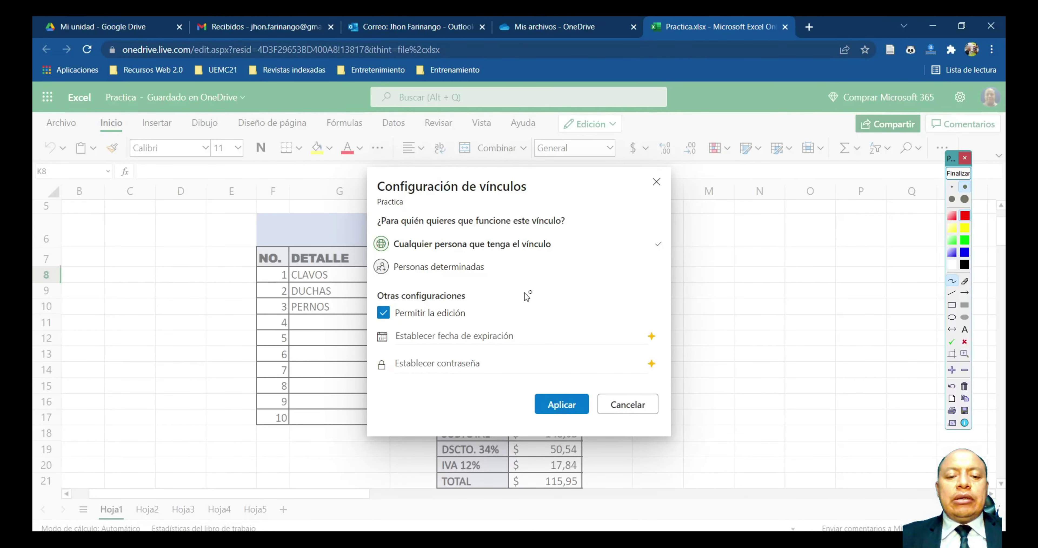
{"action": "left_click_drag", "start_coordinate": [487, 306], "coordinate": [463, 299]}
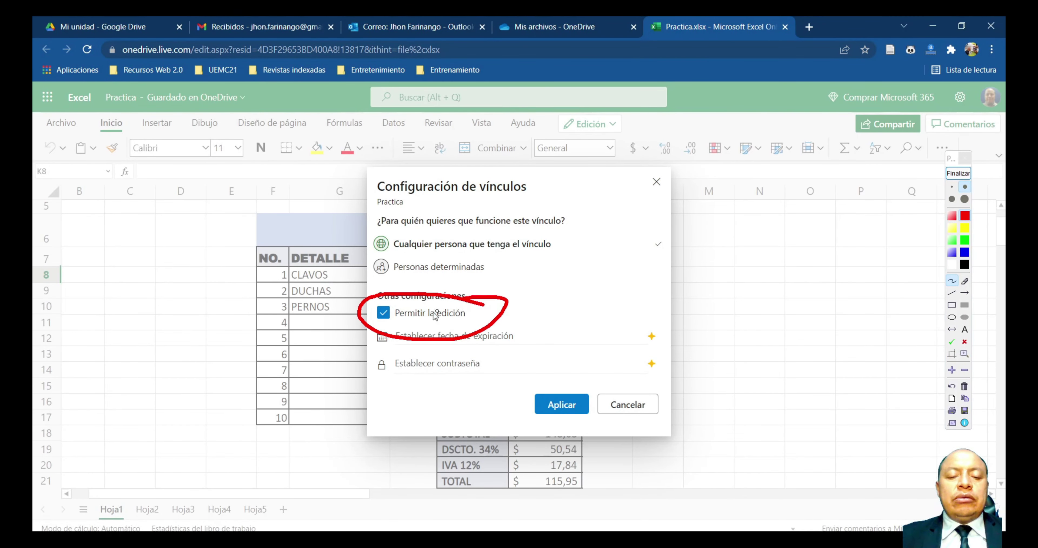
{"action": "left_click", "coordinate": [958, 172]}
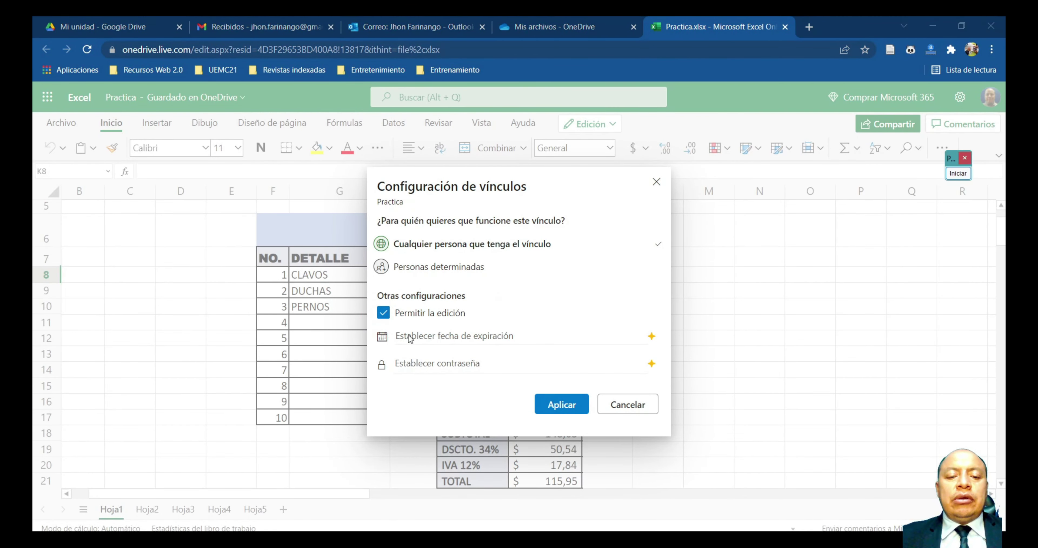
{"action": "left_click", "coordinate": [391, 315]}
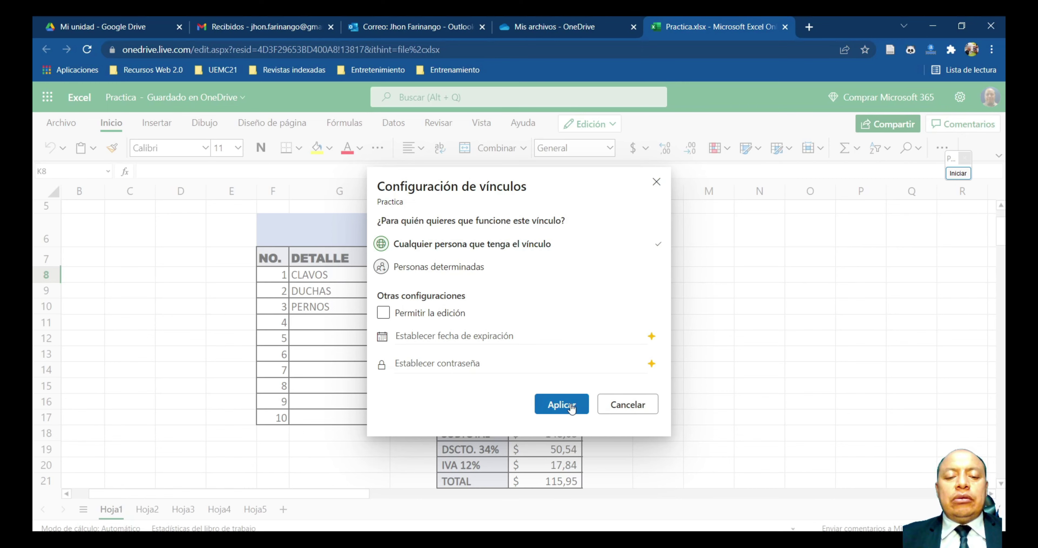
{"action": "left_click", "coordinate": [562, 406]}
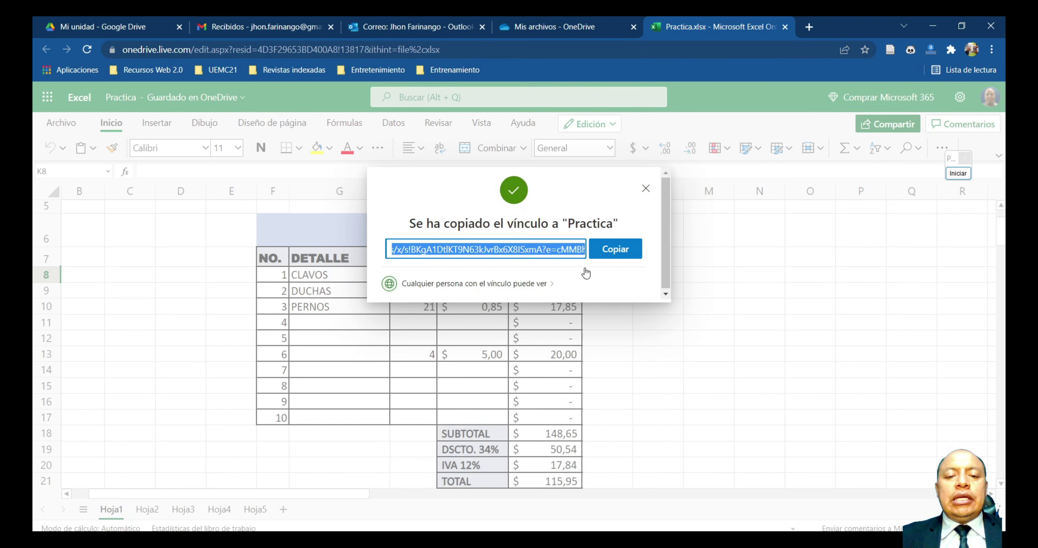
{"action": "left_click", "coordinate": [958, 173]}
{"action": "mouse_move", "coordinate": [636, 224]}
{"action": "left_mouse_down"}
{"action": "mouse_move", "coordinate": [376, 215]}
{"action": "mouse_move", "coordinate": [560, 223]}
{"action": "mouse_move", "coordinate": [755, 198]}
{"action": "mouse_move", "coordinate": [721, 253]}
{"action": "left_mouse_up"}
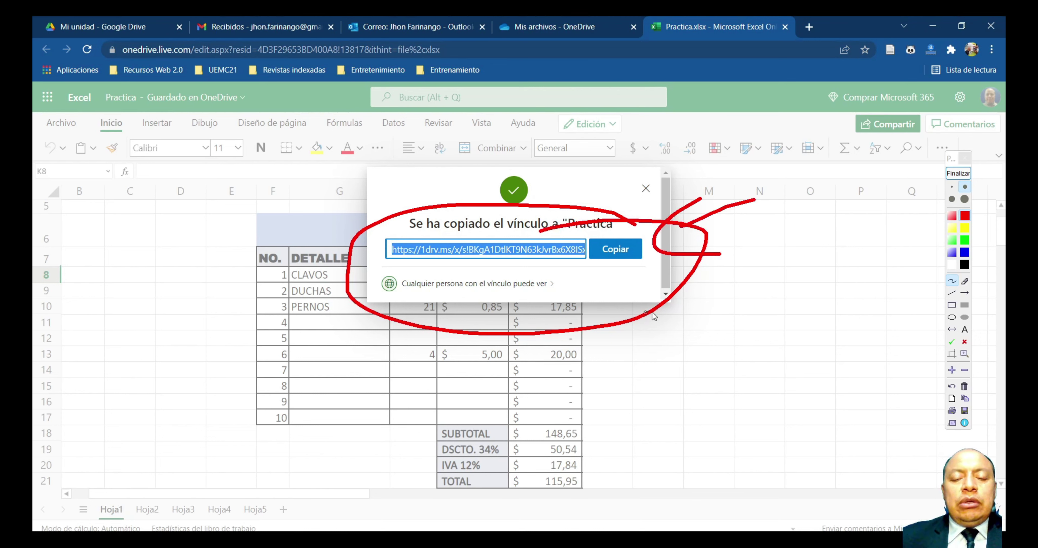
{"action": "left_click", "coordinate": [968, 176]}
{"action": "left_click", "coordinate": [620, 252]}
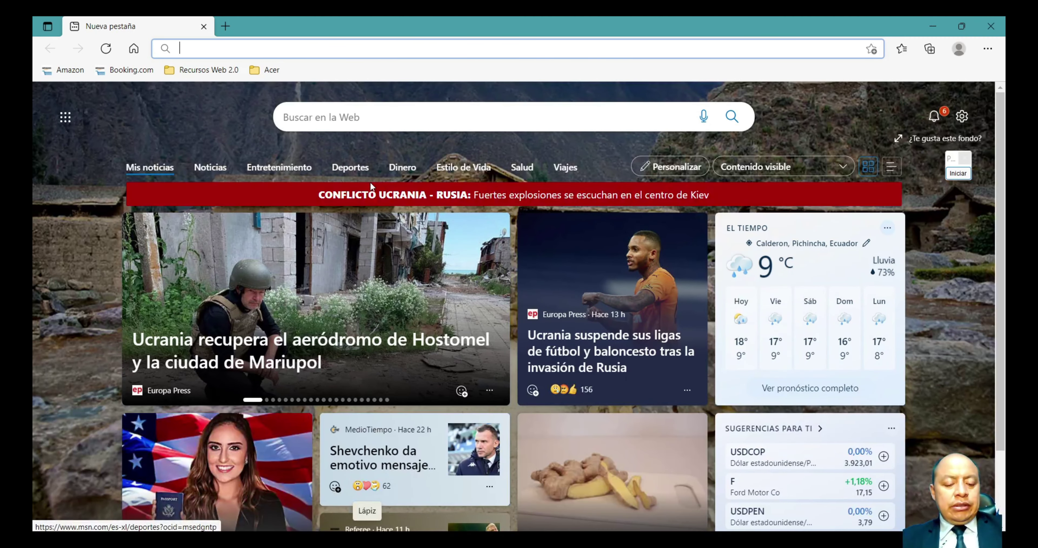
- Paste the copied Practica link into Edge's address bar and load it
{"action": "key", "text": "ctrl+v"}
{"action": "key", "text": "Return"}
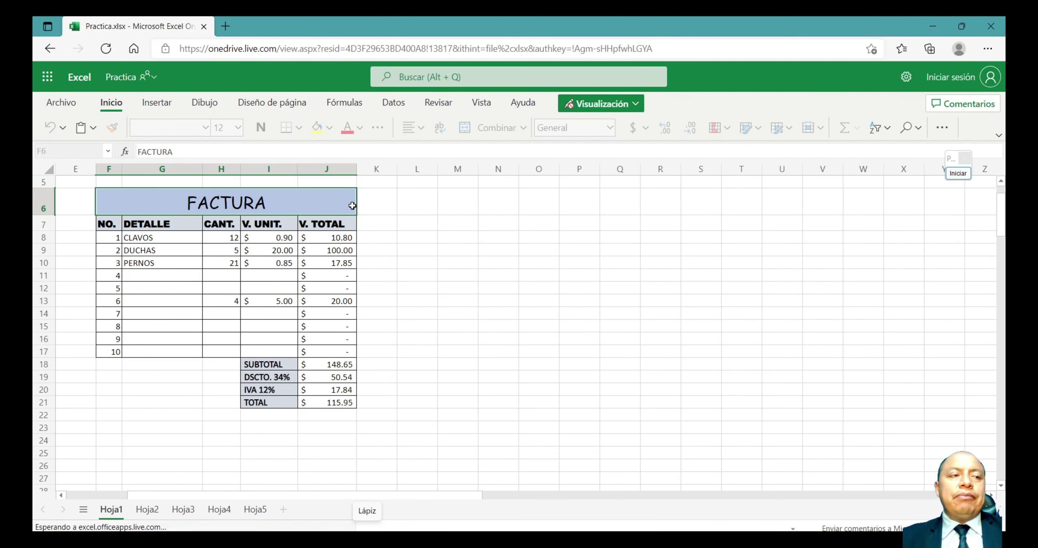
{"action": "left_click", "coordinate": [413, 324]}
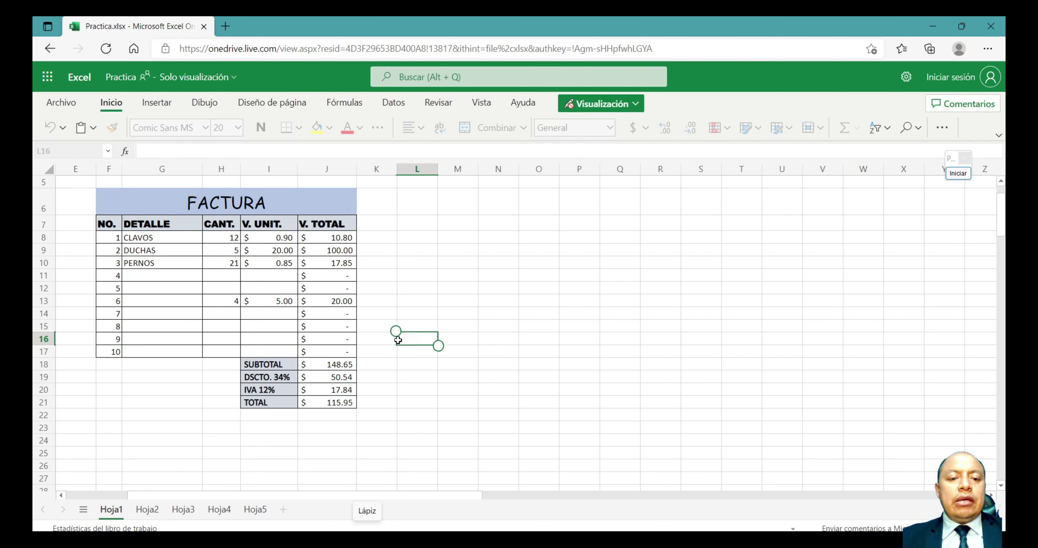
{"action": "left_click", "coordinate": [327, 286]}
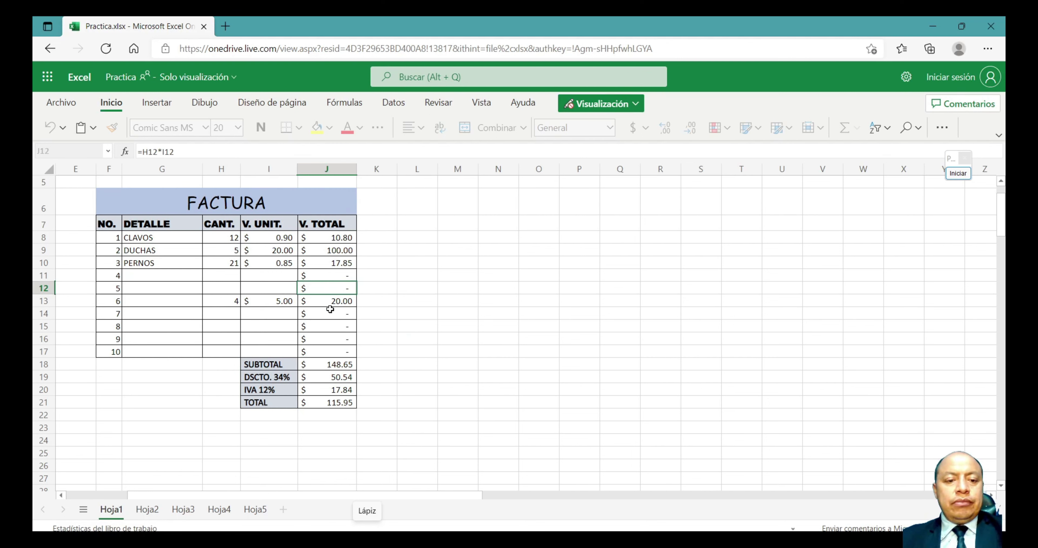
{"action": "left_click", "coordinate": [334, 324]}
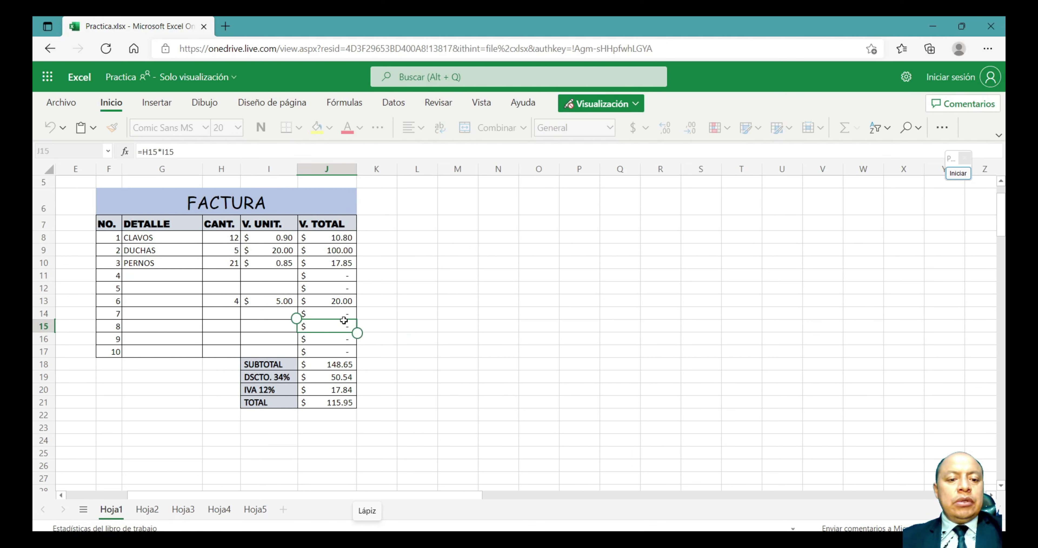
{"action": "left_click", "coordinate": [337, 297]}
{"action": "left_click", "coordinate": [269, 325]}
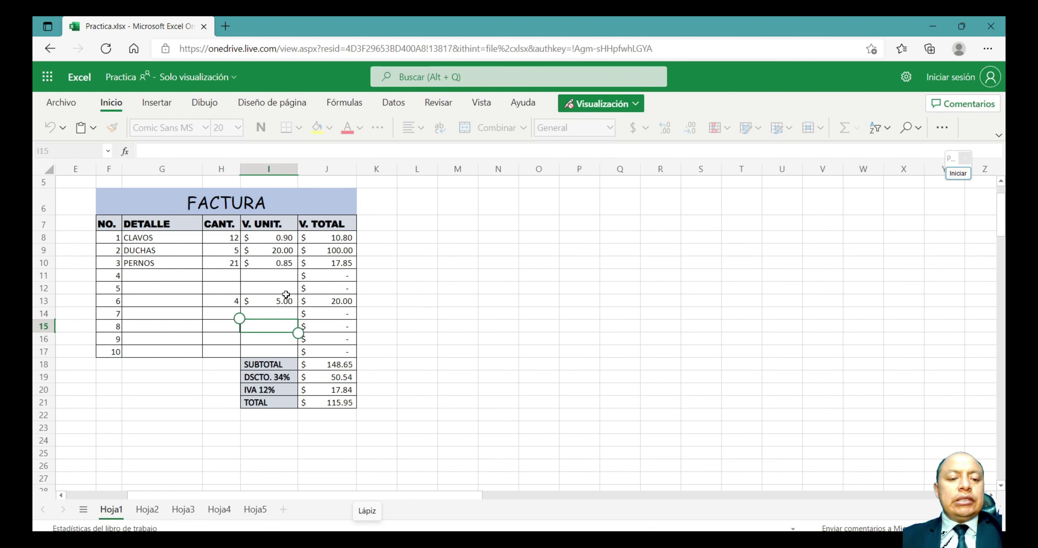
{"action": "scroll", "coordinate": [278, 314], "scroll_direction": "up", "scroll_amount": 1}
{"action": "left_click_drag", "start_coordinate": [341, 256], "coordinate": [356, 274]}
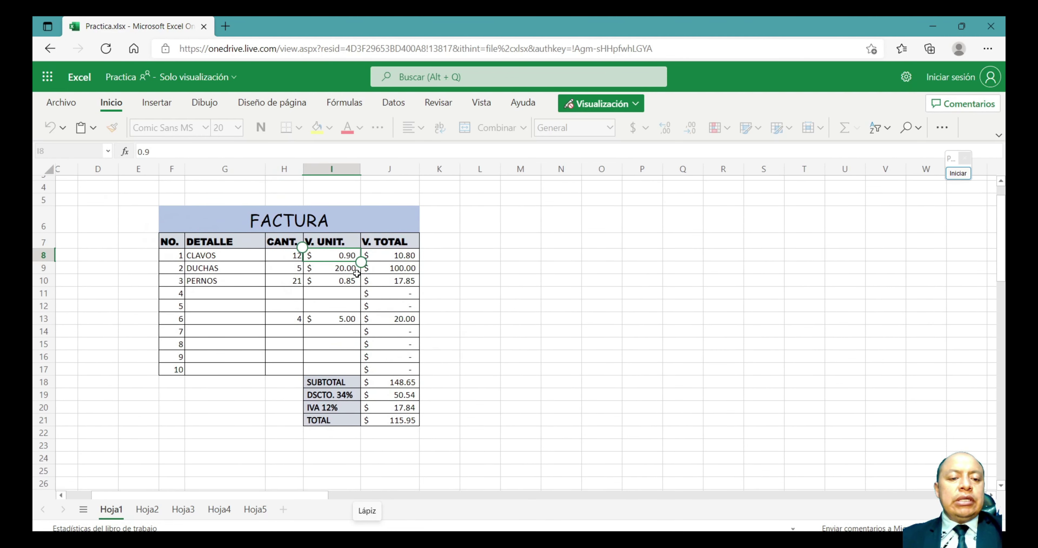
{"action": "key", "text": "shift+Down"}
{"action": "key", "text": "shift+Down"}
{"action": "key", "text": "shift+Down"}
{"action": "key", "text": "shift+Down"}
{"action": "key", "text": "shift+Down"}
{"action": "key", "text": "shift+Down"}
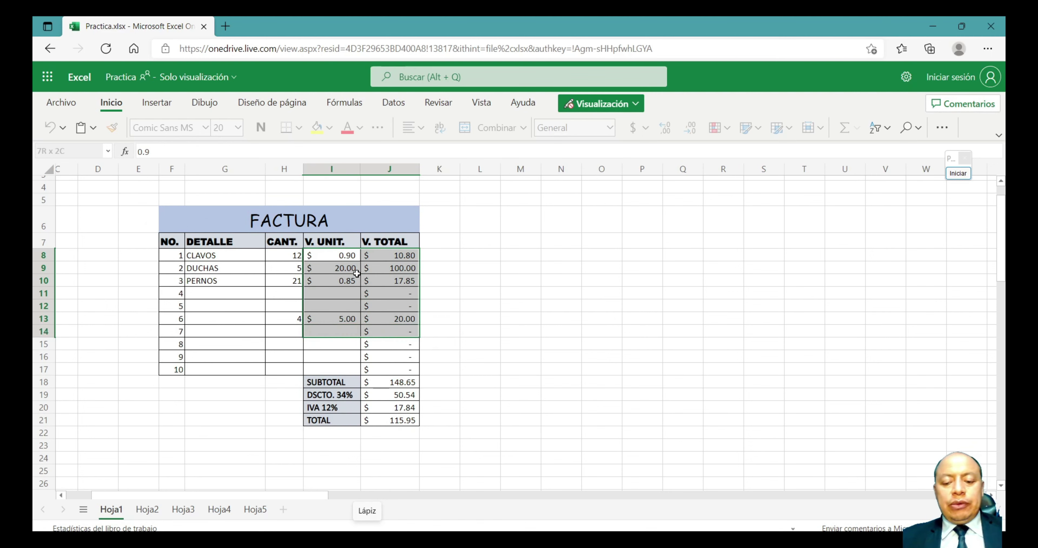
{"action": "key", "text": "shift+Down"}
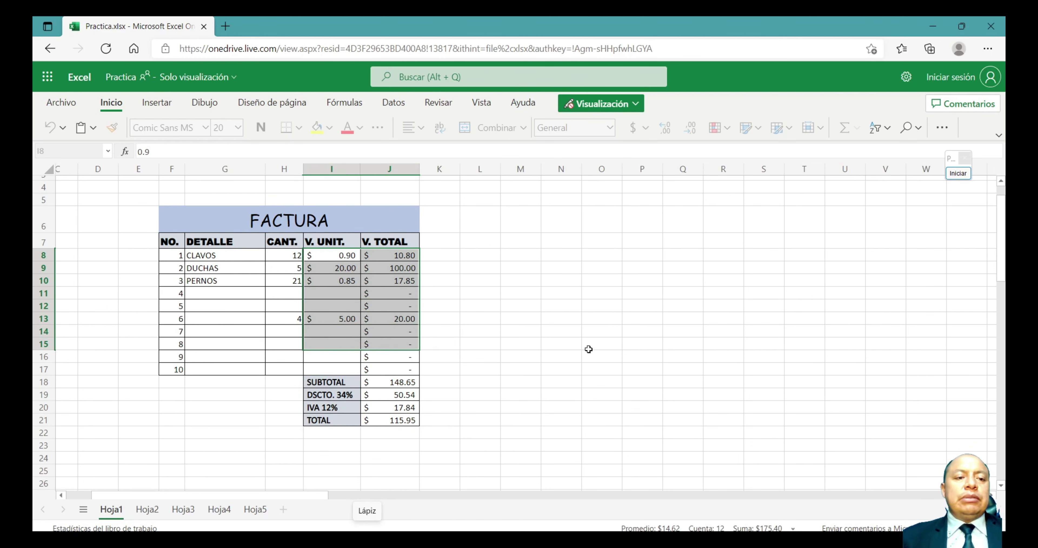
{"action": "left_click", "coordinate": [642, 356]}
{"action": "scroll", "coordinate": [543, 304], "scroll_direction": "down", "scroll_amount": 5}
{"action": "scroll", "coordinate": [543, 303], "scroll_direction": "up", "scroll_amount": 6}
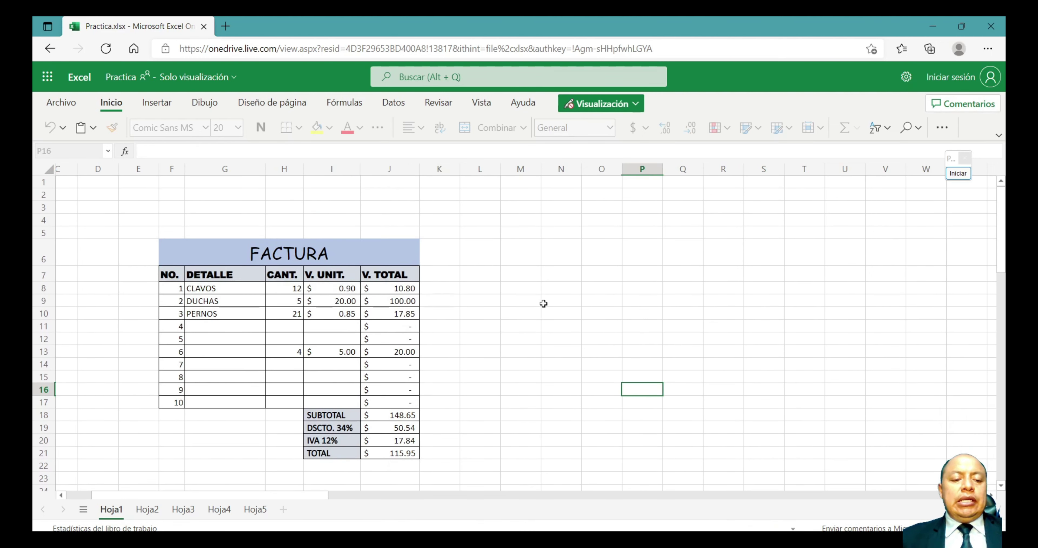
{"action": "left_click_drag", "start_coordinate": [318, 247], "coordinate": [325, 412]}
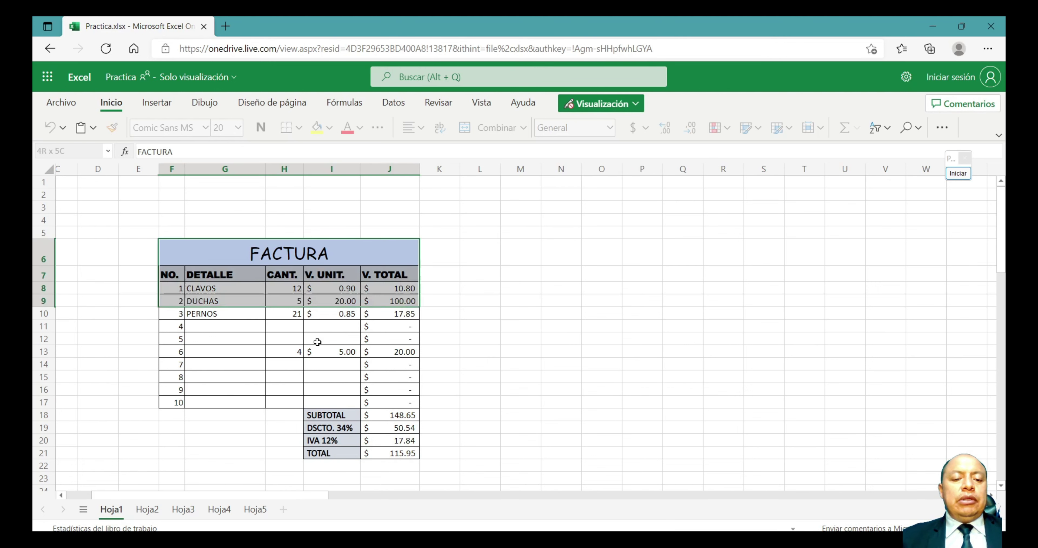
{"action": "left_click", "coordinate": [63, 105]}
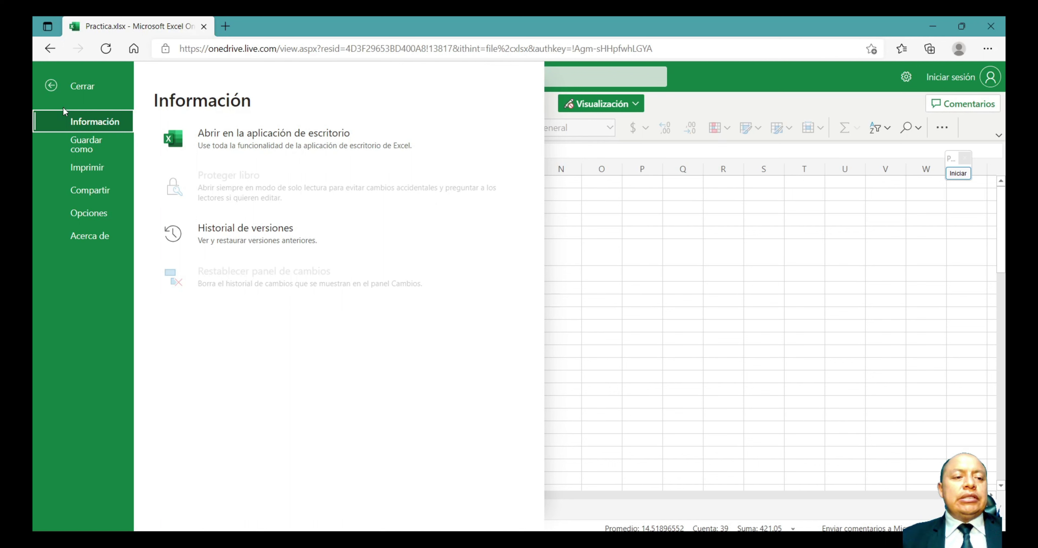
{"action": "left_click", "coordinate": [76, 146]}
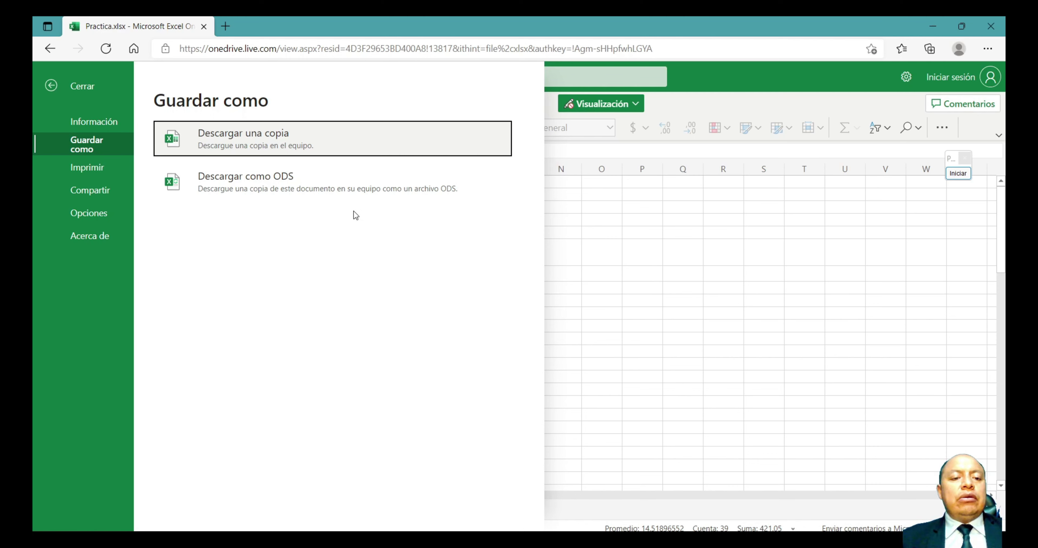
{"action": "left_click", "coordinate": [573, 244]}
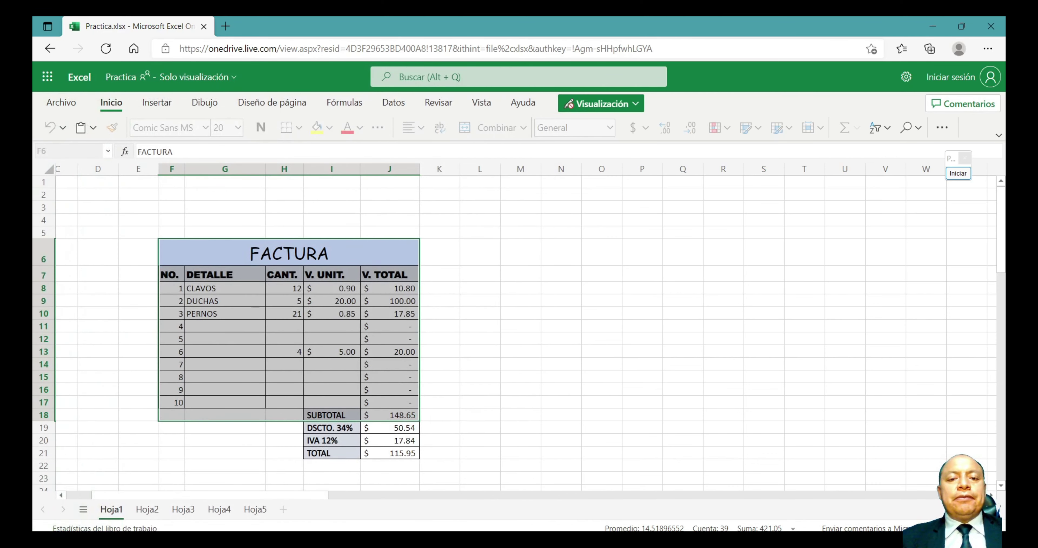